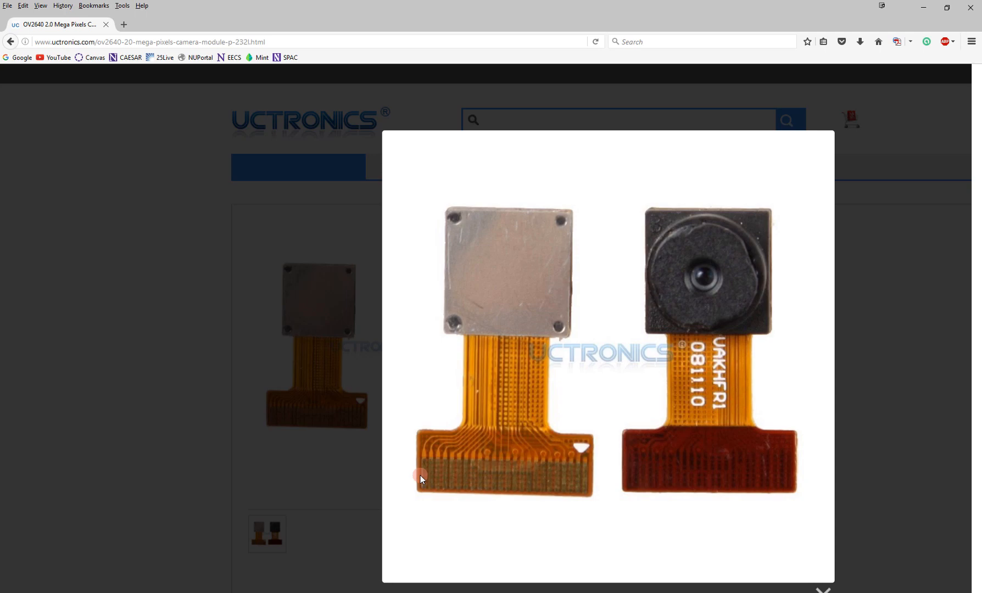
- Switch to the EAGLE Control Panel and create a project named ov2640_breakout inside the Tutorial folder
{"action": "left_click", "coordinate": [404, 592]}
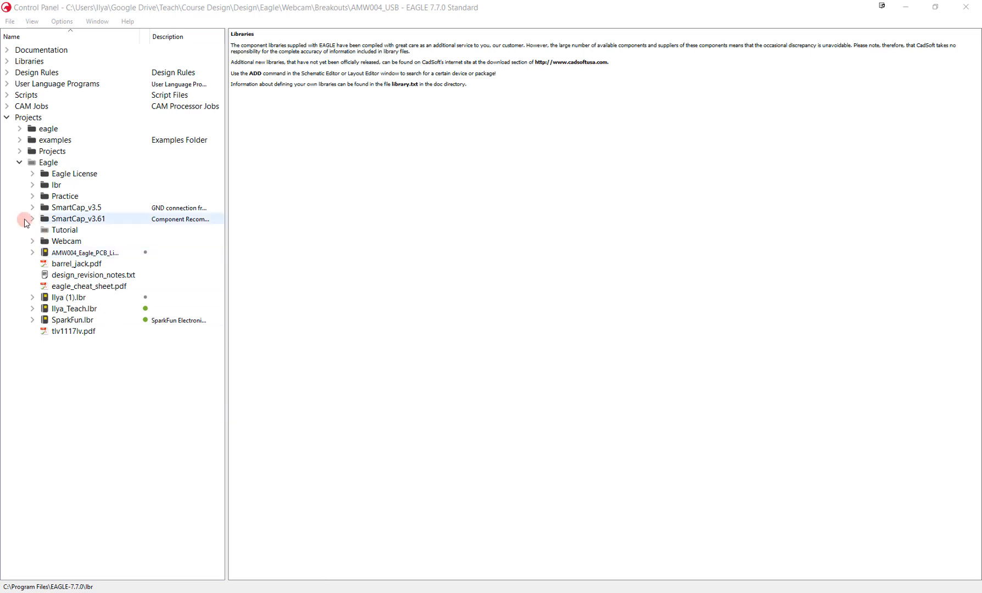
{"action": "right_click", "coordinate": [67, 233]}
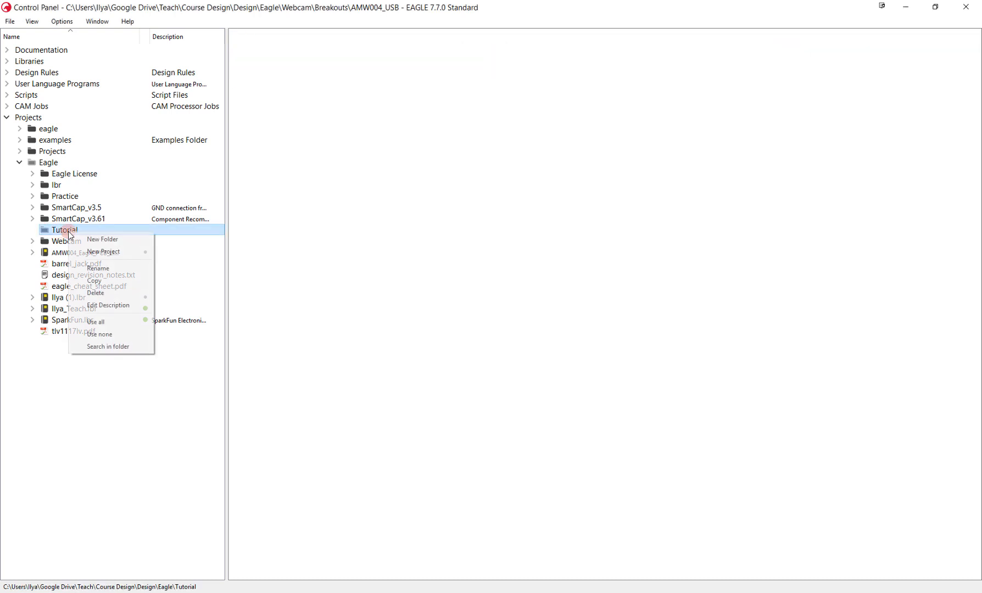
{"action": "left_click", "coordinate": [127, 252]}
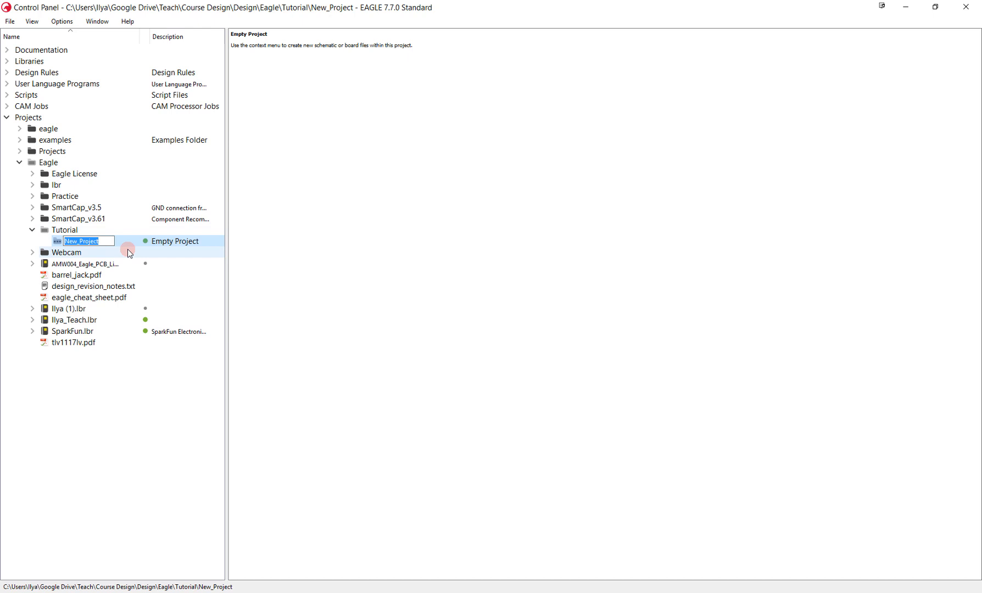
{"action": "type", "text": "ov2640_breakout"}
{"action": "key", "text": "Return"}
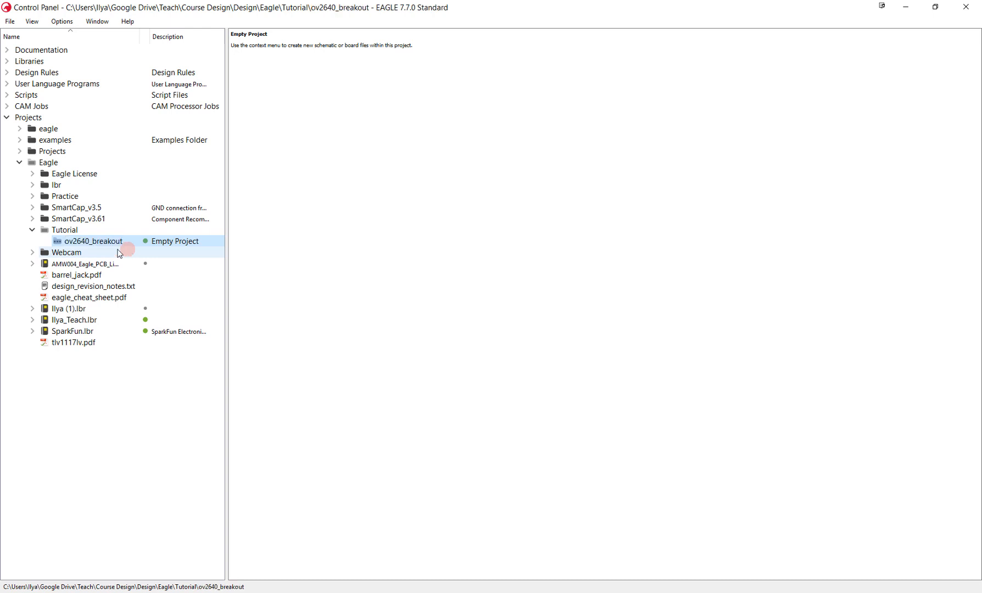
- Create a new schematic in the ov2640_breakout project and maximize its editor window
{"action": "right_click", "coordinate": [101, 245]}
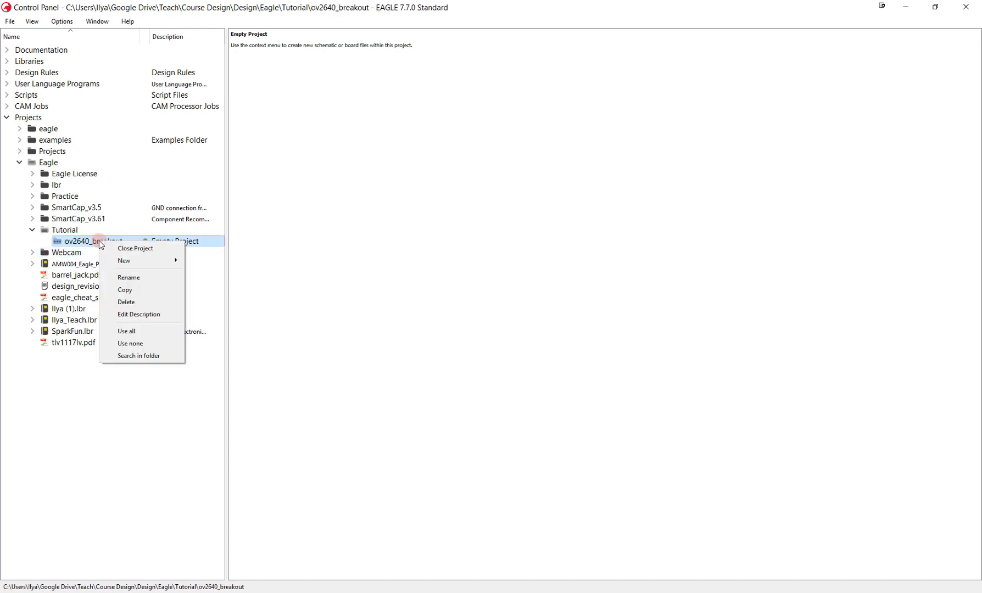
{"action": "mouse_move", "coordinate": [154, 261]}
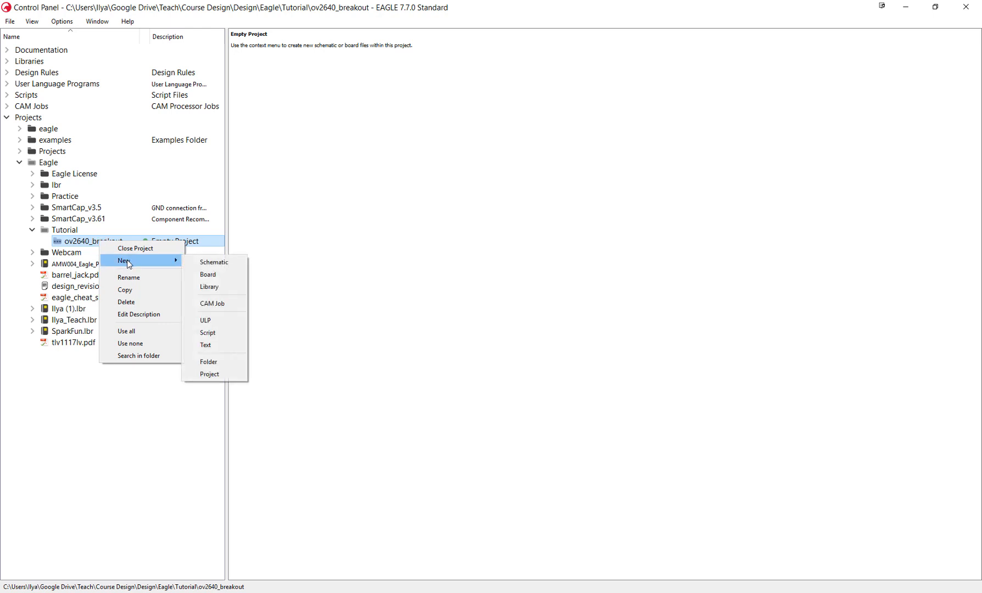
{"action": "left_click", "coordinate": [227, 262]}
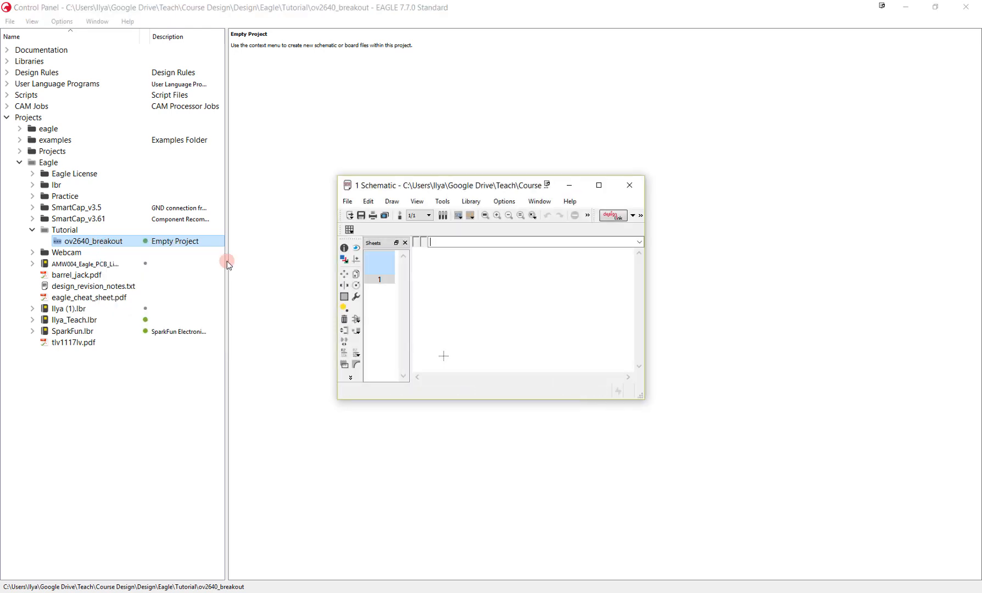
{"action": "left_click", "coordinate": [599, 186]}
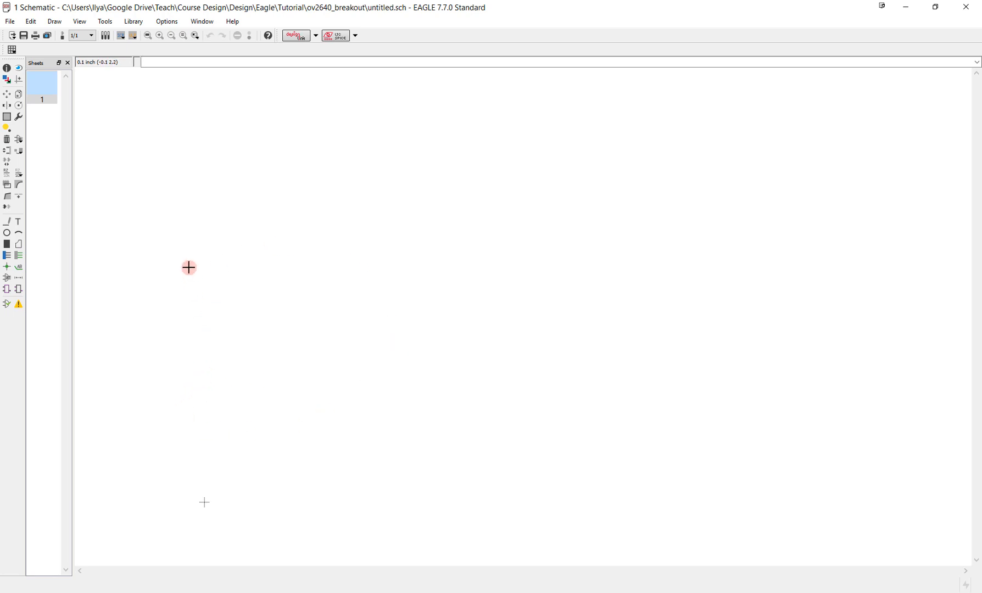
- Add the CAM_OV2640OUTLINE connector with package CAM_CONN from the custom teaching library near the middle of the sheet
{"action": "left_click", "coordinate": [18, 141]}
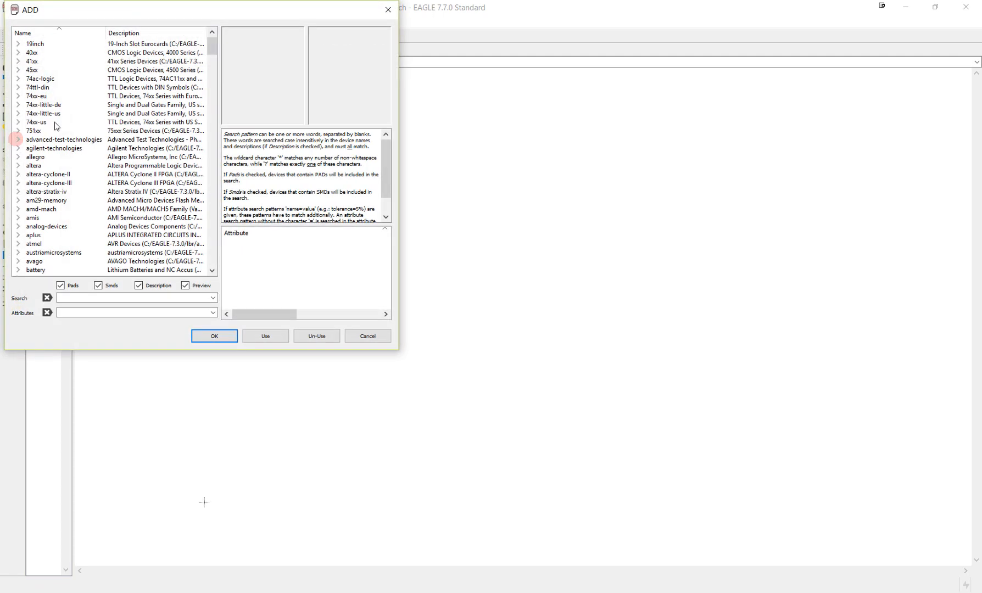
{"action": "left_click", "coordinate": [115, 175]}
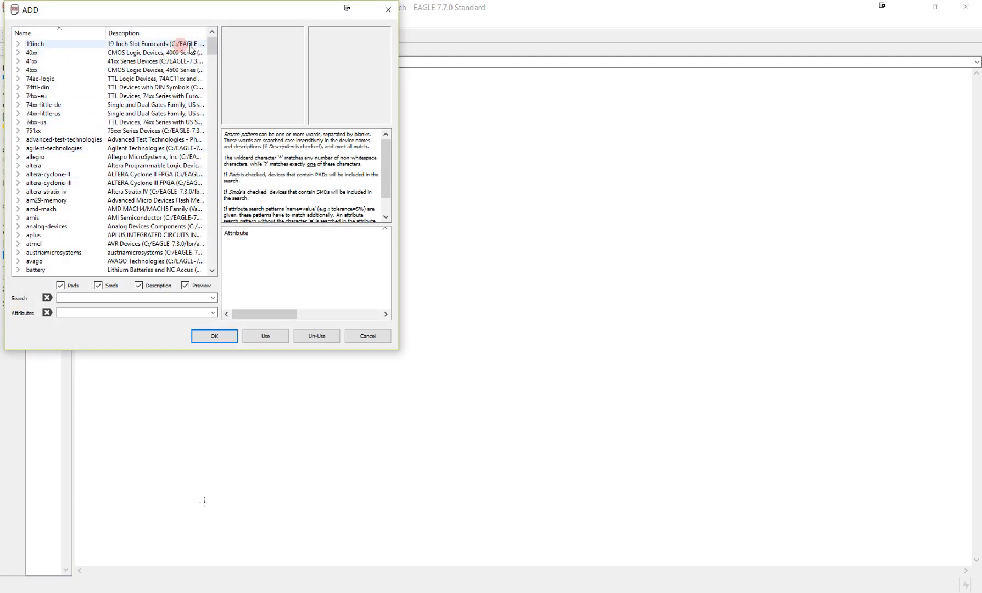
{"action": "left_click", "coordinate": [210, 44]}
{"action": "mouse_move", "coordinate": [209, 48]}
{"action": "left_mouse_down"}
{"action": "mouse_move", "coordinate": [215, 272]}
{"action": "mouse_move", "coordinate": [213, 44]}
{"action": "left_mouse_up"}
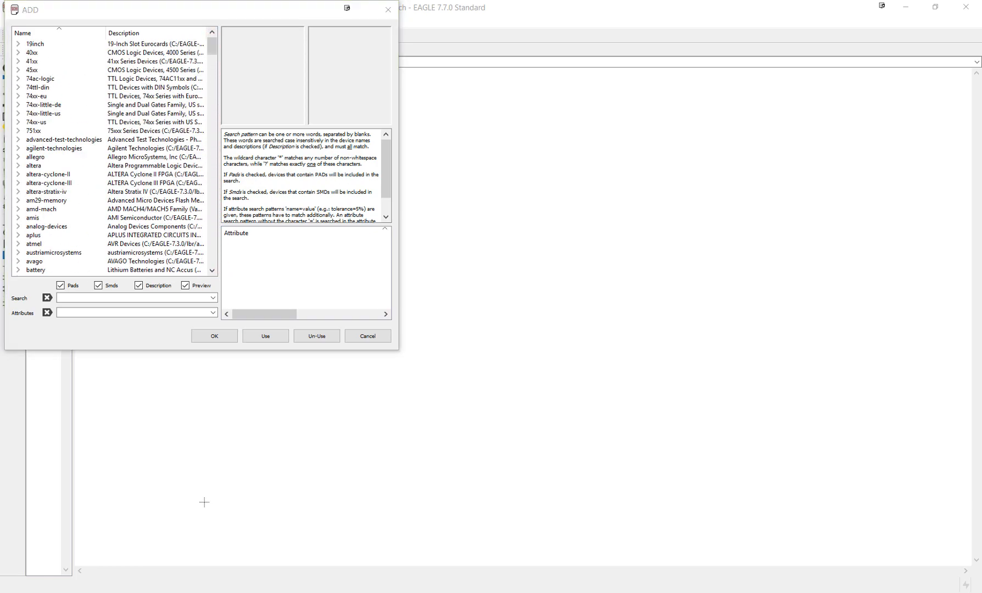
{"action": "left_click_drag", "start_coordinate": [213, 43], "coordinate": [212, 137]}
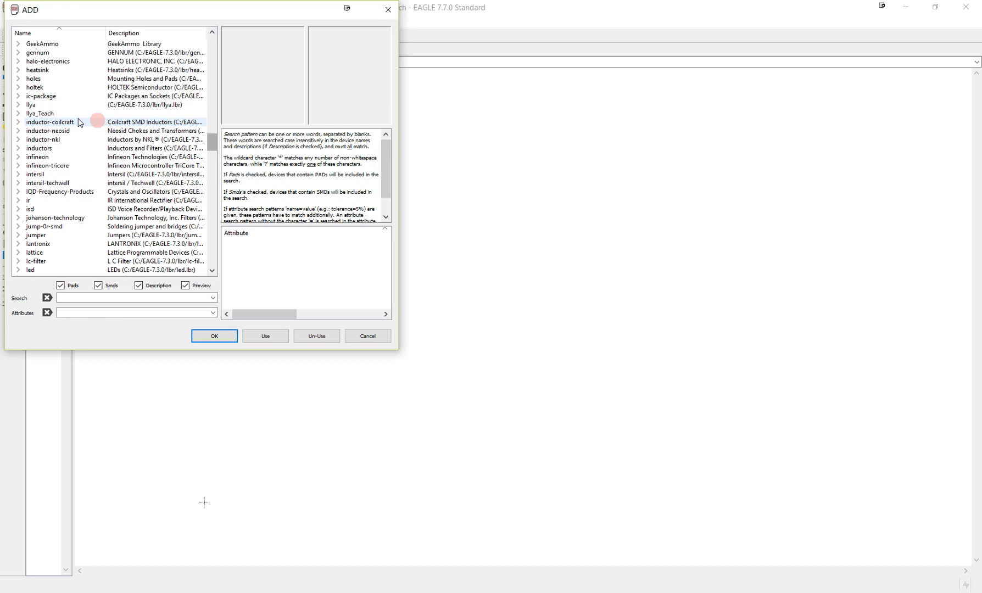
{"action": "left_click", "coordinate": [20, 118]}
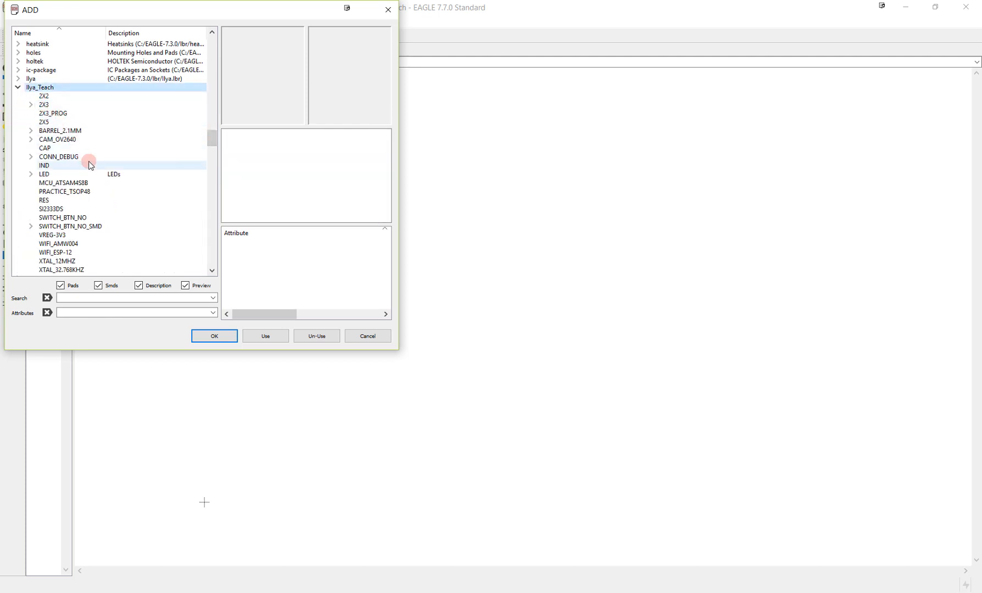
{"action": "left_click", "coordinate": [31, 139]}
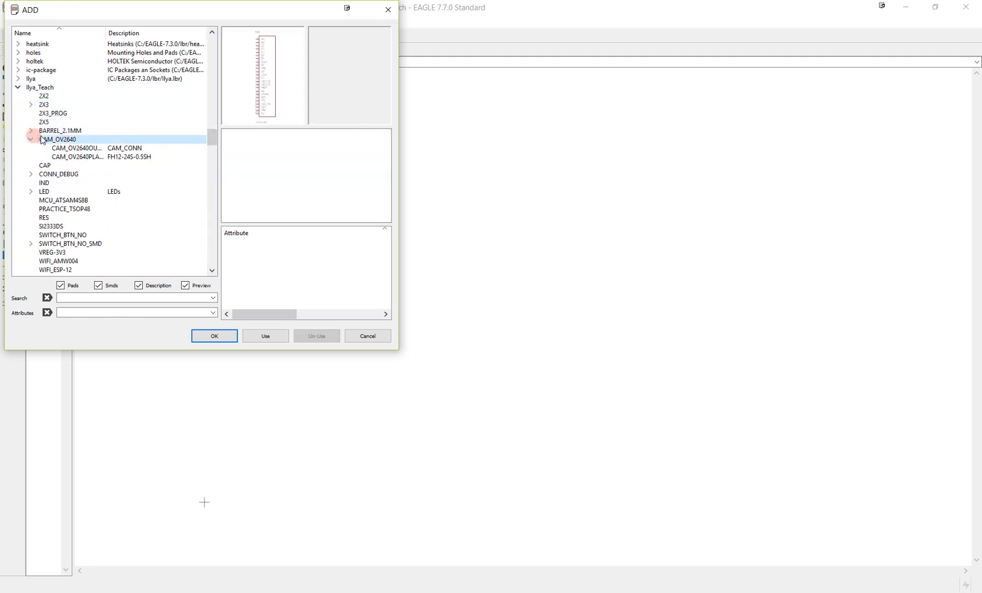
{"action": "left_click", "coordinate": [82, 149]}
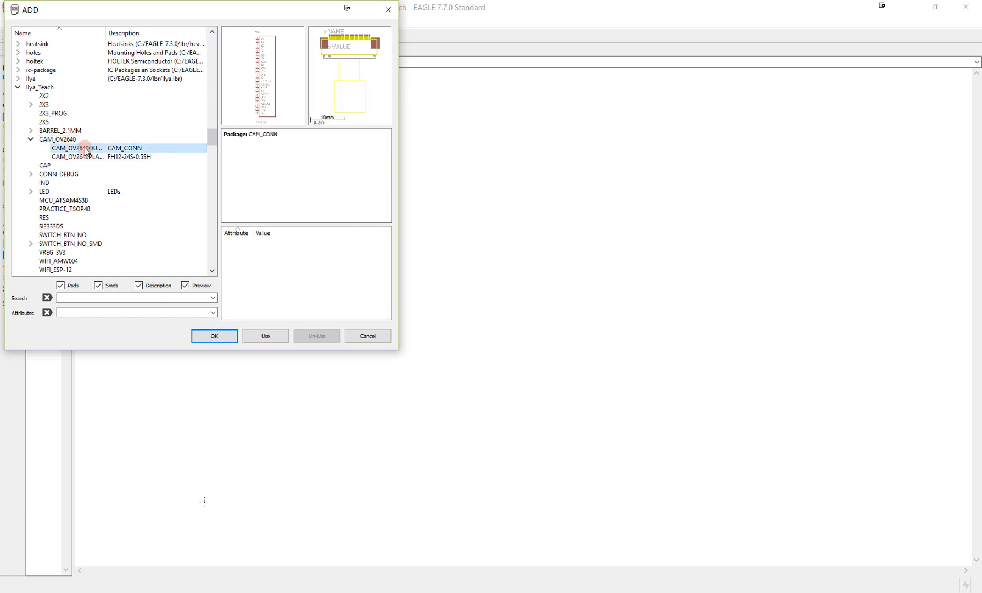
{"action": "left_click", "coordinate": [215, 336]}
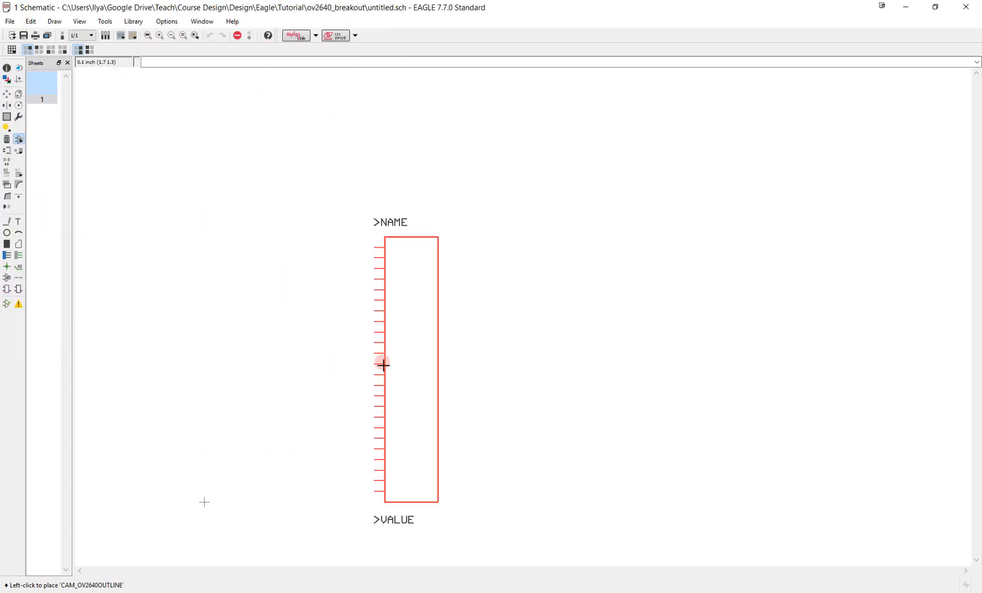
{"action": "middle_click_drag", "start_coordinate": [385, 375], "coordinate": [511, 226]}
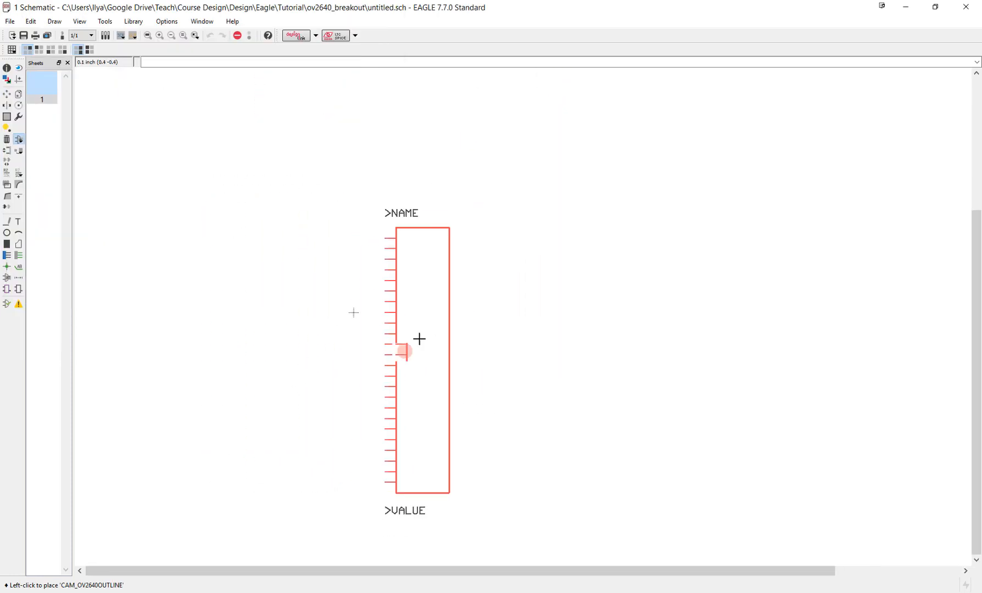
{"action": "left_click", "coordinate": [440, 322]}
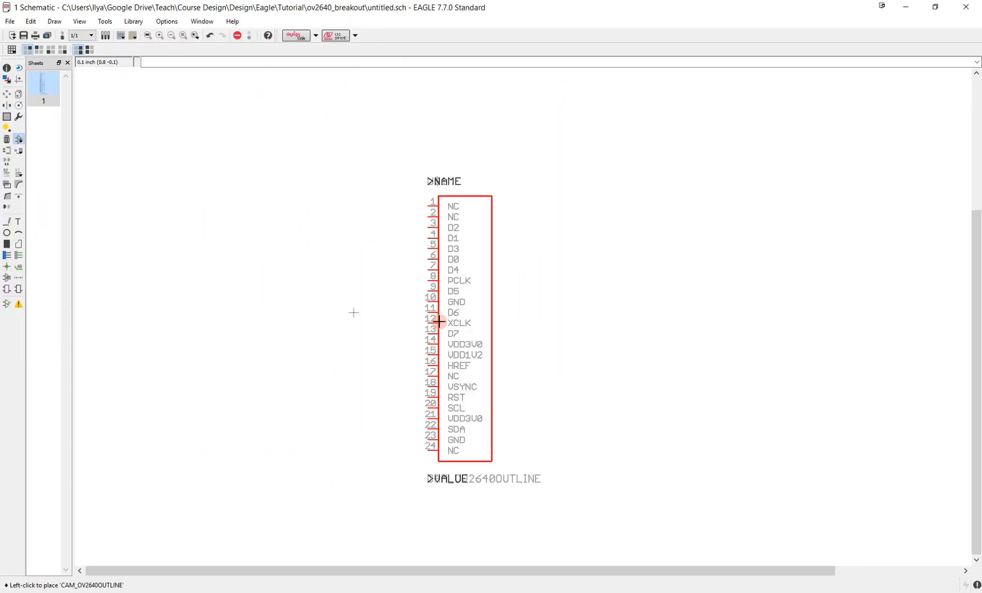
{"action": "key", "text": "Escape"}
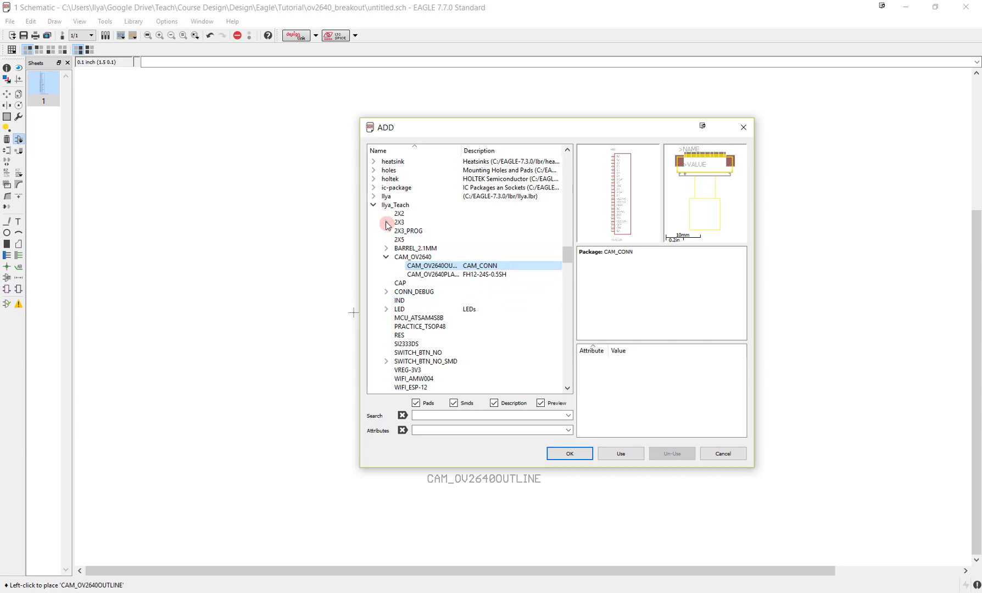
- Add one CAP0805 capacitor from the SparkFun library to the right of the camera connector
{"action": "left_click", "coordinate": [374, 205]}
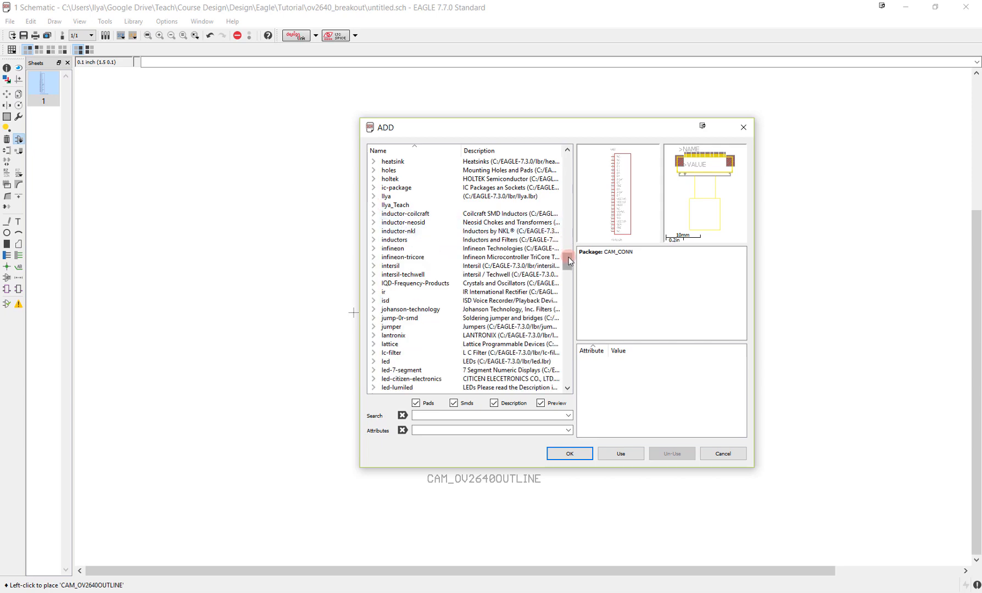
{"action": "left_click_drag", "start_coordinate": [568, 261], "coordinate": [569, 331]}
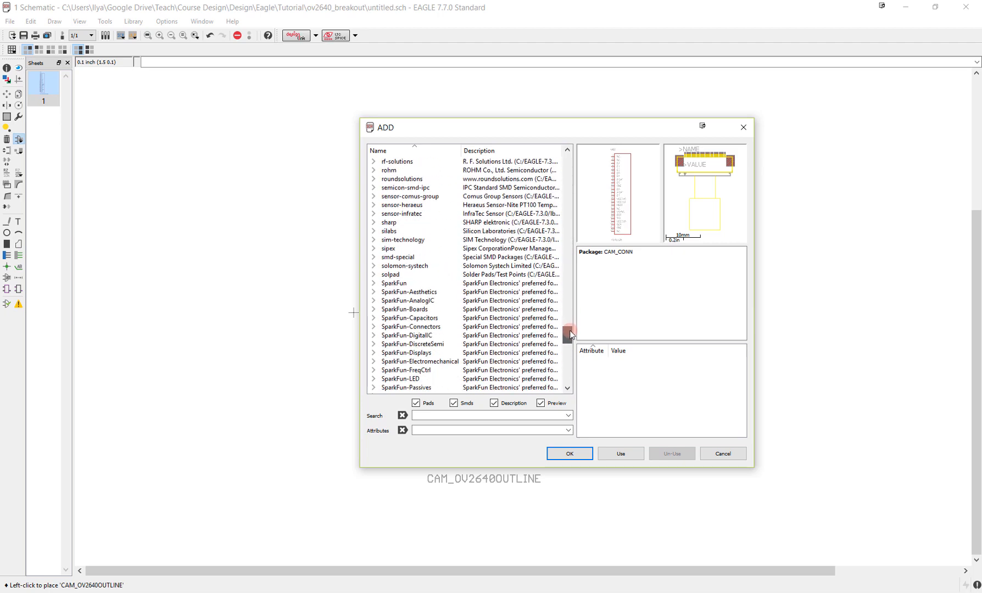
{"action": "left_click", "coordinate": [373, 284]}
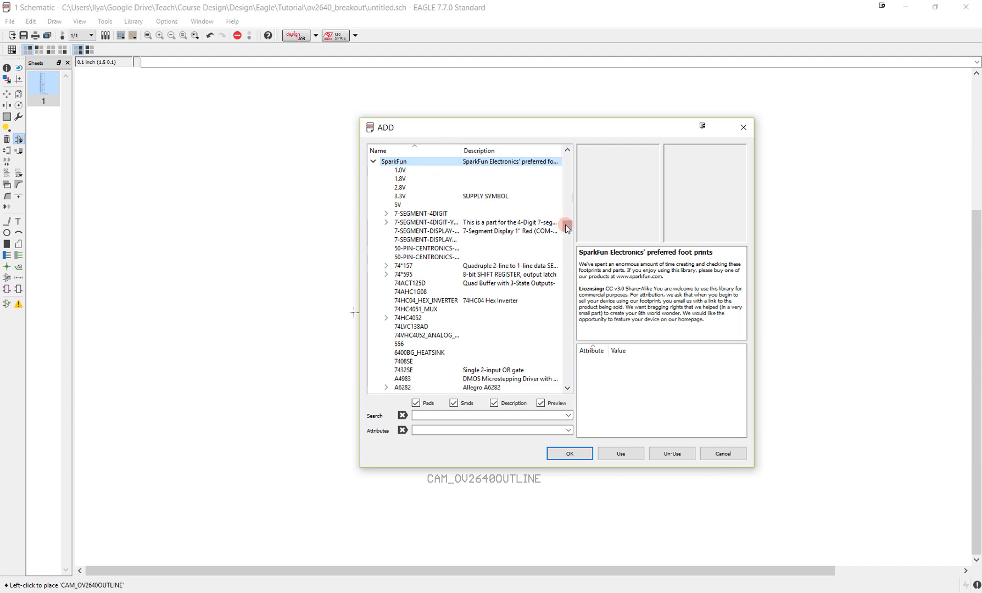
{"action": "left_click_drag", "start_coordinate": [566, 225], "coordinate": [565, 248]}
{"action": "left_click", "coordinate": [387, 214]}
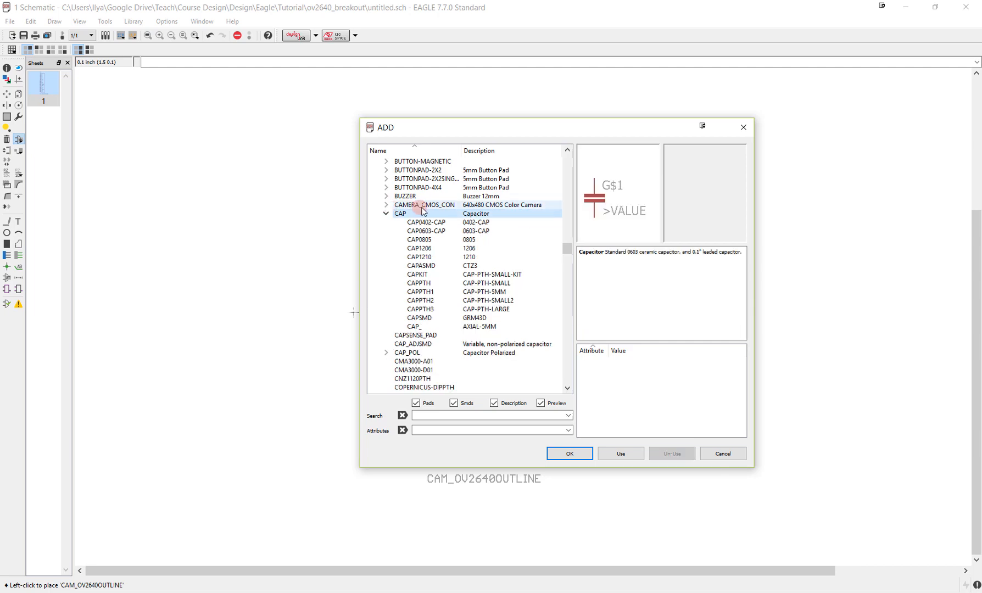
{"action": "left_click", "coordinate": [437, 241]}
{"action": "left_click", "coordinate": [574, 450]}
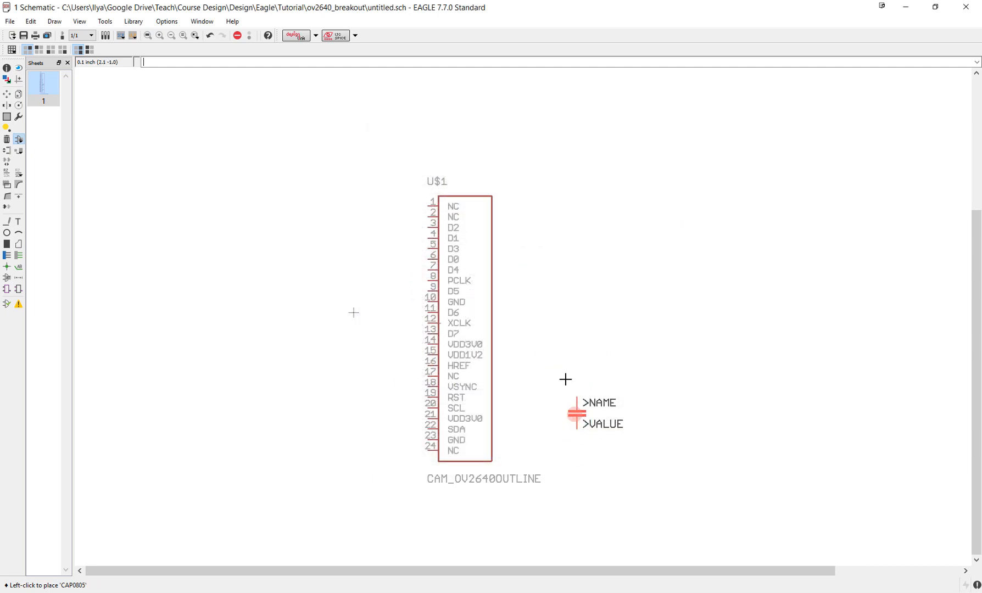
{"action": "left_click", "coordinate": [604, 297]}
{"action": "key", "text": "Escape"}
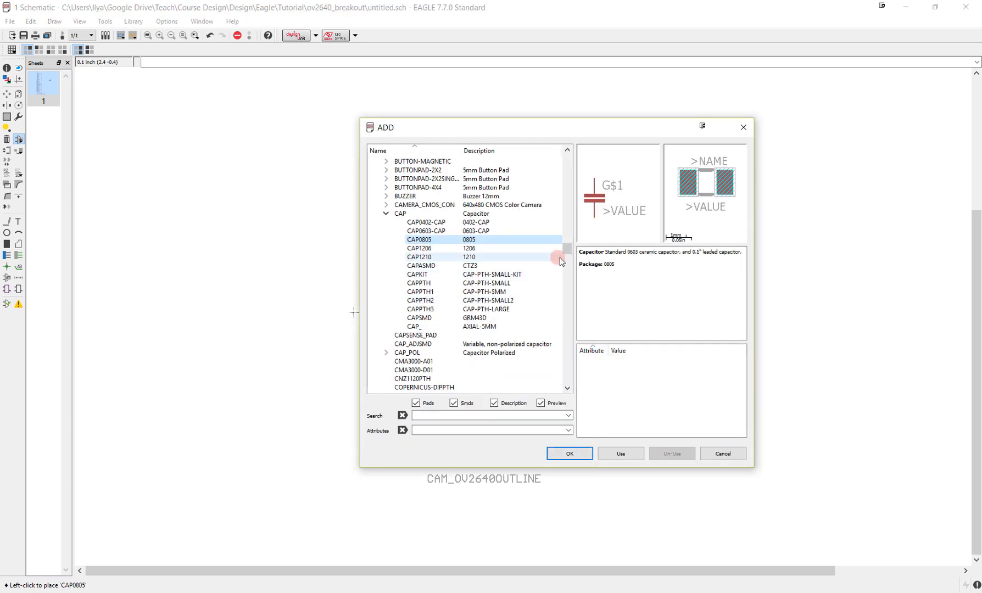
- Add one RESISTOR0805-RES resistor from the SparkFun library below the capacitor
{"action": "left_click_drag", "start_coordinate": [564, 252], "coordinate": [568, 330]}
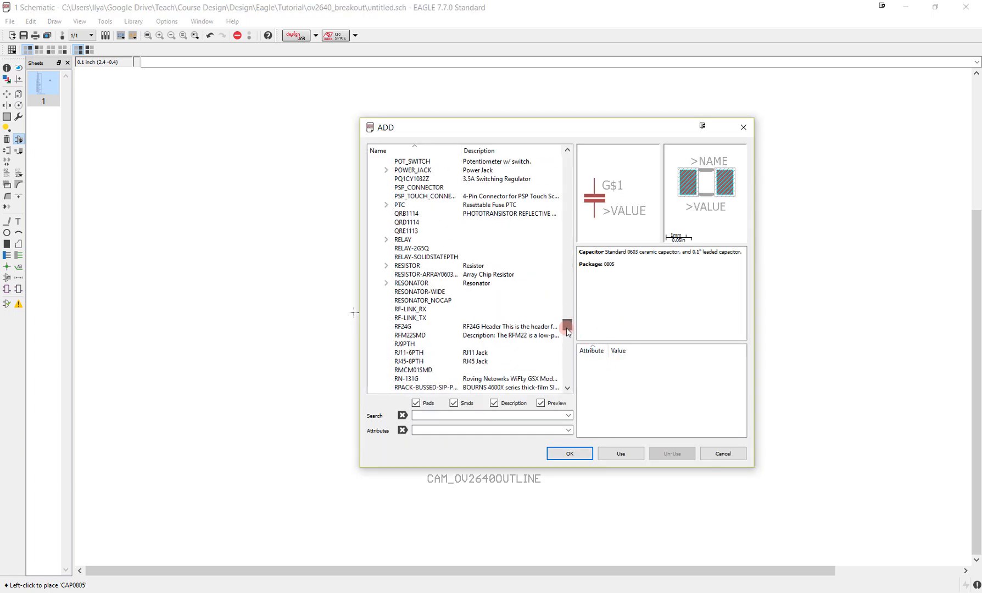
{"action": "left_click", "coordinate": [387, 267]}
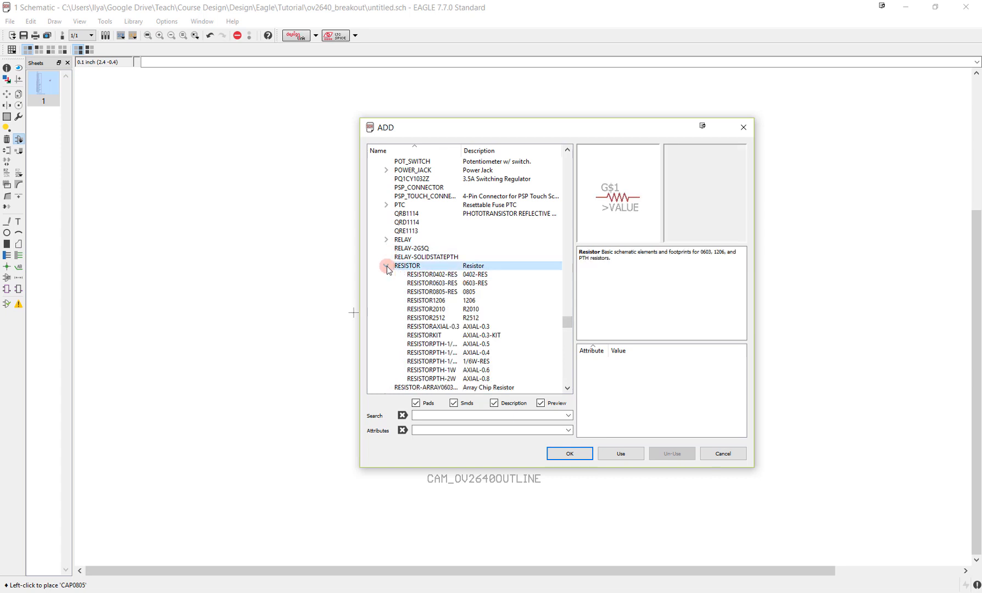
{"action": "left_click", "coordinate": [401, 267]}
{"action": "left_click", "coordinate": [432, 292]}
{"action": "left_click", "coordinate": [570, 455]}
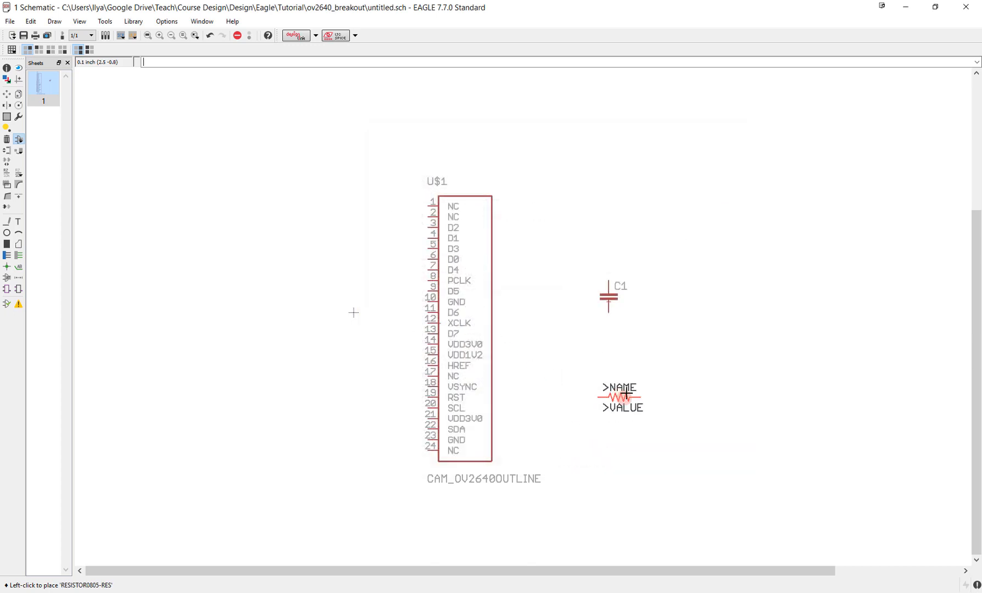
{"action": "left_click", "coordinate": [640, 366]}
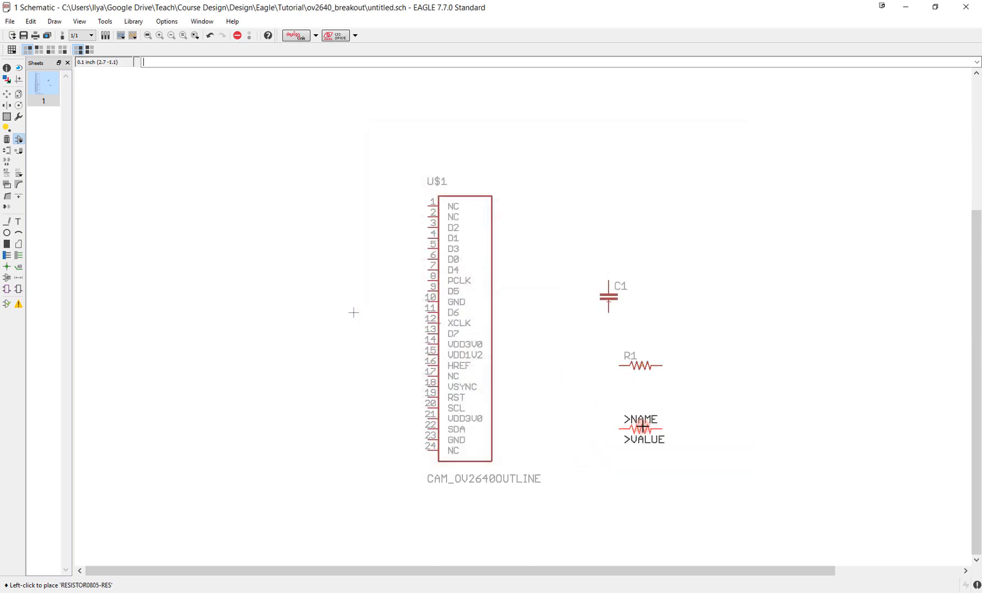
{"action": "key", "text": "Escape"}
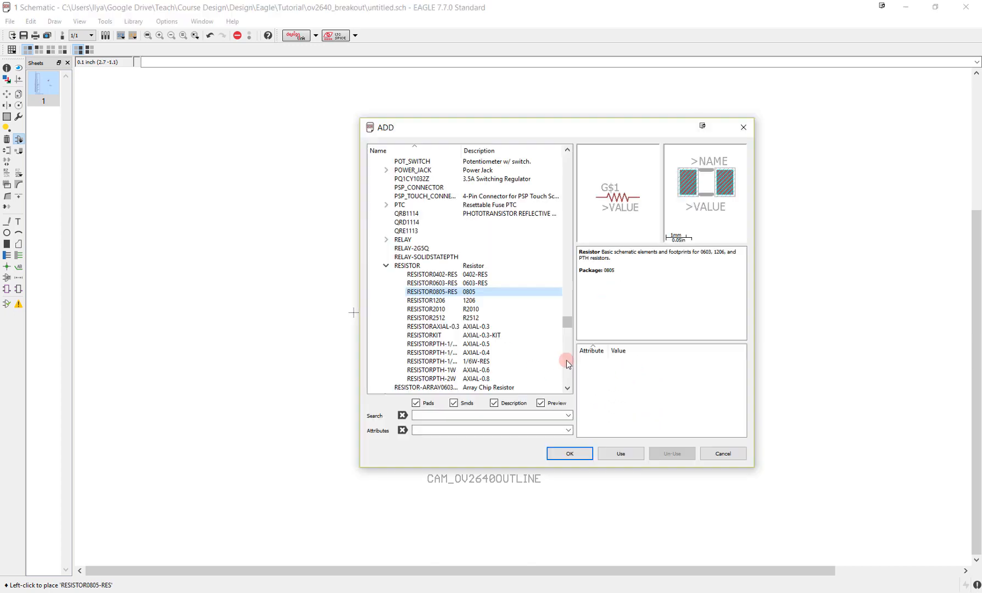
- Add two M081X08 eight-pin headers with package 1X08, one above the other, to the left of the camera connector
{"action": "left_click", "coordinate": [385, 266]}
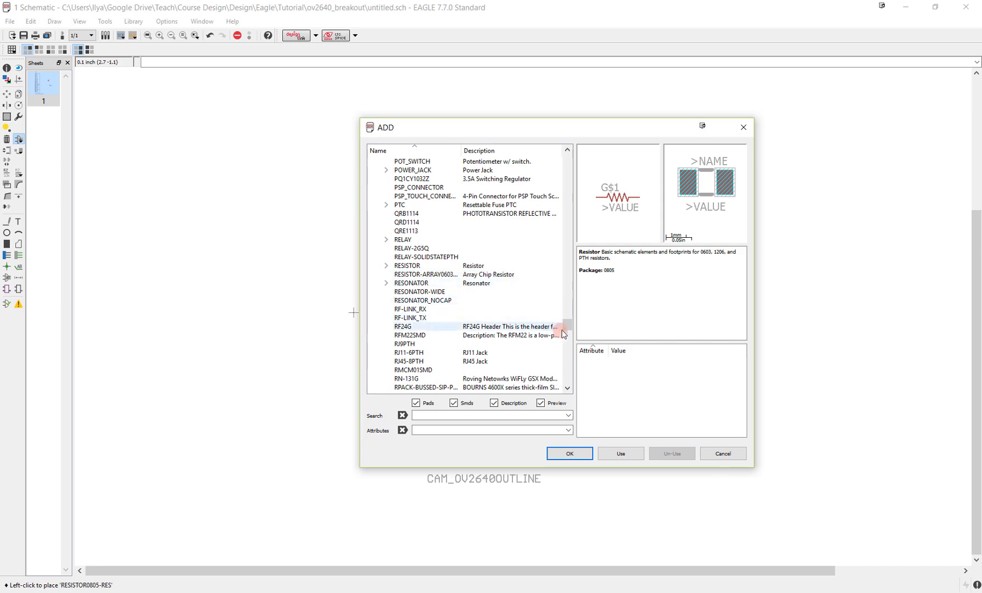
{"action": "left_click_drag", "start_coordinate": [566, 326], "coordinate": [566, 294]}
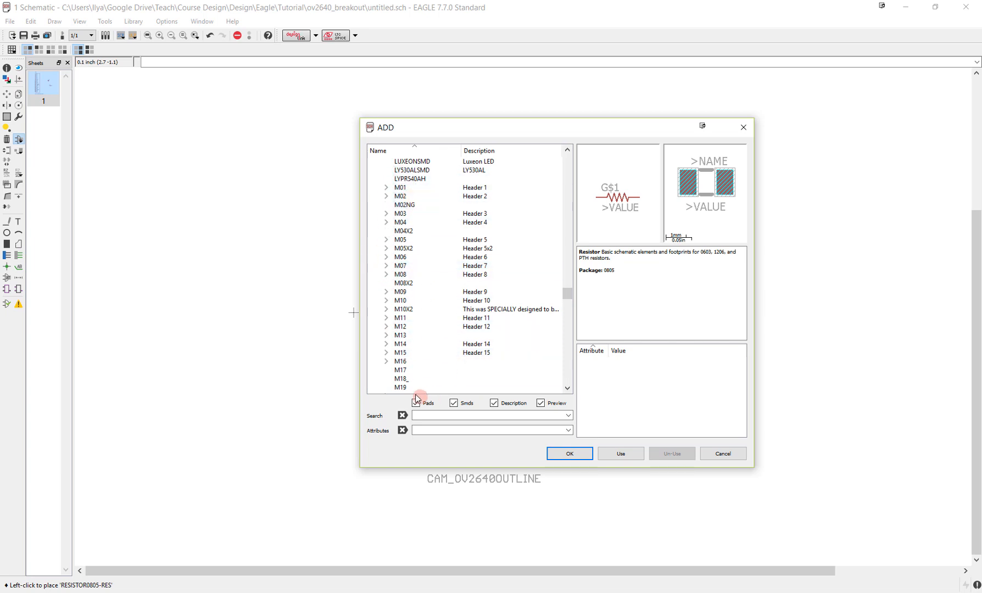
{"action": "double_click", "coordinate": [399, 274]}
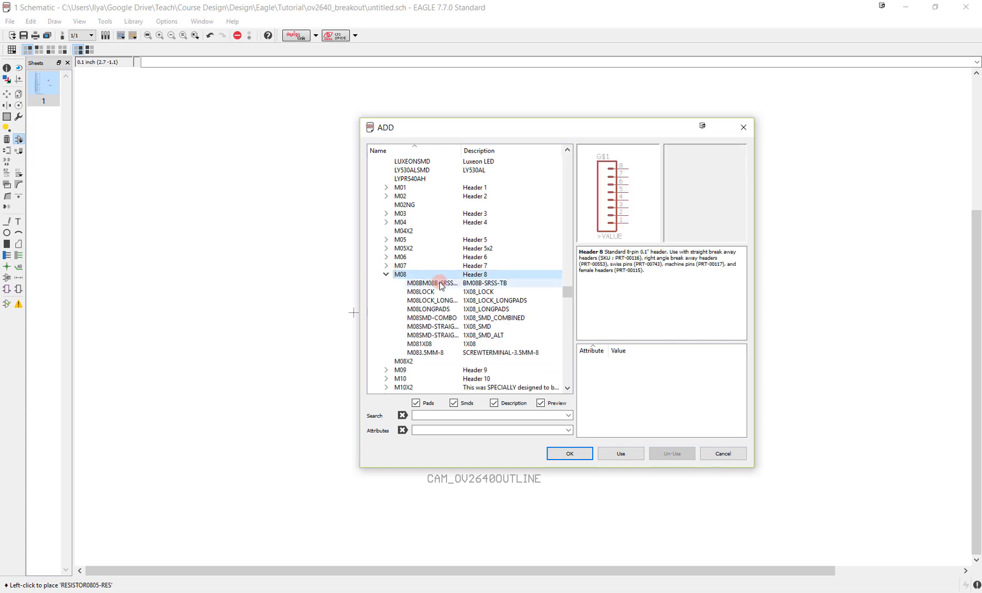
{"action": "left_click", "coordinate": [449, 345]}
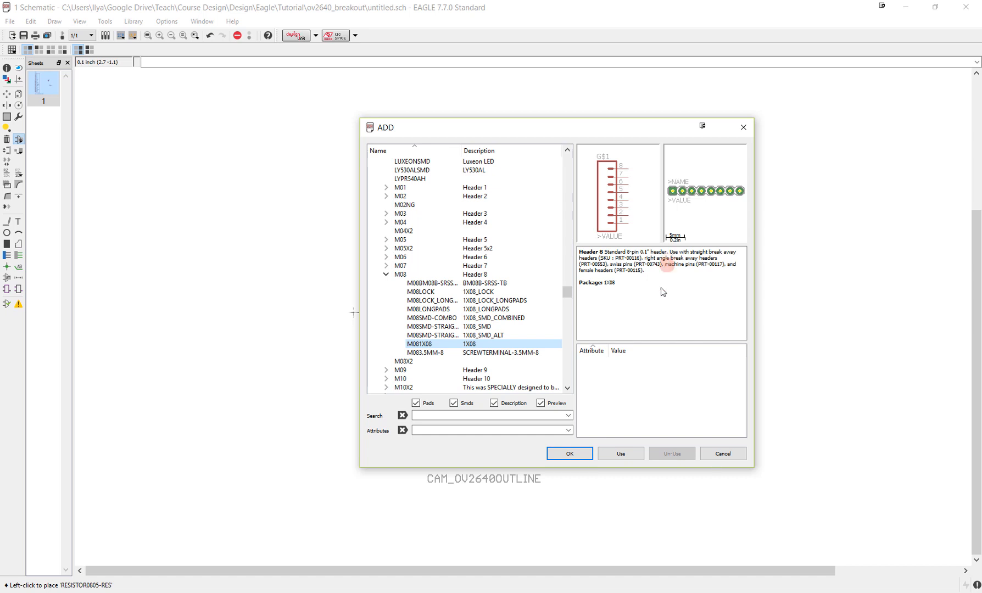
{"action": "left_click", "coordinate": [570, 454]}
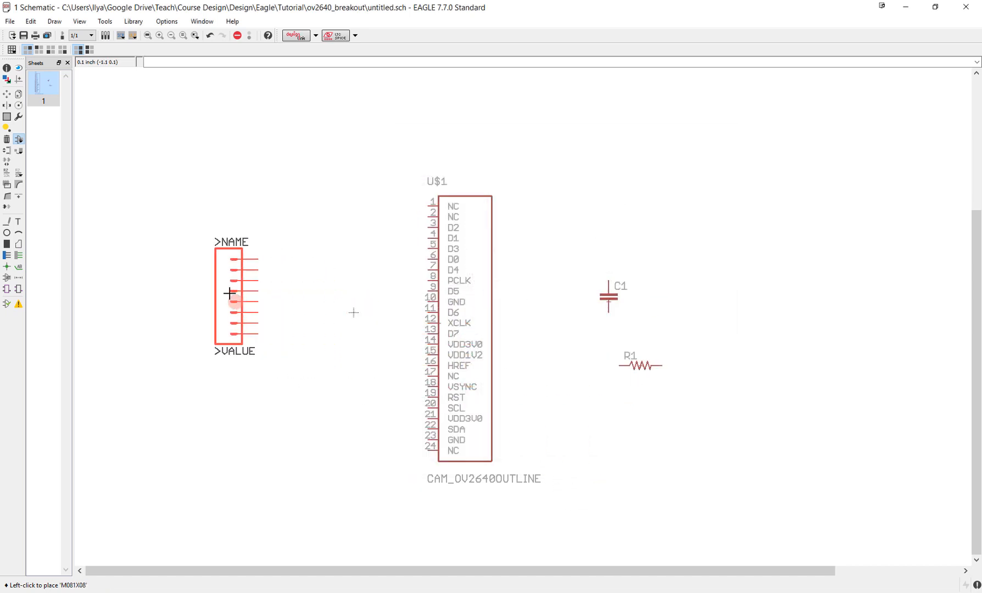
{"action": "left_click", "coordinate": [200, 238]}
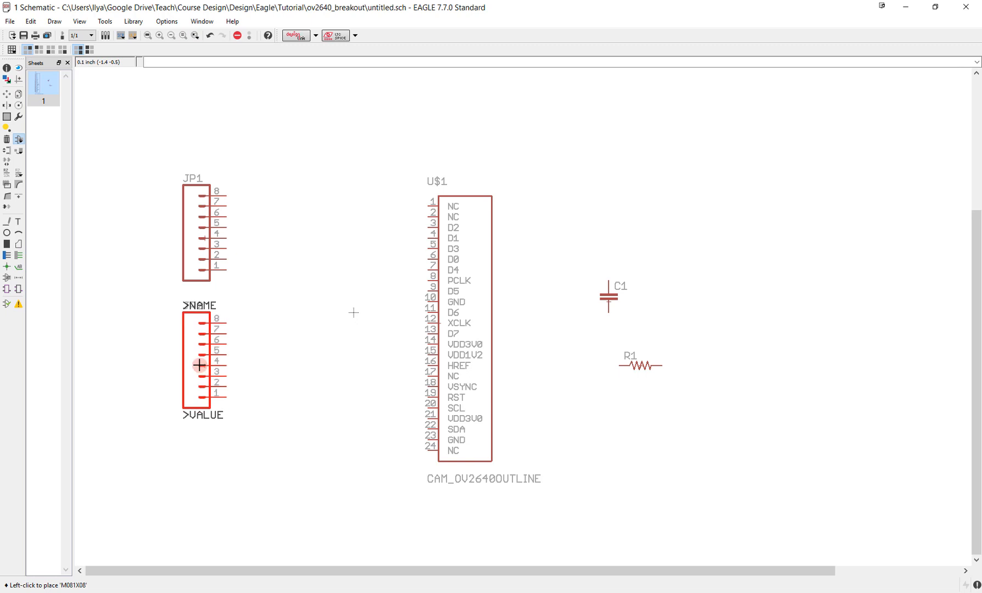
{"action": "key", "text": "Escape"}
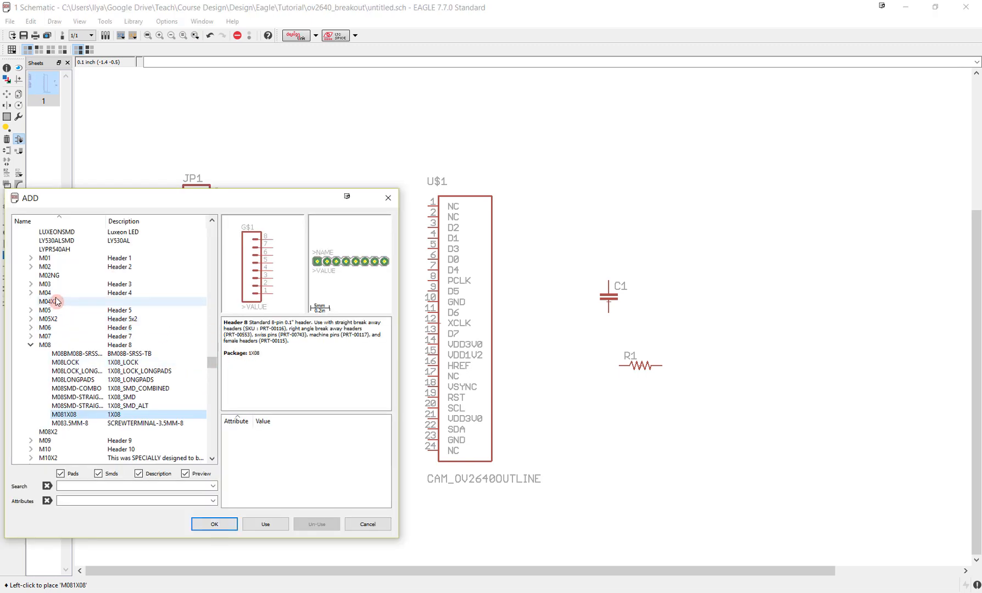
- Compare the footprints of the M02 two-pin header variants, including the PTH, JST, lock, pogo-pin and polar packages
{"action": "left_click", "coordinate": [31, 266]}
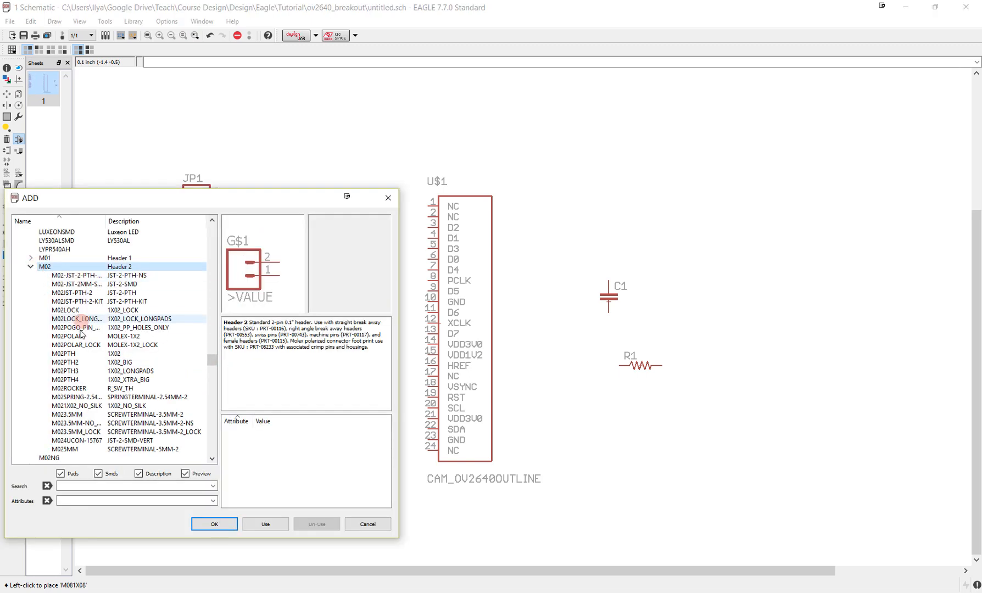
{"action": "left_click", "coordinate": [64, 354]}
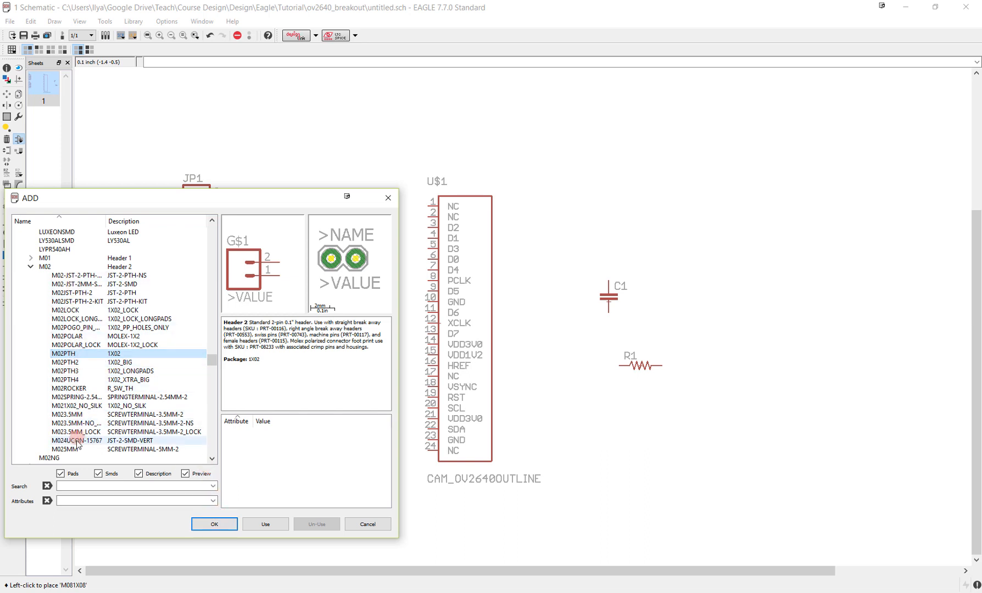
{"action": "left_click", "coordinate": [85, 276]}
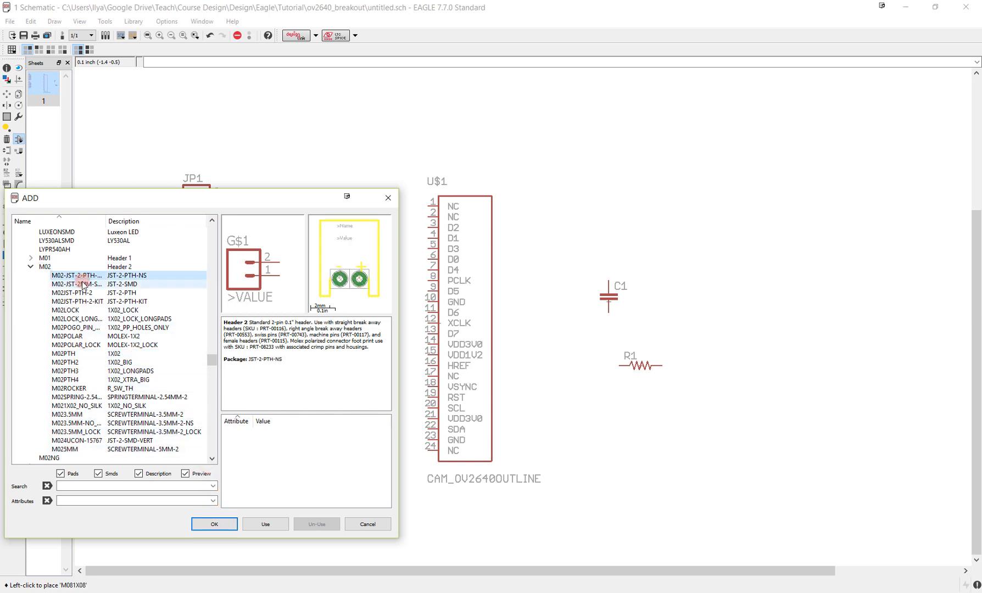
{"action": "left_click", "coordinate": [82, 285]}
{"action": "left_click", "coordinate": [81, 293]}
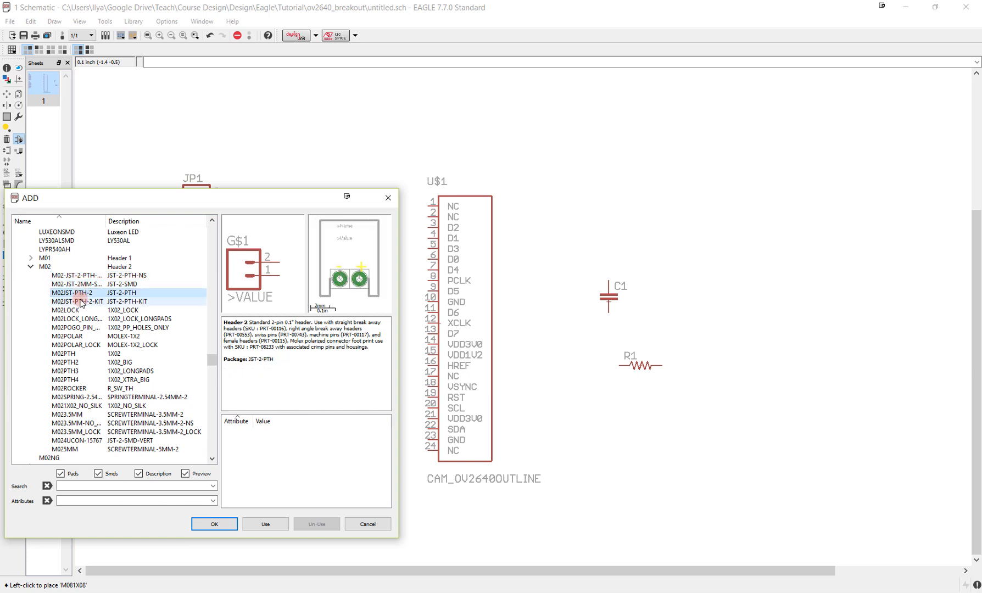
{"action": "left_click", "coordinate": [79, 302]}
{"action": "left_click", "coordinate": [80, 311]}
{"action": "left_click", "coordinate": [76, 319]}
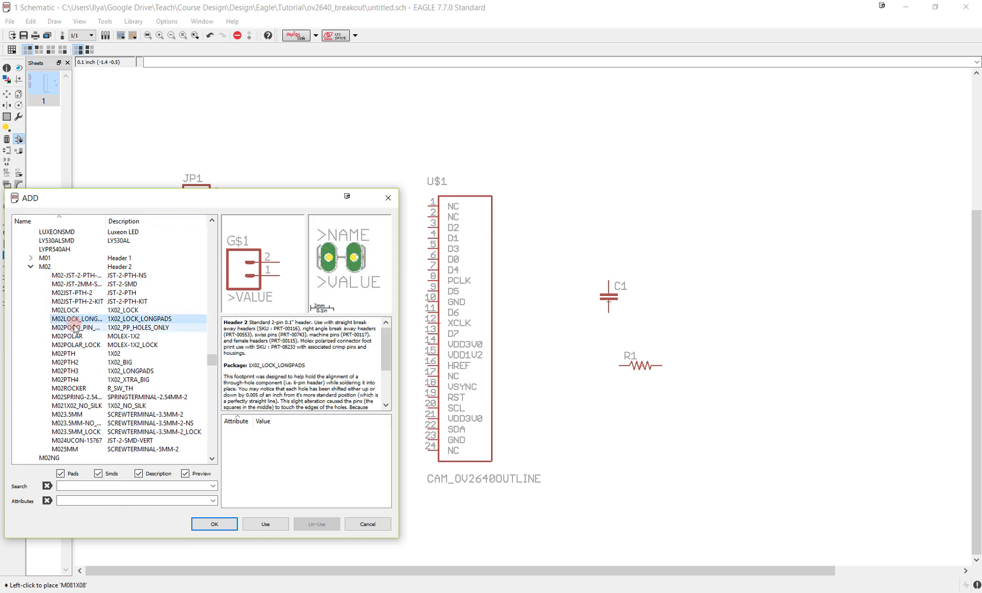
{"action": "left_click", "coordinate": [76, 328]}
{"action": "left_click", "coordinate": [75, 337]}
- Add two M02PTH headers with package 1X02, one below the eight-pin headers and one above and right of them
{"action": "left_click", "coordinate": [77, 354]}
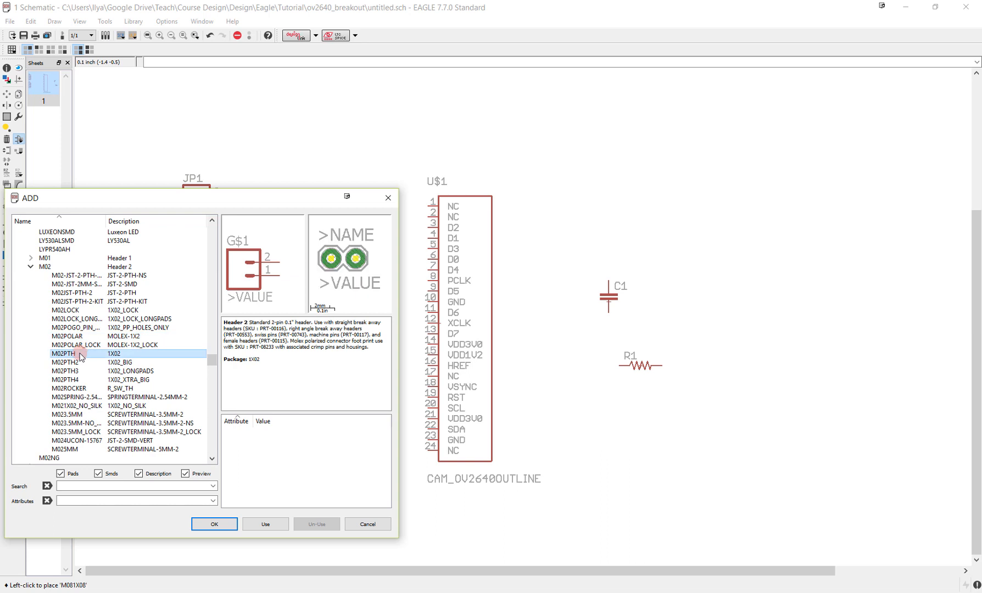
{"action": "left_click", "coordinate": [215, 525]}
{"action": "left_click", "coordinate": [194, 451]}
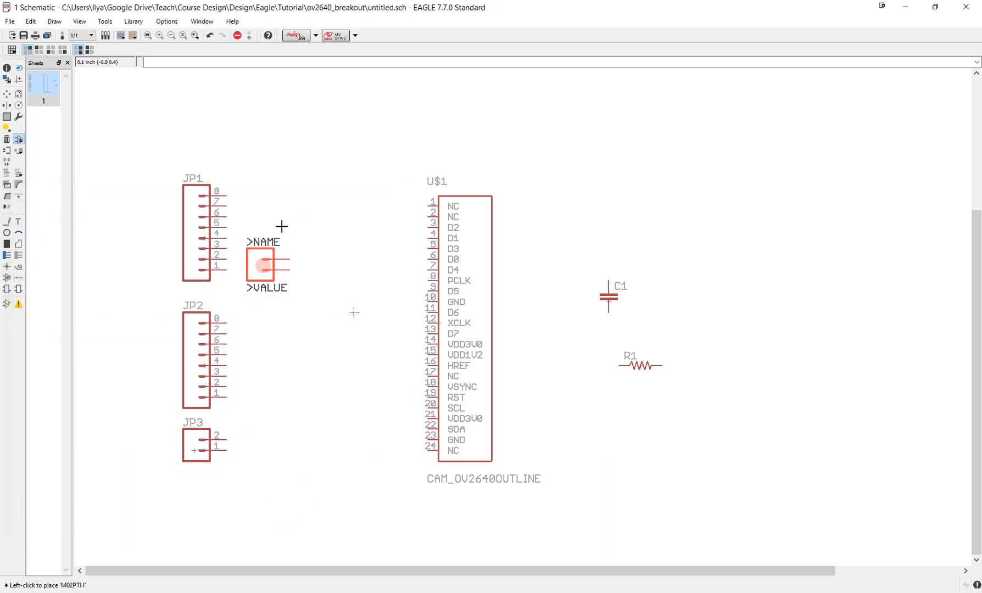
{"action": "left_click", "coordinate": [290, 132]}
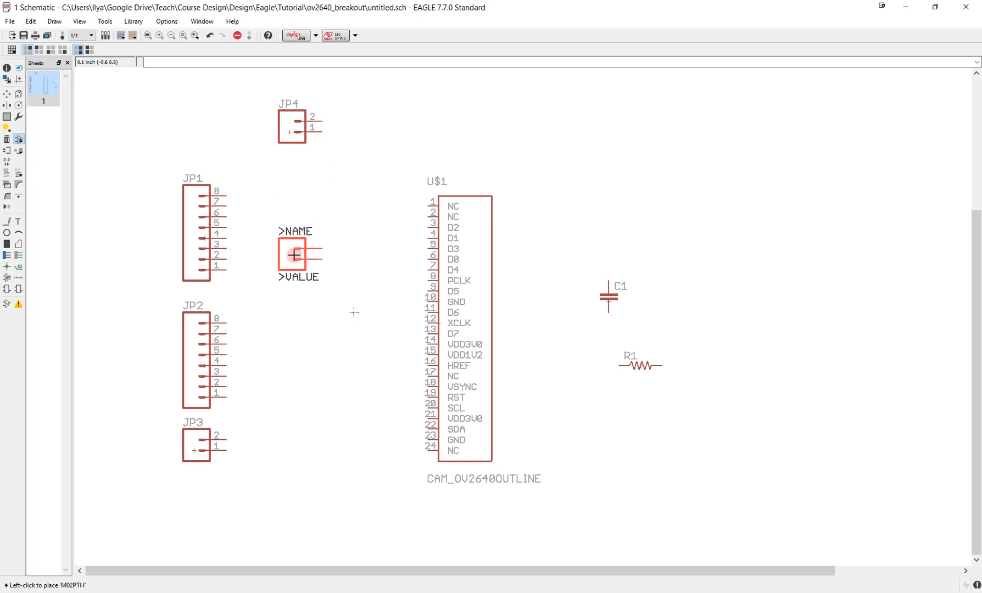
{"action": "key", "text": "Escape"}
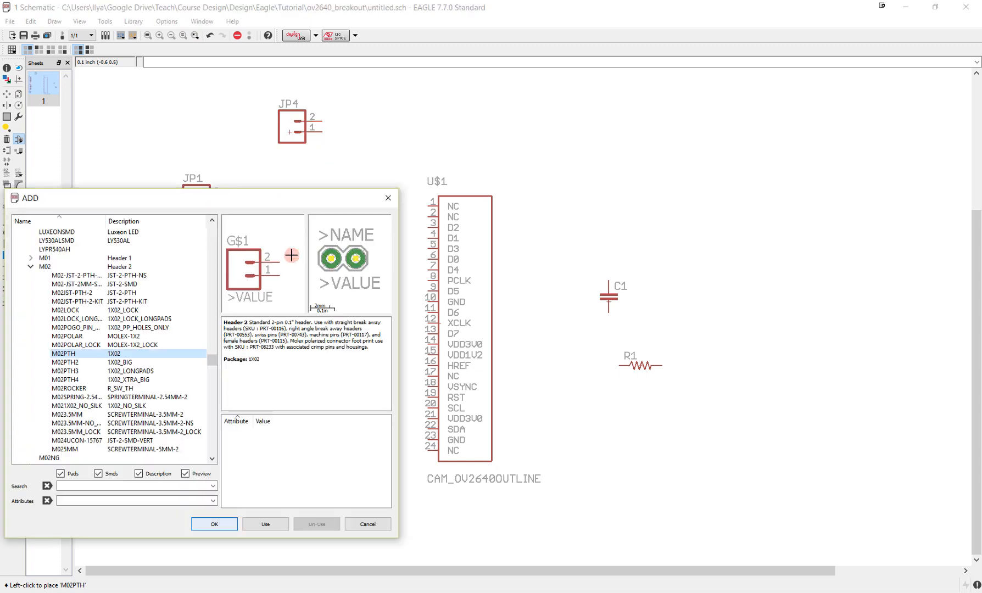
- Add one M03PTH three-pin header with package 1X03 below the lower two-pin header
{"action": "left_click", "coordinate": [31, 266]}
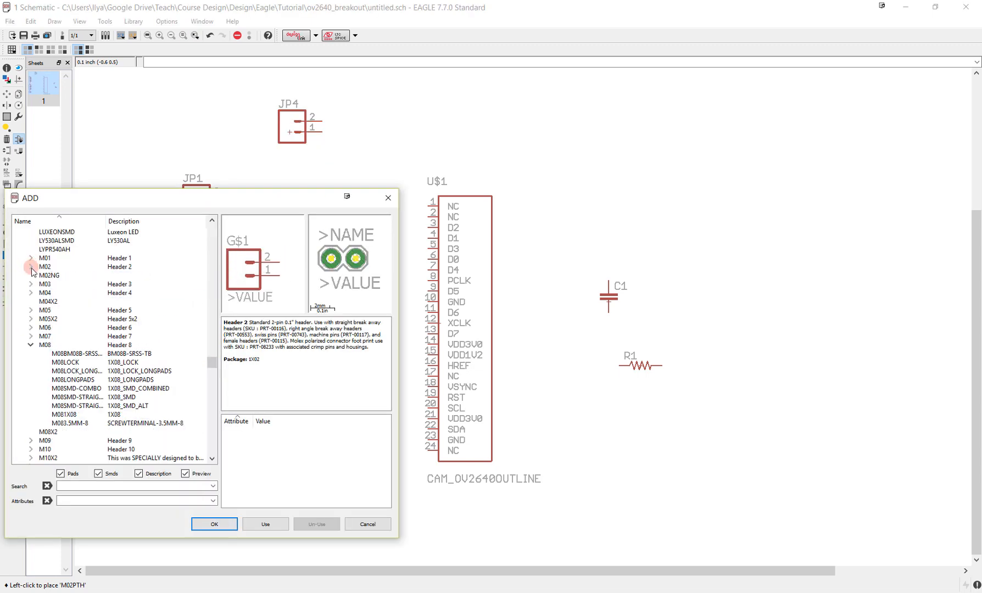
{"action": "left_click", "coordinate": [31, 284]}
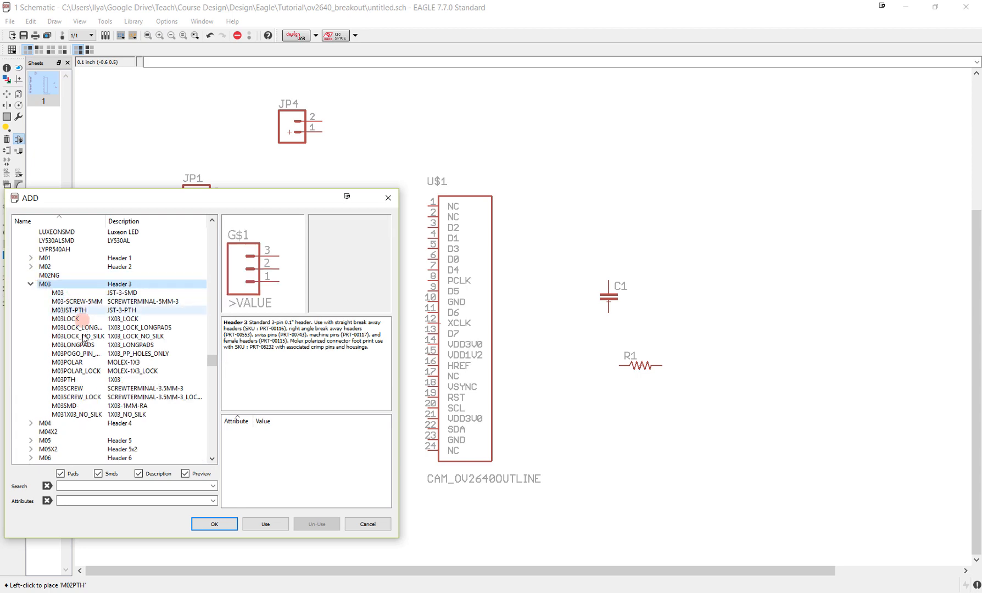
{"action": "left_click", "coordinate": [64, 380]}
{"action": "left_click", "coordinate": [216, 525]}
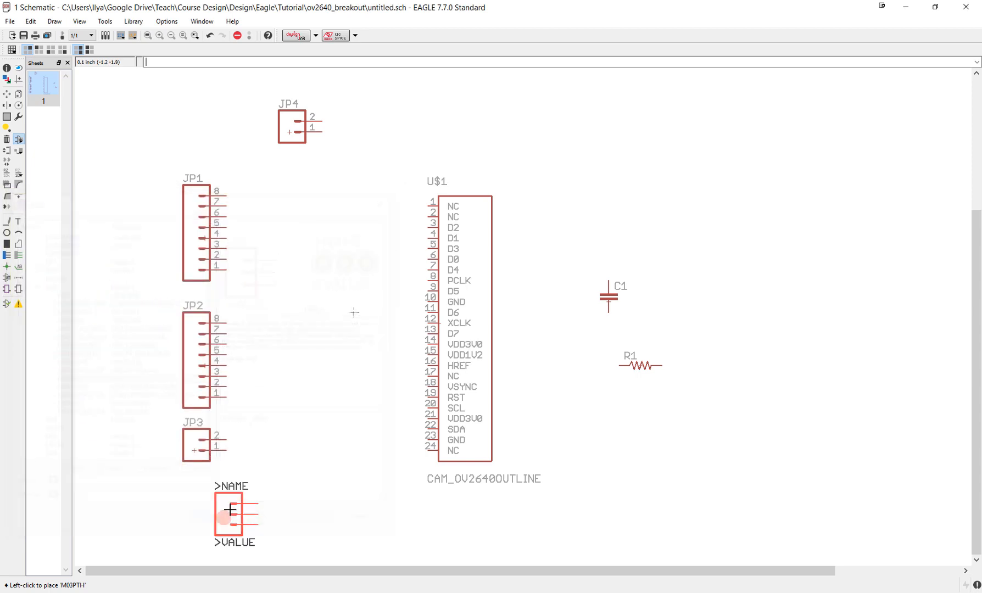
{"action": "left_click", "coordinate": [195, 509]}
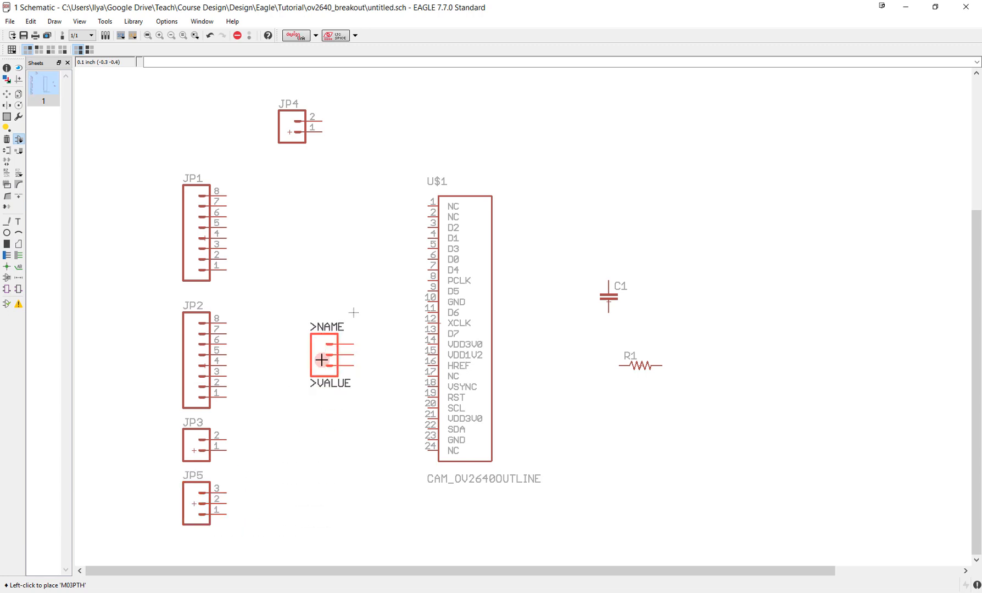
{"action": "key", "text": "Escape"}
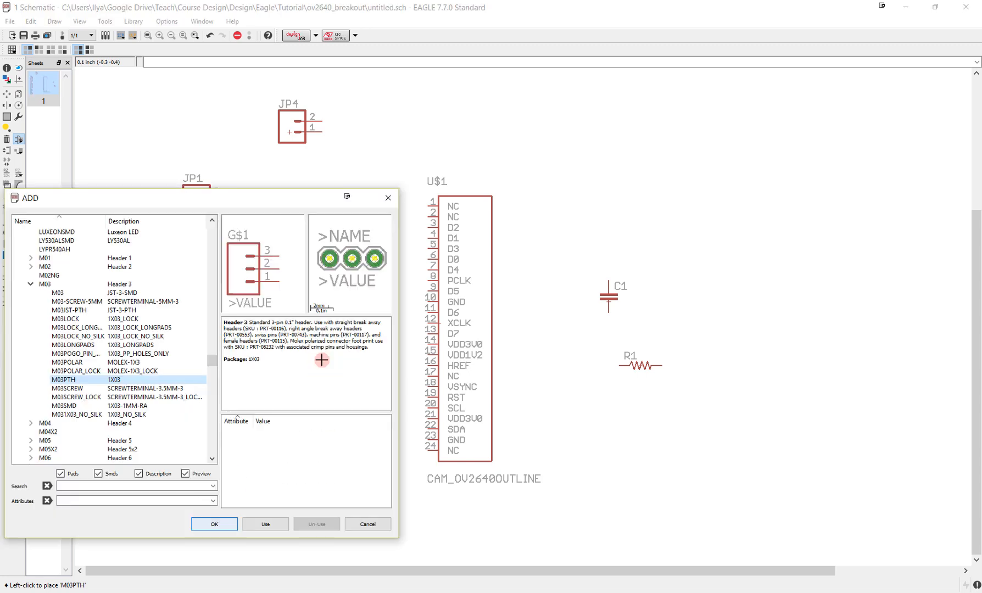
- Add a GND supply symbol from the supply1 library to the upper right of the camera connector
{"action": "left_click", "coordinate": [30, 285]}
{"action": "left_click_drag", "start_coordinate": [212, 365], "coordinate": [215, 437]}
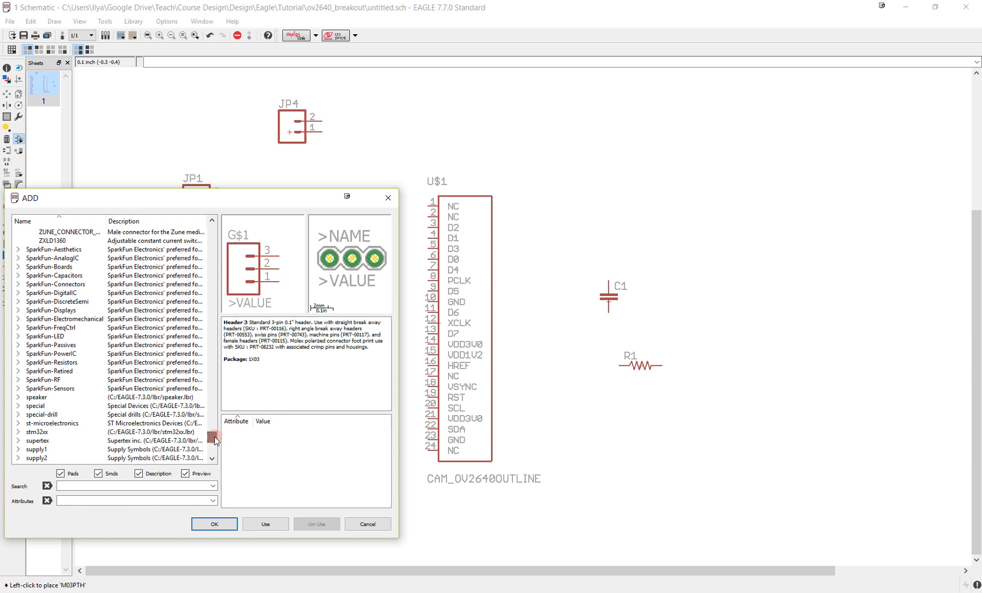
{"action": "left_click_drag", "start_coordinate": [214, 440], "coordinate": [214, 442]}
{"action": "left_click", "coordinate": [18, 329]}
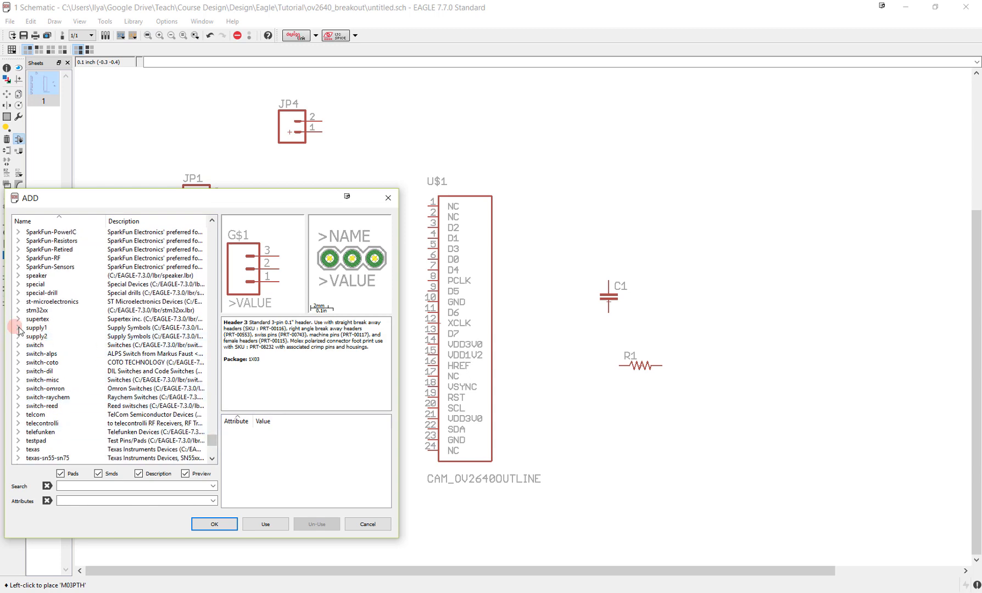
{"action": "left_click", "coordinate": [51, 241]}
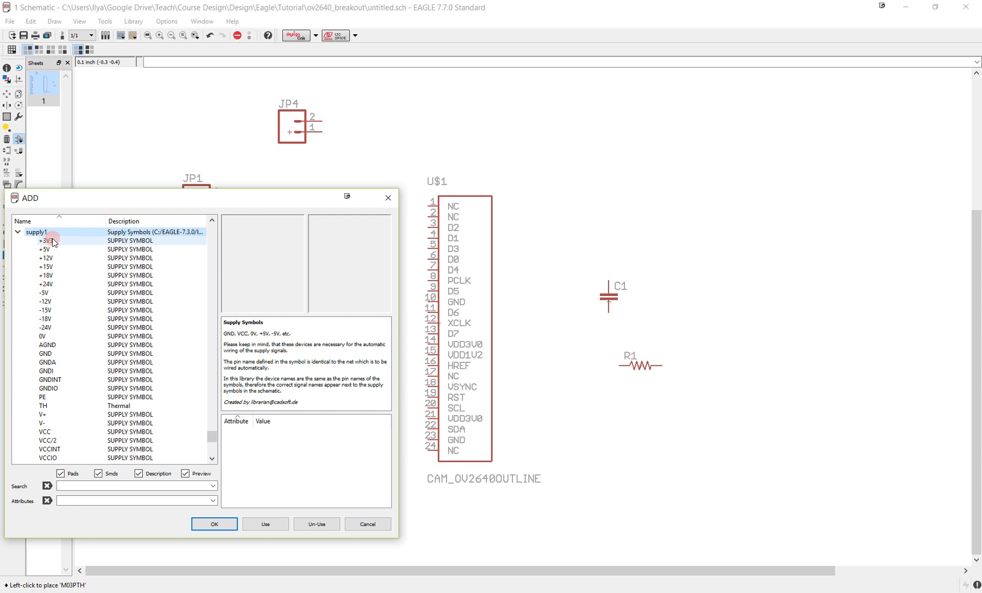
{"action": "left_click", "coordinate": [45, 353]}
{"action": "left_click", "coordinate": [215, 524]}
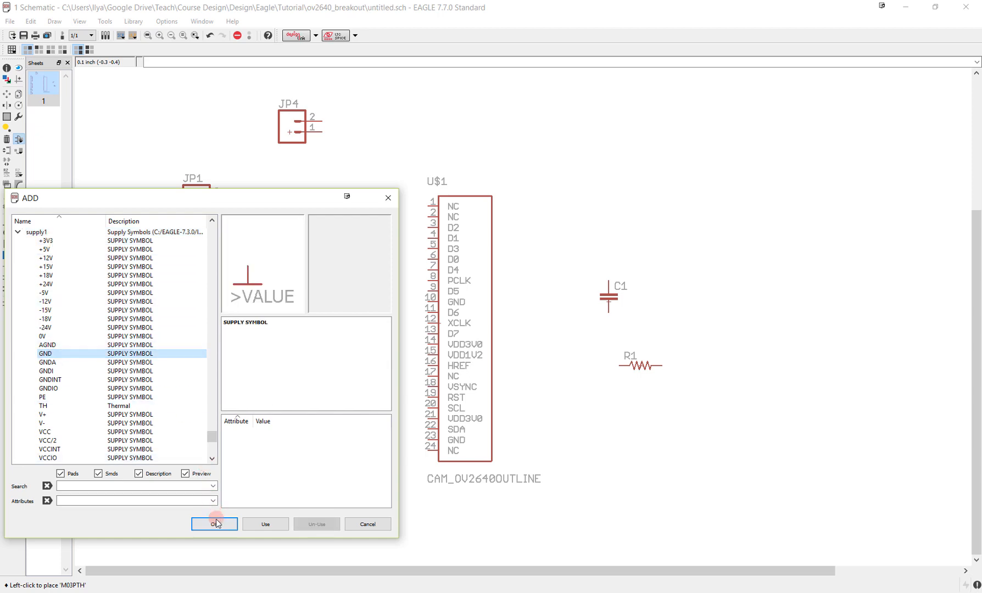
{"action": "left_click", "coordinate": [577, 181]}
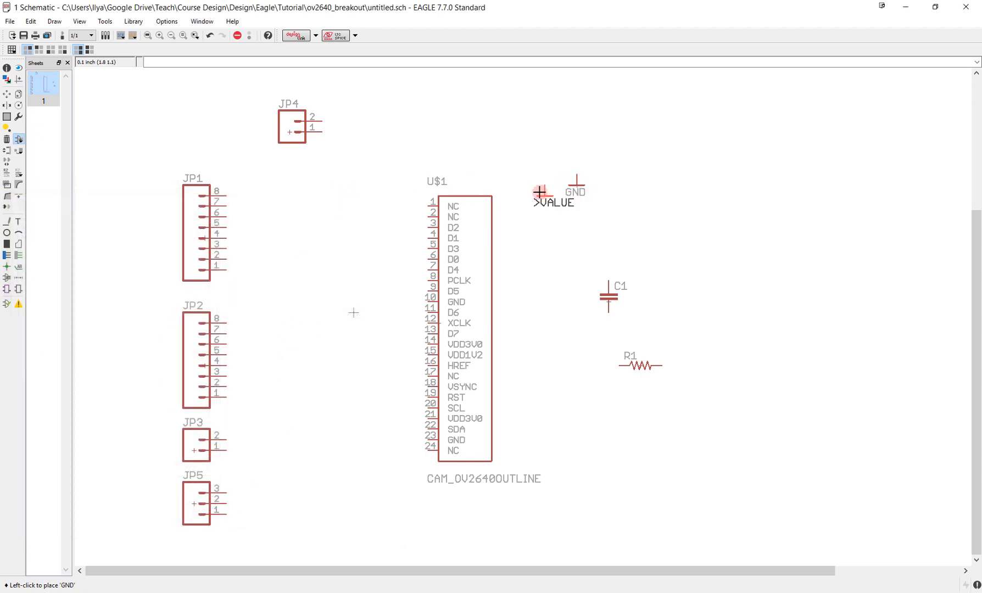
{"action": "key", "text": "Escape"}
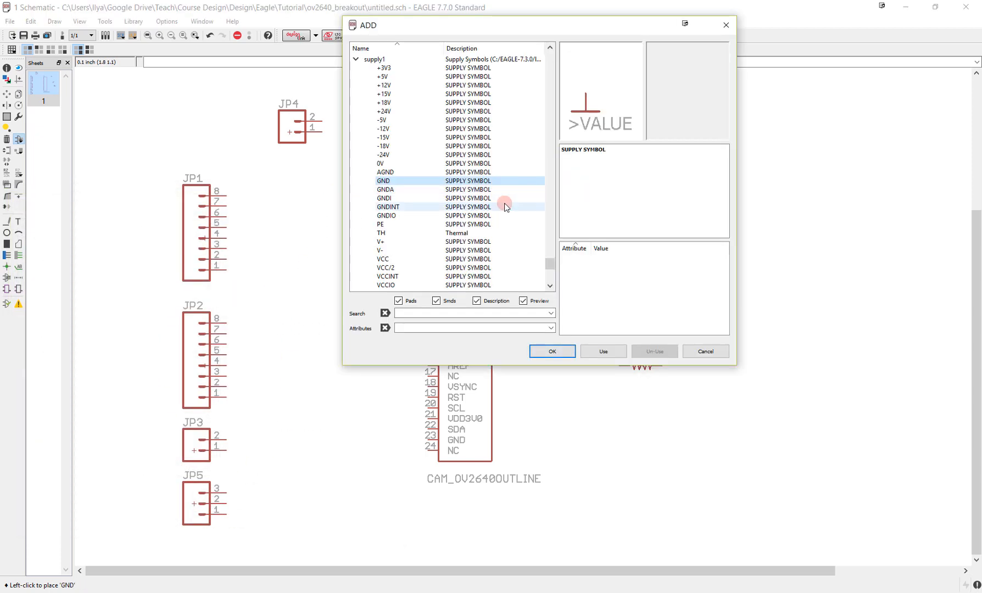
- Add a VCC supply symbol from the supply1 library to the upper right of the GND symbol
{"action": "left_click", "coordinate": [394, 260]}
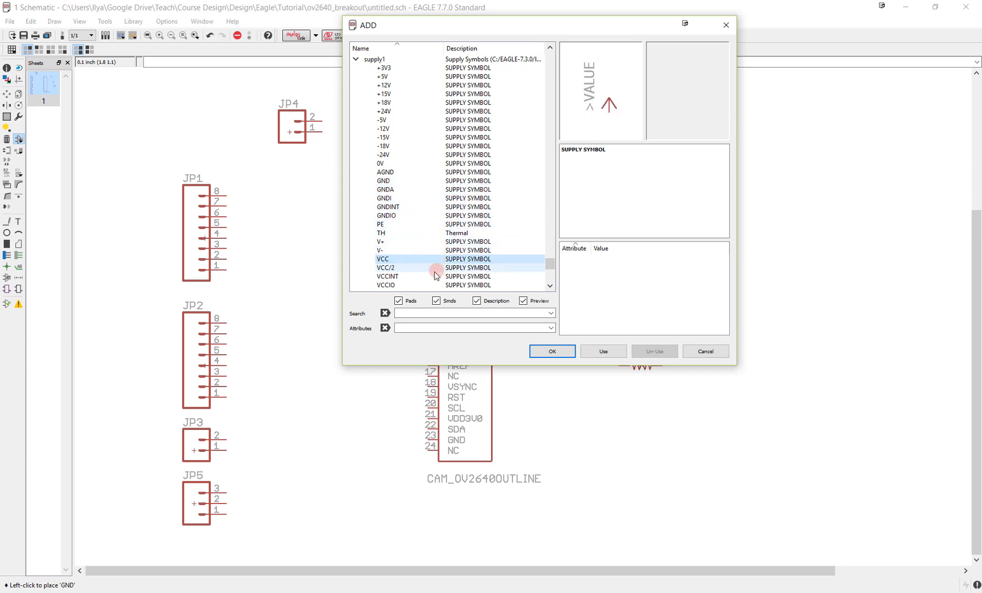
{"action": "left_click", "coordinate": [554, 351]}
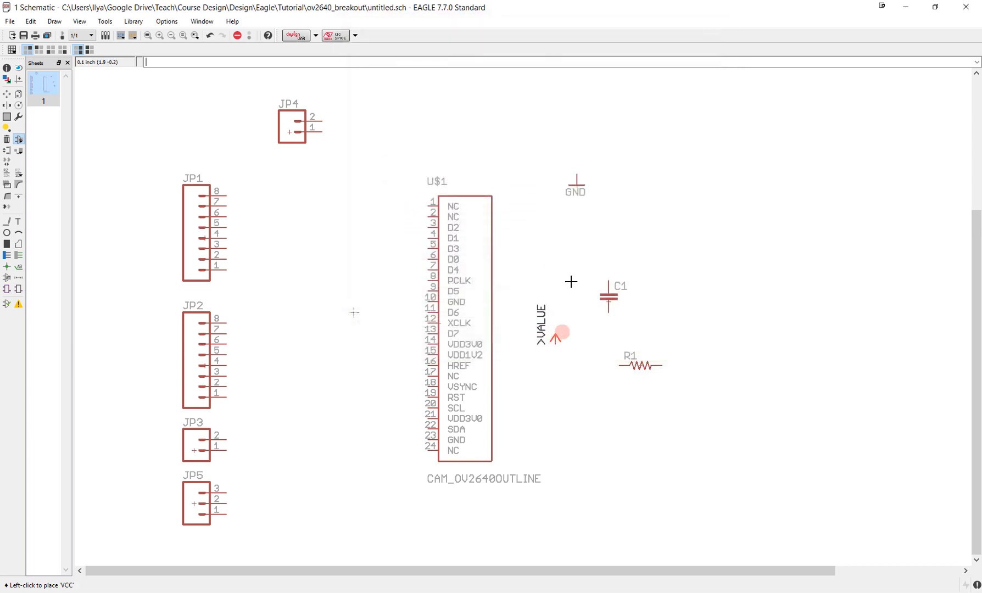
{"action": "left_click", "coordinate": [620, 153]}
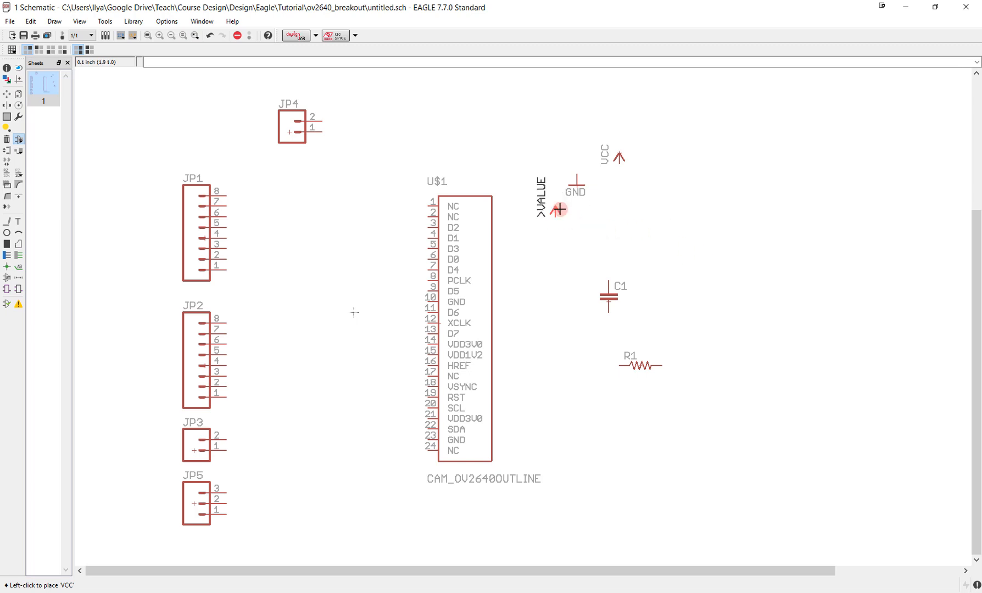
- Add the VREG-TI-SON voltage regulator with package SON-6 above the camera connector, rotated 90° with its EN pins facing left
{"action": "middle_click_drag", "start_coordinate": [558, 209], "coordinate": [575, 228]}
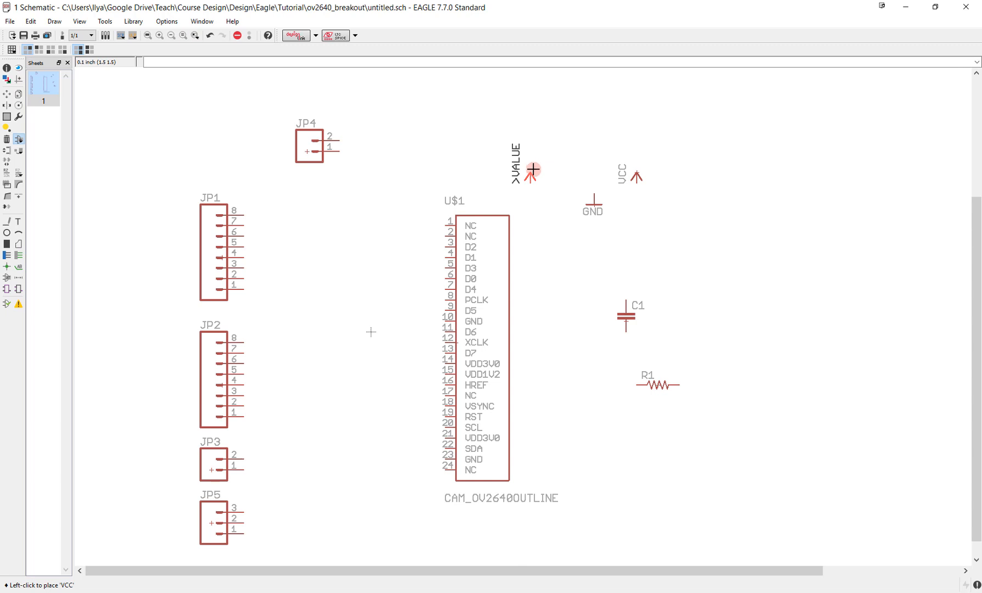
{"action": "middle_click_drag", "start_coordinate": [545, 181], "coordinate": [575, 269]}
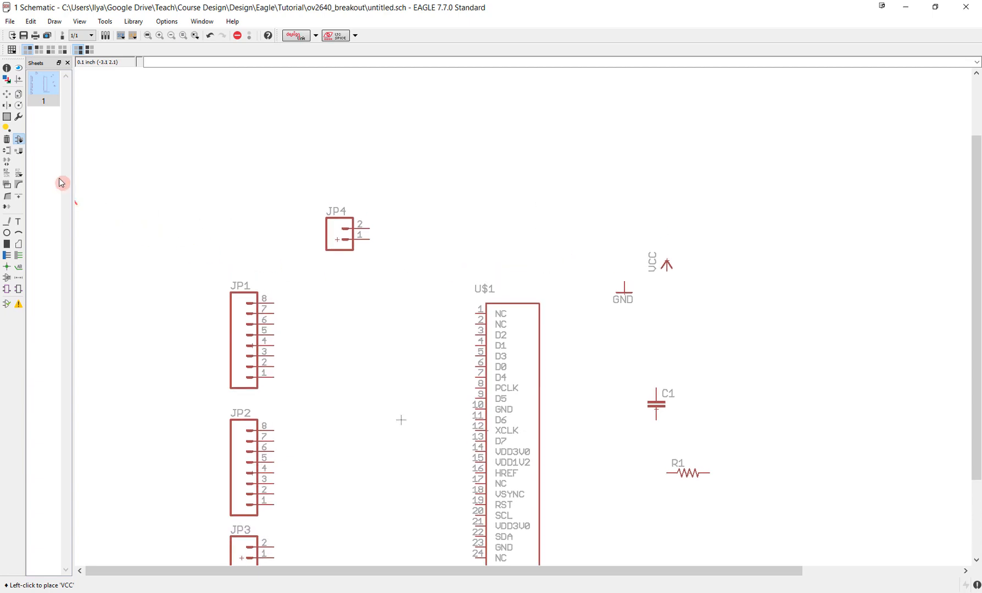
{"action": "key", "text": "Escape"}
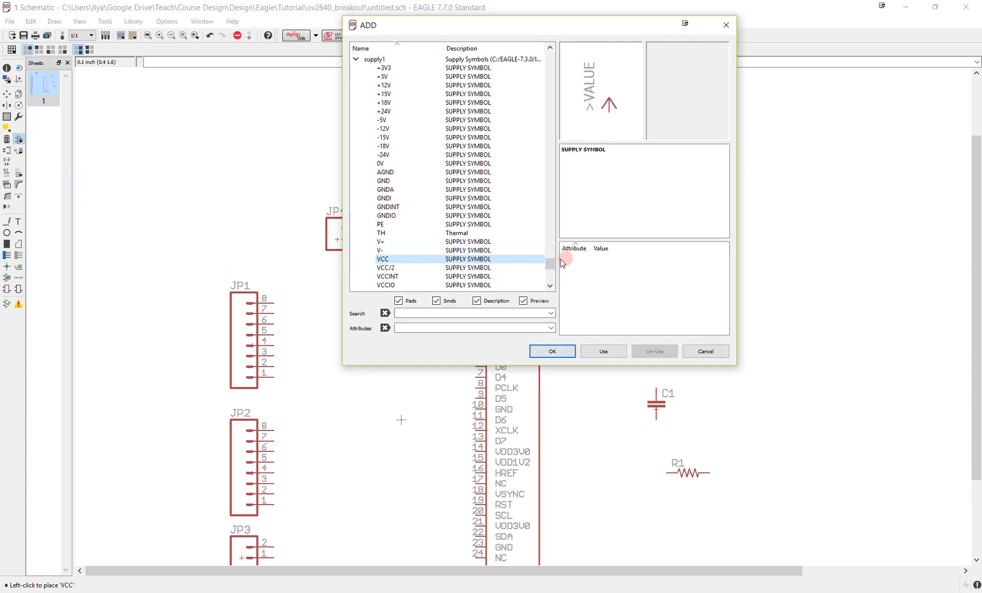
{"action": "left_click_drag", "start_coordinate": [551, 265], "coordinate": [551, 95]}
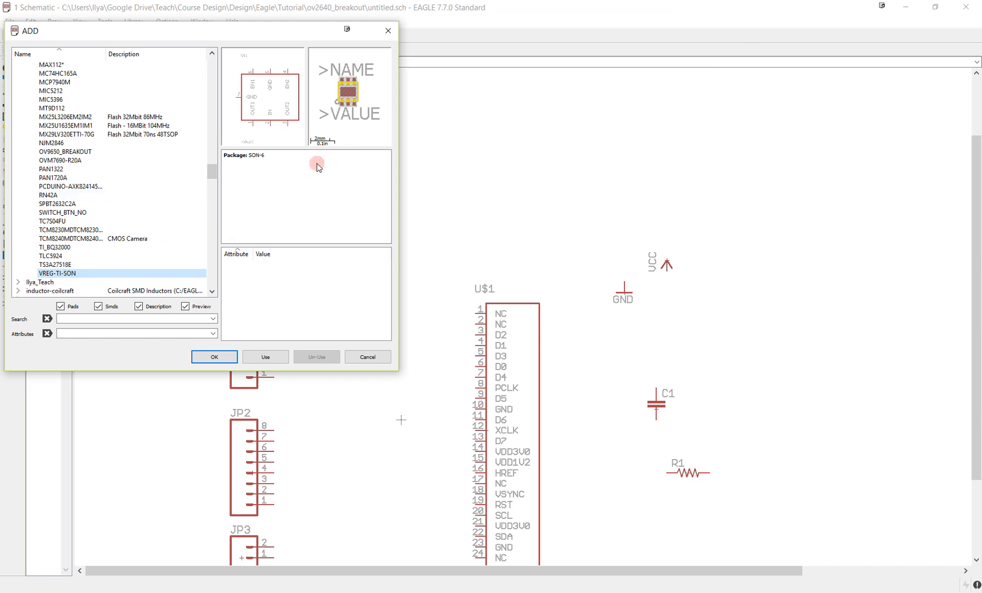
{"action": "left_click", "coordinate": [223, 358]}
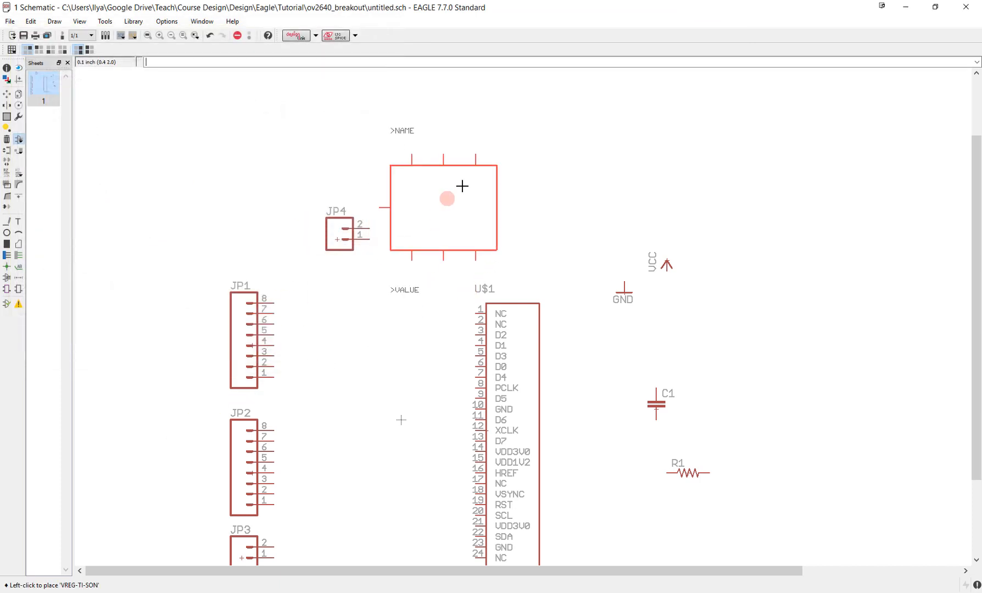
{"action": "right_click", "coordinate": [489, 146]}
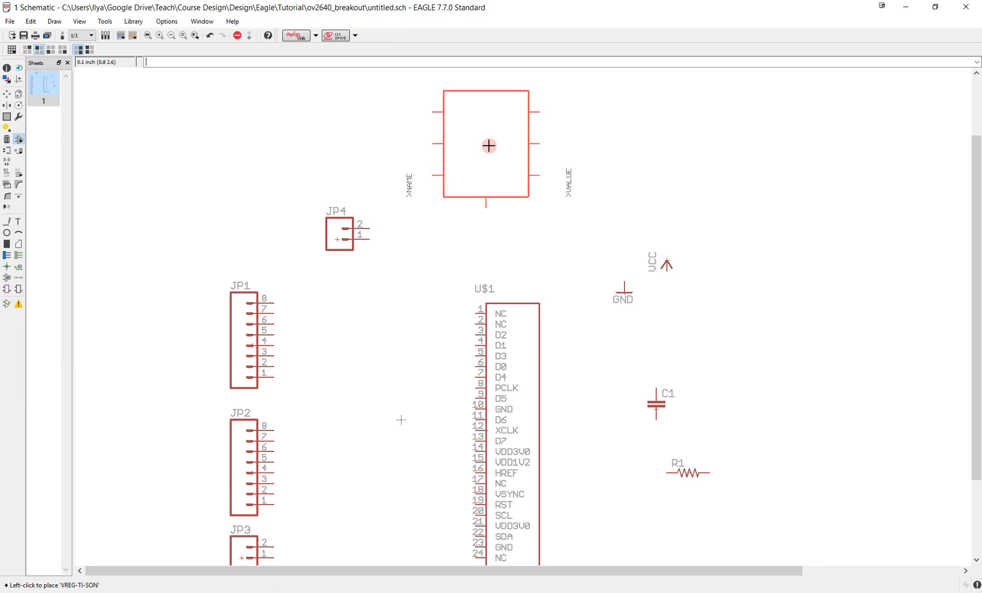
{"action": "middle_click_drag", "start_coordinate": [489, 145], "coordinate": [477, 236]}
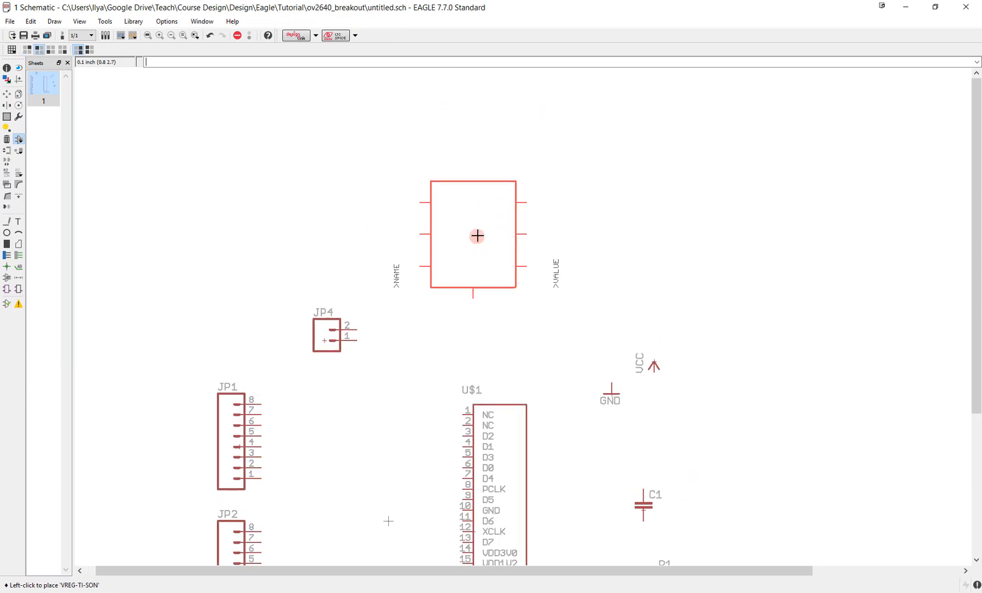
{"action": "right_click", "coordinate": [478, 236]}
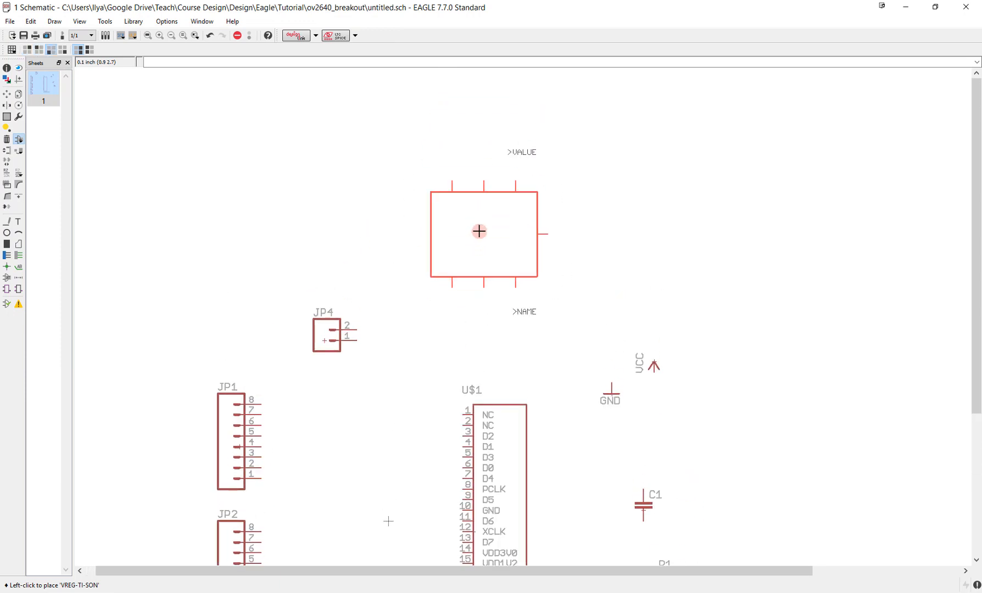
{"action": "right_click", "coordinate": [478, 231]}
{"action": "right_click", "coordinate": [478, 231]}
{"action": "right_click", "coordinate": [480, 231]}
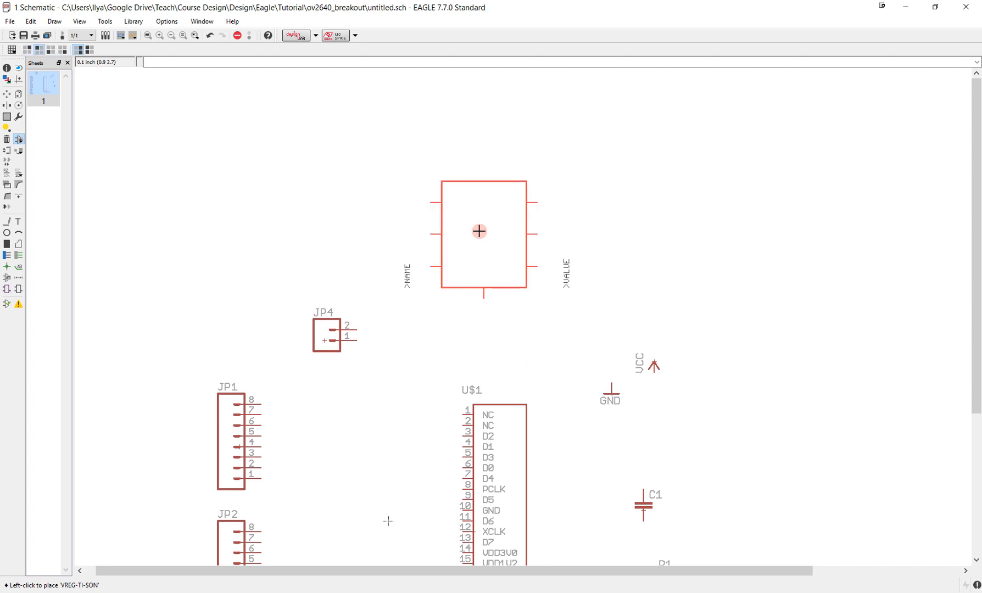
{"action": "middle_click_drag", "start_coordinate": [474, 248], "coordinate": [457, 267]}
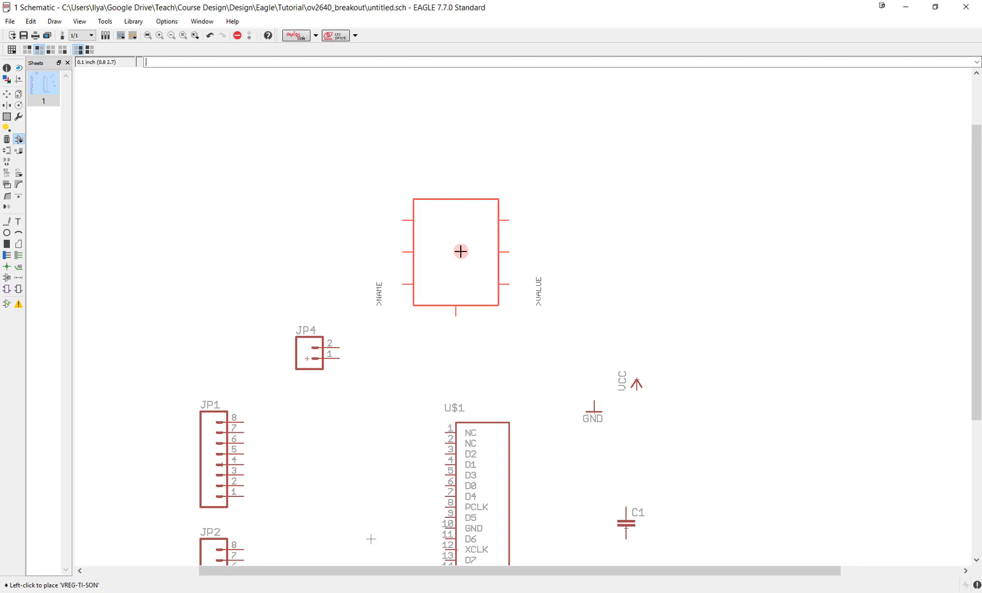
{"action": "scroll", "coordinate": [460, 254], "scroll_direction": "up", "scroll_amount": 3}
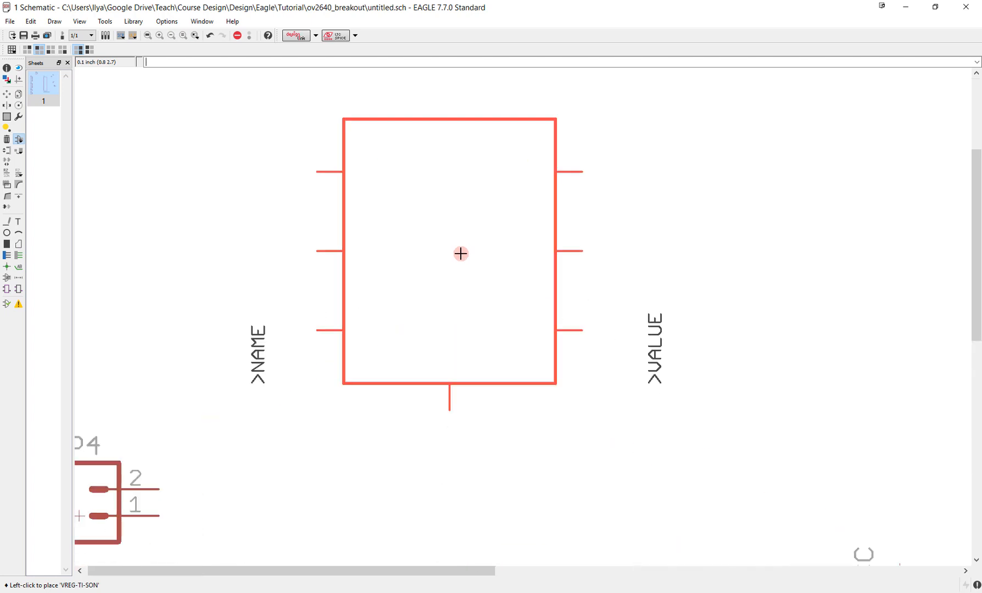
{"action": "scroll", "coordinate": [461, 254], "scroll_direction": "down", "scroll_amount": 4}
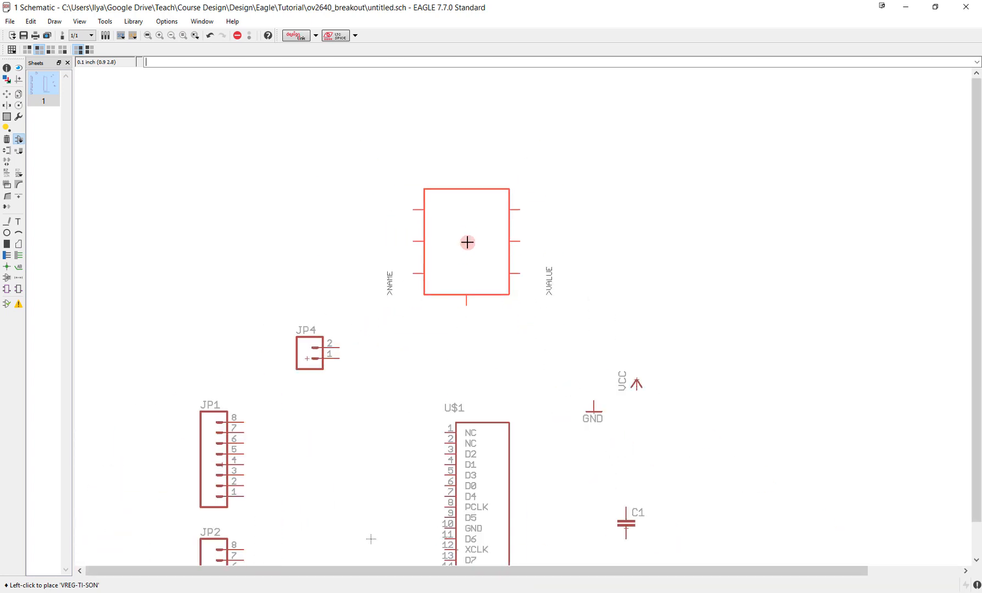
{"action": "scroll", "coordinate": [478, 245], "scroll_direction": "up", "scroll_amount": 1}
{"action": "middle_click_drag", "start_coordinate": [490, 237], "coordinate": [479, 277]}
{"action": "left_click", "coordinate": [490, 238]}
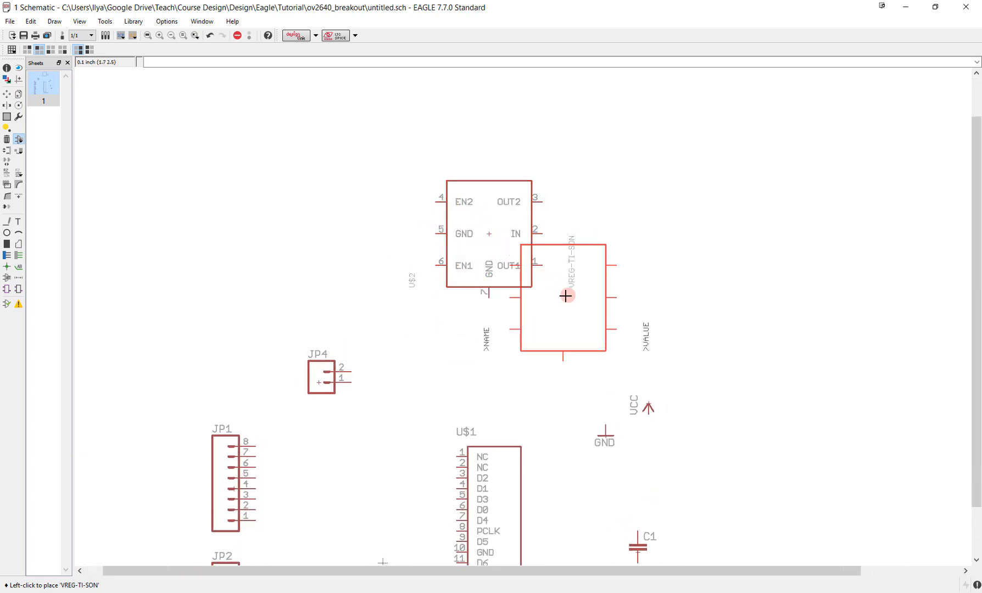
{"action": "key", "text": "Escape"}
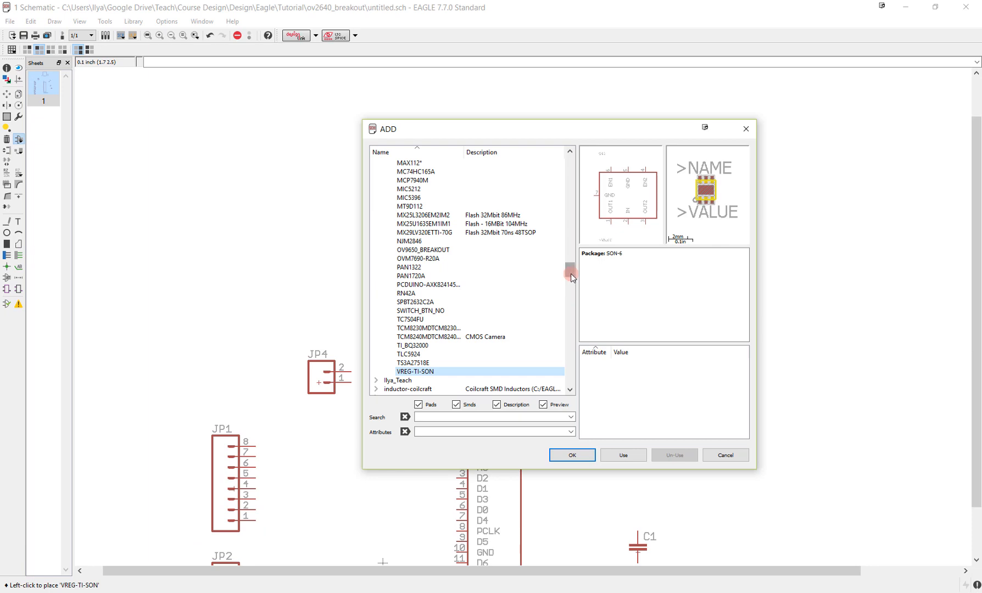
- Add a JUMPER-2PTH jumper with package 1X02 from the SparkFun library to the right of the regulator, rotated so its numbered pins face left
{"action": "left_click_drag", "start_coordinate": [571, 274], "coordinate": [570, 346]}
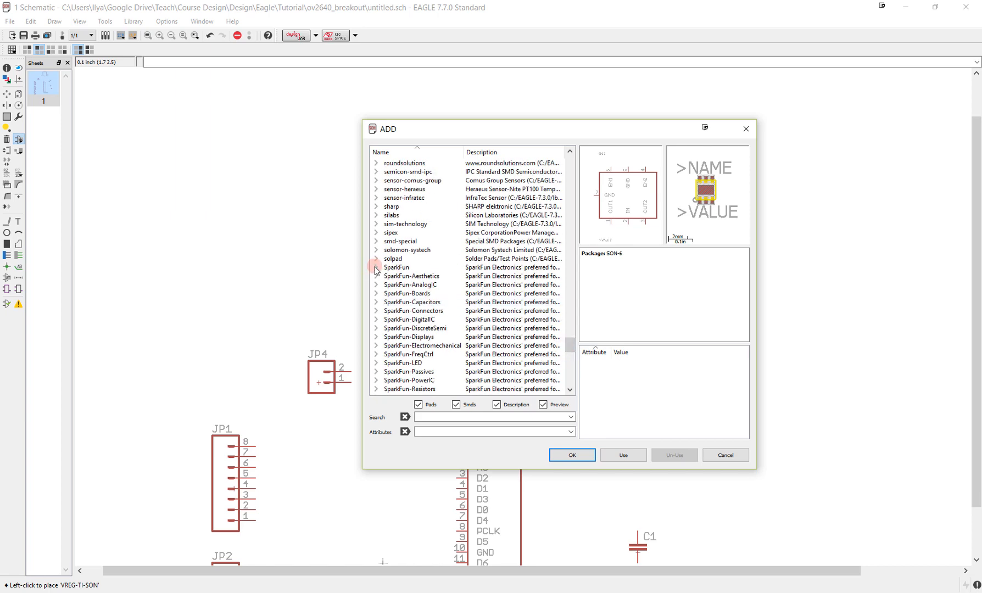
{"action": "left_click", "coordinate": [376, 269]}
{"action": "left_click_drag", "start_coordinate": [571, 240], "coordinate": [572, 282]}
{"action": "left_click", "coordinate": [388, 345]}
{"action": "scroll", "coordinate": [417, 334], "scroll_direction": "down", "scroll_amount": 1}
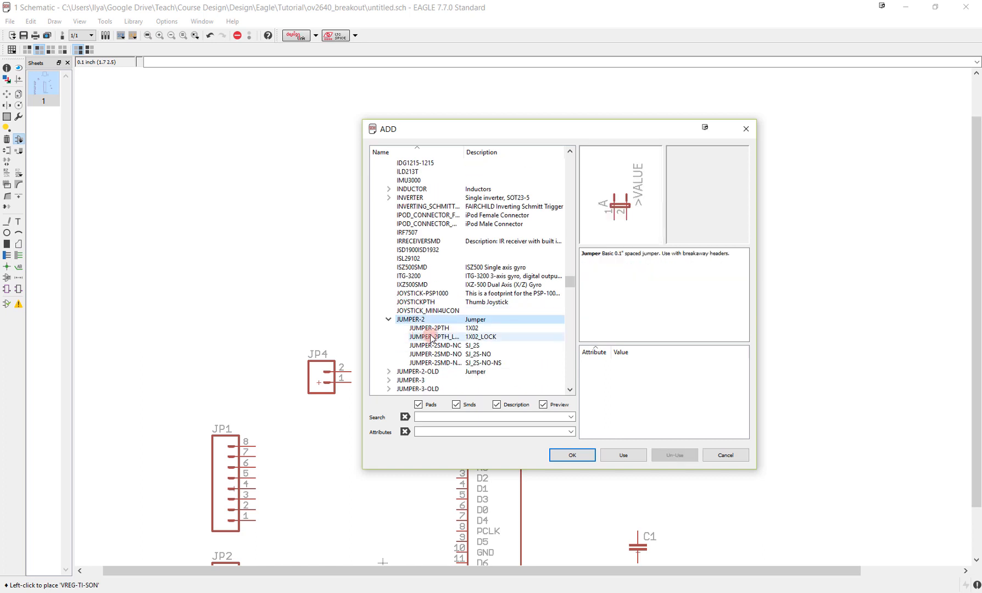
{"action": "left_click", "coordinate": [434, 328]}
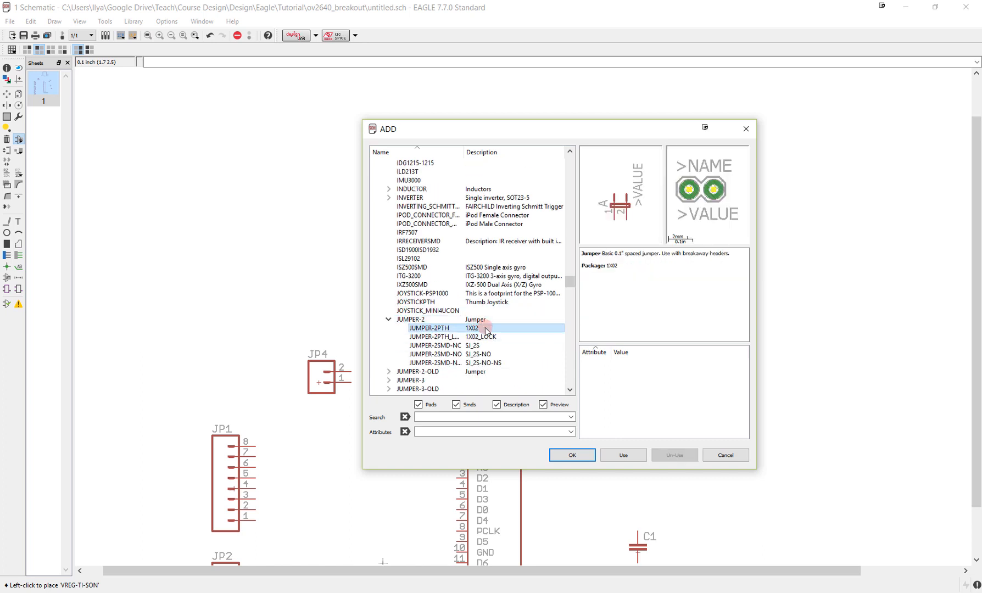
{"action": "left_click", "coordinate": [577, 451]}
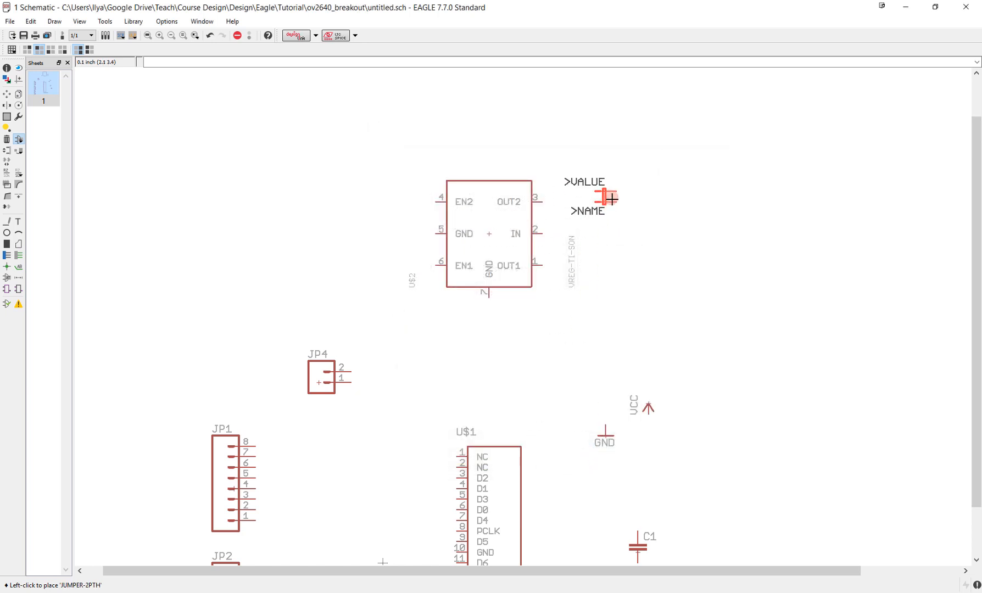
{"action": "right_click", "coordinate": [634, 203]}
{"action": "right_click", "coordinate": [630, 193]}
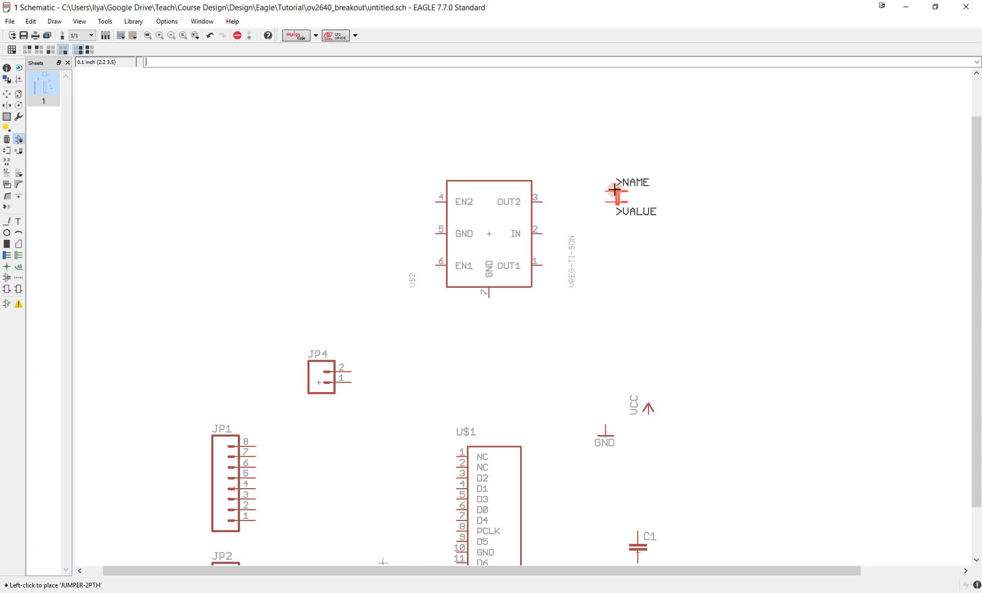
{"action": "left_click", "coordinate": [614, 189]}
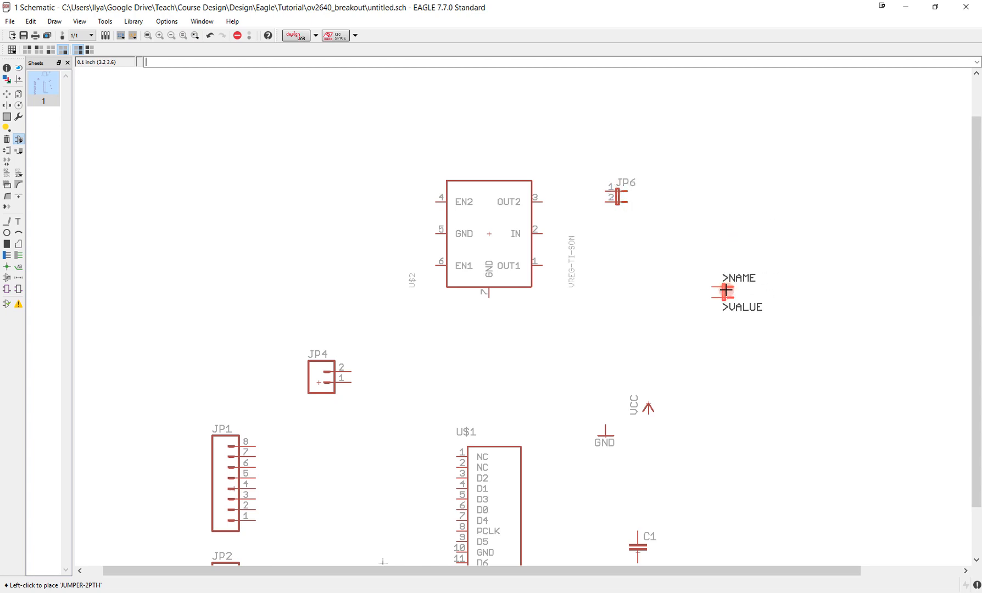
{"action": "key", "text": "Escape"}
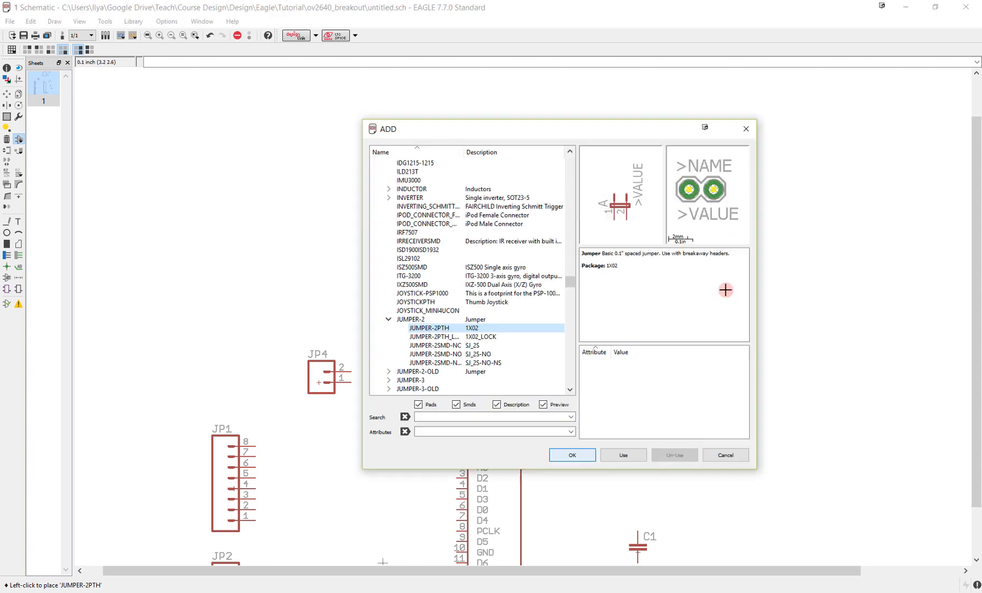
{"action": "key", "text": "Escape"}
{"action": "left_click", "coordinate": [470, 258]}
{"action": "left_click", "coordinate": [476, 230]}
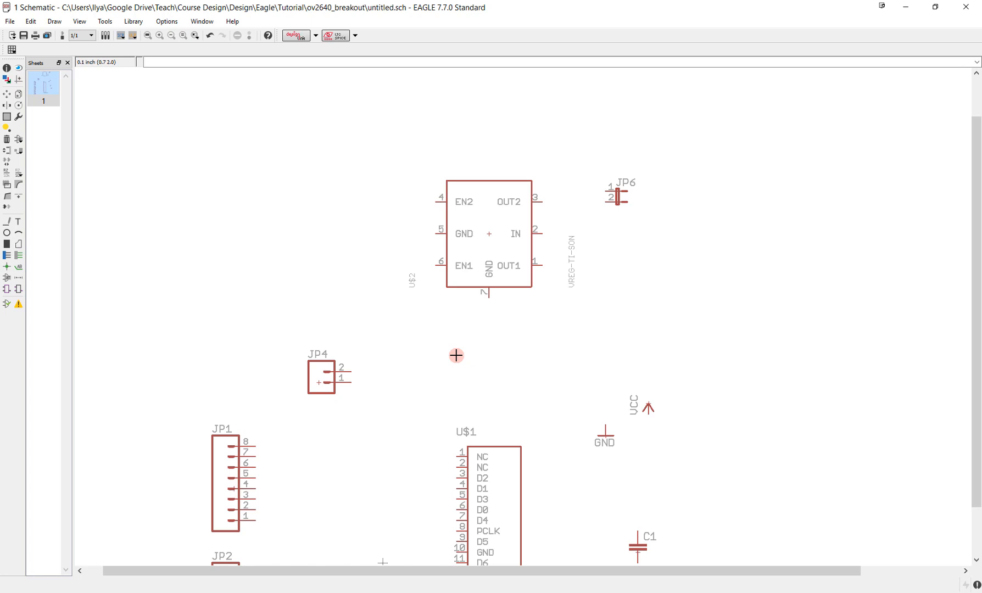
- Draw a net with several bends from pin 8 of header JP1 to the D2 pin of the camera connector
{"action": "middle_click_drag", "start_coordinate": [383, 562], "coordinate": [460, 340]}
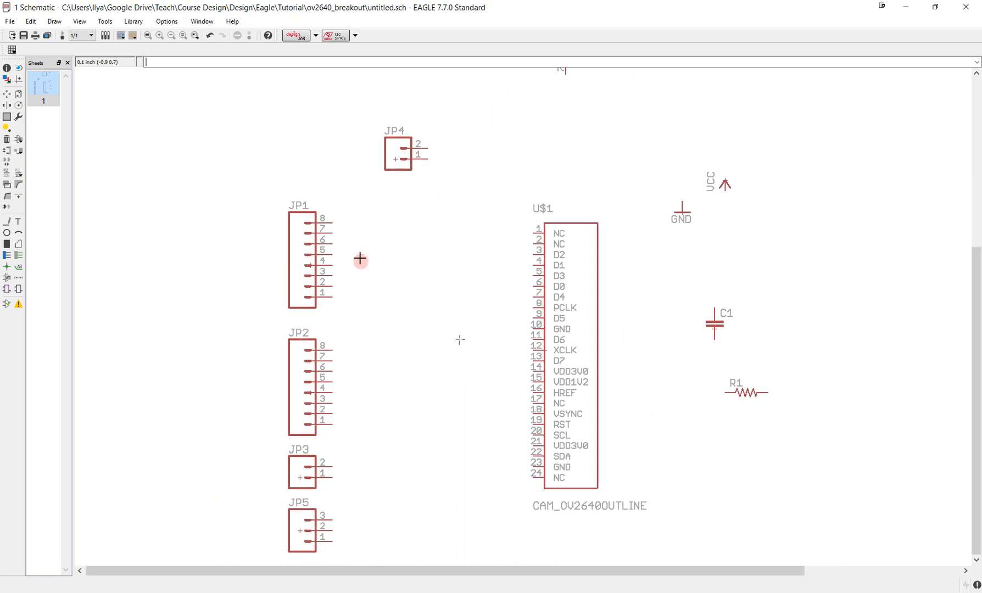
{"action": "left_click", "coordinate": [19, 257]}
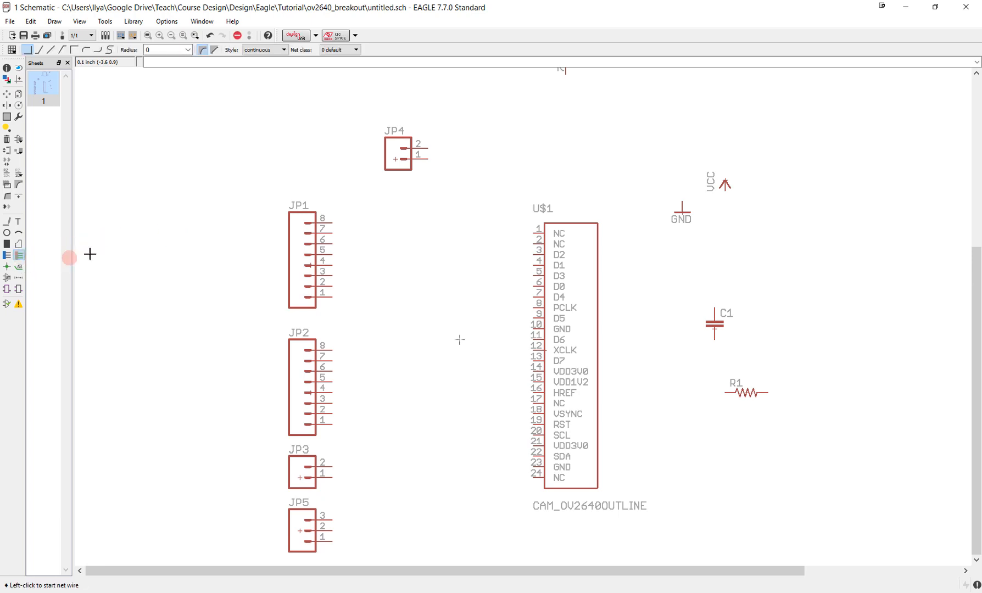
{"action": "left_click", "coordinate": [333, 222]}
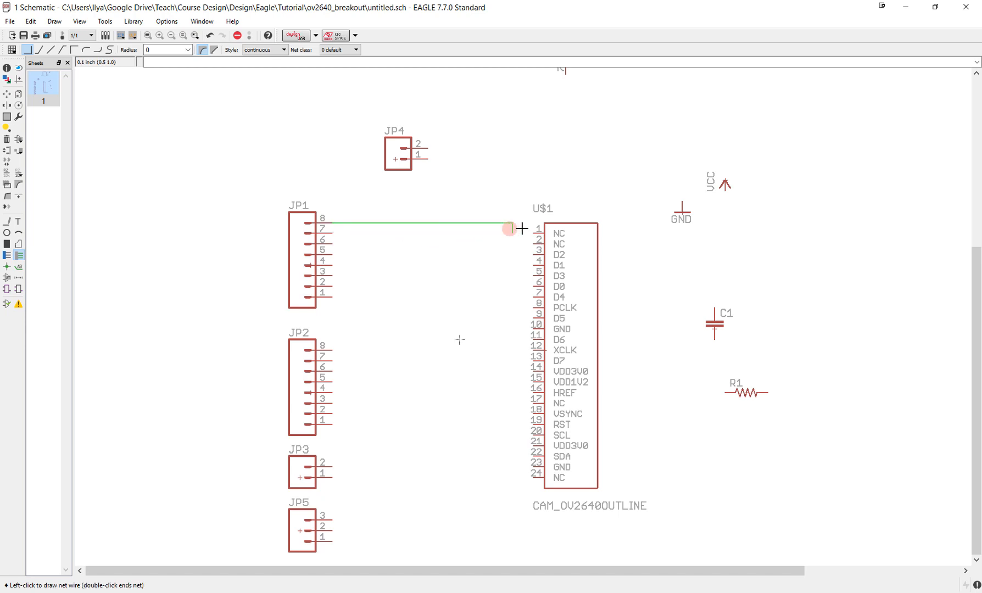
{"action": "left_click", "coordinate": [461, 253]}
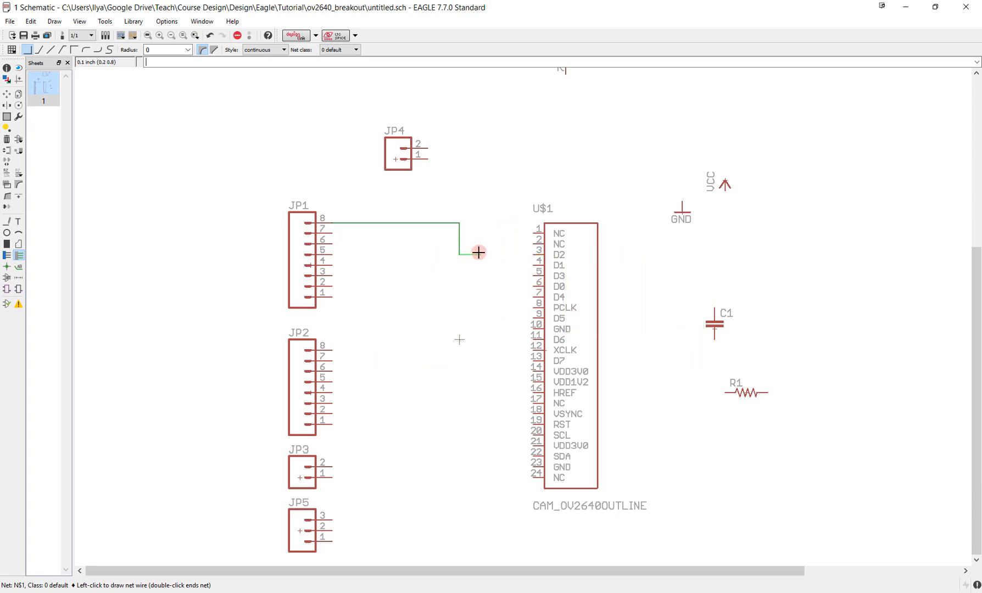
{"action": "left_click", "coordinate": [481, 275]}
{"action": "left_click", "coordinate": [501, 285]}
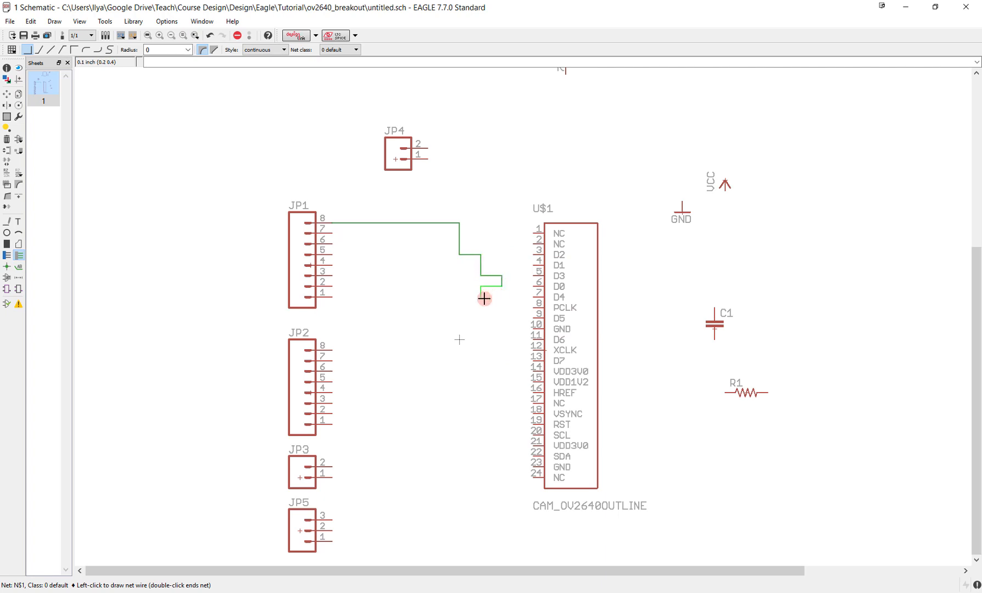
{"action": "left_click", "coordinate": [482, 298]}
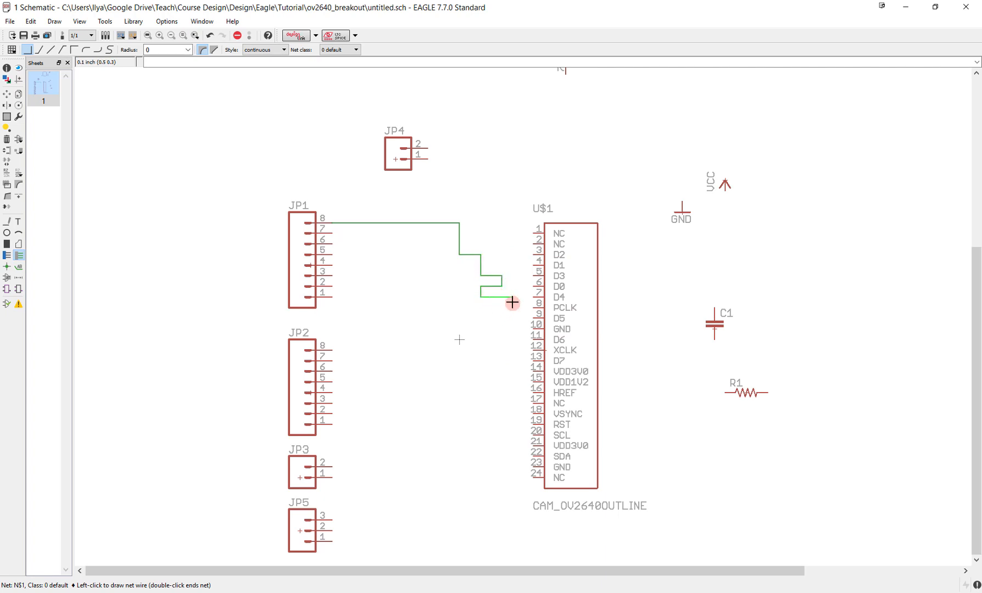
{"action": "left_click", "coordinate": [532, 254]}
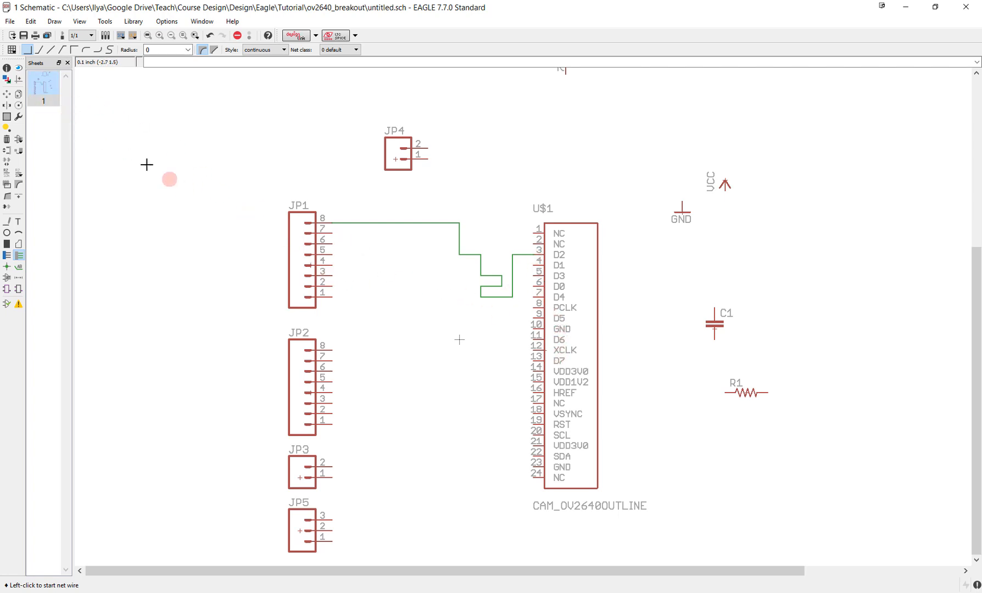
- Try moving header JP1 and the camera connector with the net attached, putting each back in its original position
{"action": "left_click", "coordinate": [8, 95]}
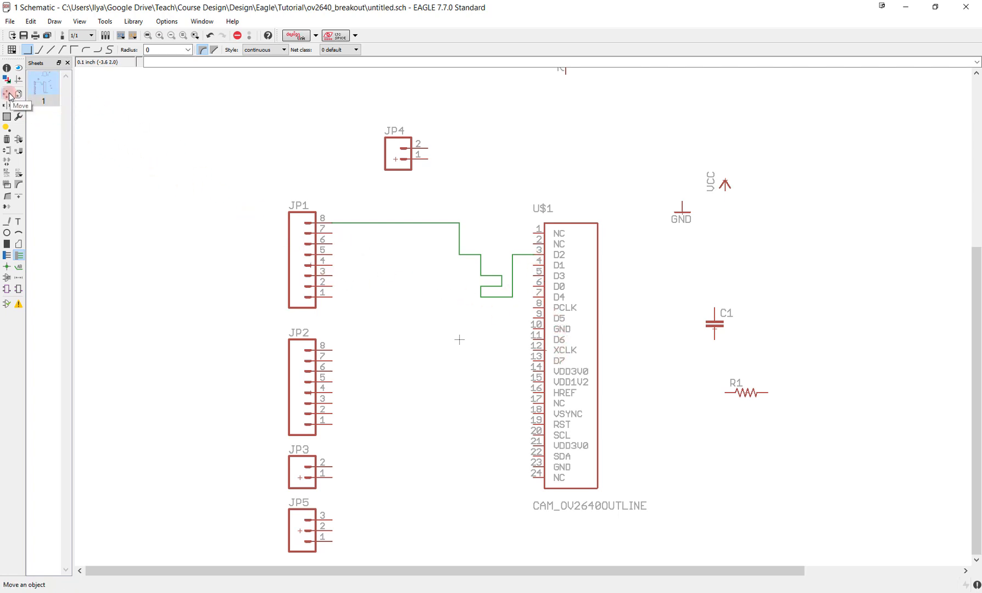
{"action": "left_click", "coordinate": [309, 264]}
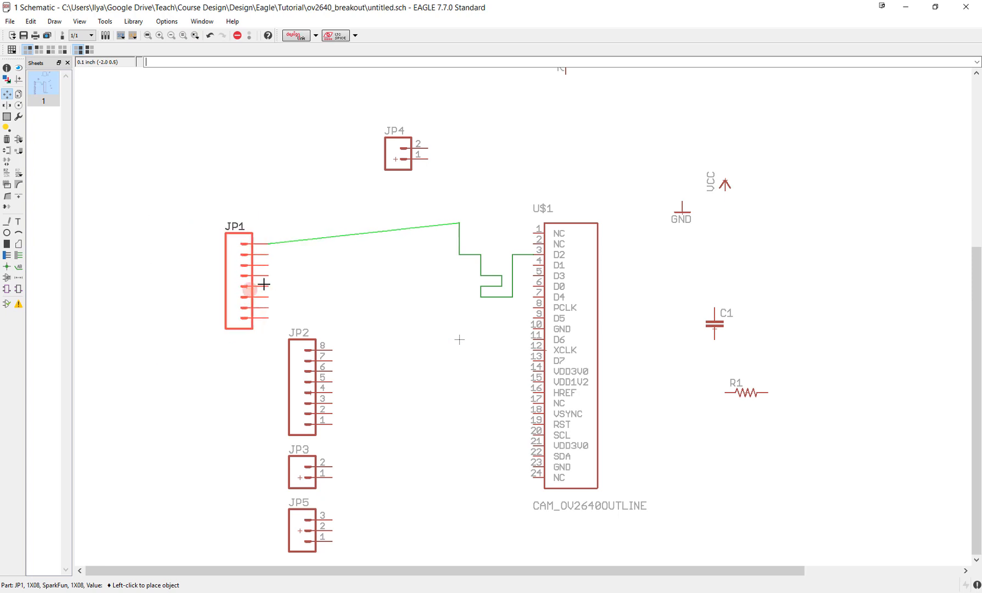
{"action": "left_click", "coordinate": [308, 264]}
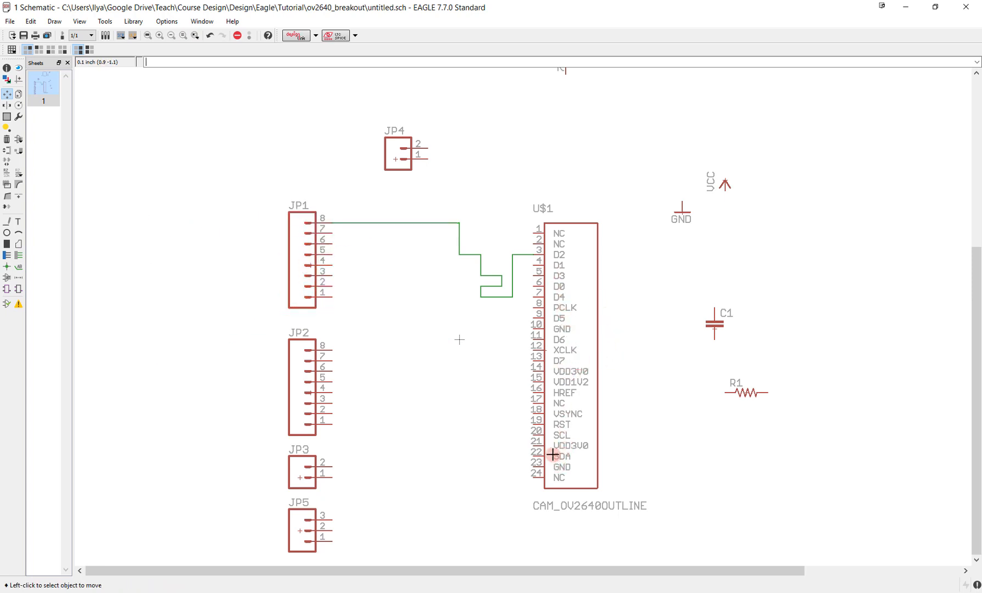
{"action": "left_click", "coordinate": [552, 335]}
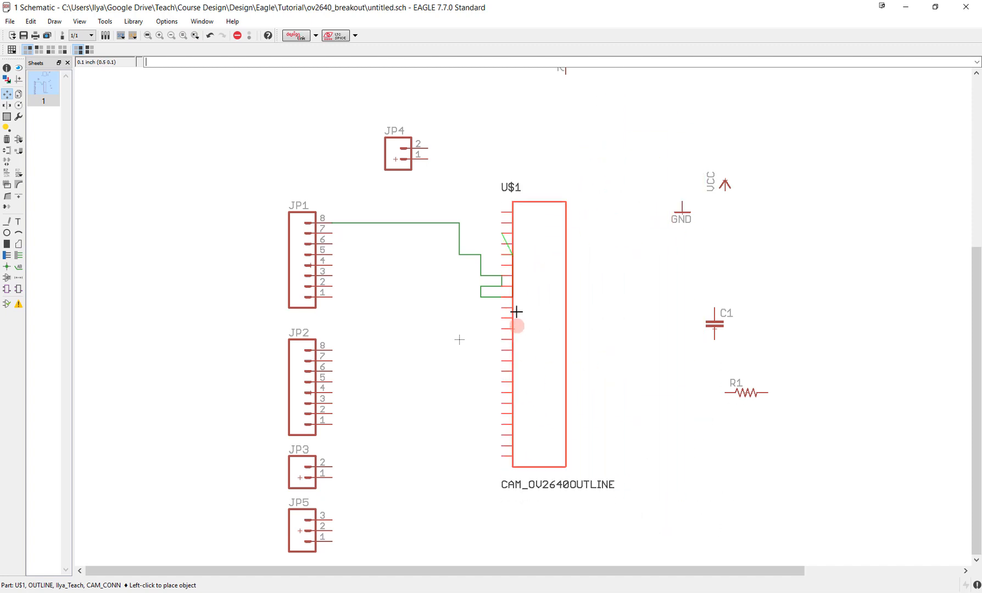
{"action": "left_click", "coordinate": [545, 350]}
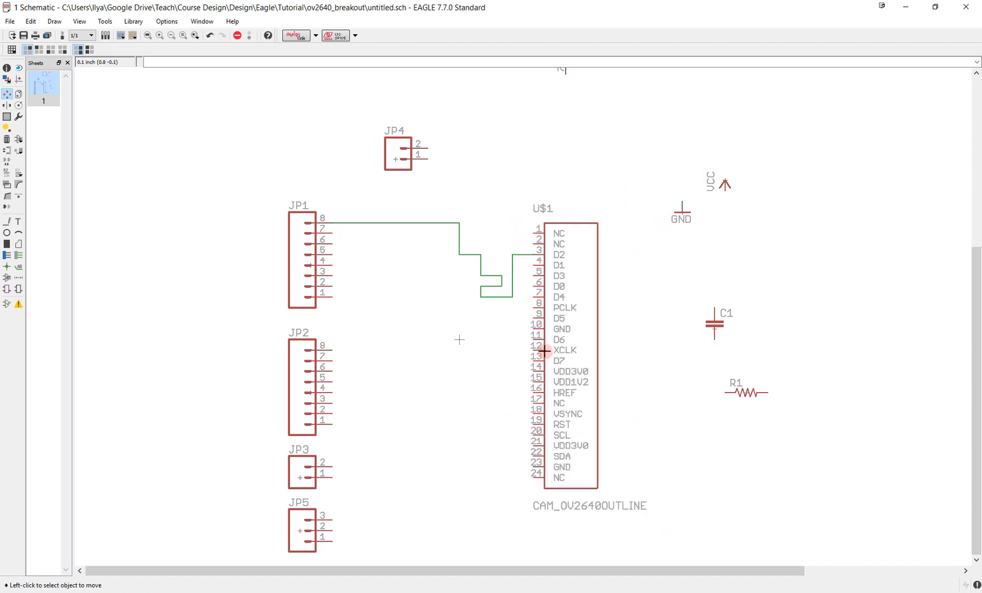
- Draw nets from header JP1 to the camera connector, pin 7 to D5 and pin 6 to VDD3V0 at pin 14
{"action": "left_click", "coordinate": [18, 255]}
{"action": "left_click", "coordinate": [332, 233]}
{"action": "left_click", "coordinate": [428, 265]}
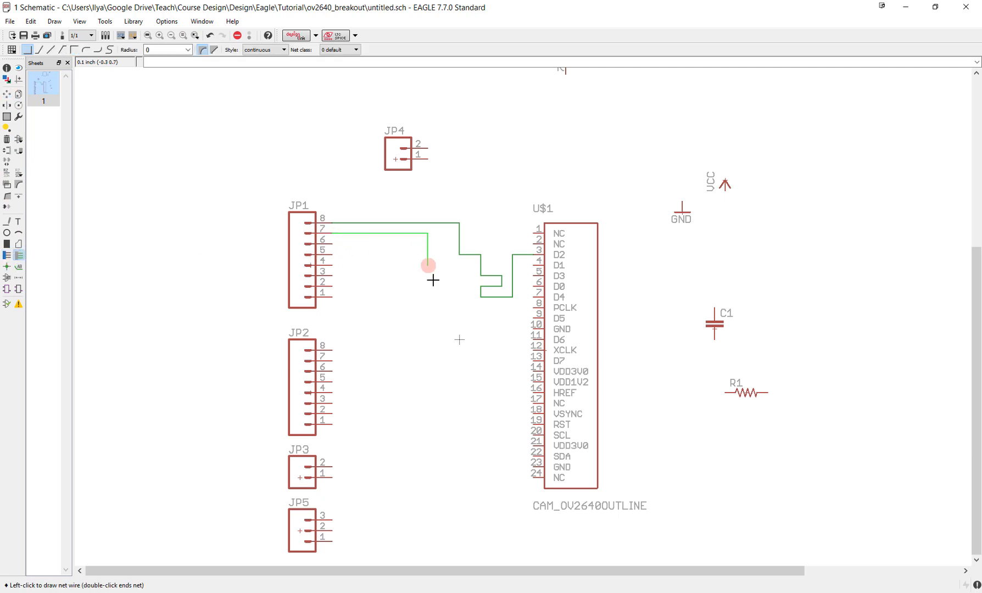
{"action": "left_click", "coordinate": [438, 318]}
{"action": "left_click", "coordinate": [533, 324]}
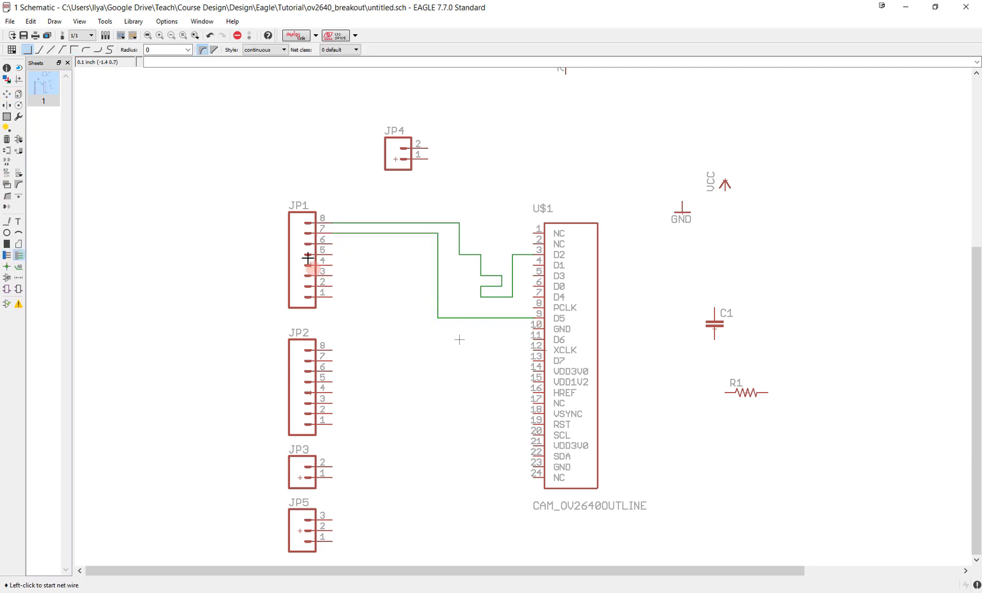
{"action": "left_click", "coordinate": [333, 244]}
{"action": "left_click", "coordinate": [428, 372]}
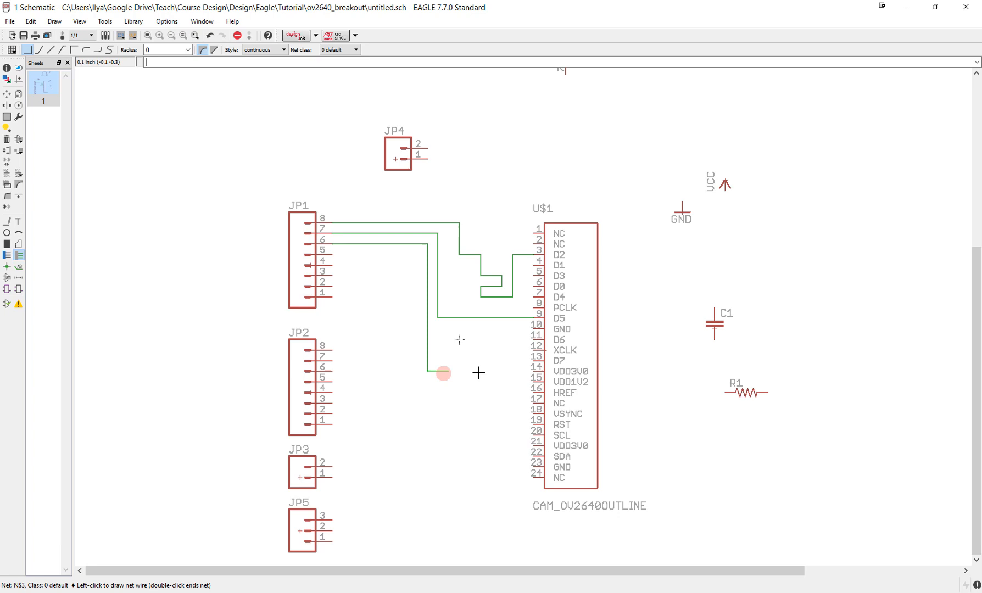
{"action": "left_click", "coordinate": [533, 371]}
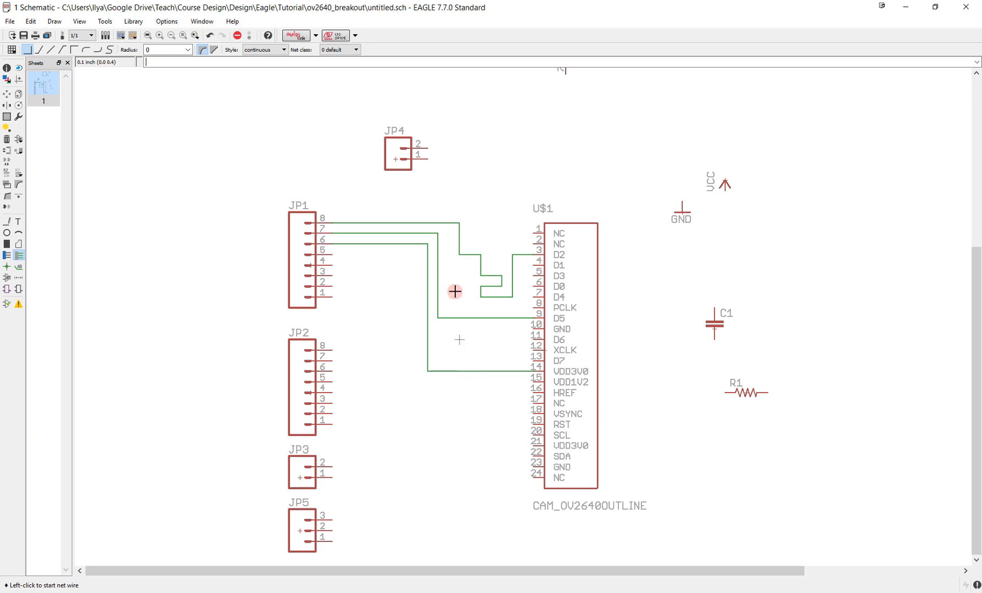
- Delete the segments of the JP1 pin 8 net one at a time, starting from the header end
{"action": "scroll", "coordinate": [464, 302], "scroll_direction": "down", "scroll_amount": 2}
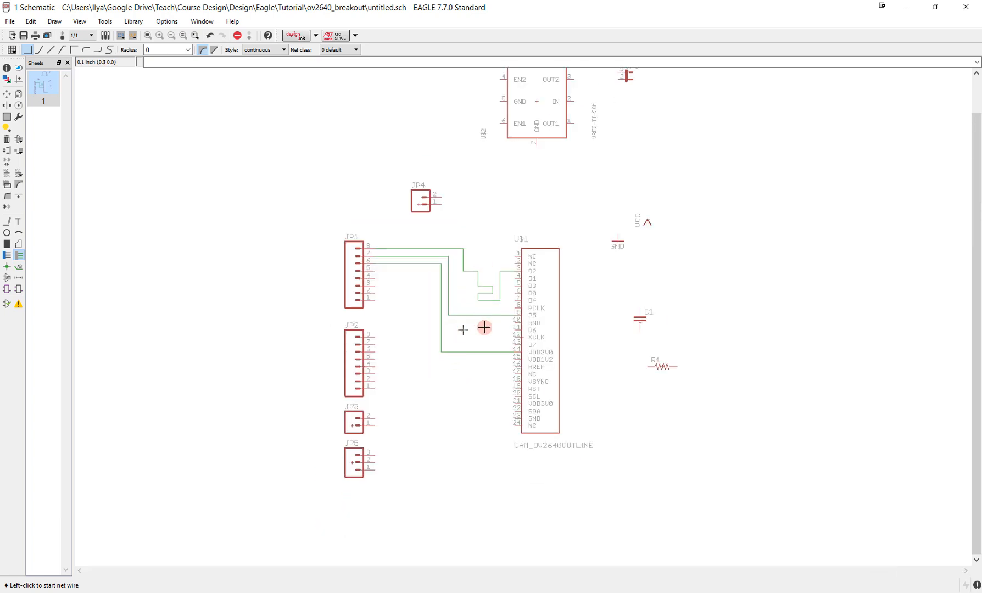
{"action": "scroll", "coordinate": [484, 332], "scroll_direction": "up", "scroll_amount": 2}
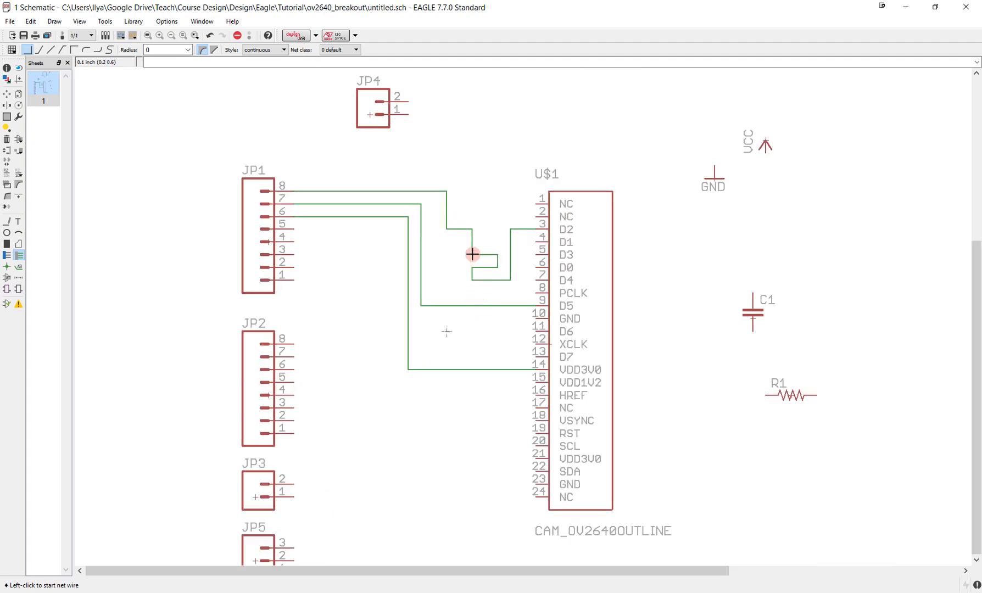
{"action": "middle_click_drag", "start_coordinate": [465, 224], "coordinate": [507, 314]}
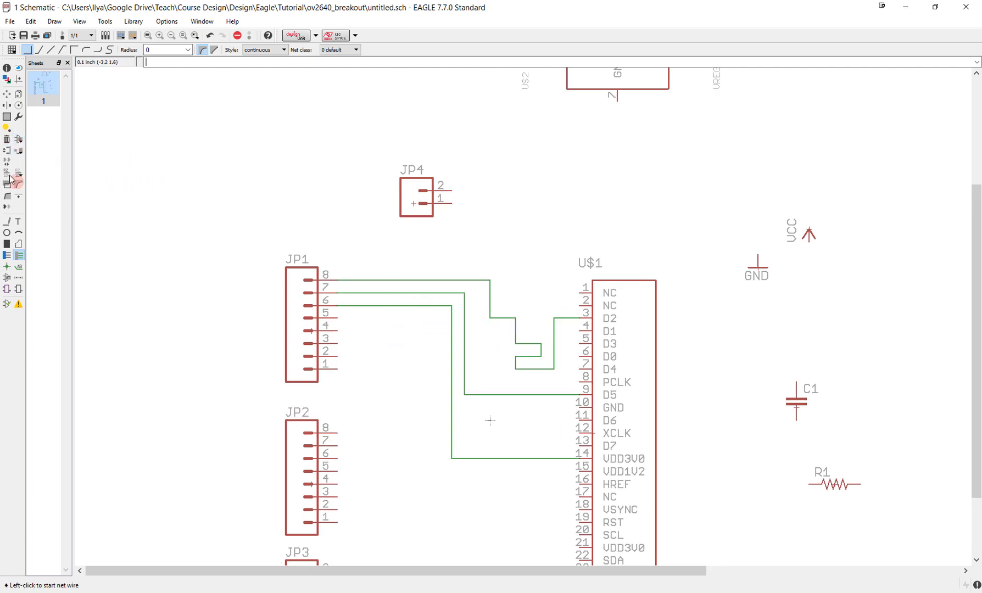
{"action": "left_click", "coordinate": [7, 139]}
{"action": "left_click", "coordinate": [474, 281]}
{"action": "left_click", "coordinate": [489, 297]}
{"action": "left_click", "coordinate": [501, 318]}
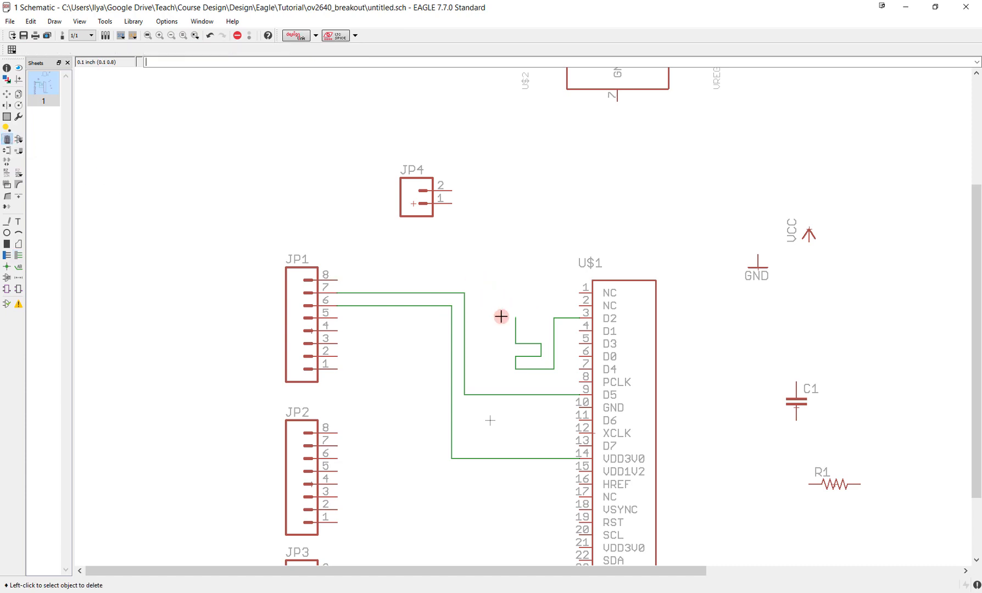
{"action": "left_click", "coordinate": [519, 336]}
{"action": "left_click", "coordinate": [519, 336]}
{"action": "left_click", "coordinate": [528, 346]}
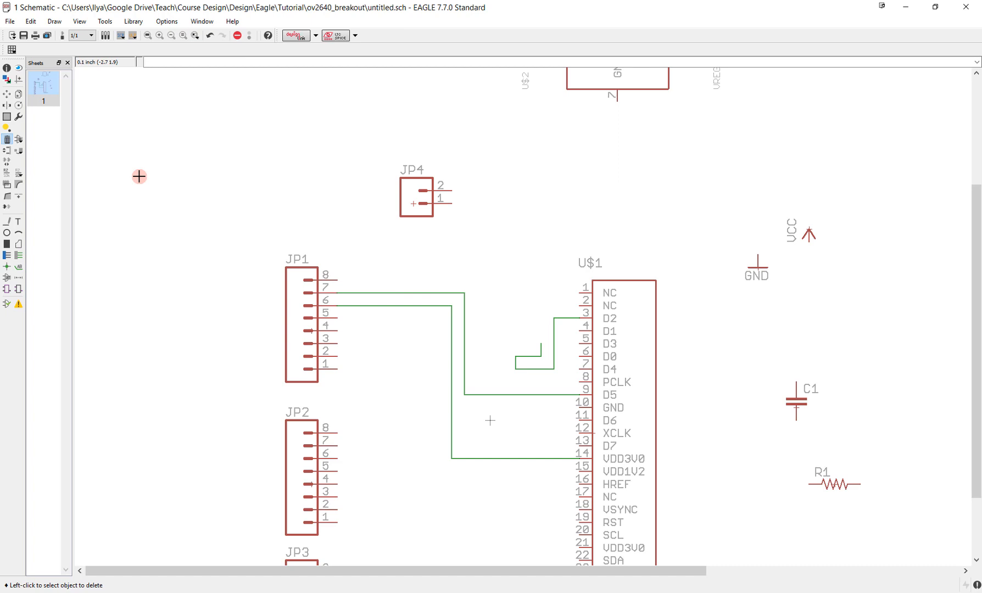
- Group all the remaining nets between JP1 and the camera connector and delete the whole group
{"action": "left_click", "coordinate": [8, 142]}
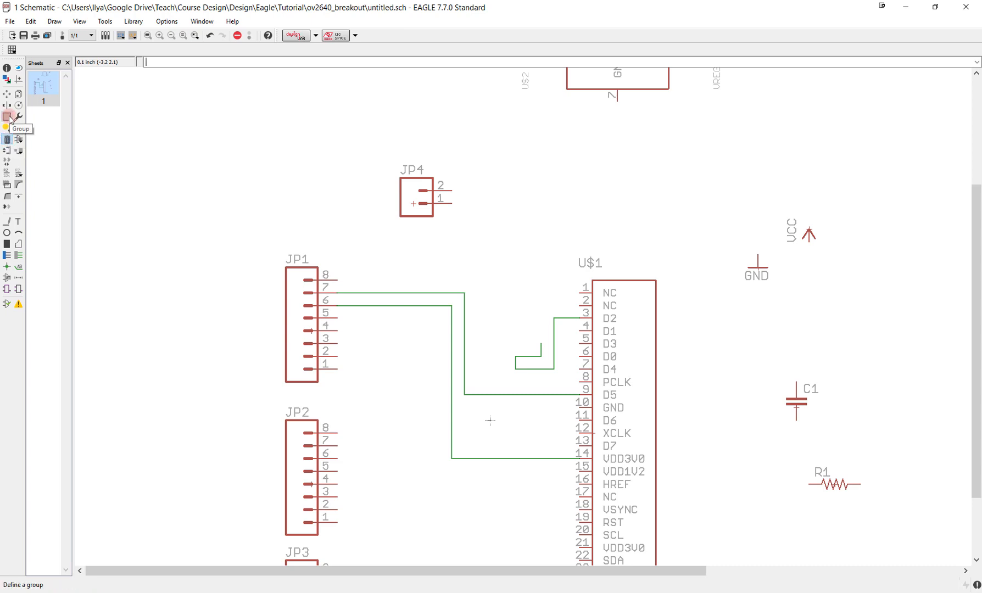
{"action": "left_click", "coordinate": [8, 117]}
{"action": "left_click", "coordinate": [367, 264]}
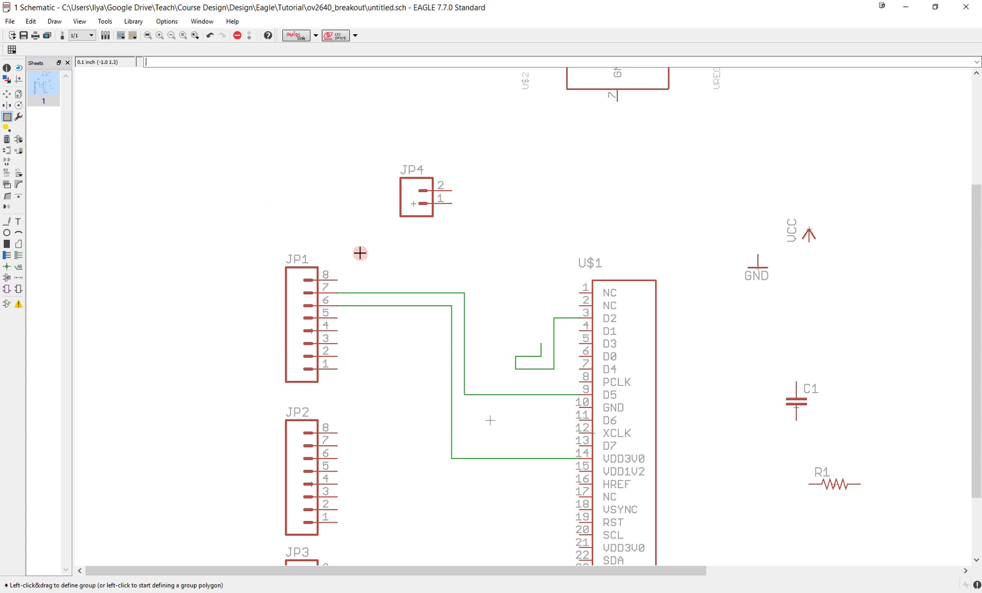
{"action": "left_click_drag", "start_coordinate": [360, 253], "coordinate": [570, 490]}
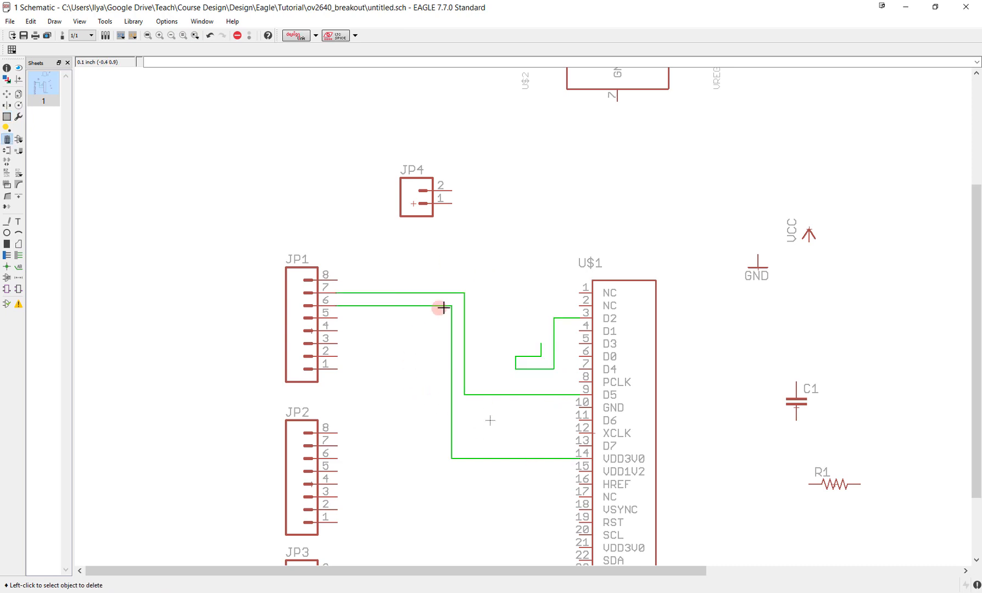
{"action": "right_click", "coordinate": [465, 360]}
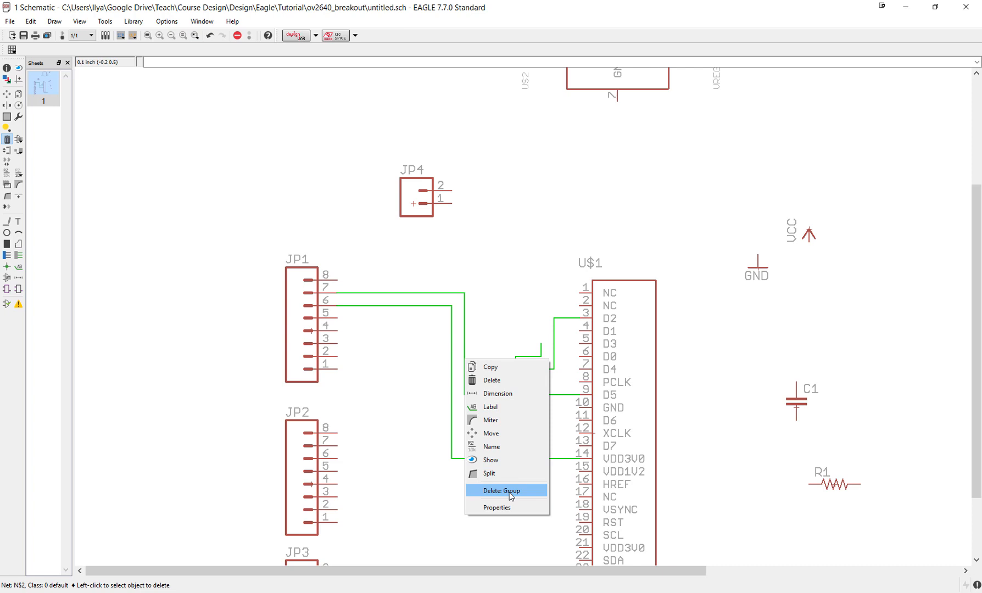
{"action": "left_click", "coordinate": [511, 491]}
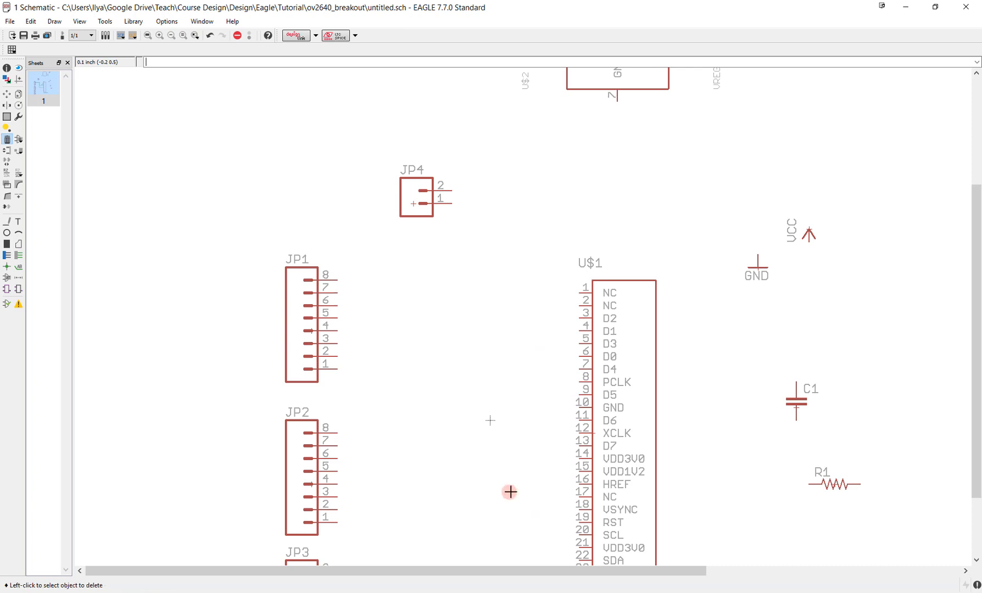
- Move headers JP1, JP2, JP3 and JP5 together as a group, slightly upward and farther away from the camera connector
{"action": "scroll", "coordinate": [443, 352], "scroll_direction": "down", "scroll_amount": 2}
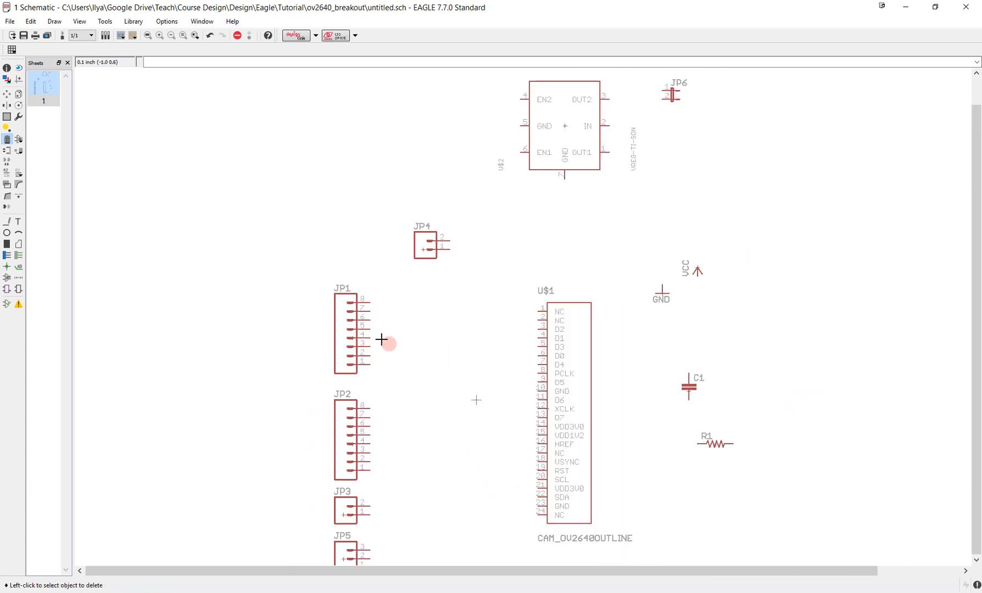
{"action": "middle_click_drag", "start_coordinate": [437, 368], "coordinate": [446, 267]}
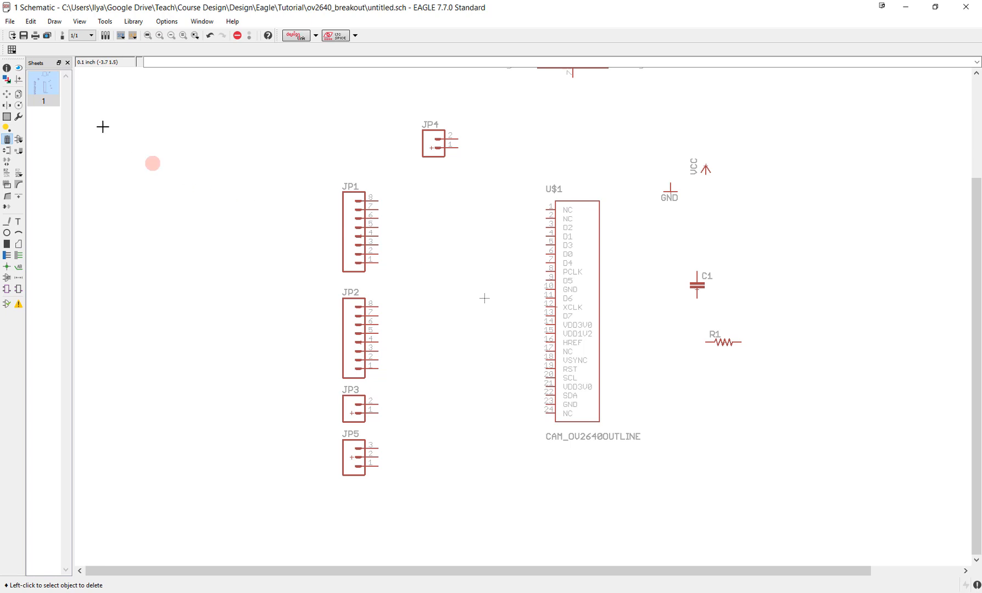
{"action": "left_click", "coordinate": [10, 98]}
{"action": "left_click", "coordinate": [8, 117]}
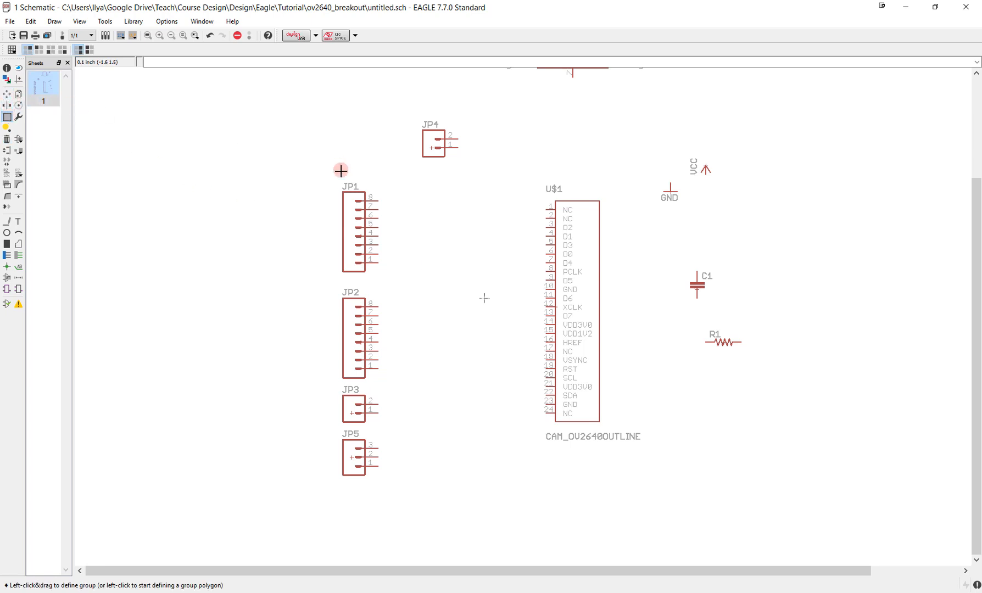
{"action": "left_click_drag", "start_coordinate": [297, 166], "coordinate": [413, 522]}
{"action": "key", "text": "F7"}
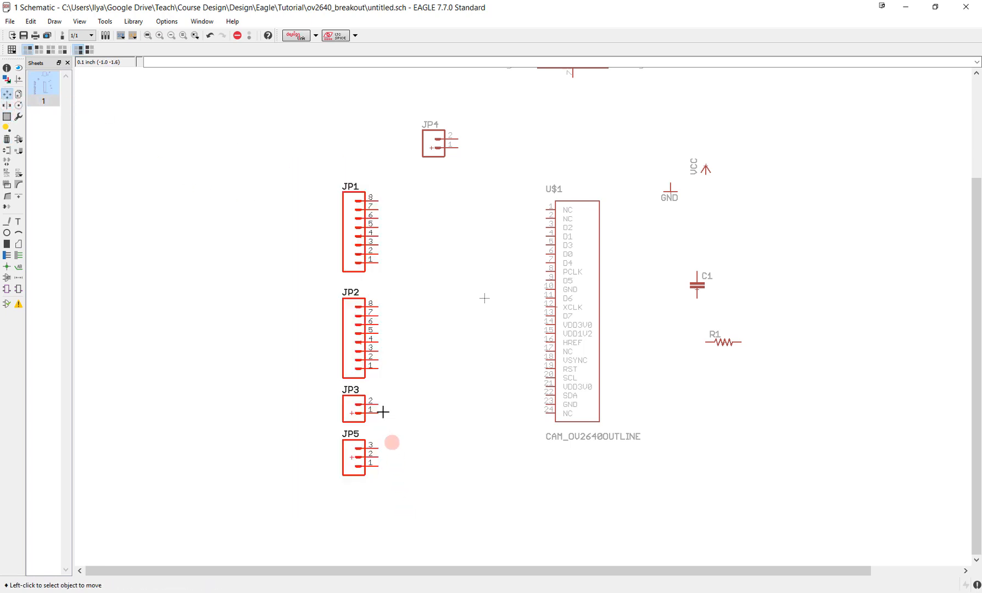
{"action": "right_click", "coordinate": [357, 315]}
{"action": "left_click", "coordinate": [392, 319]}
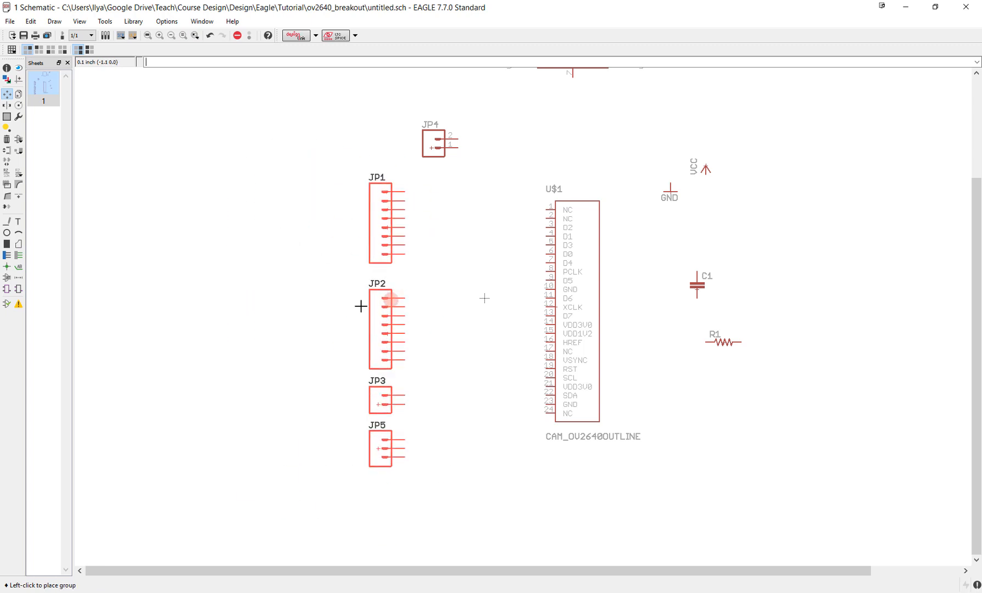
{"action": "left_click", "coordinate": [347, 299]}
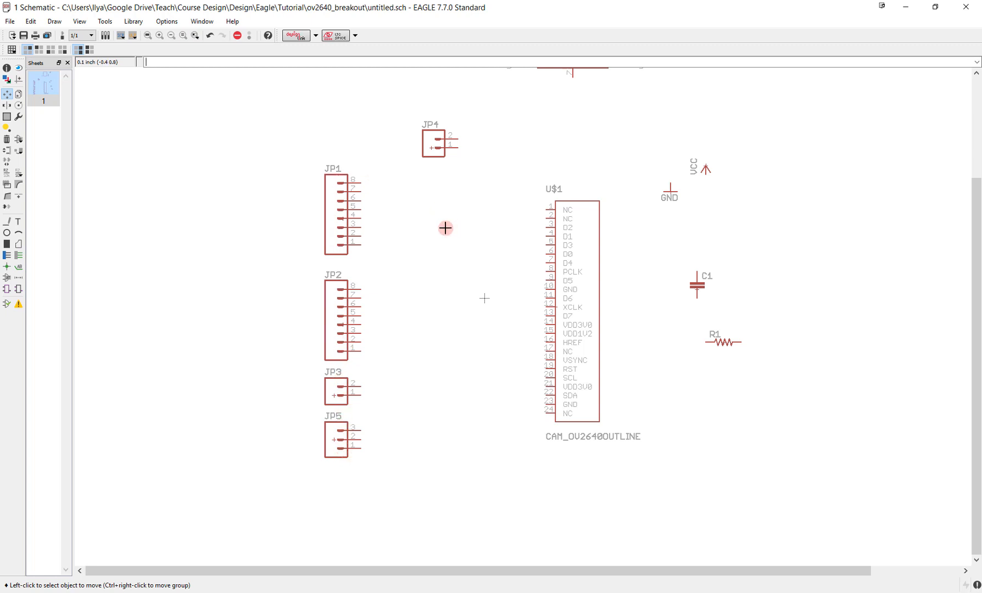
- Draw short horizontal net stubs from pins 8 and 7 of header JP1, ending in free space
{"action": "middle_click_drag", "start_coordinate": [445, 228], "coordinate": [466, 273]}
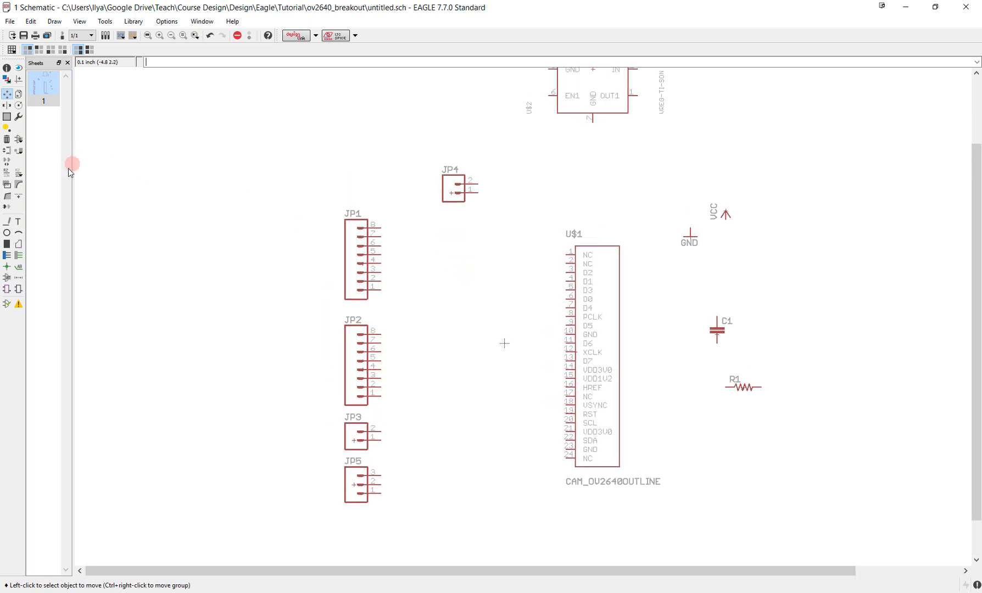
{"action": "left_click", "coordinate": [23, 258]}
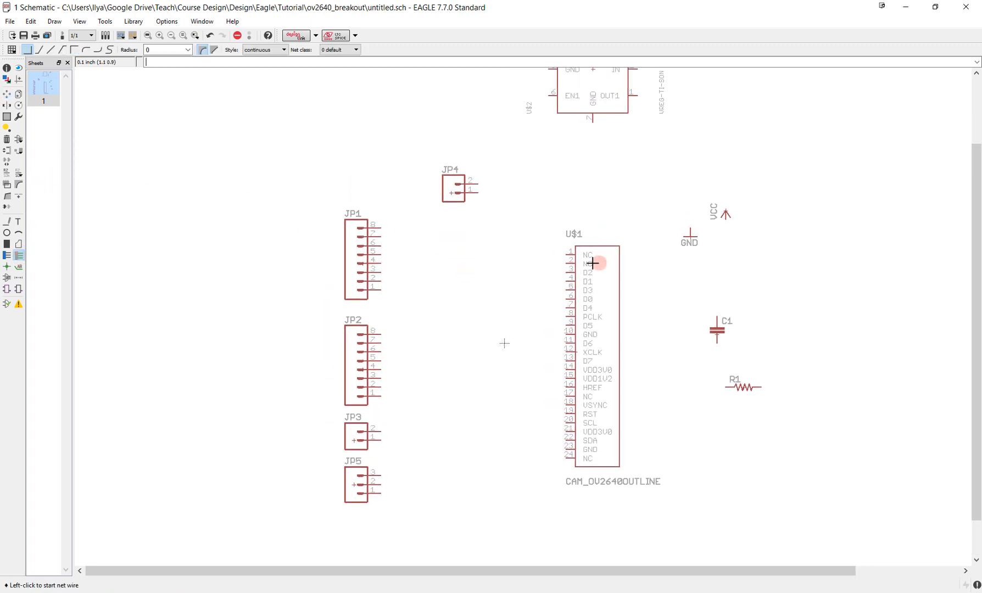
{"action": "left_click", "coordinate": [382, 228]}
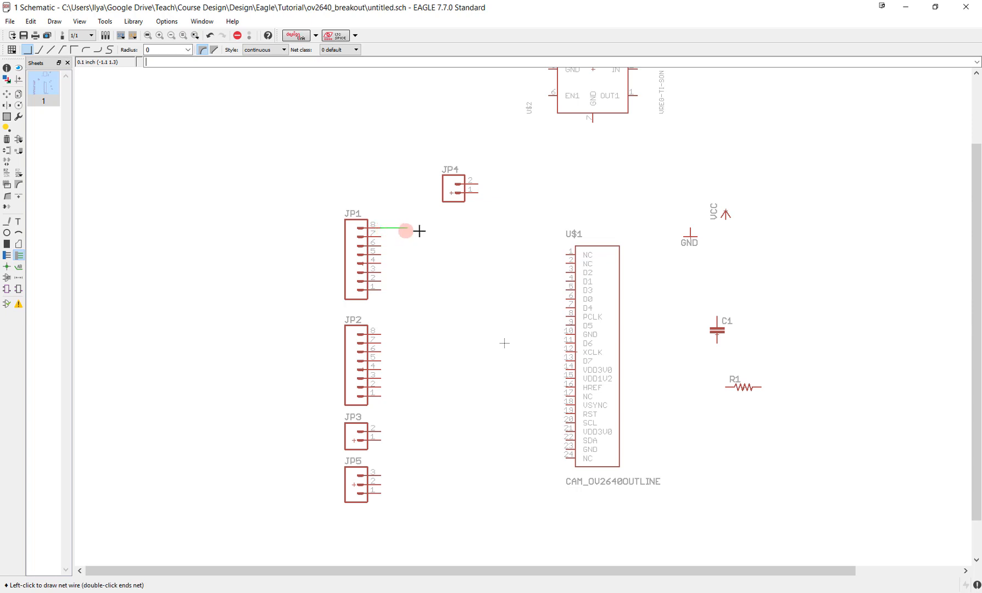
{"action": "double_click", "coordinate": [423, 229]}
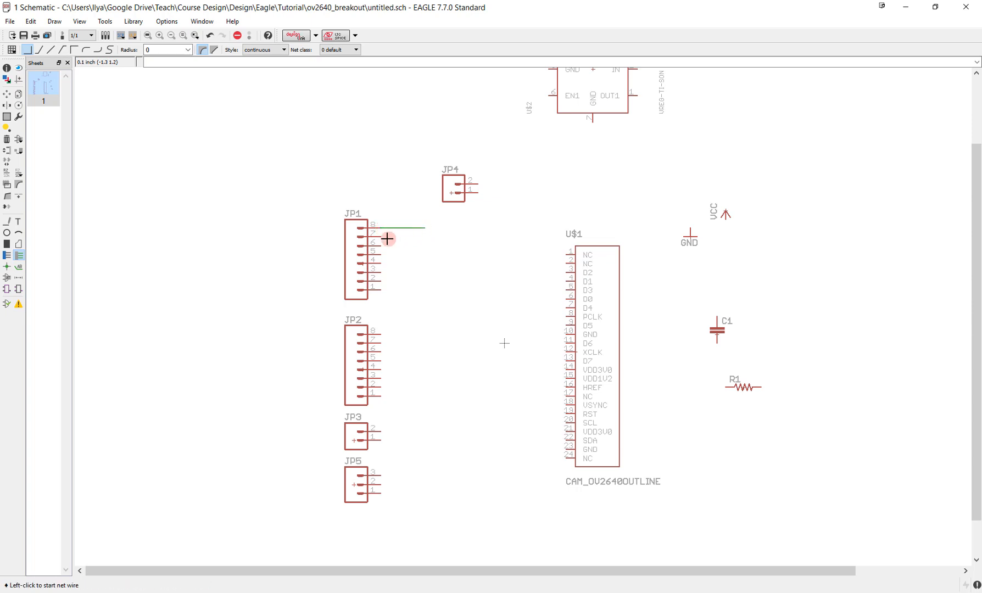
{"action": "left_click", "coordinate": [382, 236]}
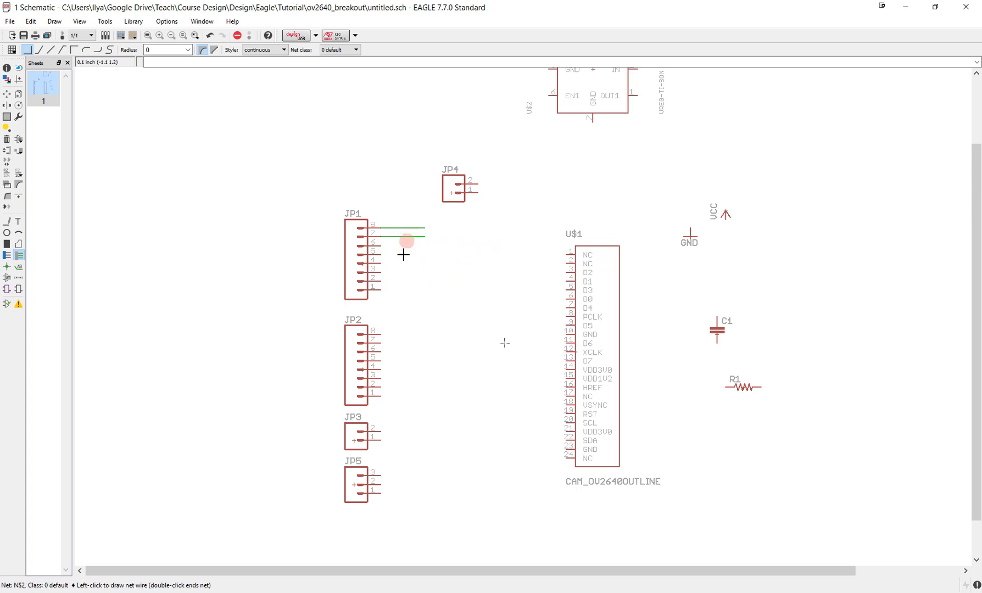
{"action": "double_click", "coordinate": [424, 237]}
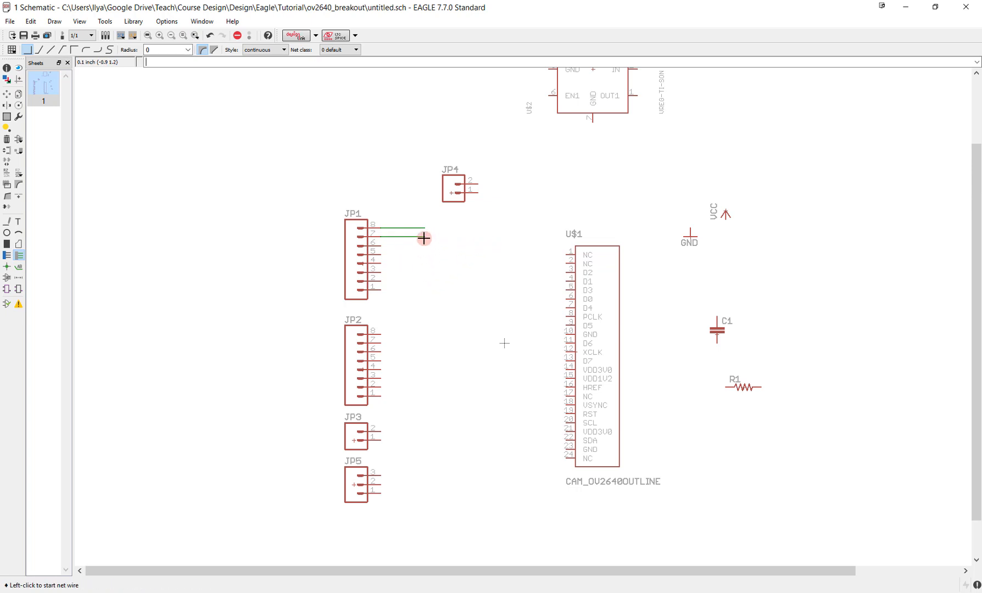
- Draw matching horizontal net stubs from pins 6 and 5 of header JP1, aligned with the two above
{"action": "scroll", "coordinate": [405, 246], "scroll_direction": "up", "scroll_amount": 3}
{"action": "scroll", "coordinate": [405, 247], "scroll_direction": "up", "scroll_amount": 2}
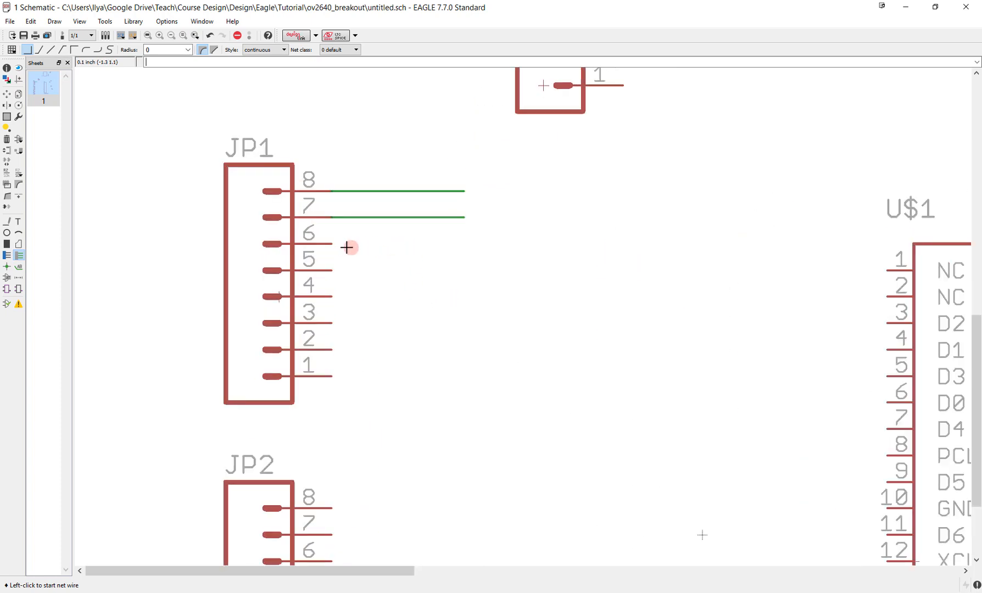
{"action": "left_click", "coordinate": [332, 243]}
{"action": "double_click", "coordinate": [458, 242]}
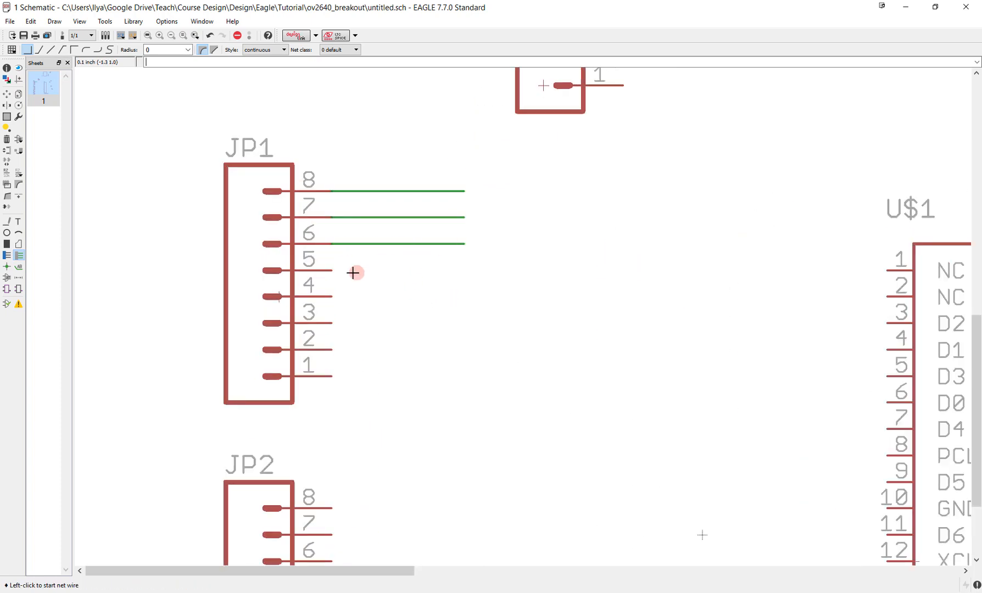
{"action": "left_click", "coordinate": [333, 267]}
{"action": "double_click", "coordinate": [458, 264]}
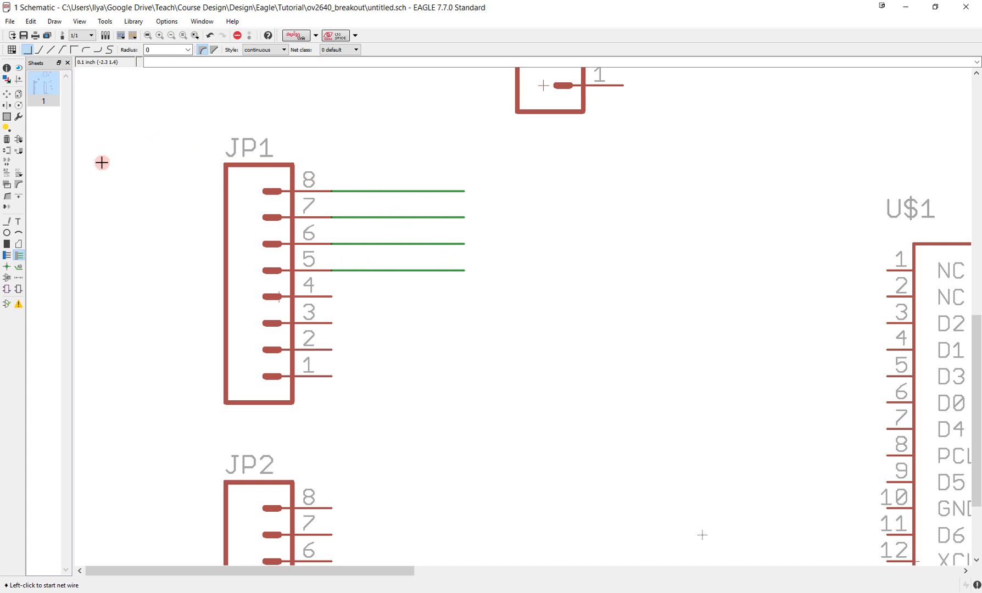
- Name the net stub on JP1 pin 8 D1 and the one on pin 7 D2
{"action": "left_click", "coordinate": [7, 174]}
{"action": "left_click", "coordinate": [355, 191]}
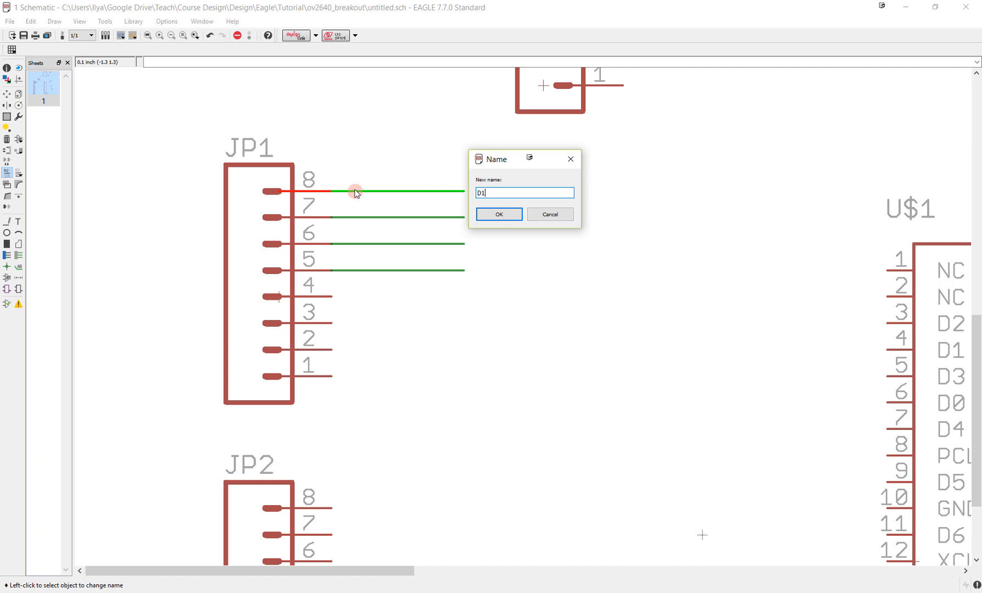
{"action": "key", "text": "Return"}
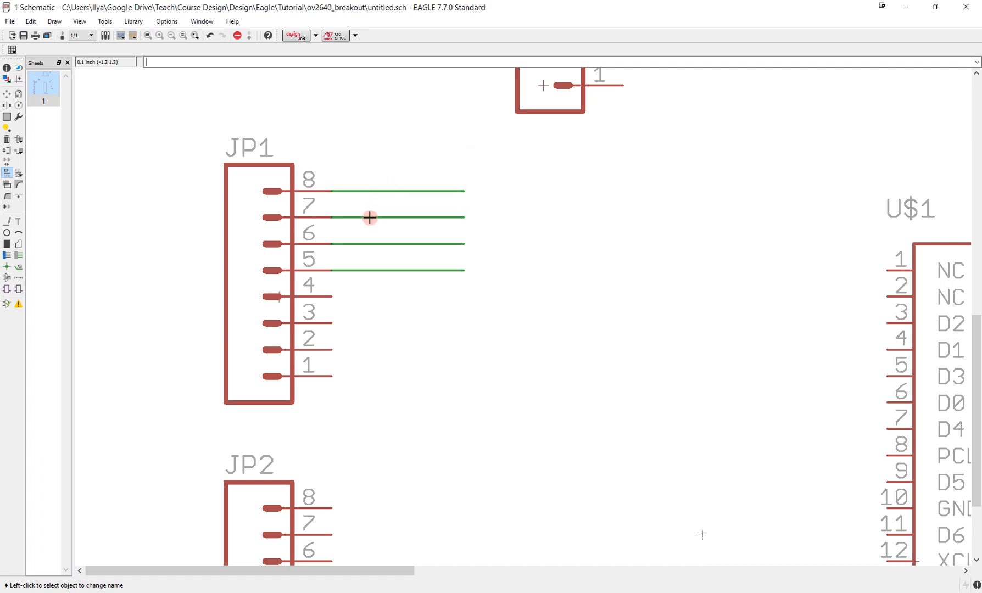
{"action": "left_click", "coordinate": [370, 218]}
{"action": "key", "text": "Return"}
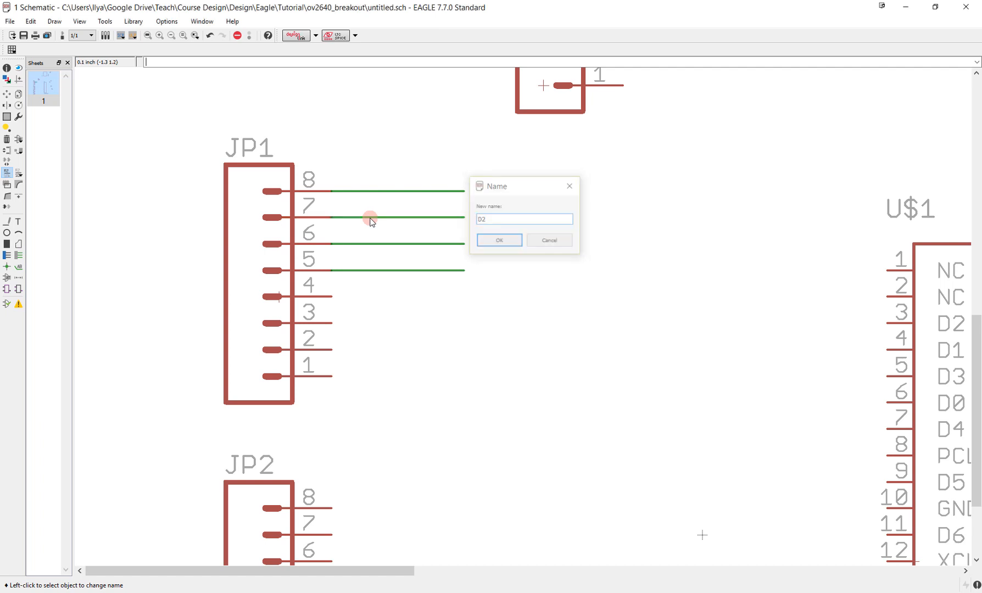
- Name the net stub on JP1 pin 6 D3 and the one on pin 5 AVDD
{"action": "left_click", "coordinate": [356, 242]}
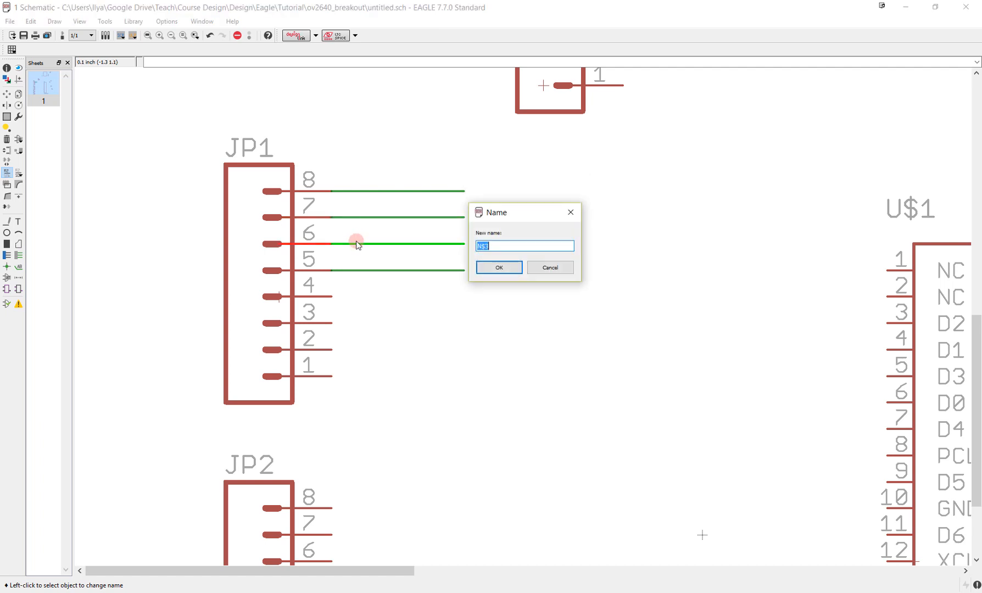
{"action": "key", "text": "Return"}
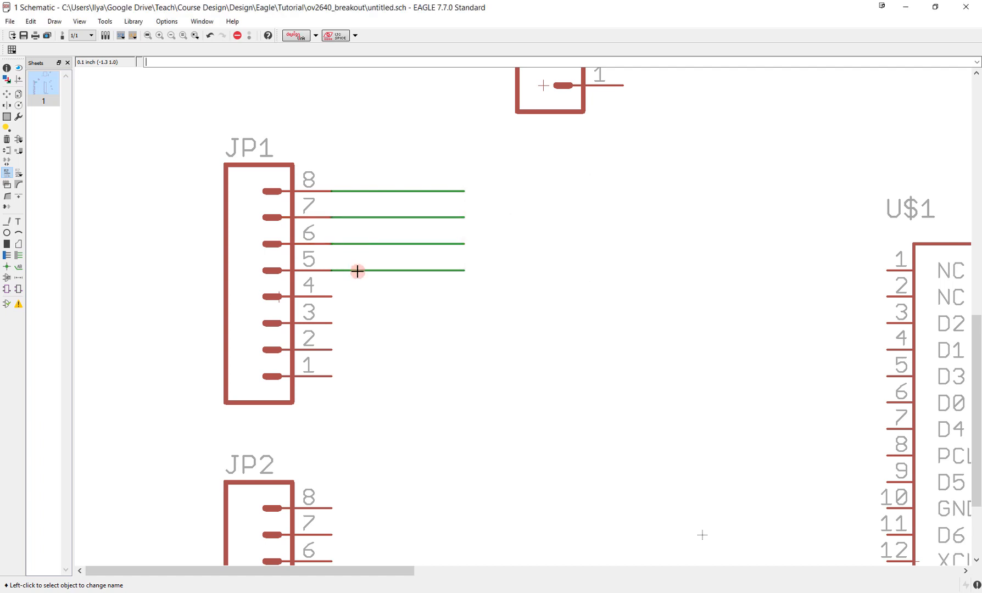
{"action": "left_click", "coordinate": [358, 270]}
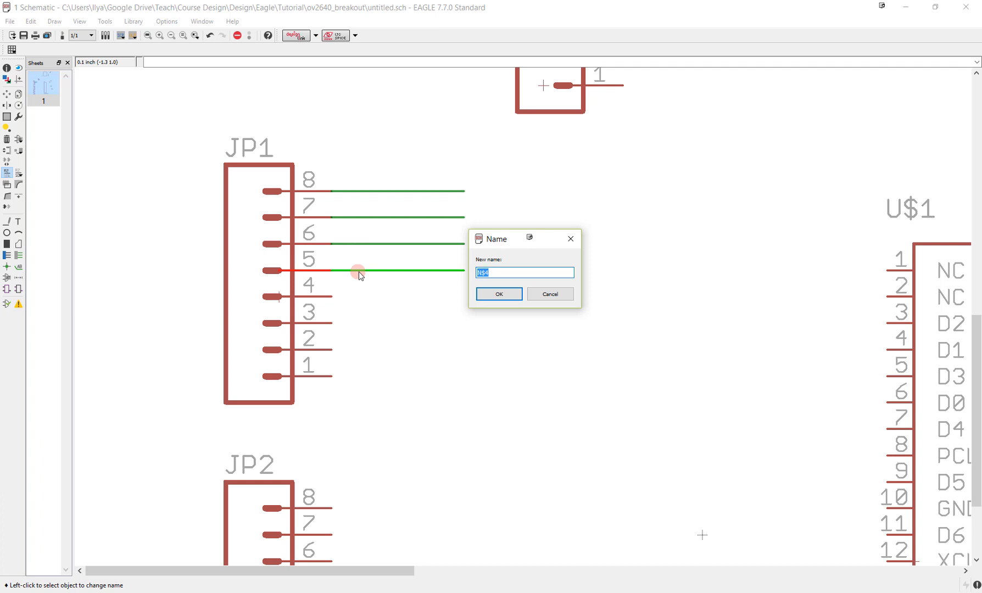
{"action": "key", "text": "Return"}
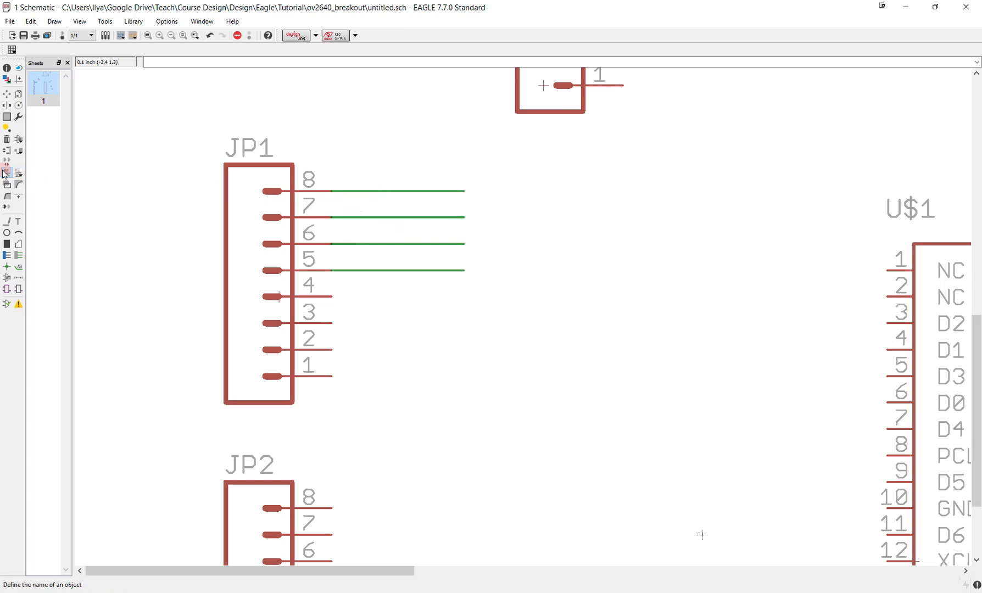
- Place net name labels D1, D2, D3 and AVDD directly on the four net stubs of header JP1
{"action": "left_click", "coordinate": [19, 267]}
{"action": "left_click", "coordinate": [342, 191]}
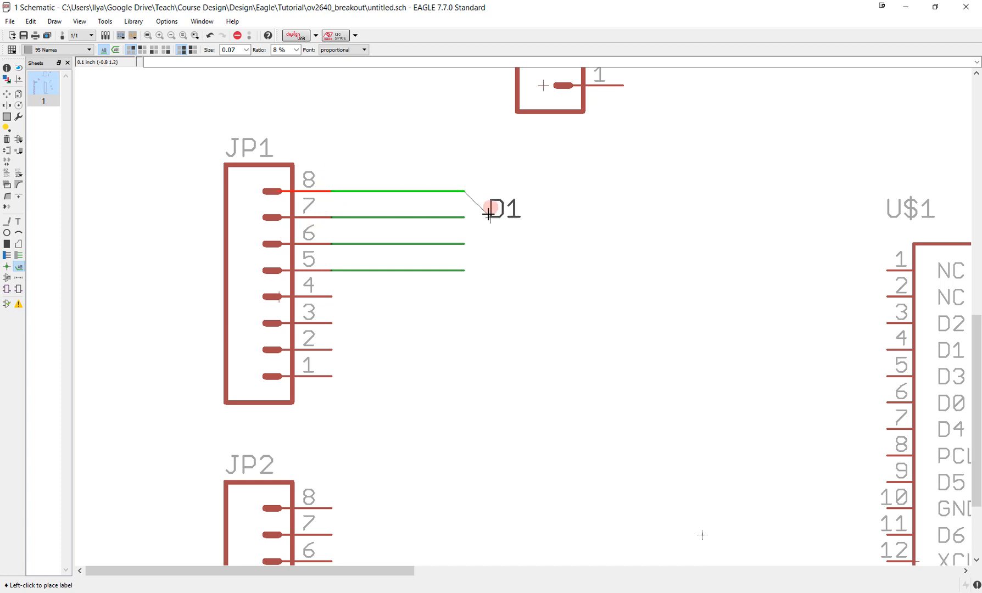
{"action": "left_click", "coordinate": [428, 138]}
{"action": "left_click", "coordinate": [431, 180]}
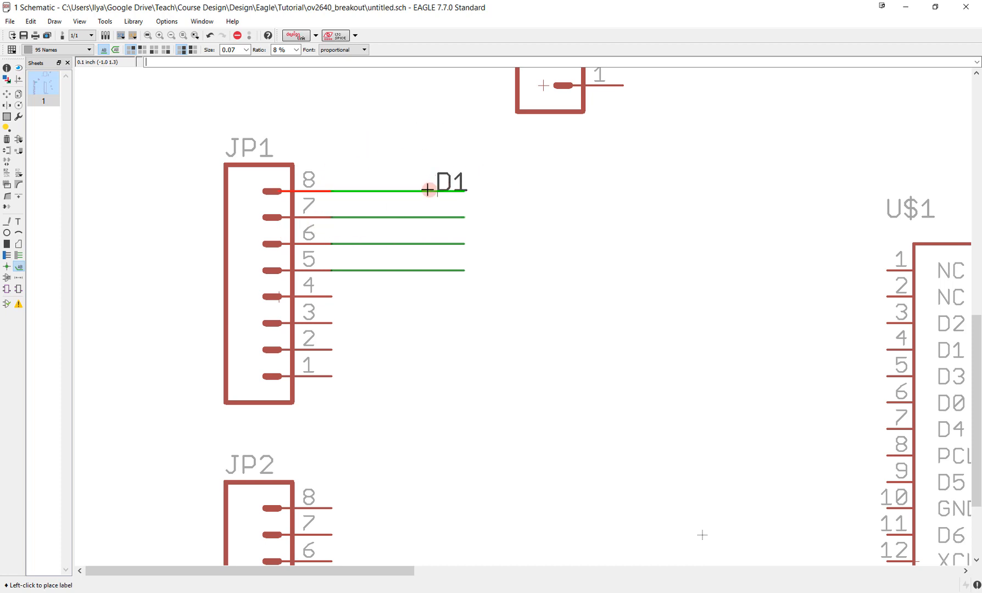
{"action": "left_click", "coordinate": [351, 181]}
{"action": "left_click", "coordinate": [357, 217]}
{"action": "left_click", "coordinate": [357, 217]}
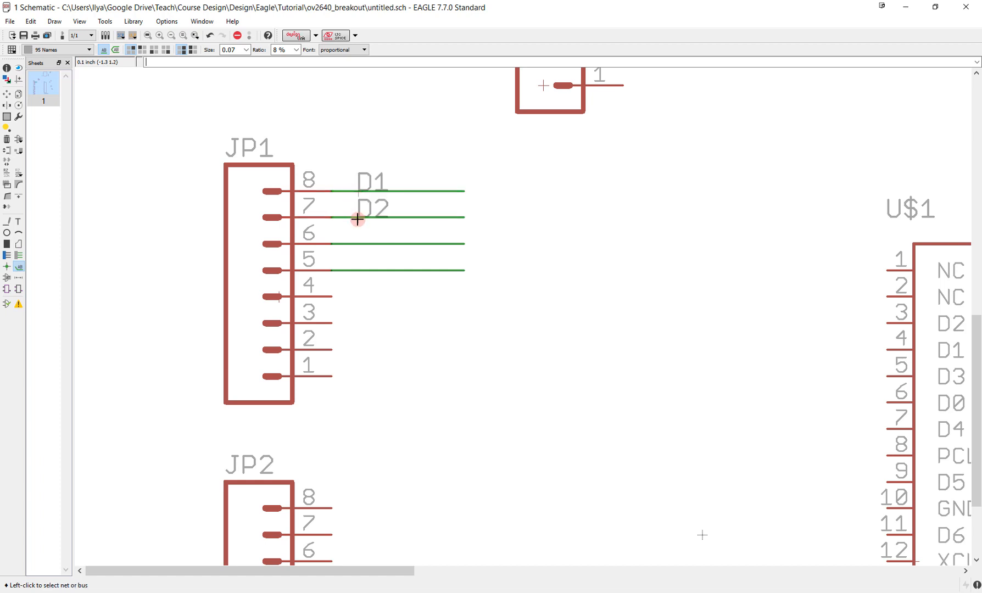
{"action": "left_click", "coordinate": [358, 243]}
{"action": "left_click", "coordinate": [357, 244]}
{"action": "left_click", "coordinate": [362, 269]}
{"action": "left_click", "coordinate": [361, 270]}
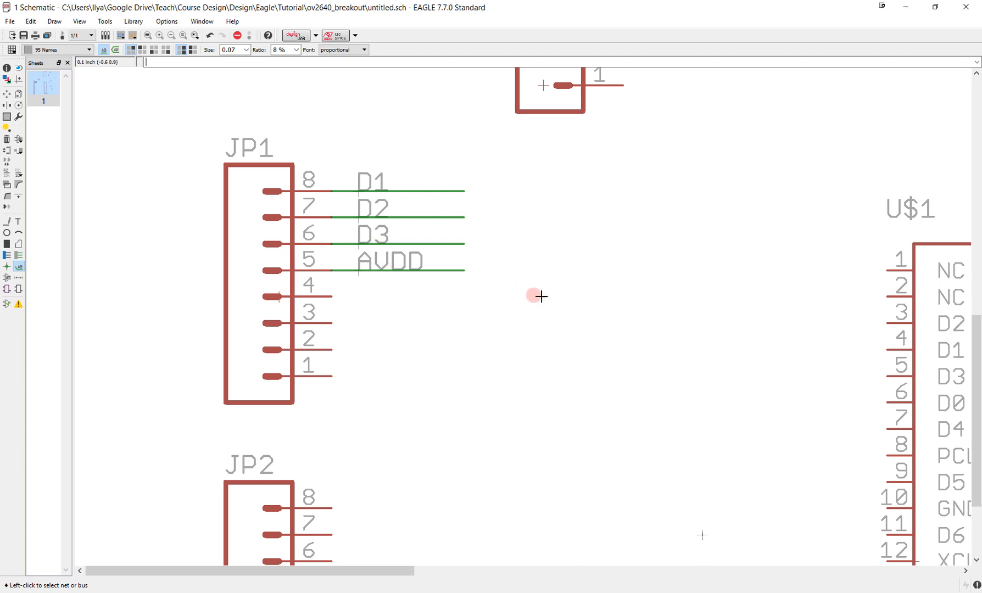
- Draw short horizontal net stubs of equal length from camera connector pins 4 (D1), 5 (D3) and 3 (D2) toward the headers
{"action": "scroll", "coordinate": [575, 311], "scroll_direction": "down", "scroll_amount": 3}
{"action": "middle_click_drag", "start_coordinate": [647, 324], "coordinate": [500, 307]}
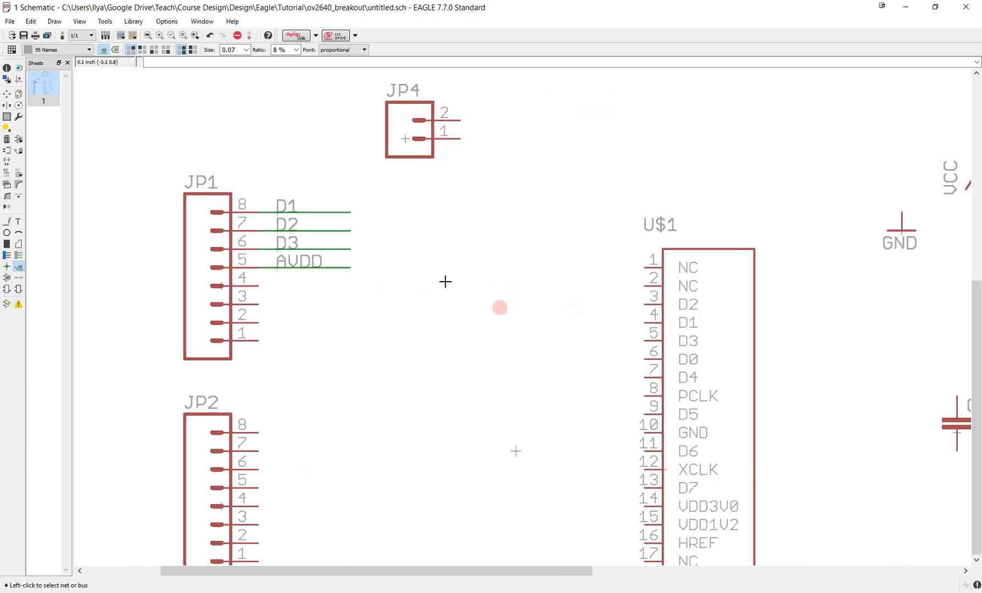
{"action": "left_click", "coordinate": [20, 256]}
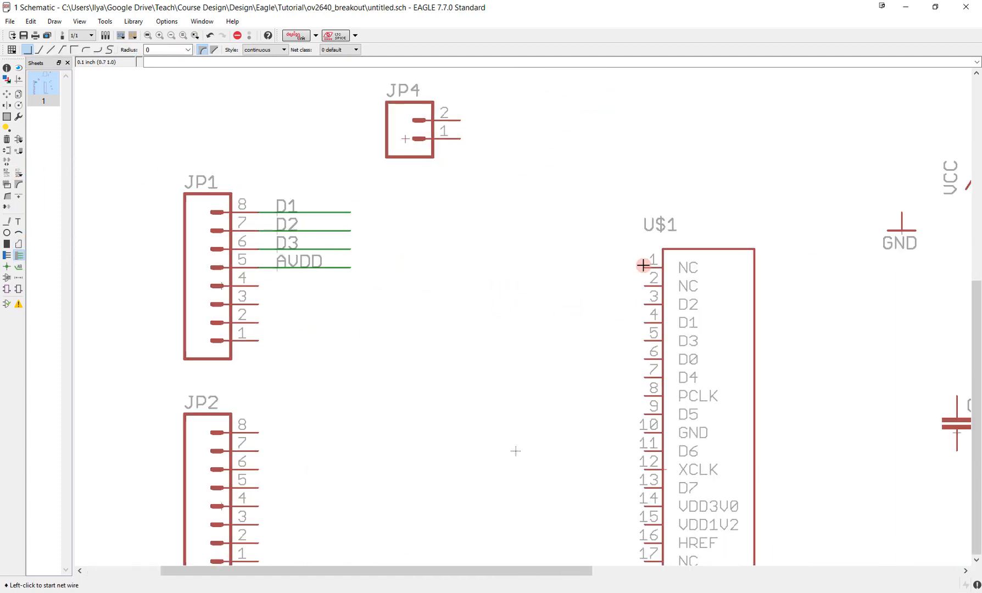
{"action": "left_click", "coordinate": [645, 323]}
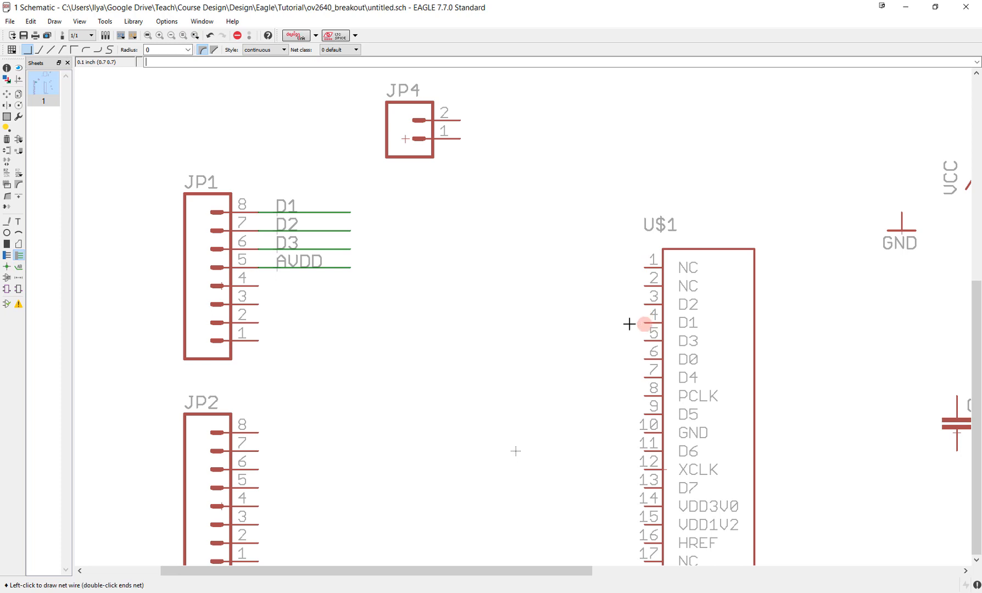
{"action": "double_click", "coordinate": [571, 323]}
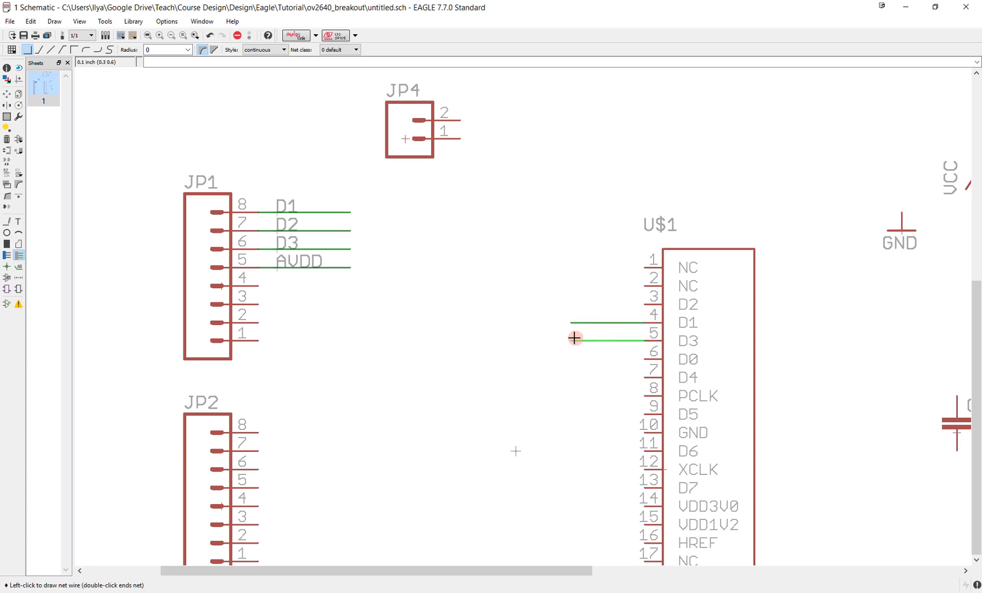
{"action": "double_click", "coordinate": [572, 341]}
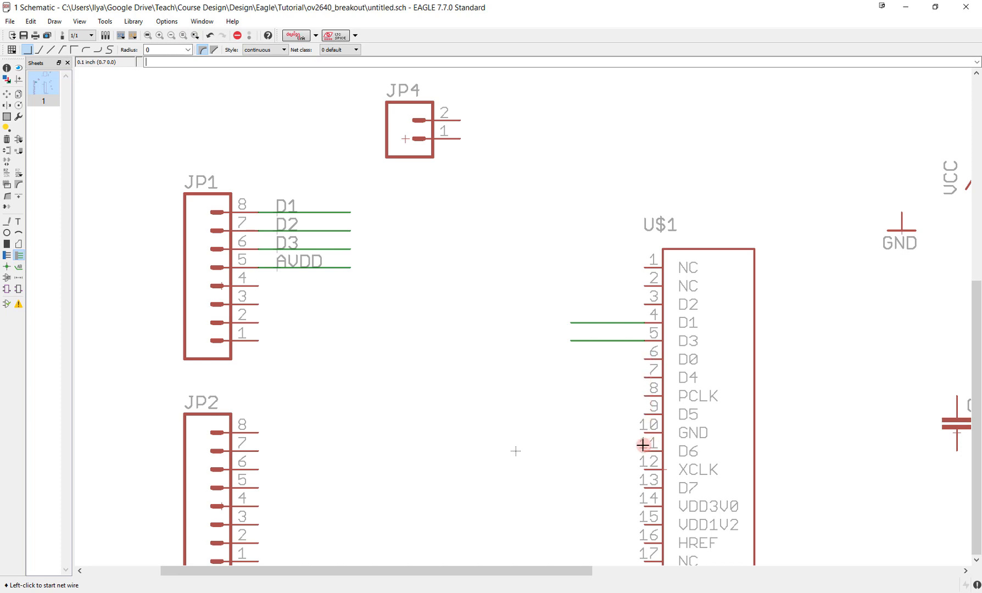
{"action": "left_click", "coordinate": [642, 305]}
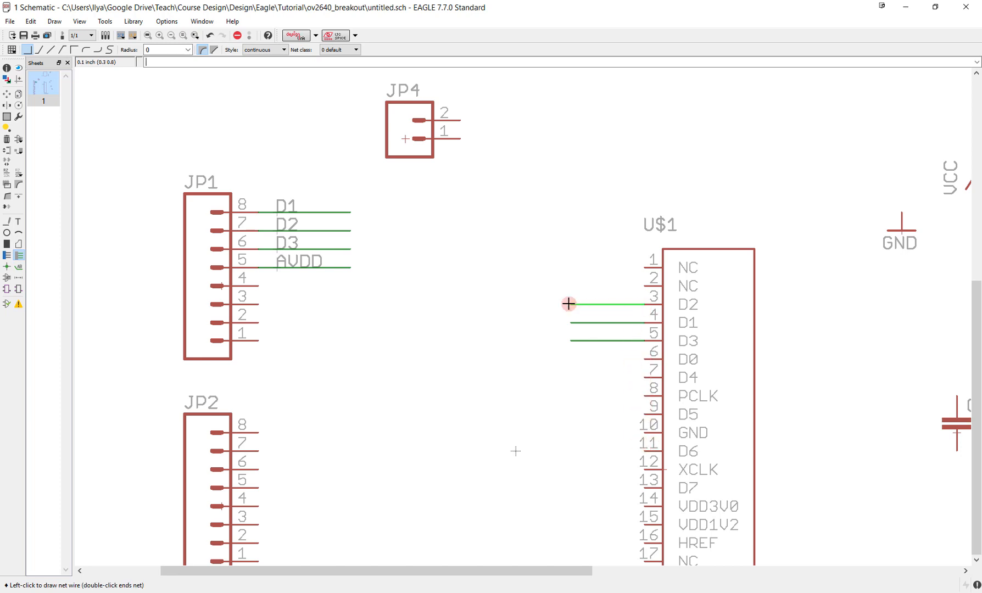
{"action": "double_click", "coordinate": [571, 305]}
- Draw a matching horizontal net stub from camera connector pin 14 (VDD3V0)
{"action": "middle_click_drag", "start_coordinate": [632, 422], "coordinate": [616, 297]}
{"action": "left_click", "coordinate": [626, 375]}
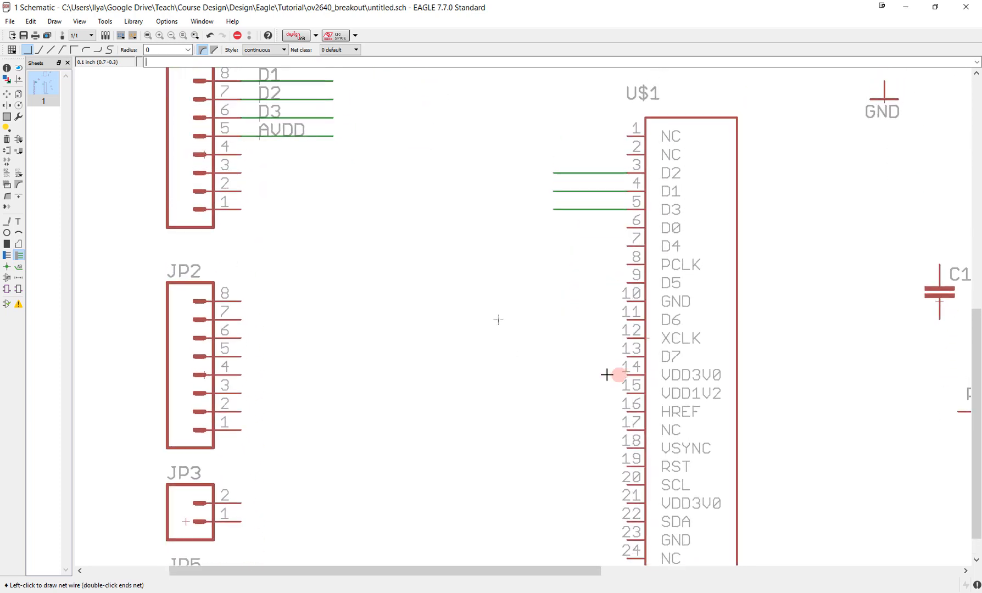
{"action": "double_click", "coordinate": [555, 375]}
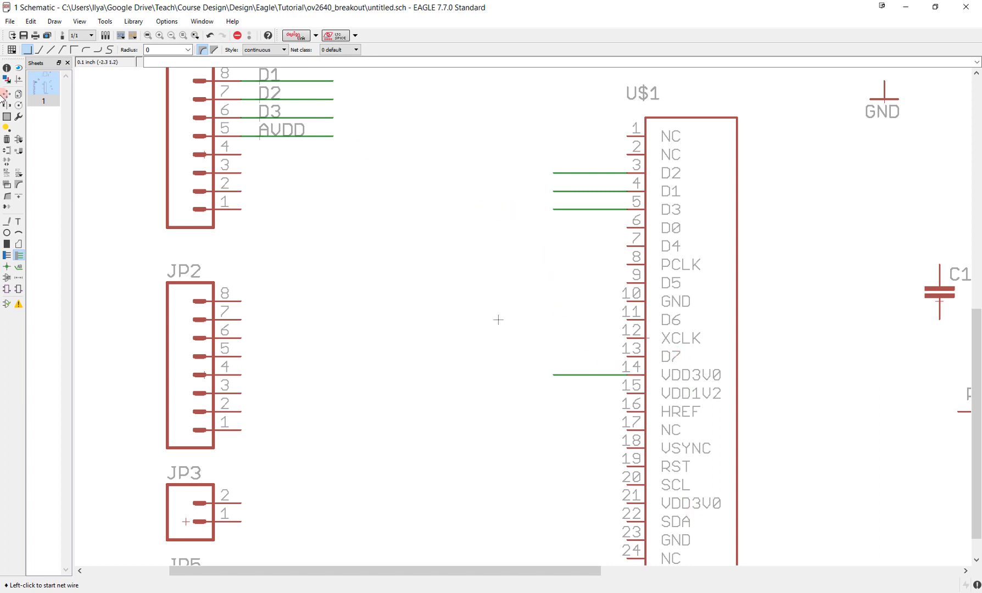
- Name the stubs on camera connector pins 3 and 4 D2 and D1, accepting the connection to the existing nets
{"action": "left_click", "coordinate": [6, 174]}
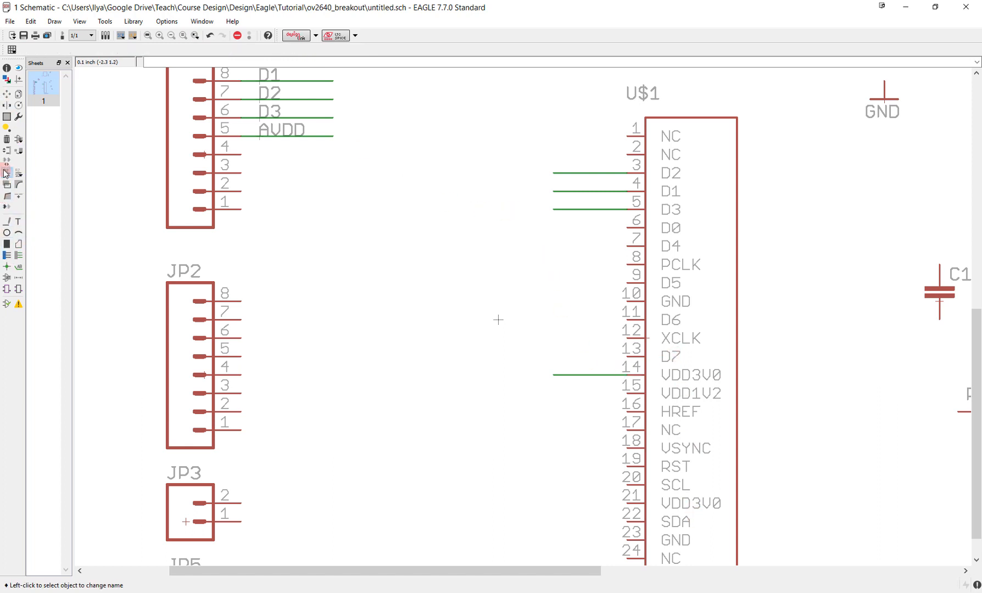
{"action": "left_click", "coordinate": [566, 170]}
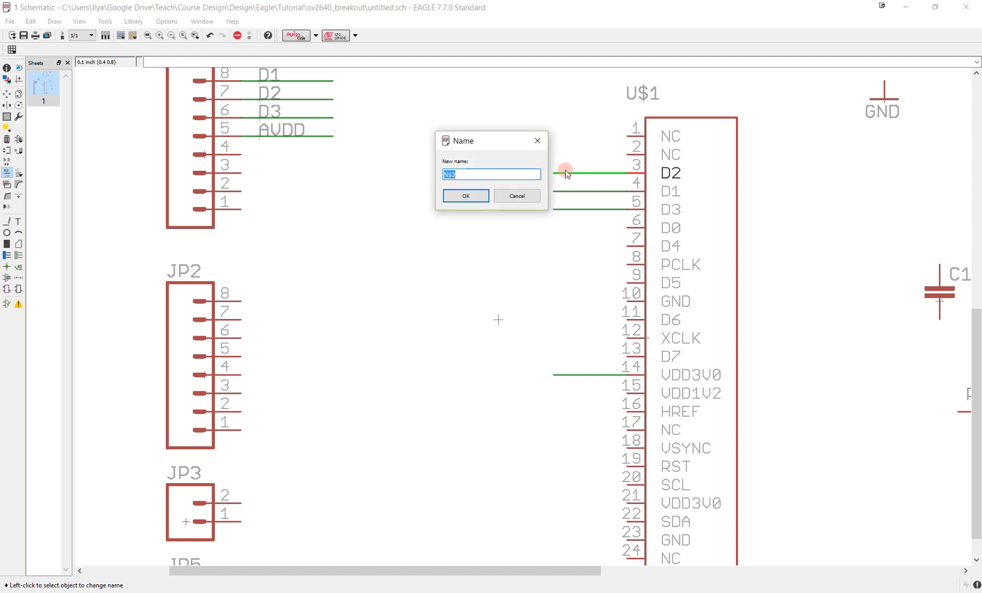
{"action": "type", "text": "D2"}
{"action": "key", "text": "Return"}
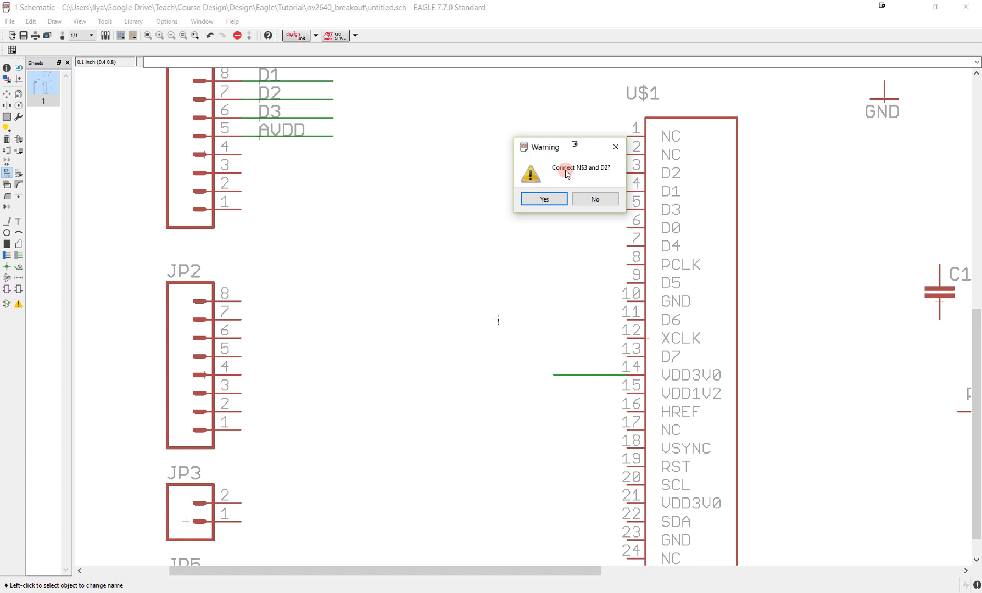
{"action": "key", "text": "Return"}
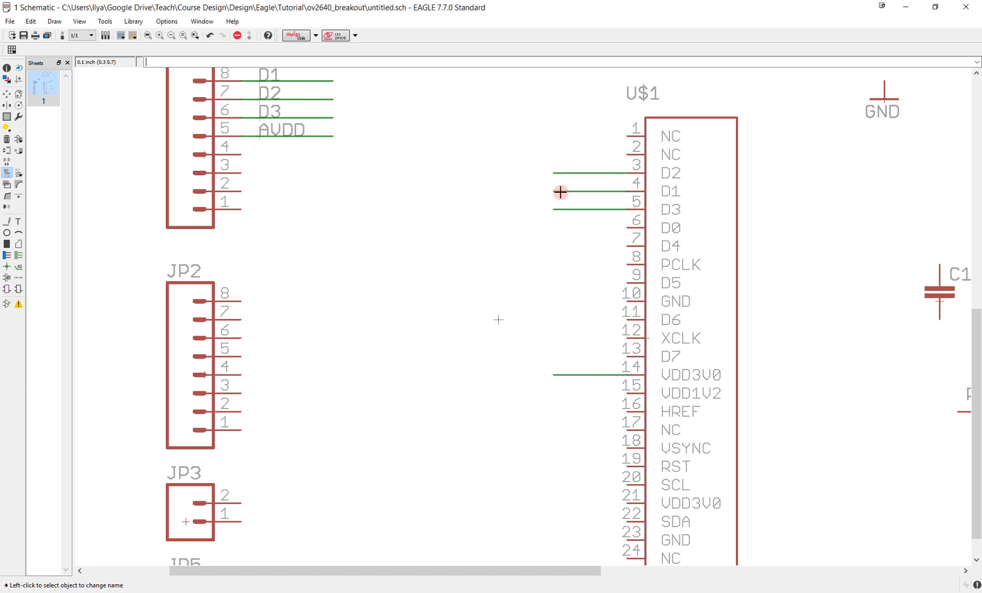
{"action": "left_click", "coordinate": [561, 190]}
{"action": "type", "text": "D"}
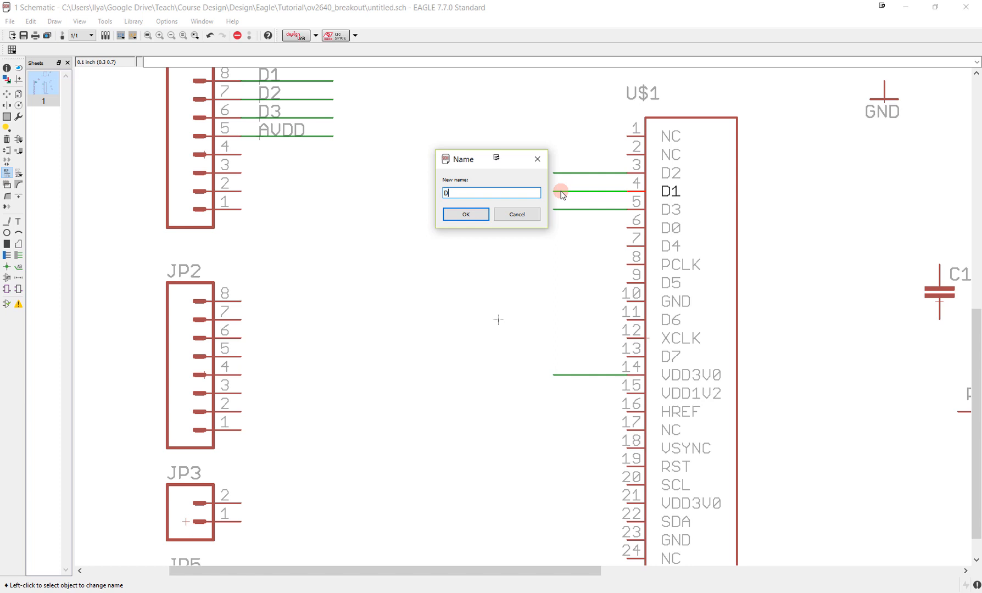
{"action": "type", "text": "1"}
{"action": "key", "text": "Return"}
{"action": "key", "text": "Return"}
- Name the stubs on camera connector pins 5 and 14 D3 and AVDD, accepting the connection to the existing nets
{"action": "left_click", "coordinate": [567, 209]}
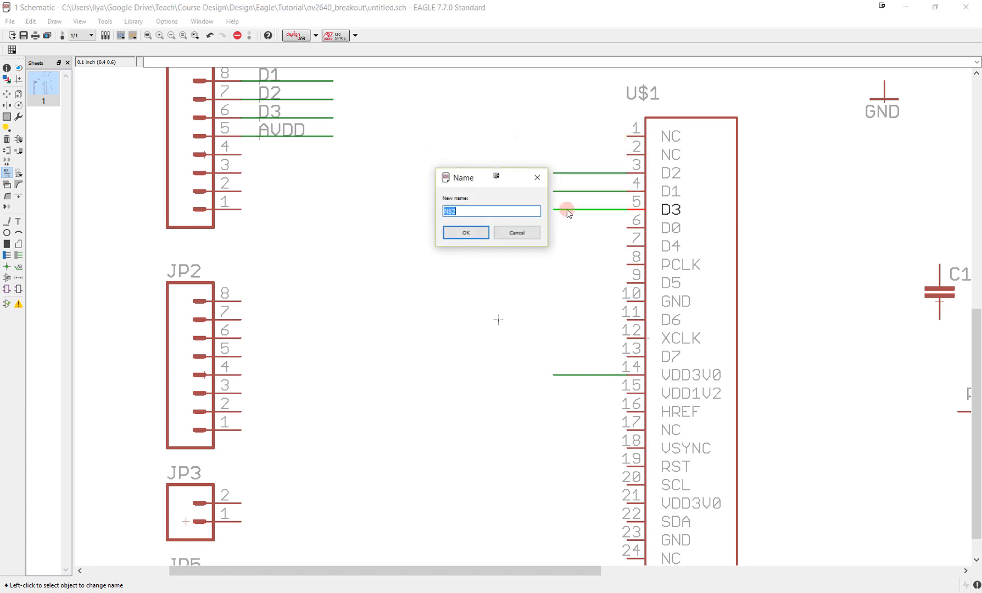
{"action": "type", "text": "D3"}
{"action": "key", "text": "Return"}
{"action": "key", "text": "Return"}
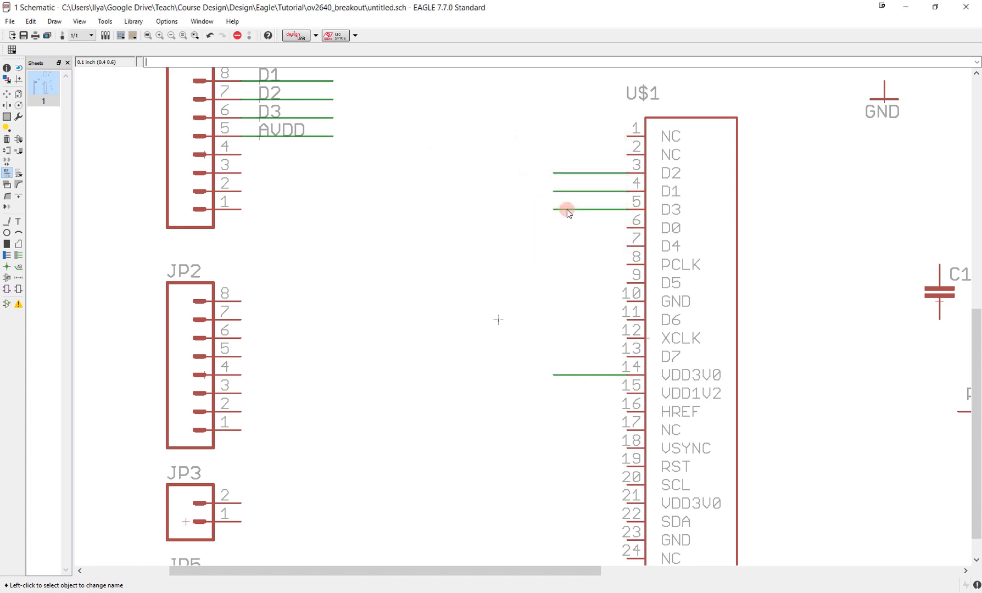
{"action": "left_click", "coordinate": [567, 372]}
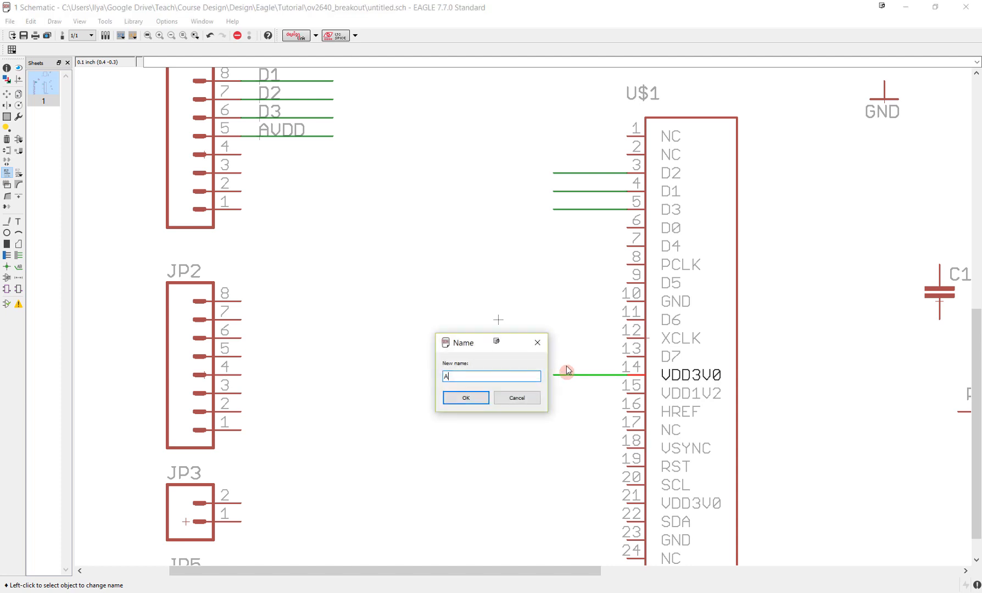
{"action": "key", "text": "Return"}
{"action": "key", "text": "Return"}
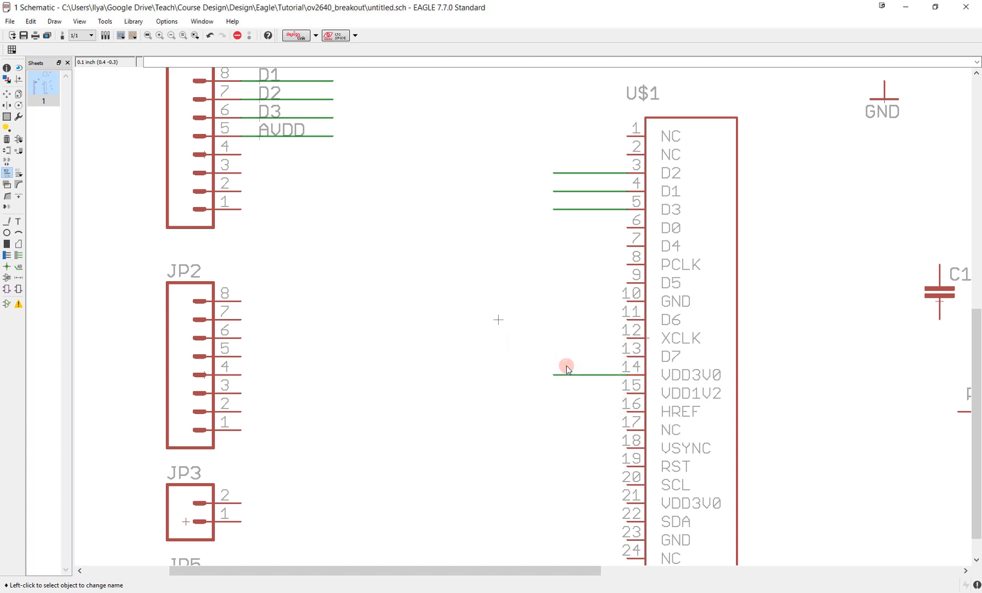
- Place net name labels D2, D1, D3 and AVDD at the free ends of the camera connector's net stubs
{"action": "left_click", "coordinate": [19, 267]}
{"action": "left_click", "coordinate": [553, 173]}
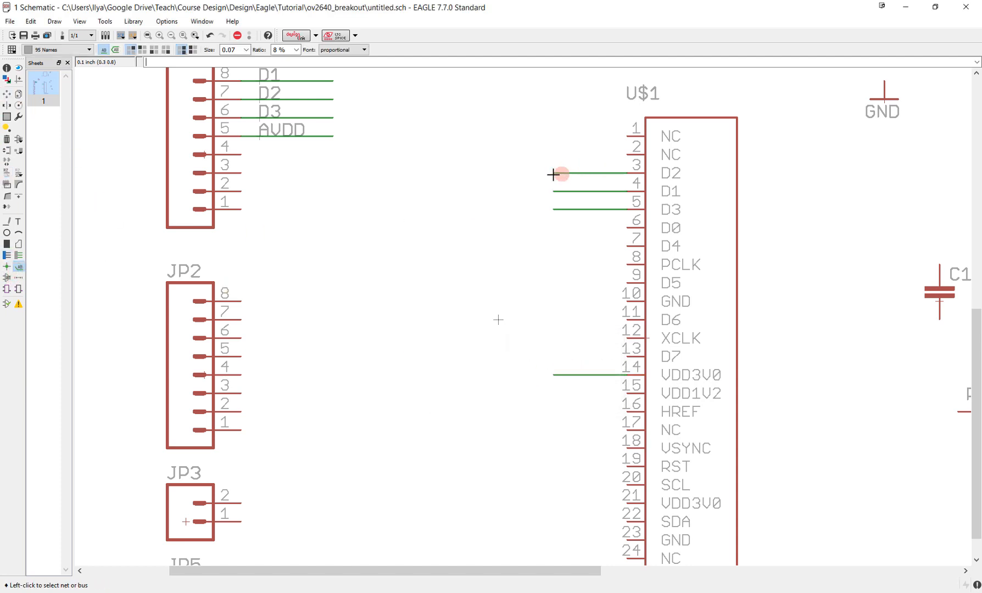
{"action": "left_click", "coordinate": [553, 172]}
{"action": "left_click", "coordinate": [553, 191]}
{"action": "left_click", "coordinate": [554, 191]}
{"action": "left_click", "coordinate": [554, 210]}
{"action": "left_click", "coordinate": [554, 209]}
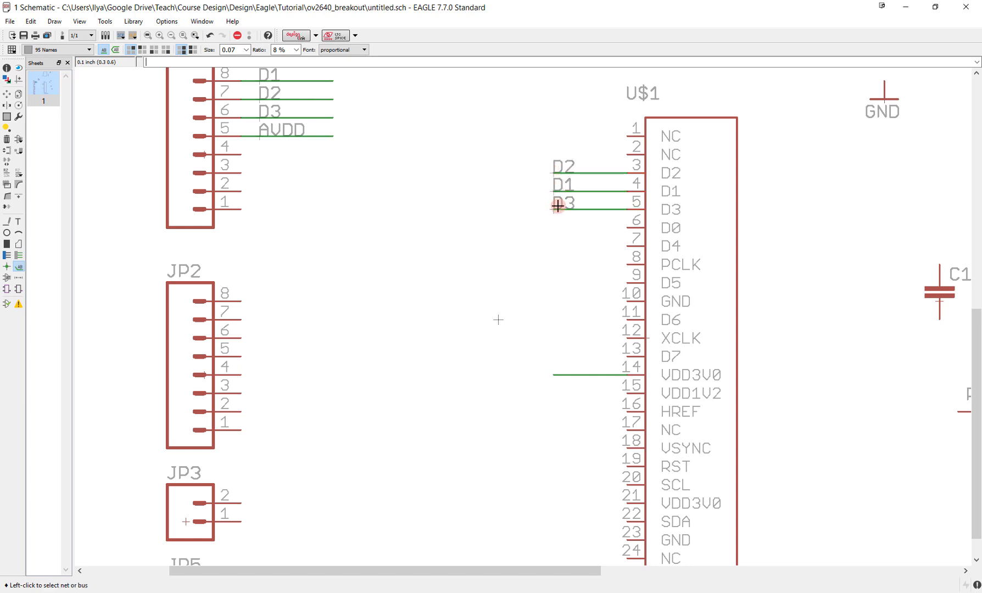
{"action": "left_click", "coordinate": [563, 375]}
{"action": "left_click", "coordinate": [554, 375]}
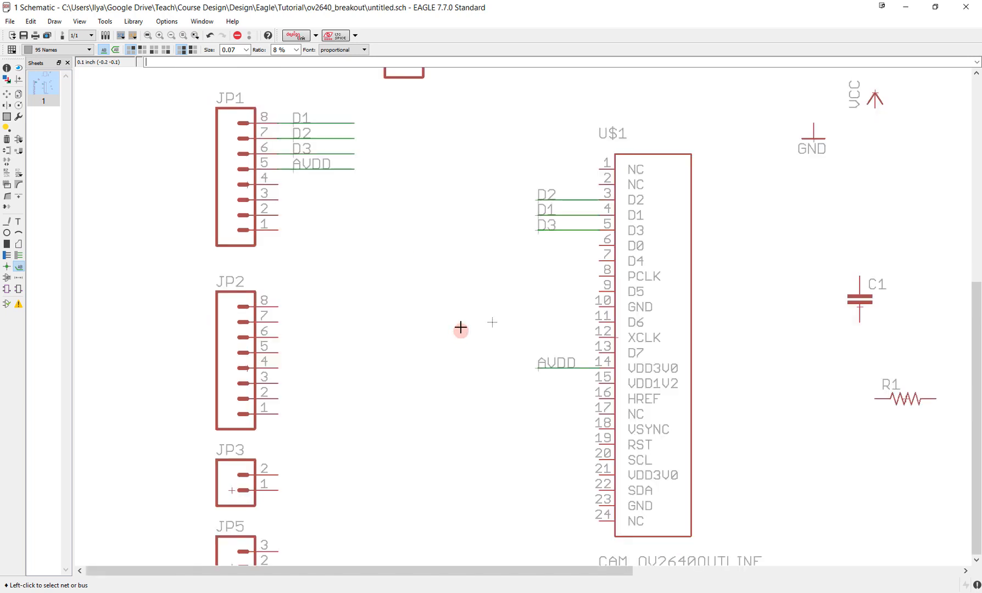
- Group the four labelled net stubs on header JP1 and delete the whole group
{"action": "scroll", "coordinate": [462, 330], "scroll_direction": "down", "scroll_amount": 1}
{"action": "middle_click_drag", "start_coordinate": [462, 258], "coordinate": [468, 370]}
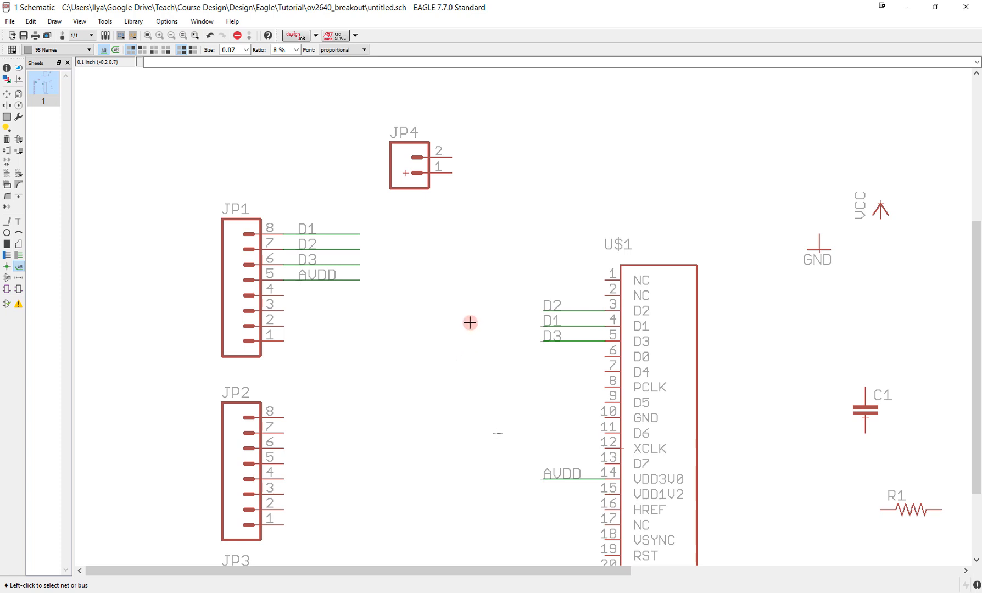
{"action": "scroll", "coordinate": [470, 323], "scroll_direction": "down", "scroll_amount": 1}
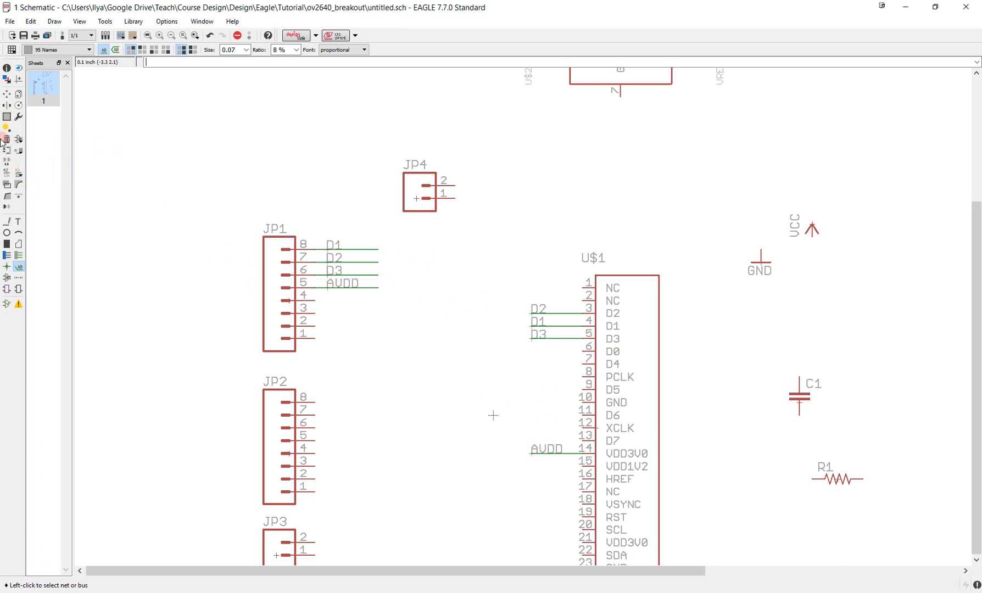
{"action": "left_click", "coordinate": [7, 117]}
{"action": "left_click_drag", "start_coordinate": [341, 223], "coordinate": [377, 324]}
{"action": "left_click_drag", "start_coordinate": [324, 228], "coordinate": [389, 323]}
{"action": "key", "text": "Delete"}
{"action": "right_click", "coordinate": [346, 271]}
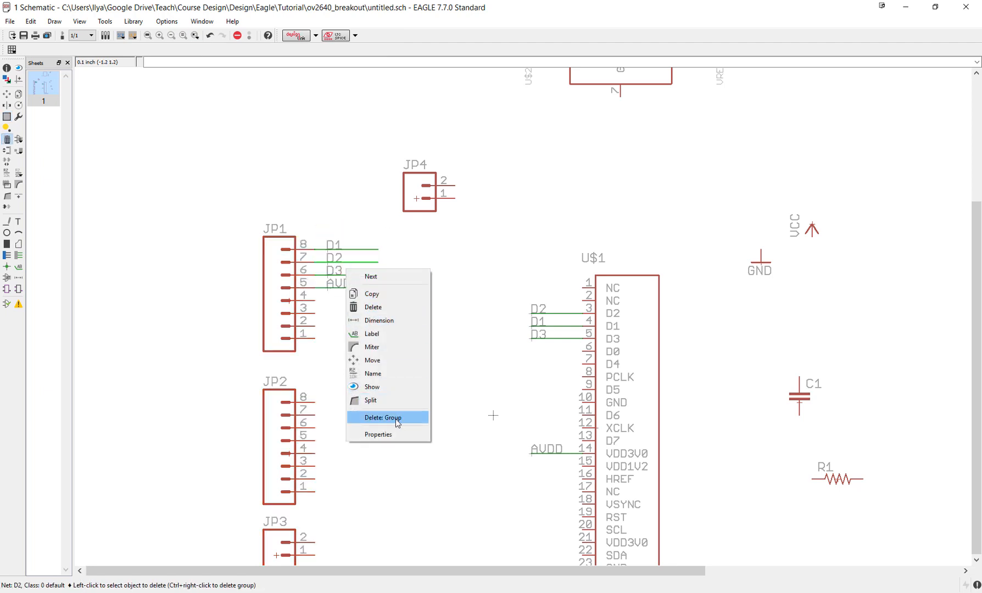
{"action": "left_click", "coordinate": [377, 414]}
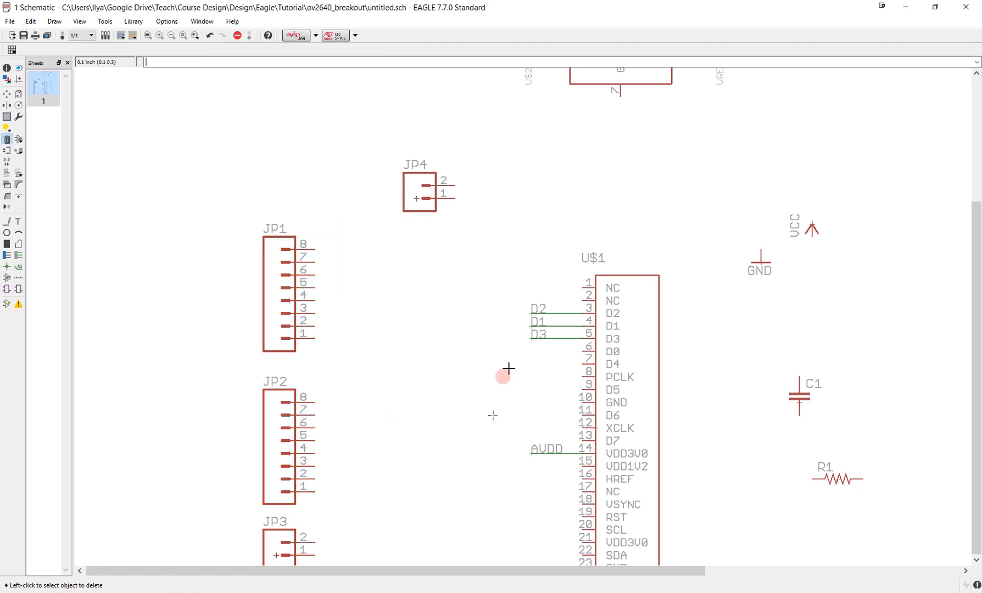
- Group the labelled net stubs on the camera connector and delete the whole group
{"action": "left_click", "coordinate": [7, 117]}
{"action": "left_click_drag", "start_coordinate": [510, 279], "coordinate": [578, 469]}
{"action": "key", "text": "Delete"}
{"action": "right_click", "coordinate": [550, 323]}
{"action": "left_click", "coordinate": [587, 472]}
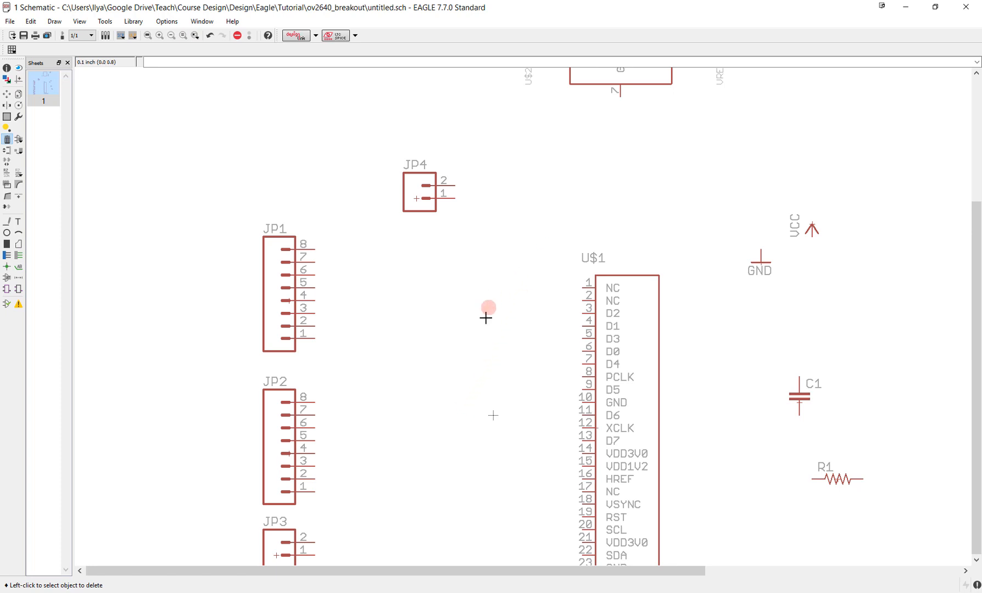
{"action": "middle_click_drag", "start_coordinate": [480, 330], "coordinate": [534, 242]}
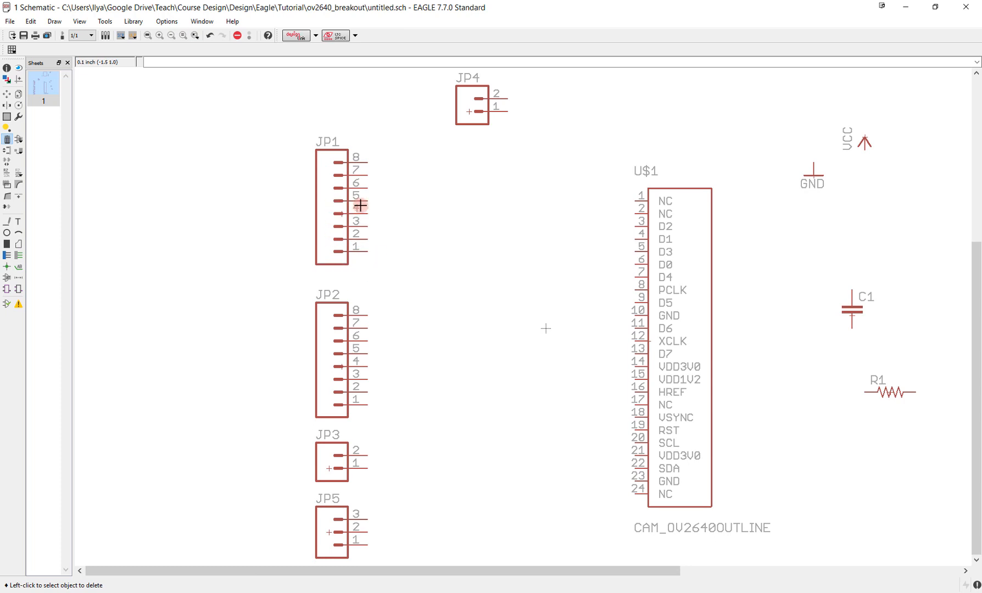
{"action": "left_click", "coordinate": [354, 396]}
{"action": "middle_click_drag", "start_coordinate": [330, 488], "coordinate": [349, 379]}
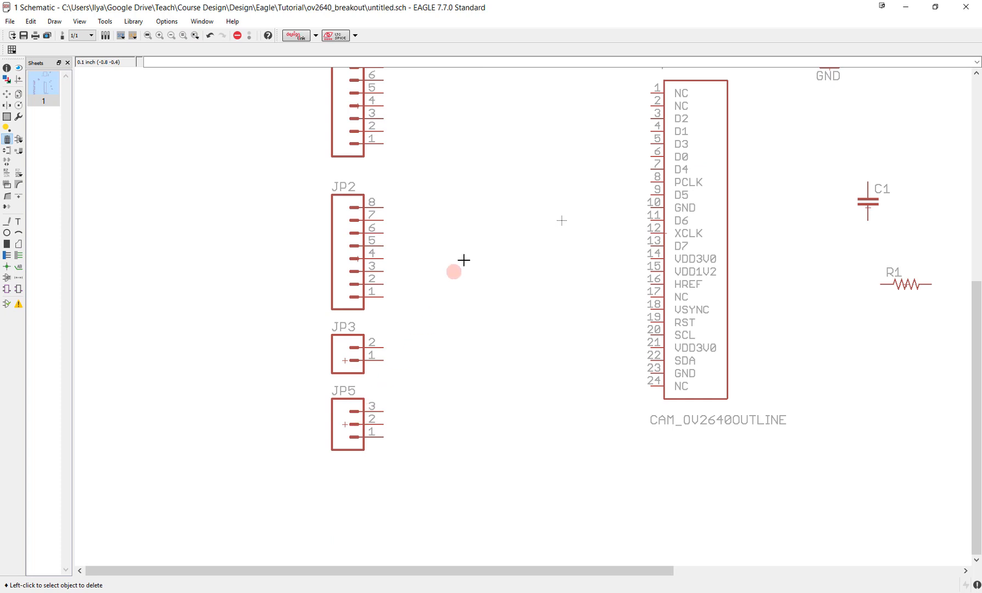
{"action": "middle_click_drag", "start_coordinate": [517, 151], "coordinate": [476, 454]}
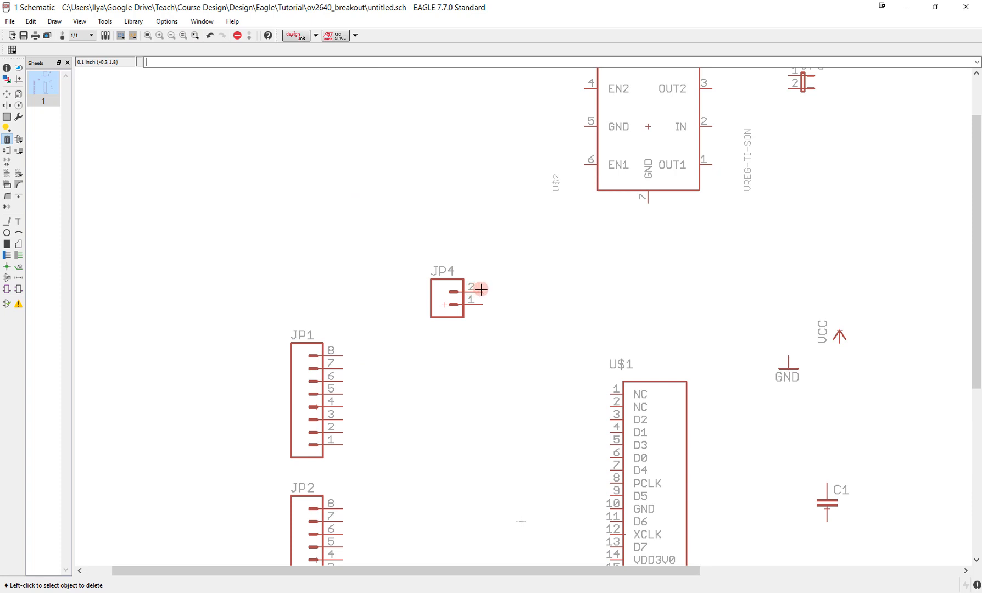
- Copy the VCC and GND supply symbols once each, placing the duplicates in the free area between the regulator and capacitor C1
{"action": "mouse_move", "coordinate": [548, 252]}
{"action": "middle_mouse_down"}
{"action": "mouse_move", "coordinate": [405, 418]}
{"action": "mouse_move", "coordinate": [375, 404]}
{"action": "middle_mouse_up"}
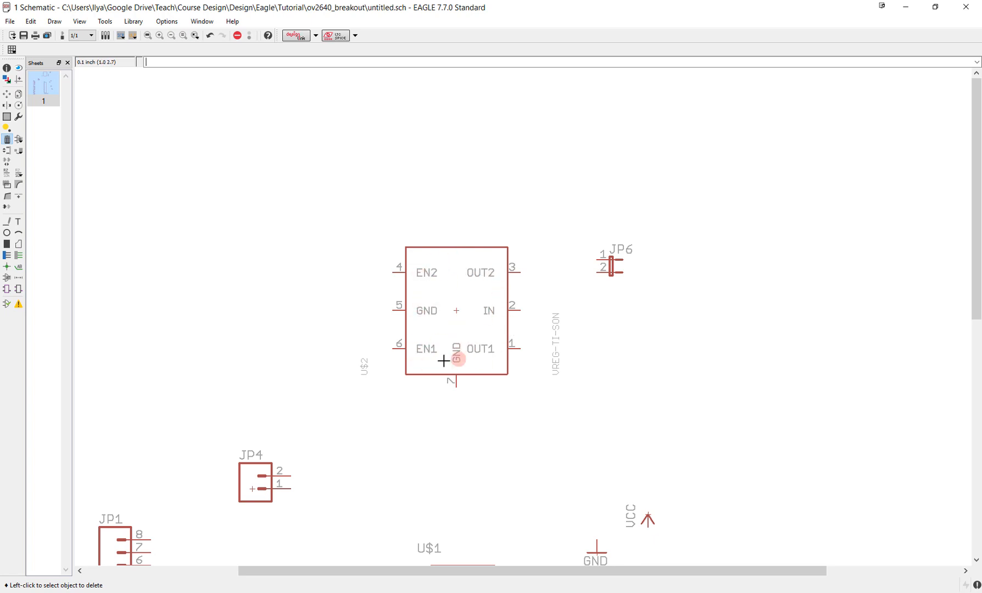
{"action": "scroll", "coordinate": [529, 415], "scroll_direction": "down", "scroll_amount": 1}
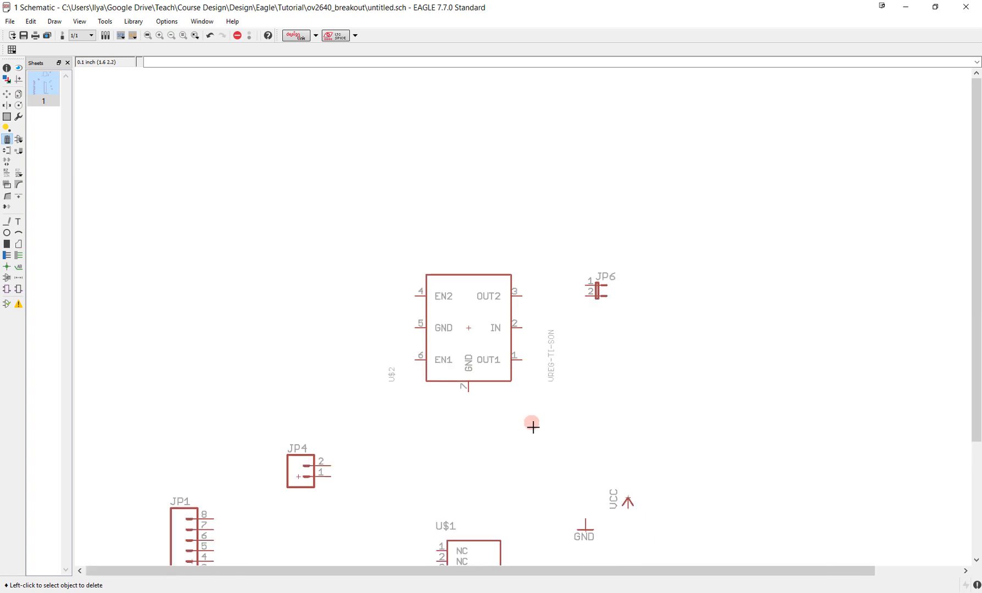
{"action": "middle_click_drag", "start_coordinate": [539, 434], "coordinate": [525, 141]}
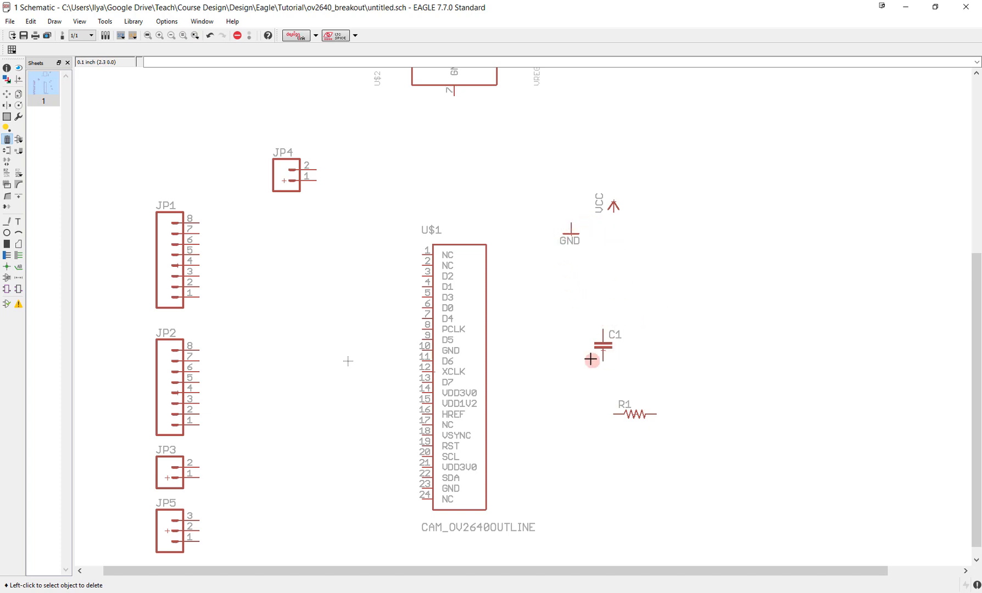
{"action": "middle_click_drag", "start_coordinate": [610, 288], "coordinate": [592, 406]}
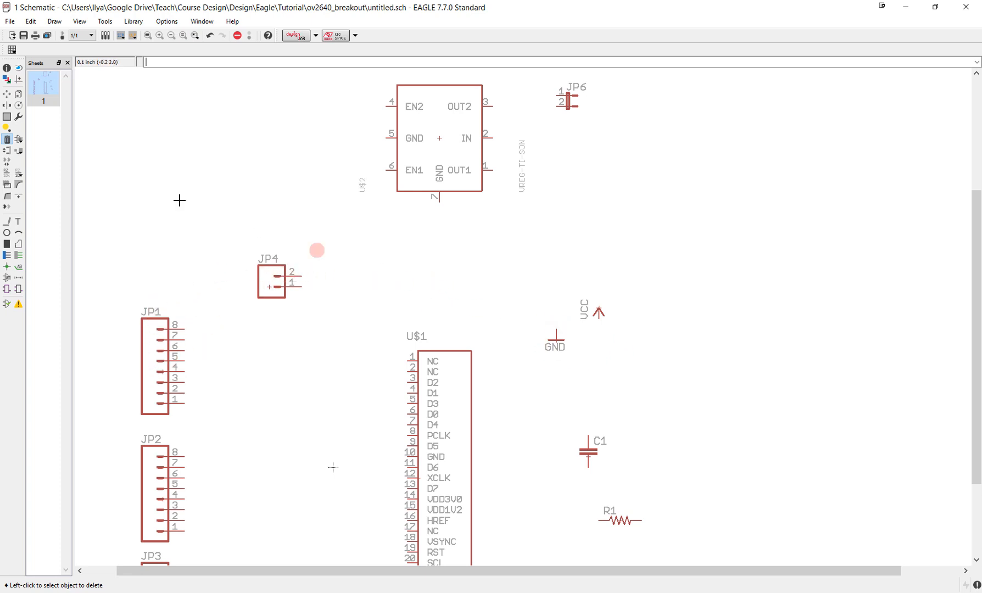
{"action": "left_click", "coordinate": [18, 95]}
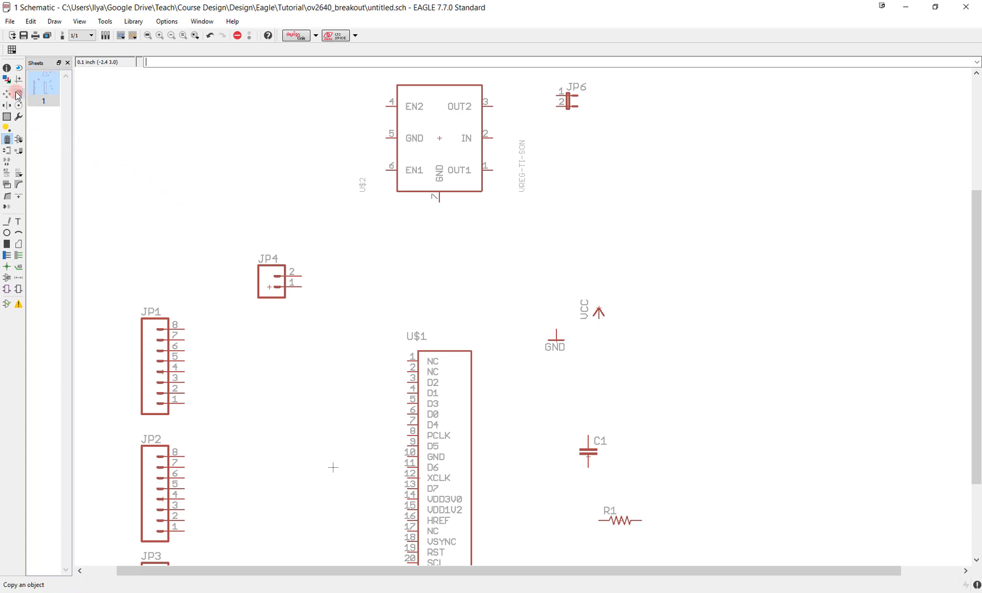
{"action": "left_click", "coordinate": [18, 95]}
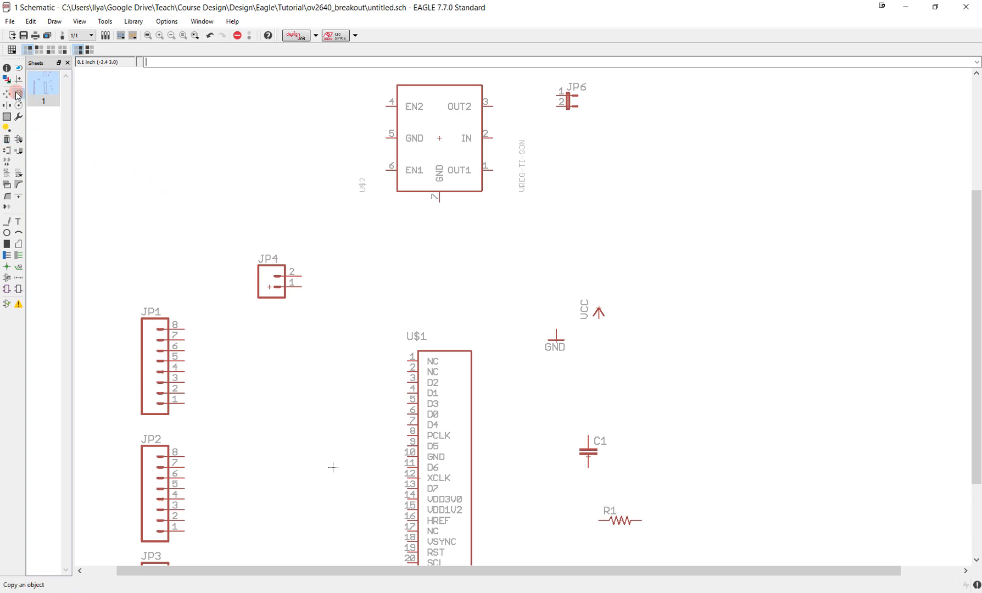
{"action": "left_click", "coordinate": [596, 316]}
{"action": "left_click", "coordinate": [536, 281]}
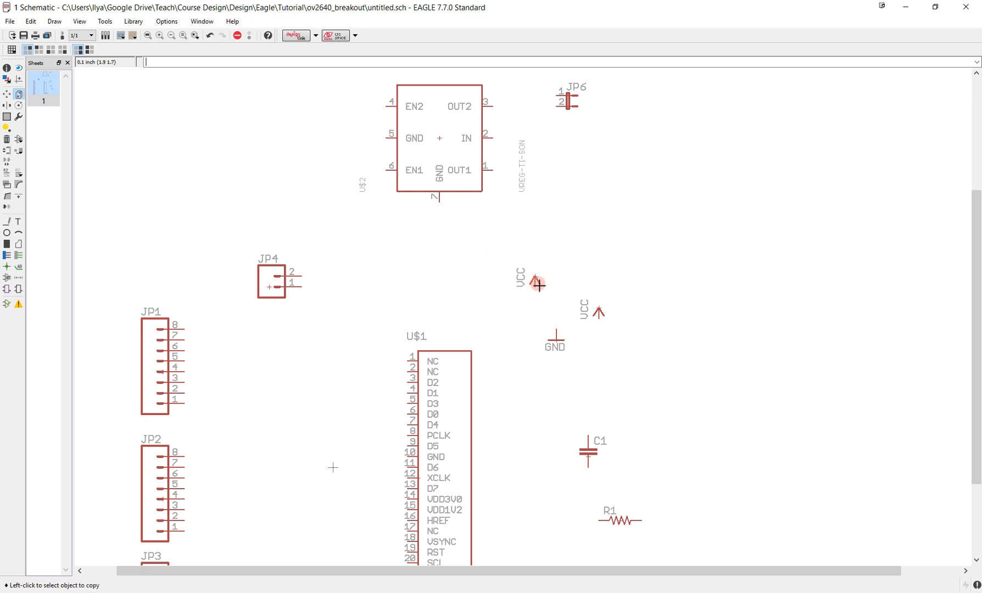
{"action": "left_click", "coordinate": [556, 336]}
{"action": "left_click", "coordinate": [651, 361]}
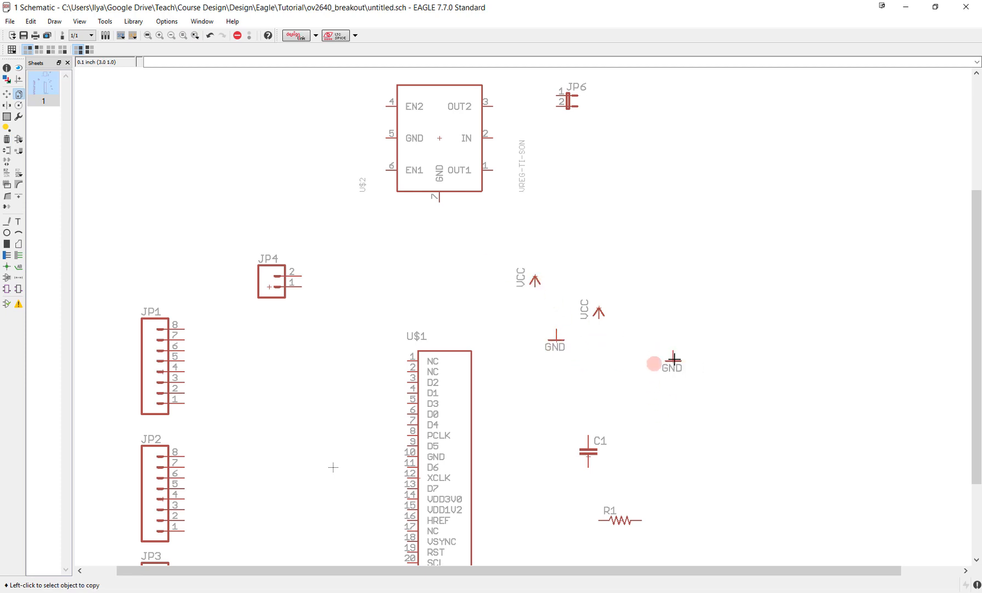
- Copy the two-pin header JP6 and place the duplicate just below it
{"action": "left_click", "coordinate": [525, 303]}
{"action": "left_click", "coordinate": [569, 108]}
{"action": "left_click", "coordinate": [578, 144]}
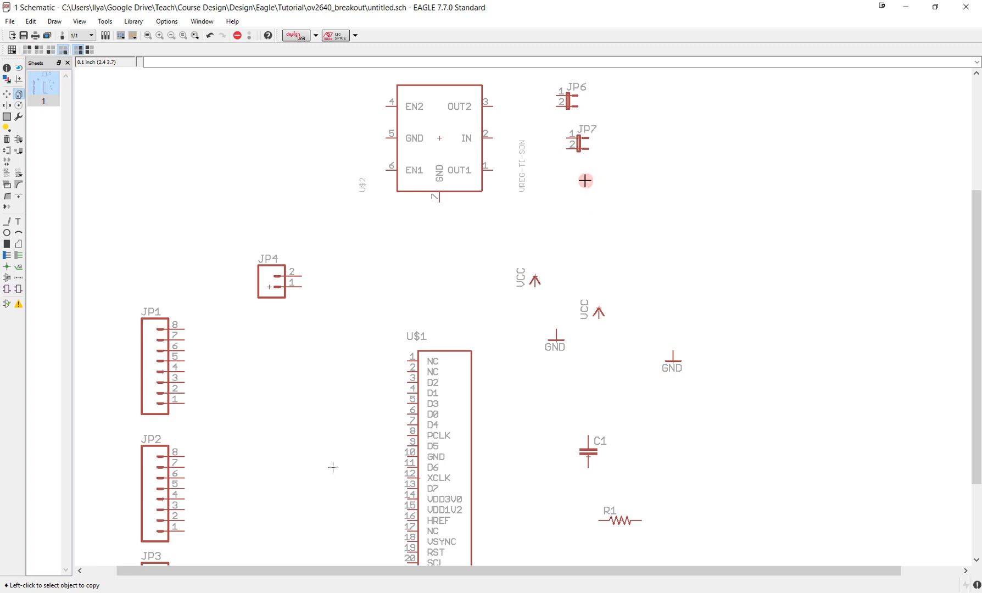
- Move header JP4 up and left above JP1, then place one VCC symbol above and one GND symbol below its pin ends
{"action": "middle_click_drag", "start_coordinate": [575, 185], "coordinate": [605, 287]}
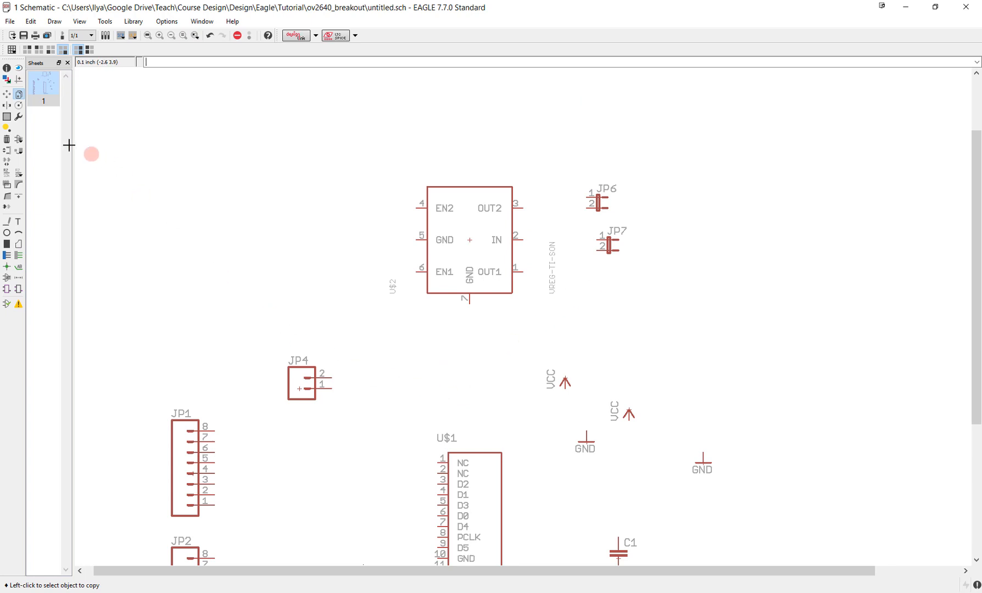
{"action": "left_click", "coordinate": [7, 95]}
{"action": "left_click", "coordinate": [299, 388]}
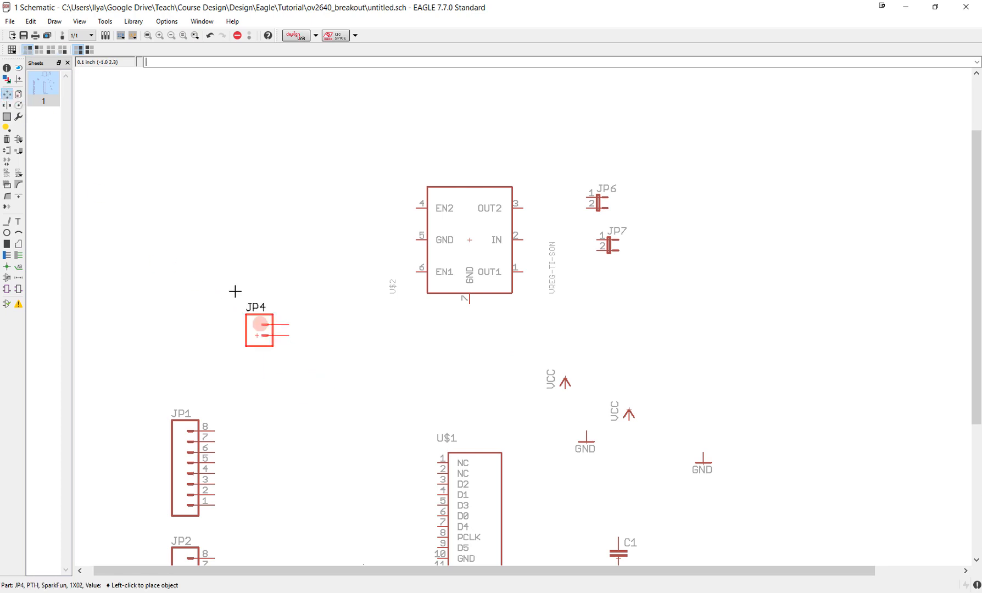
{"action": "left_click", "coordinate": [193, 271]}
{"action": "left_click", "coordinate": [568, 378]}
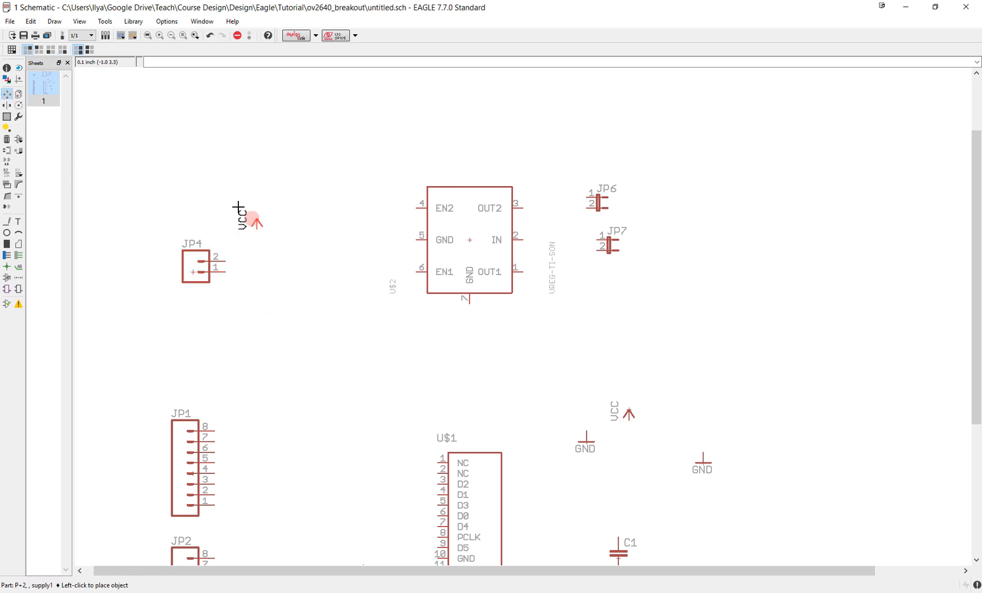
{"action": "left_click", "coordinate": [234, 243]}
{"action": "left_click", "coordinate": [703, 460]}
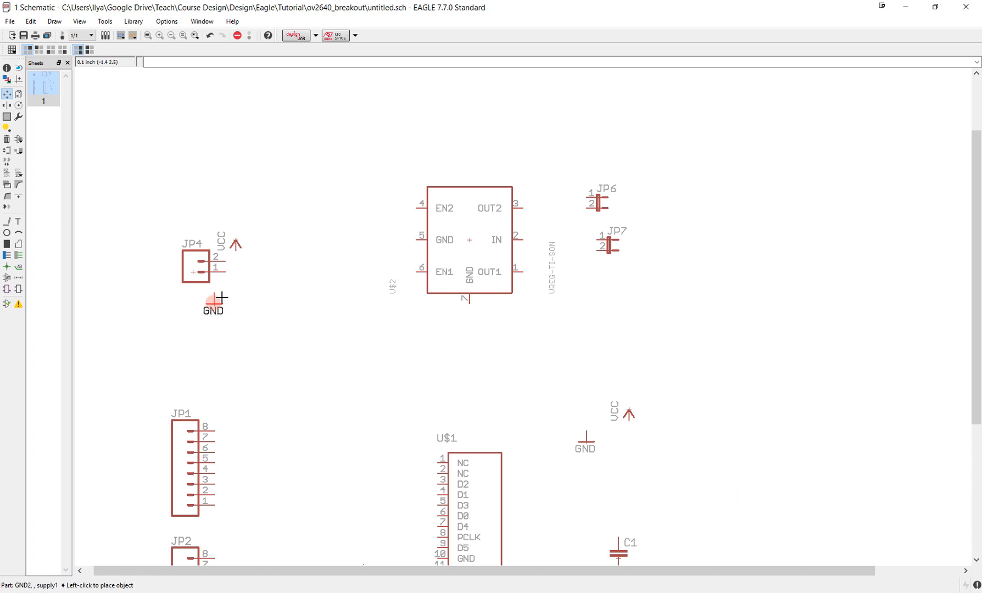
{"action": "left_click", "coordinate": [238, 288]}
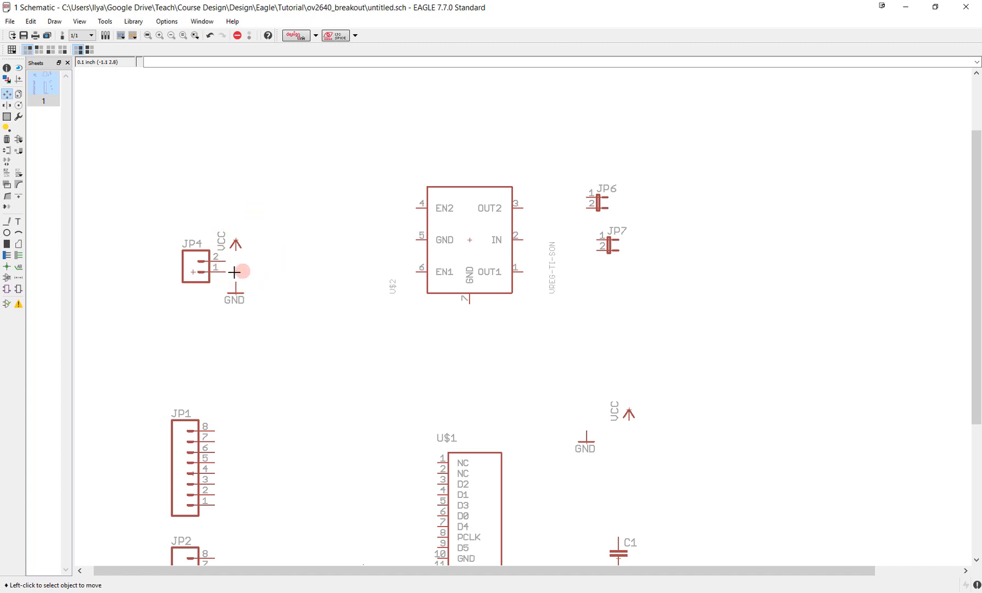
- Draw nets connecting JP4 pin 2 to the VCC symbol and JP4 pin 1 to the GND symbol
{"action": "left_click", "coordinate": [18, 255]}
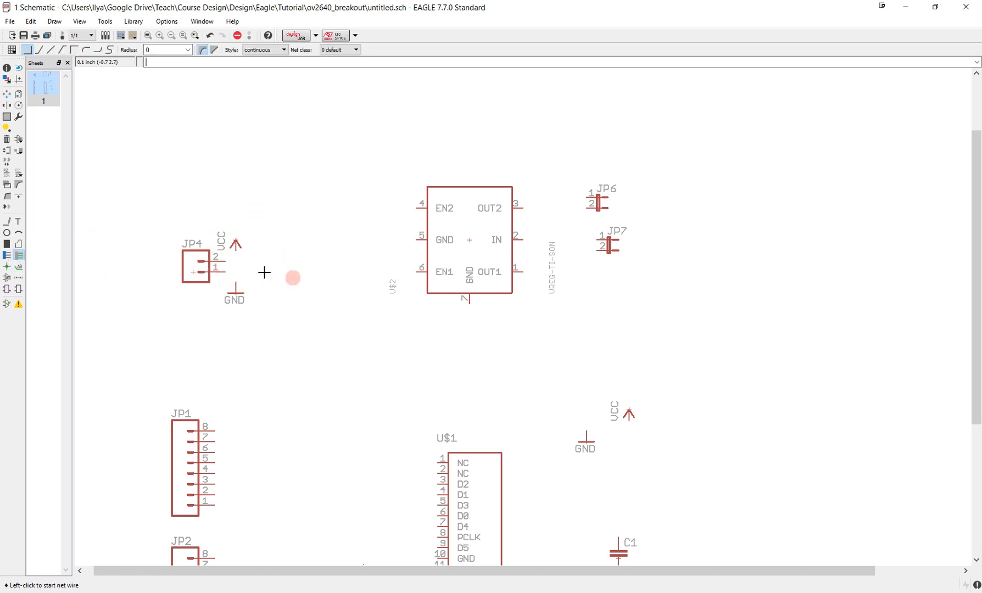
{"action": "left_click", "coordinate": [225, 261]}
{"action": "left_click", "coordinate": [236, 248]}
{"action": "left_click", "coordinate": [227, 271]}
{"action": "left_click", "coordinate": [235, 283]}
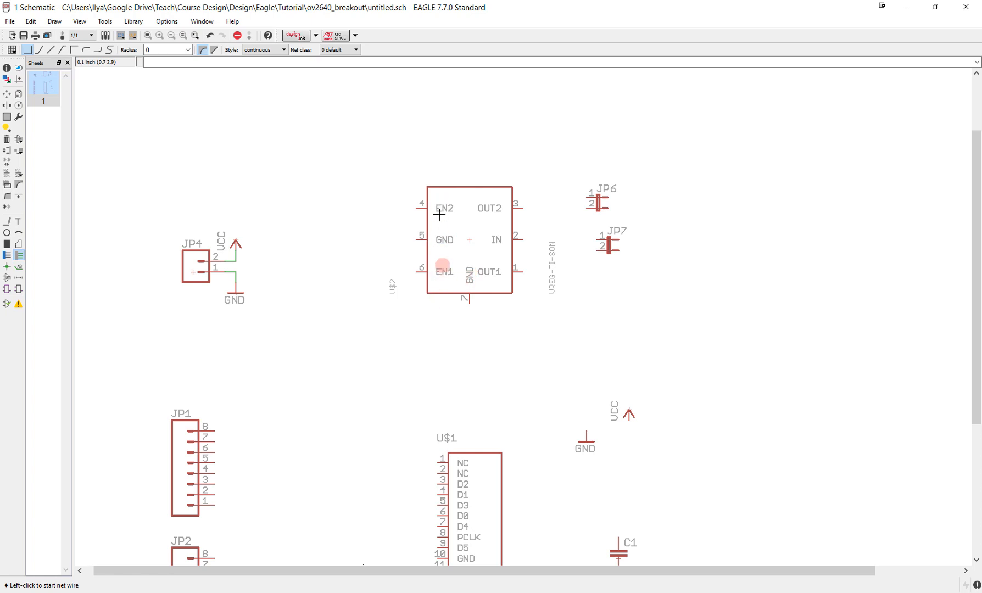
- Move the remaining loose VCC symbol to the regulator, rotated to point left, and attach it to pin 4 (EN2)
{"action": "left_click", "coordinate": [9, 97]}
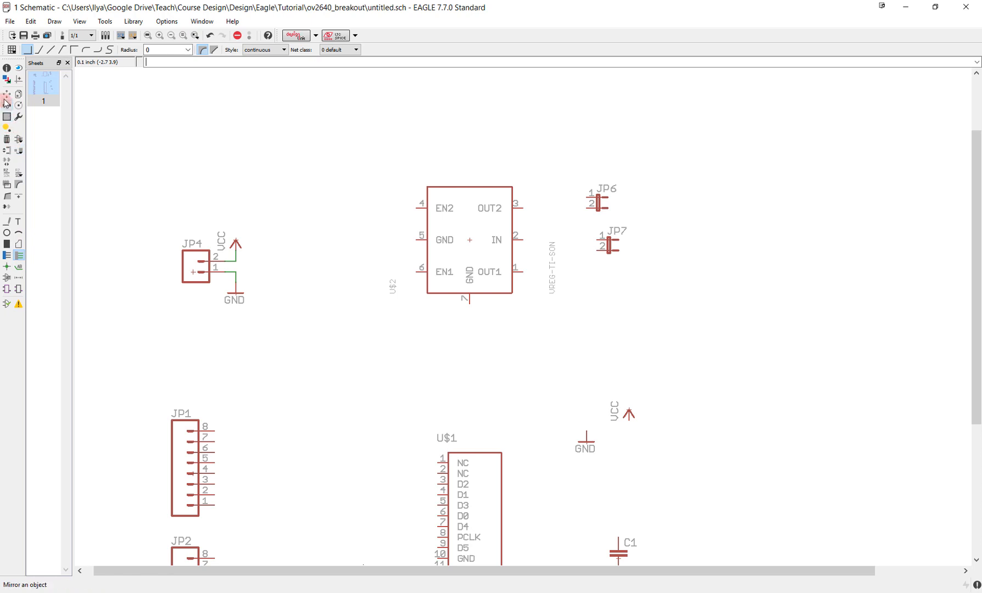
{"action": "left_click", "coordinate": [6, 95]}
{"action": "left_click", "coordinate": [629, 413]}
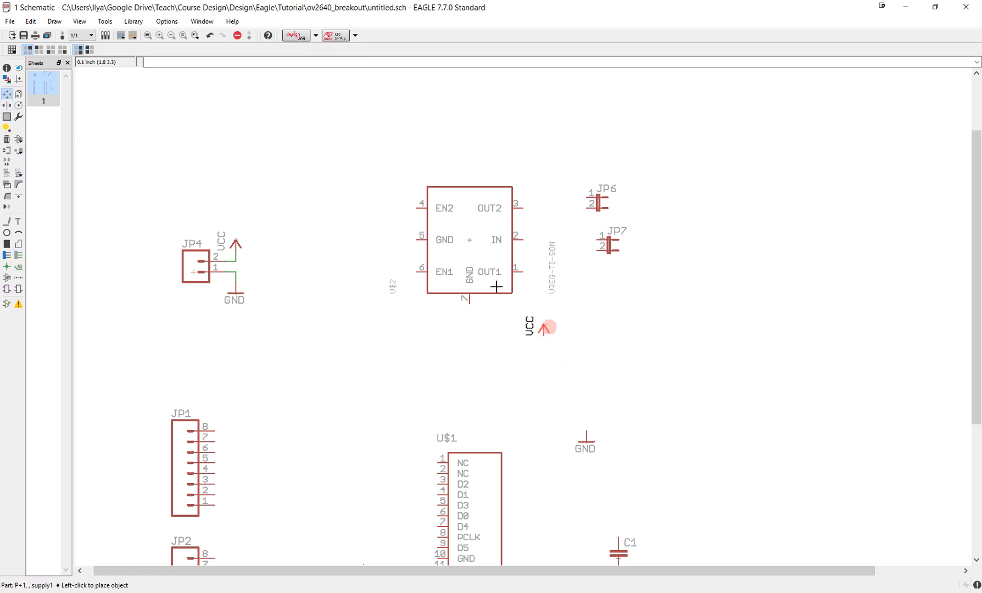
{"action": "right_click", "coordinate": [376, 233]}
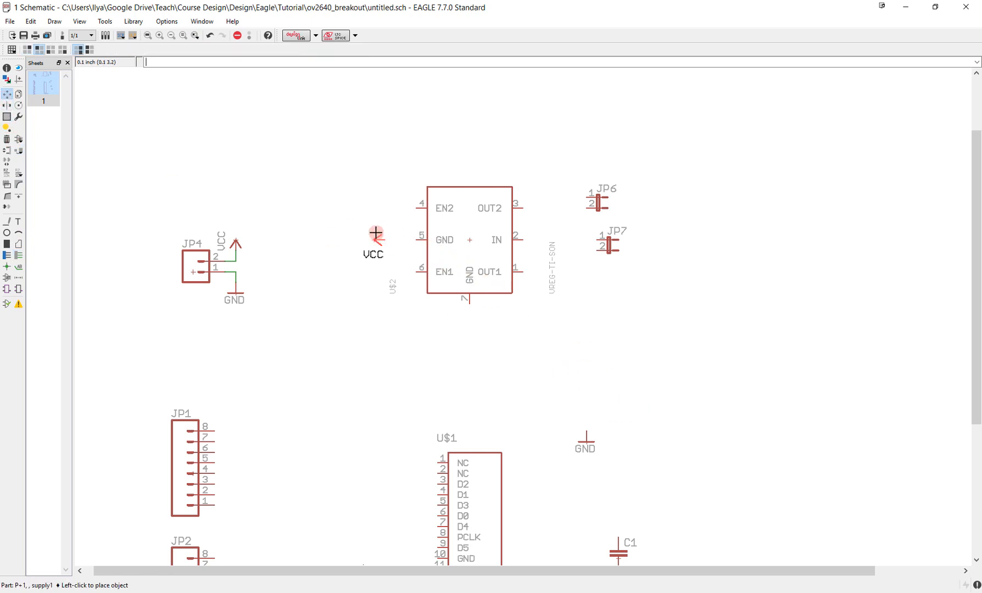
{"action": "left_click", "coordinate": [404, 196]}
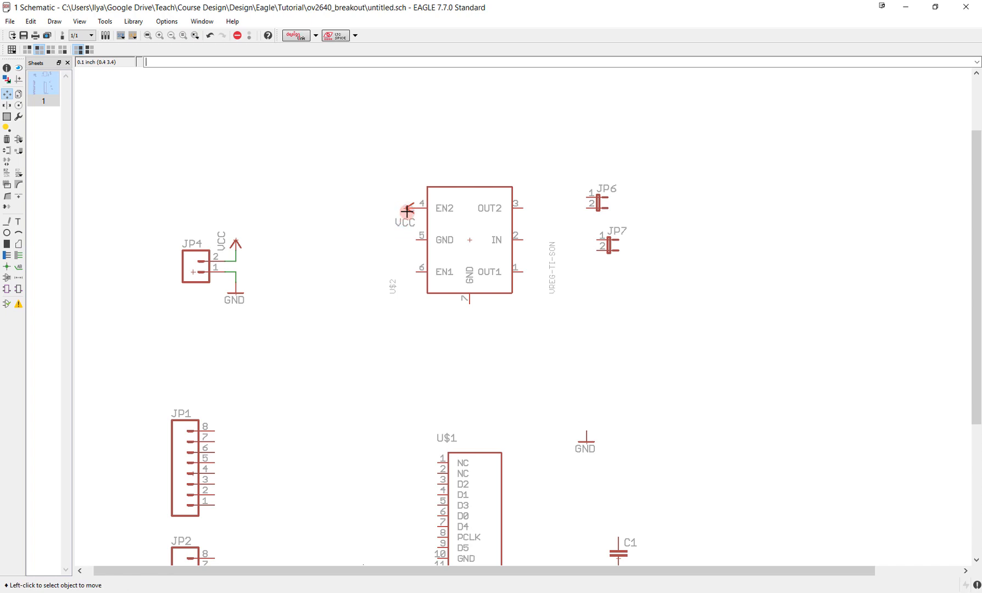
{"action": "left_click", "coordinate": [407, 212]}
{"action": "left_click", "coordinate": [407, 211]}
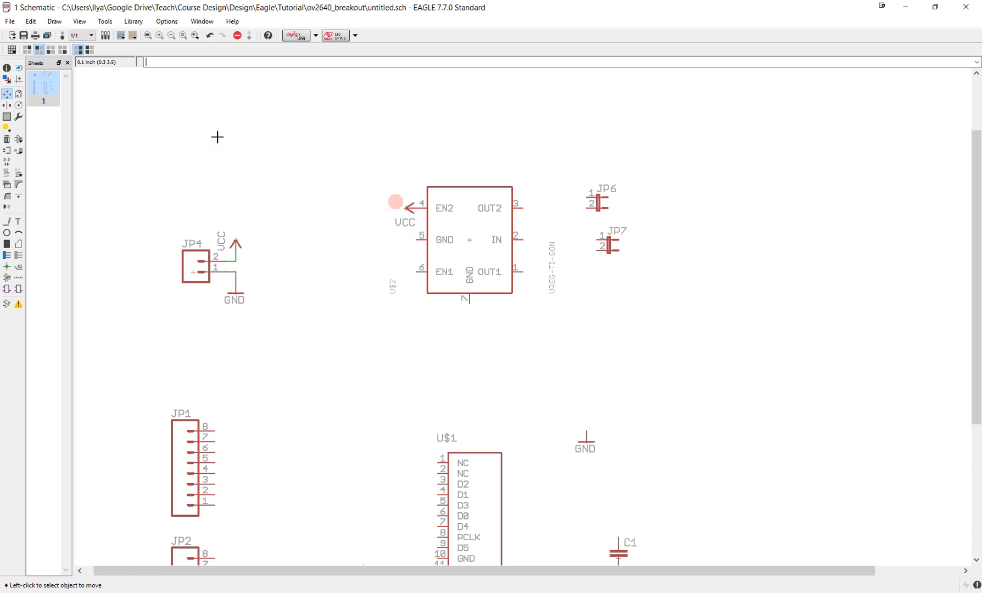
- Copy the VCC symbol onto regulator pin 6 (EN1), and place another copy, rotated to point right, on pin 2 (IN)
{"action": "left_click", "coordinate": [18, 95]}
{"action": "left_click", "coordinate": [408, 207]}
{"action": "left_click", "coordinate": [410, 271]}
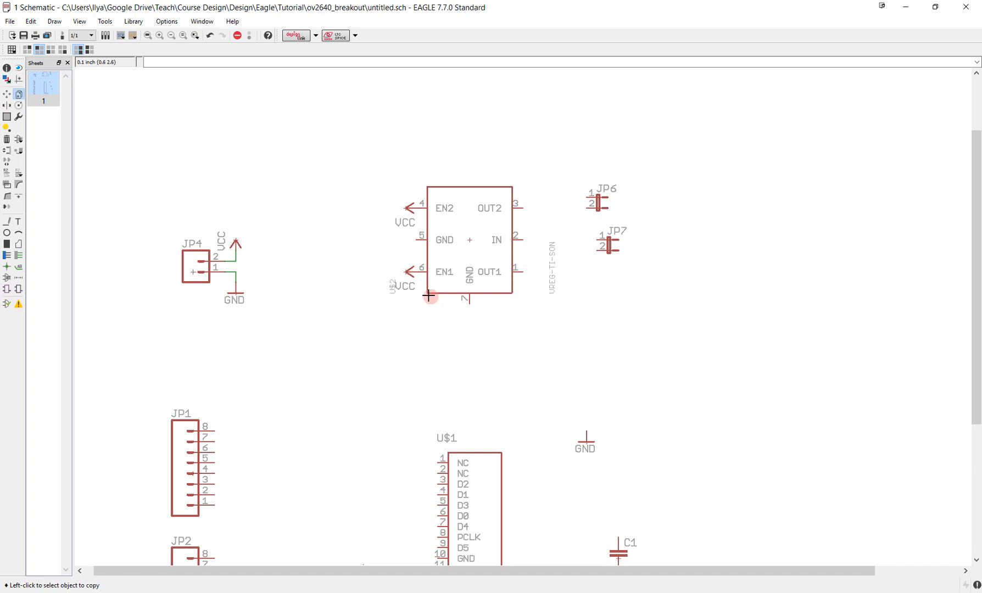
{"action": "left_click", "coordinate": [412, 274]}
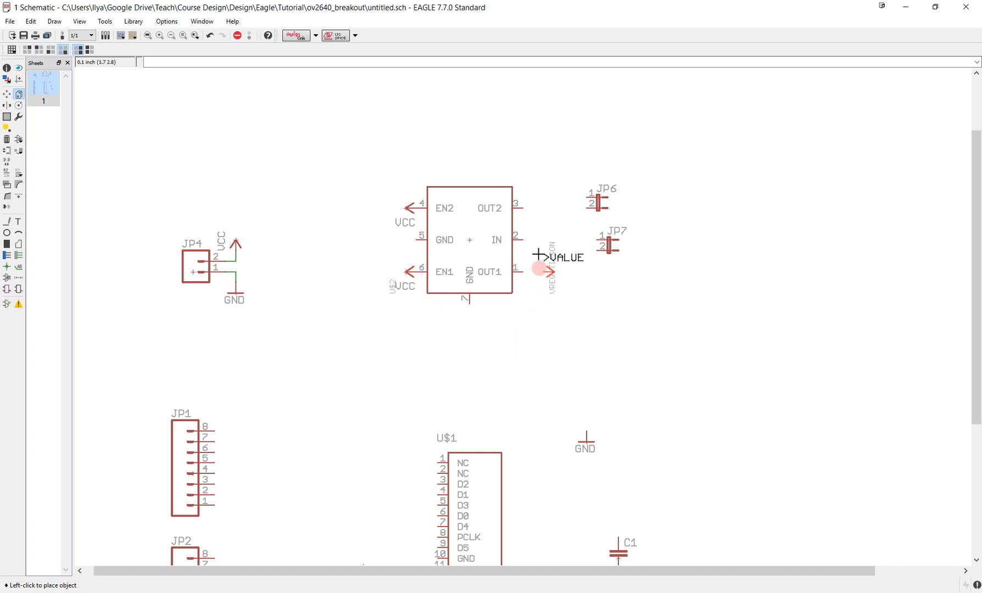
{"action": "left_click", "coordinate": [522, 240]}
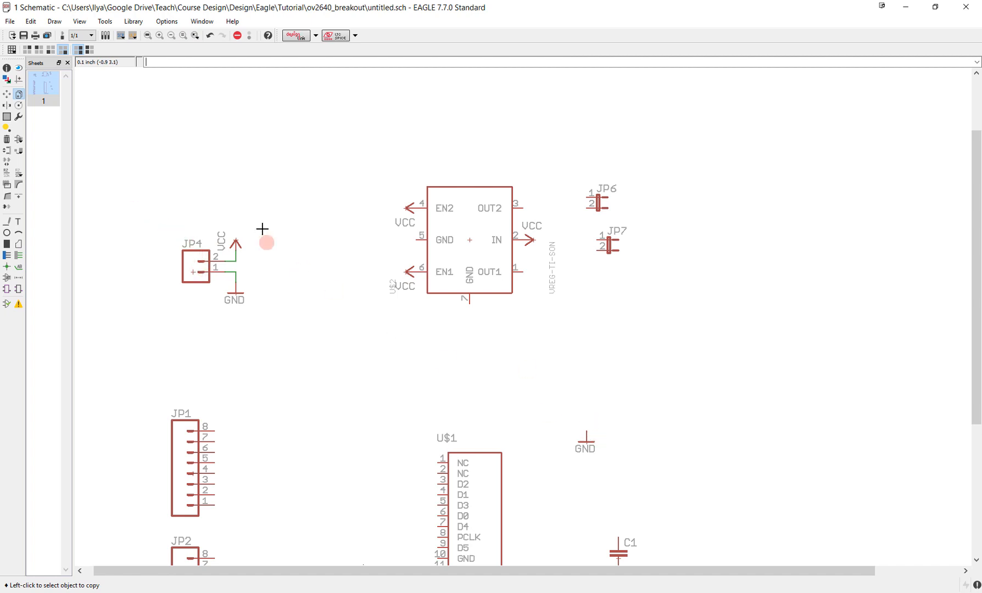
- Move the loose GND symbol onto regulator pin 5 (GND), rotated so that its connection faces the pin
{"action": "left_click", "coordinate": [6, 94]}
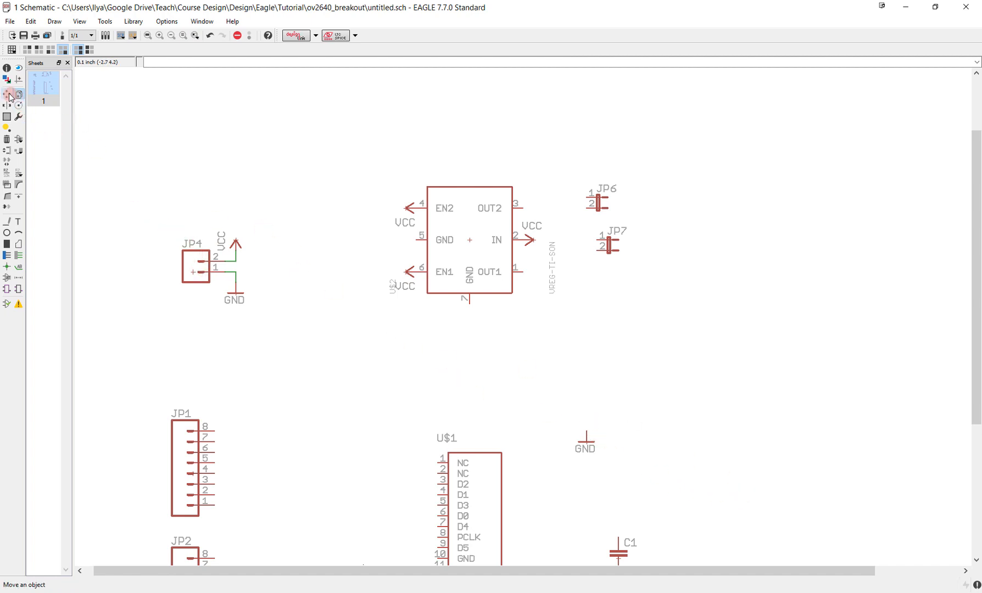
{"action": "left_click", "coordinate": [586, 444]}
{"action": "right_click", "coordinate": [409, 247]}
{"action": "right_click", "coordinate": [409, 247]}
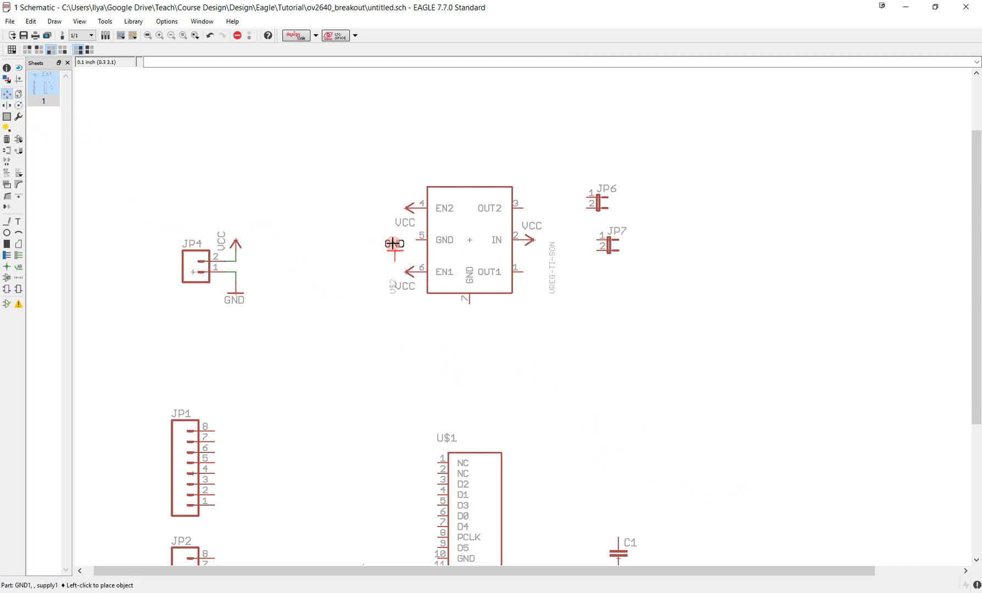
{"action": "right_click", "coordinate": [410, 248]}
{"action": "left_click", "coordinate": [411, 249]}
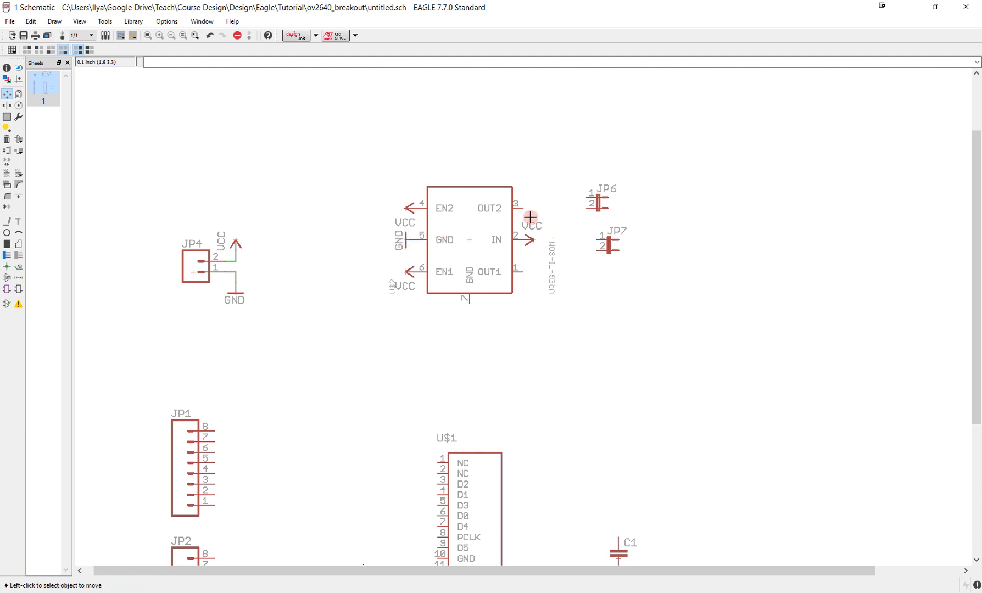
- Copy the two-pin header JP7 and place the duplicate directly below it
{"action": "scroll", "coordinate": [548, 249], "scroll_direction": "up", "scroll_amount": 1}
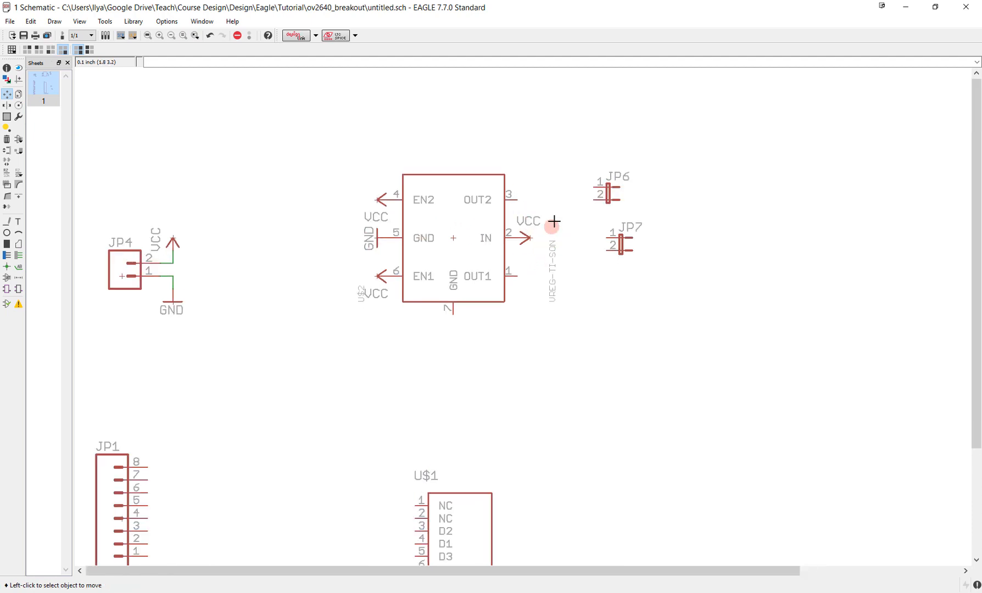
{"action": "middle_click_drag", "start_coordinate": [553, 224], "coordinate": [545, 313]}
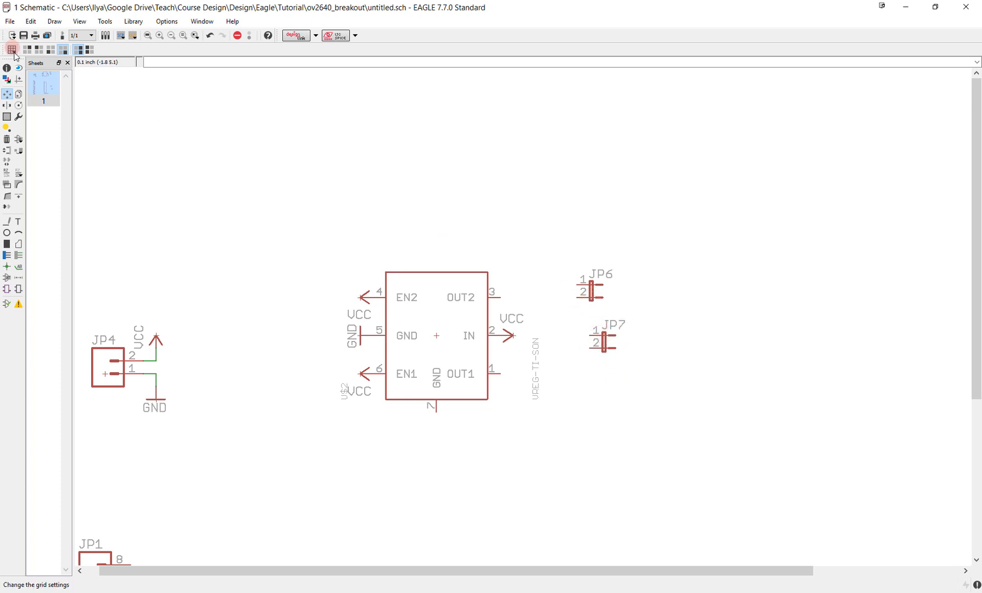
{"action": "left_click", "coordinate": [18, 94]}
{"action": "left_click", "coordinate": [599, 358]}
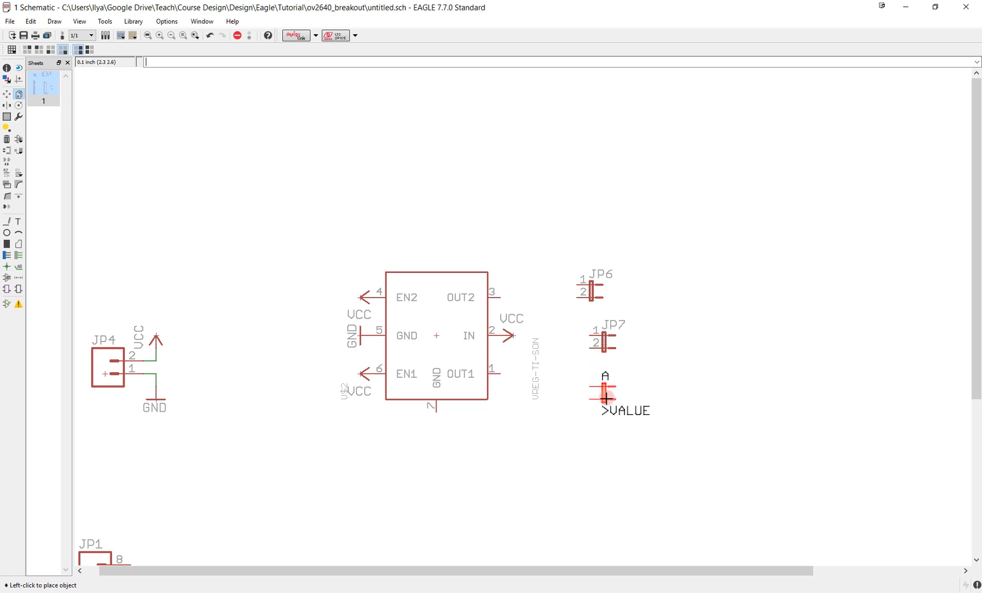
{"action": "left_click", "coordinate": [602, 393]}
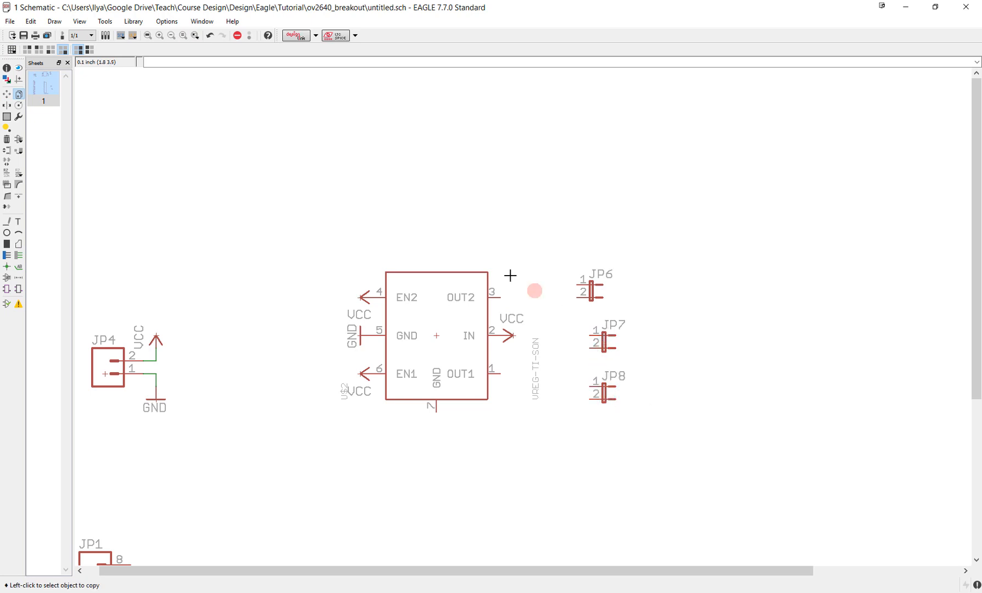
- Move JP7 level with the regulator's OUT2 pin and place JP6 directly above it, aligned in the same column
{"action": "left_click", "coordinate": [5, 97]}
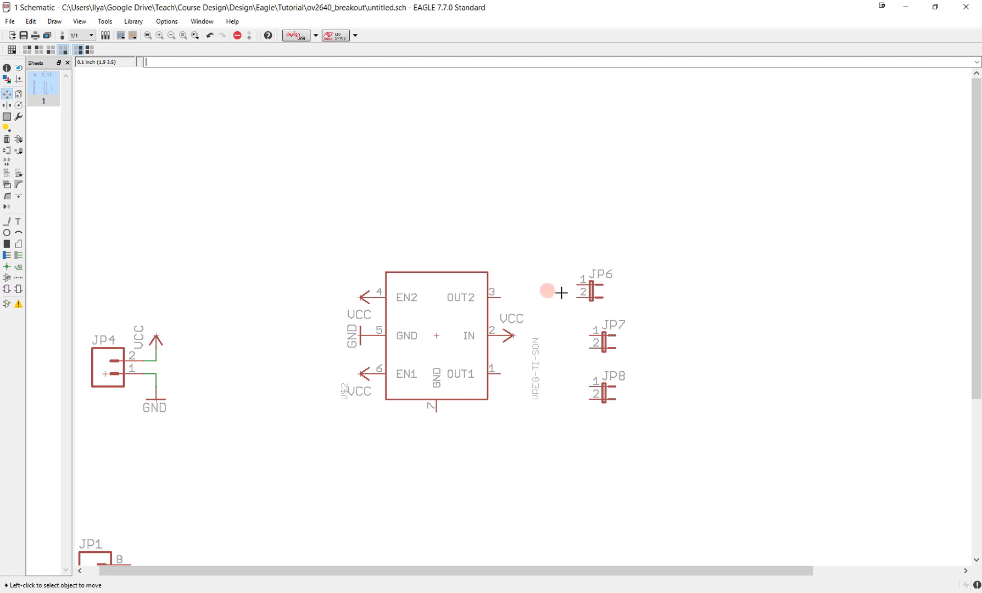
{"action": "left_click", "coordinate": [592, 288]}
{"action": "left_click", "coordinate": [591, 224]}
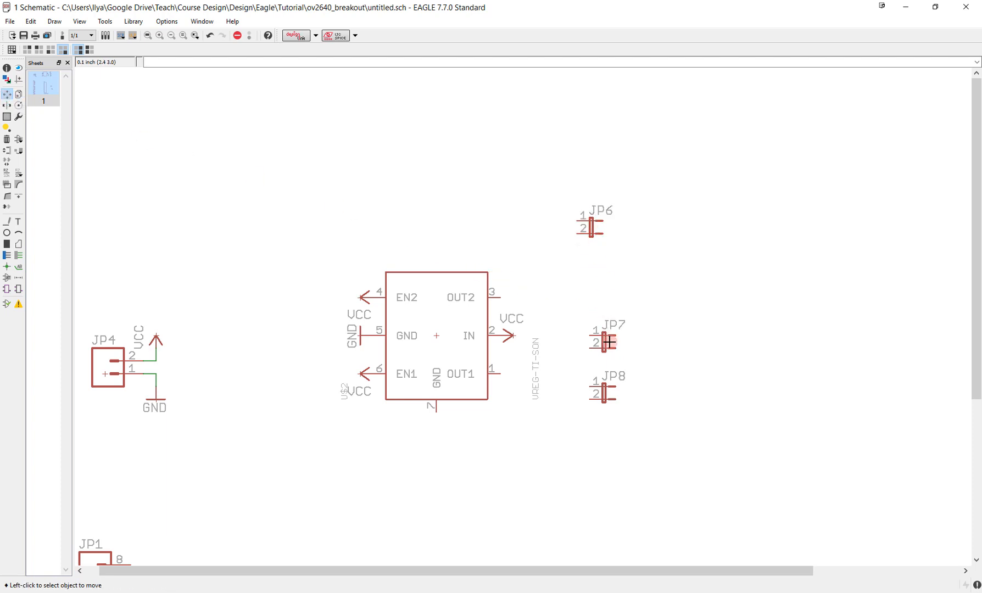
{"action": "left_click", "coordinate": [605, 342]}
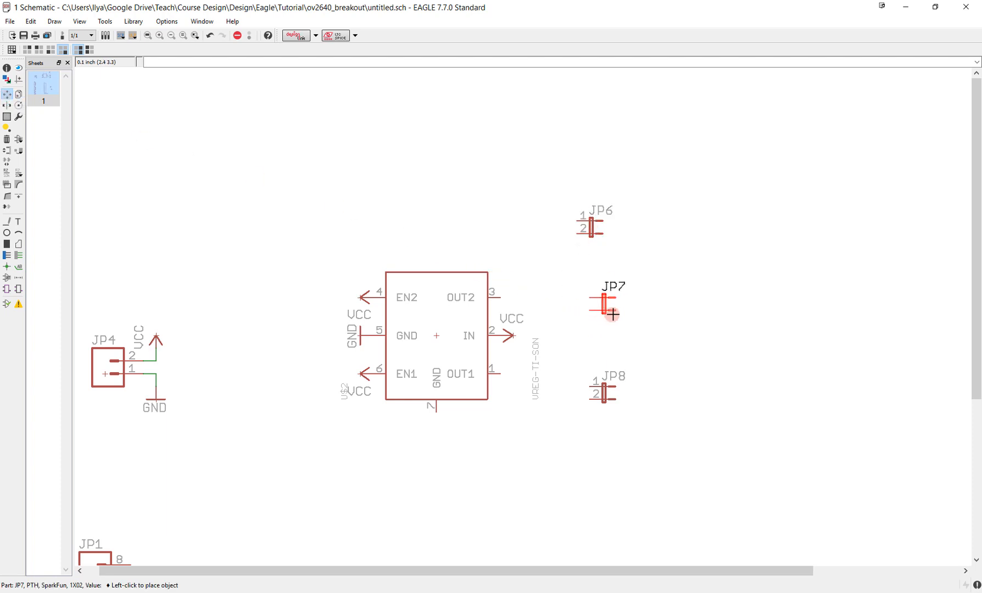
{"action": "left_click", "coordinate": [610, 313]}
{"action": "left_click", "coordinate": [594, 232]}
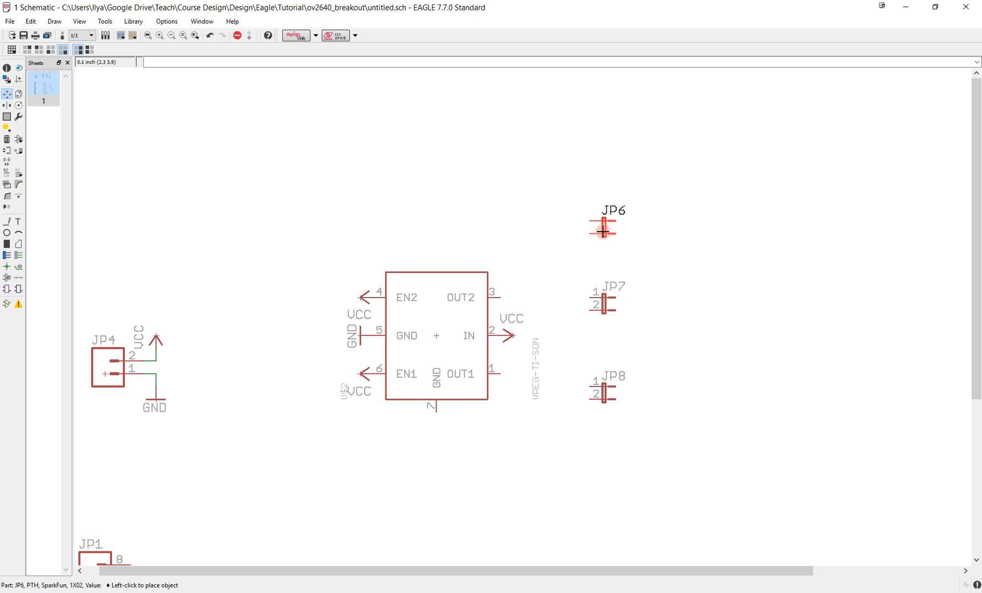
{"action": "left_click", "coordinate": [606, 245]}
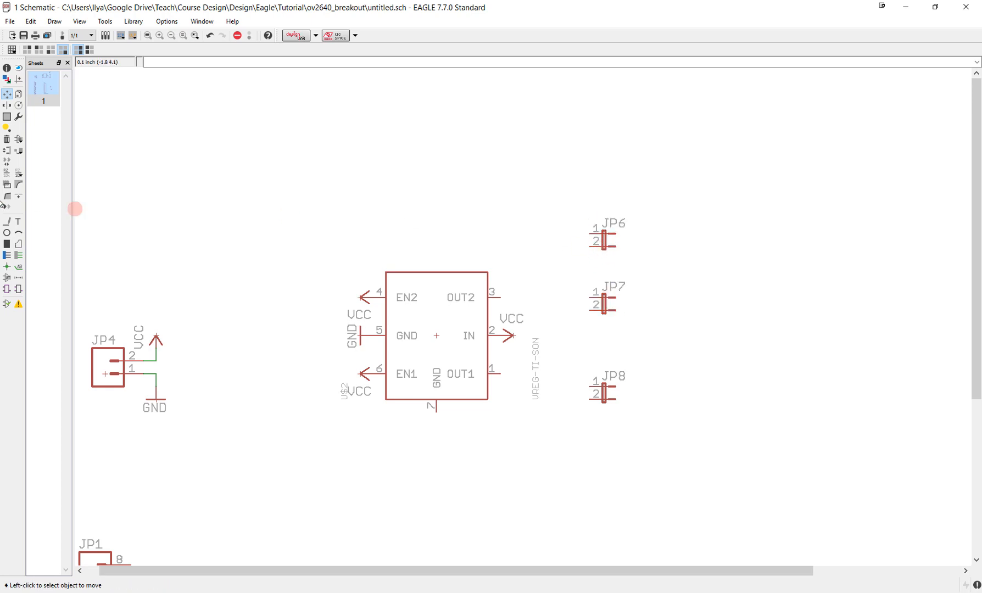
- Wire regulator pin 3 (OUT2) to JP7 pin 1 and branch that net up to JP6 pin 1
{"action": "left_click", "coordinate": [18, 255]}
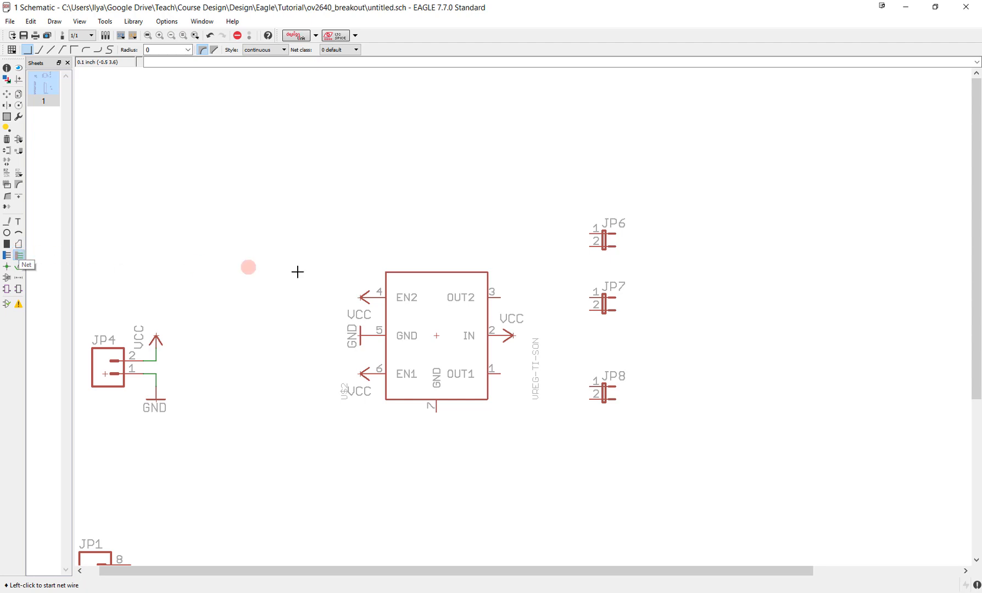
{"action": "left_click", "coordinate": [501, 296]}
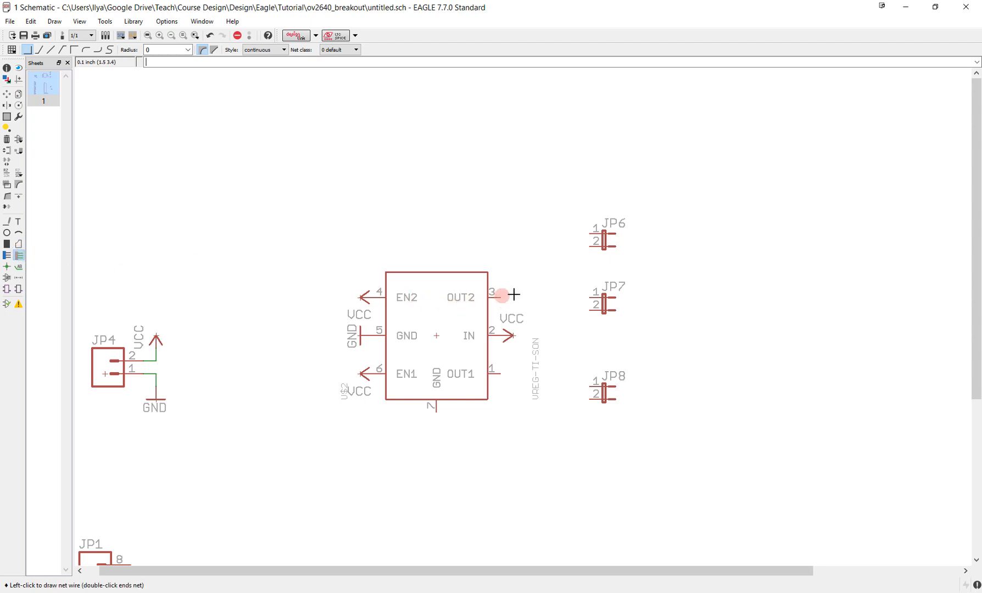
{"action": "left_click", "coordinate": [590, 299]}
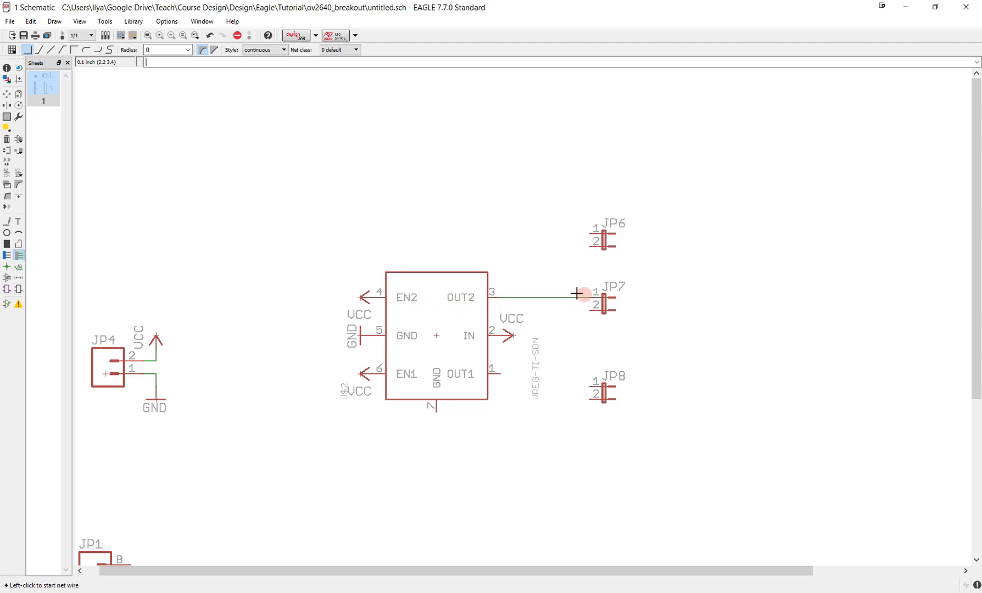
{"action": "left_click", "coordinate": [513, 298]}
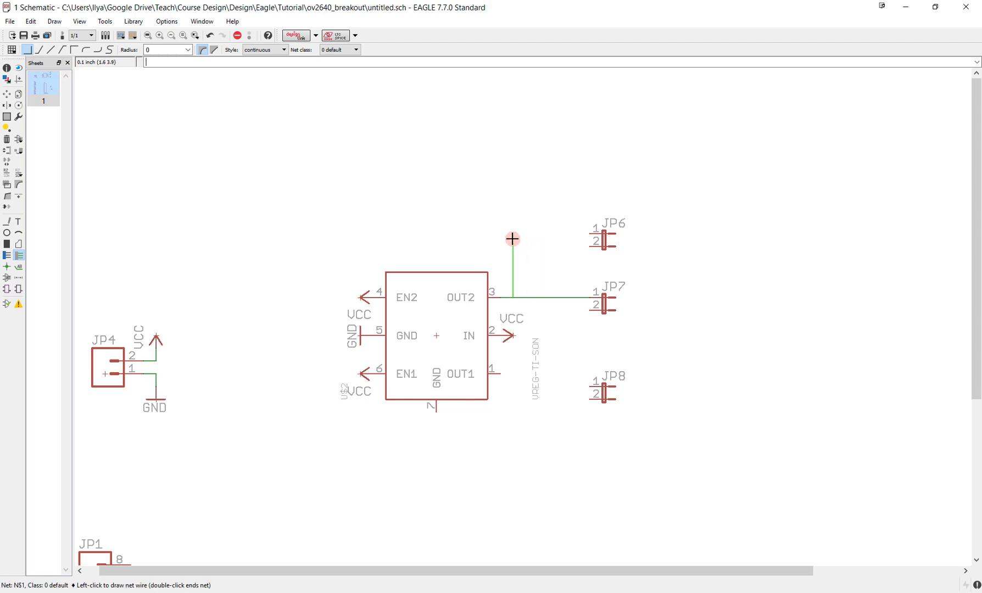
{"action": "left_click", "coordinate": [512, 234]}
{"action": "left_click", "coordinate": [590, 233]}
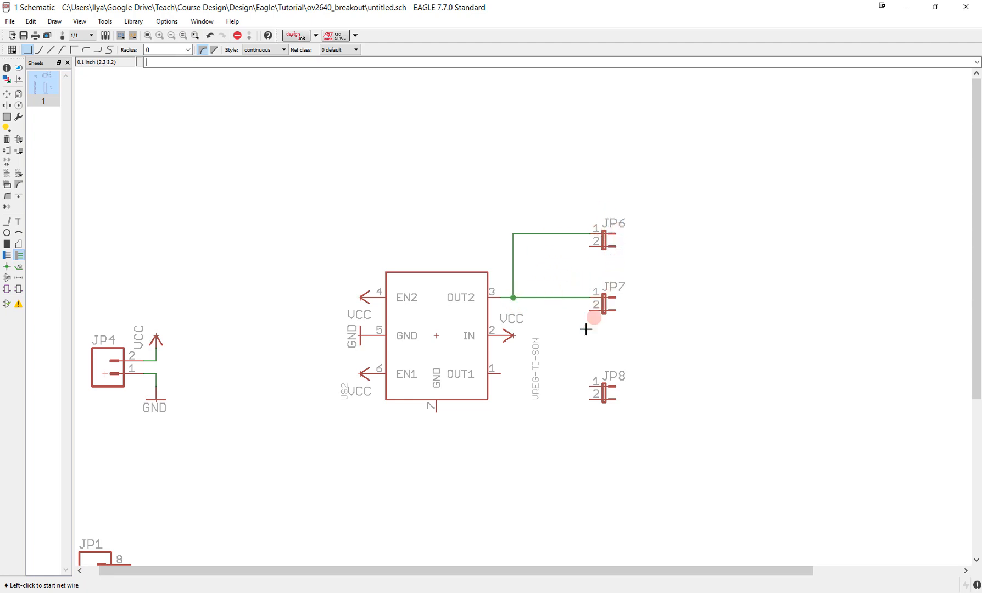
- Move JP8 level with the regulator's OUT1 pin and wire OUT1 to JP8 pin 1
{"action": "left_click", "coordinate": [6, 97]}
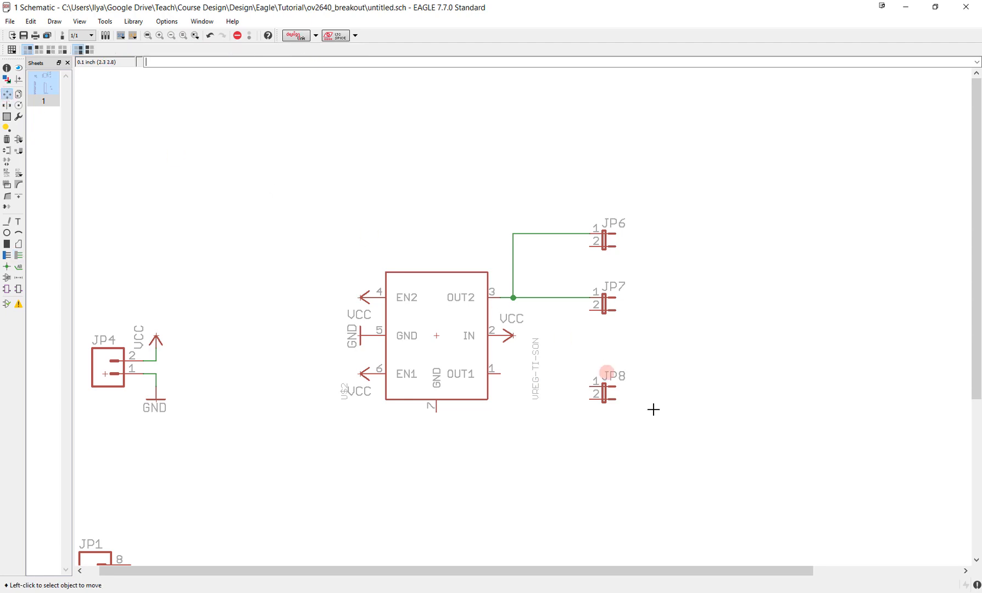
{"action": "left_click", "coordinate": [604, 388]}
{"action": "left_click", "coordinate": [603, 375]}
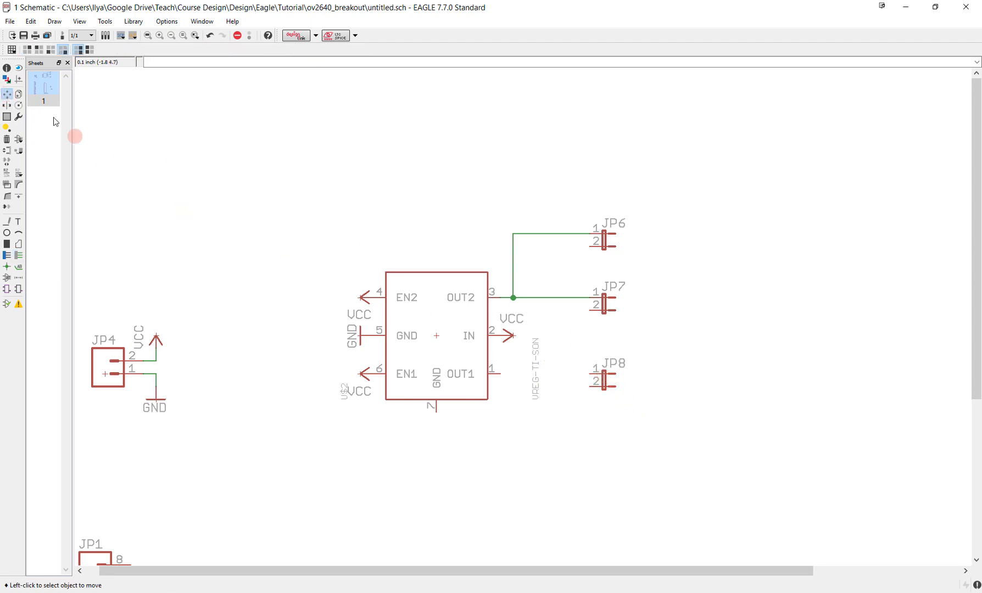
{"action": "left_click", "coordinate": [18, 255]}
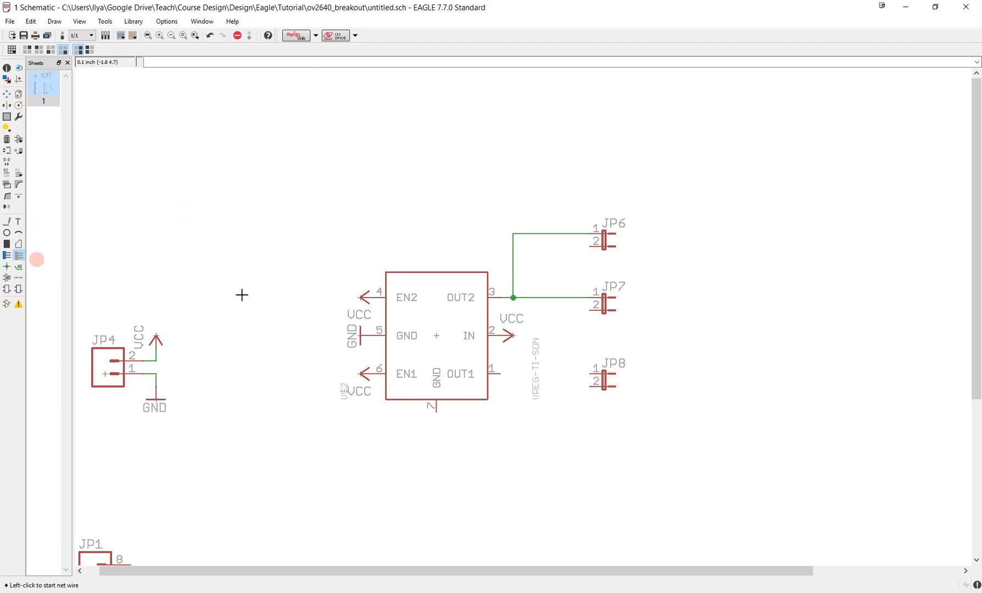
{"action": "left_click", "coordinate": [501, 375]}
{"action": "left_click", "coordinate": [588, 375]}
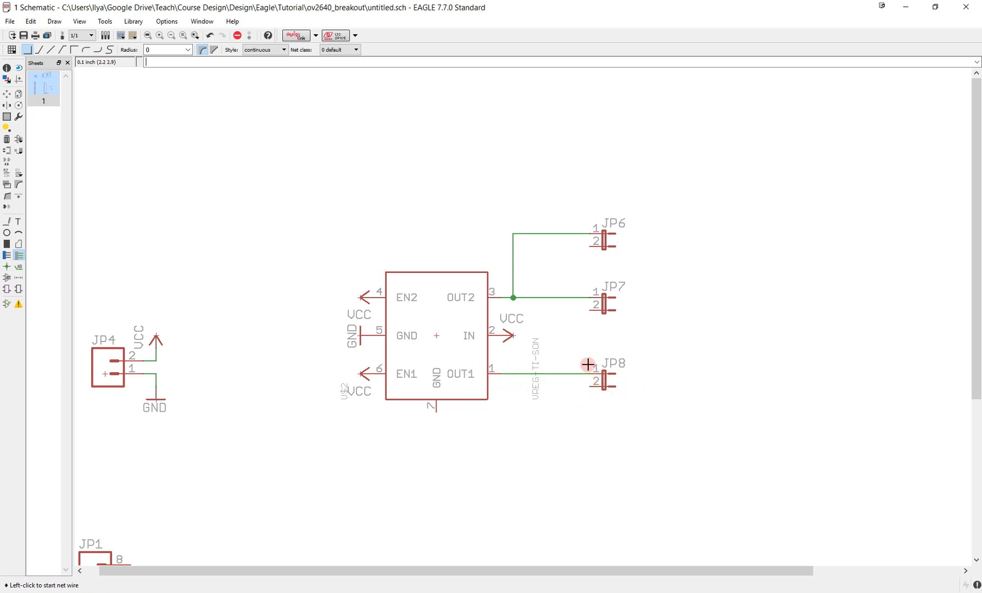
- Draw short open-ended net stubs toward the regulator from pin 2 of JP6, JP7 and JP8
{"action": "left_click", "coordinate": [588, 247]}
{"action": "double_click", "coordinate": [539, 247]}
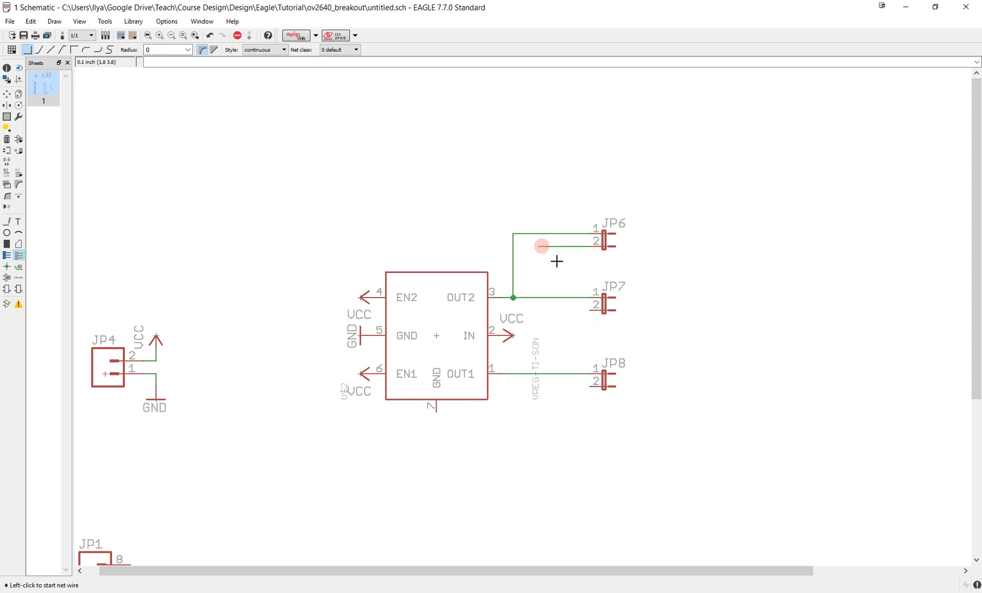
{"action": "left_click", "coordinate": [590, 311]}
{"action": "double_click", "coordinate": [539, 310]}
{"action": "left_click", "coordinate": [591, 387]}
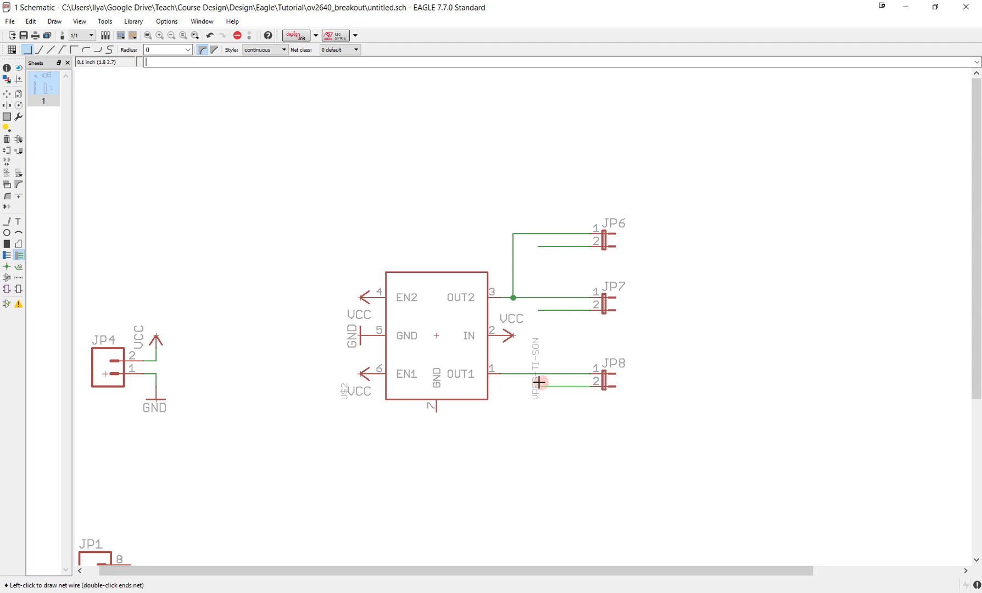
{"action": "double_click", "coordinate": [538, 385]}
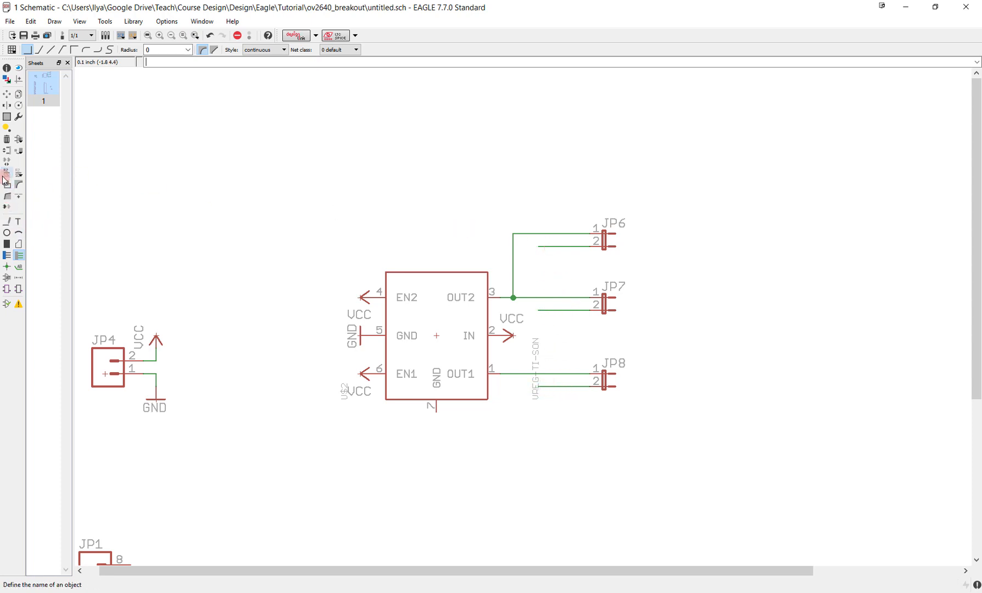
- Place net name labels on the pin 2 stubs of JP6, JP7 and JP8
{"action": "left_click", "coordinate": [18, 267]}
{"action": "left_click", "coordinate": [543, 246]}
{"action": "left_click", "coordinate": [541, 247]}
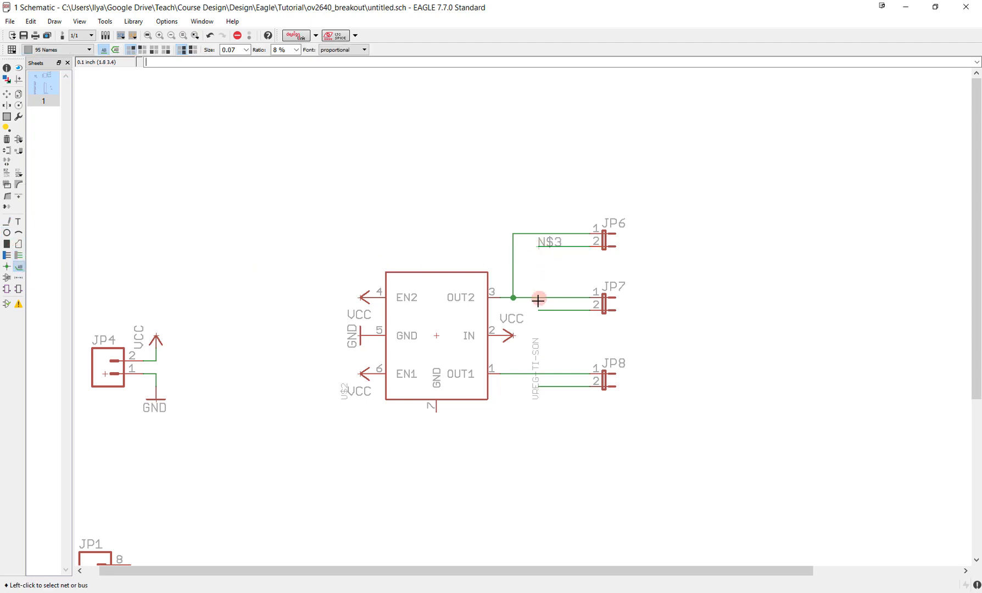
{"action": "left_click", "coordinate": [536, 310]}
{"action": "left_click", "coordinate": [540, 313]}
{"action": "left_click", "coordinate": [539, 387]}
{"action": "left_click", "coordinate": [541, 386]}
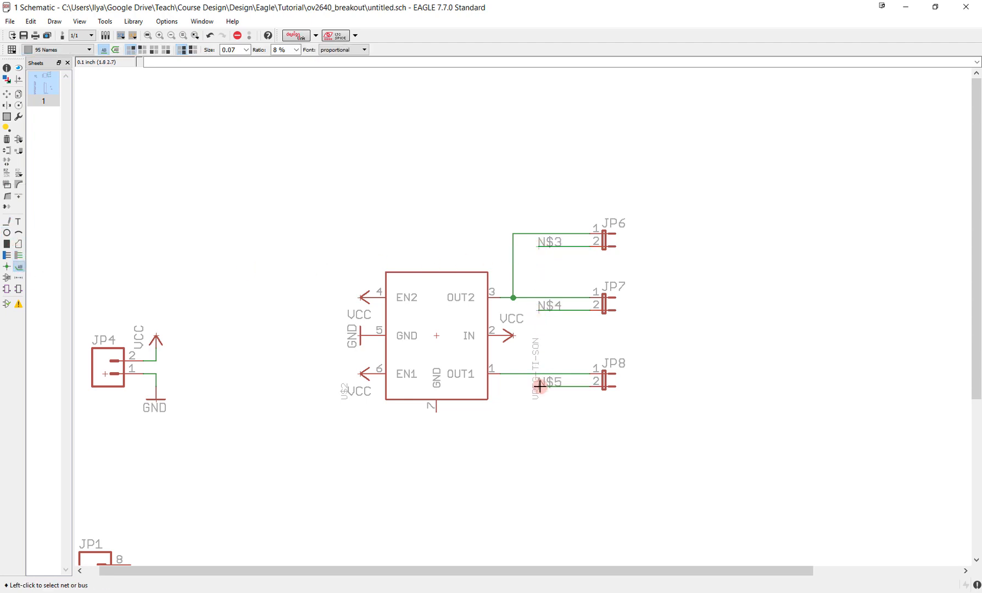
- Rename the net on JP6 pin 2 to DOVDD
{"action": "left_click", "coordinate": [7, 173]}
{"action": "left_click", "coordinate": [543, 248]}
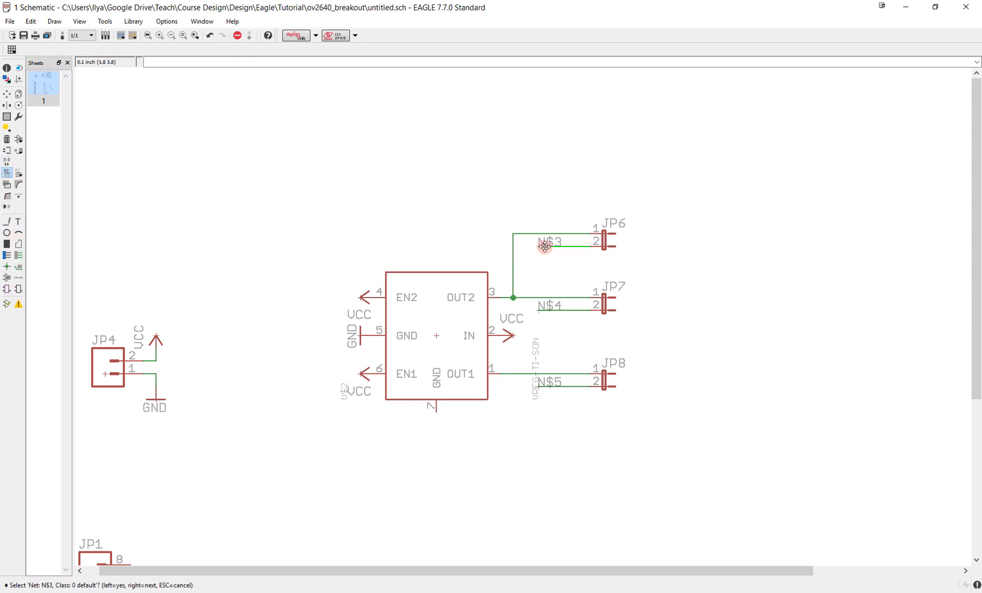
{"action": "left_click", "coordinate": [545, 248]}
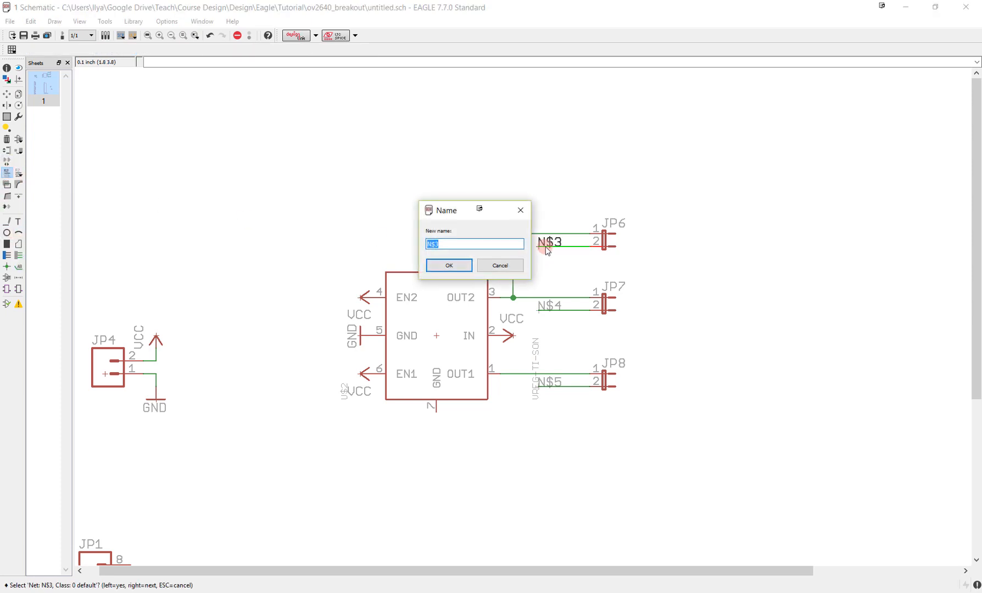
{"action": "type", "text": "DOVDD"}
{"action": "key", "text": "Return"}
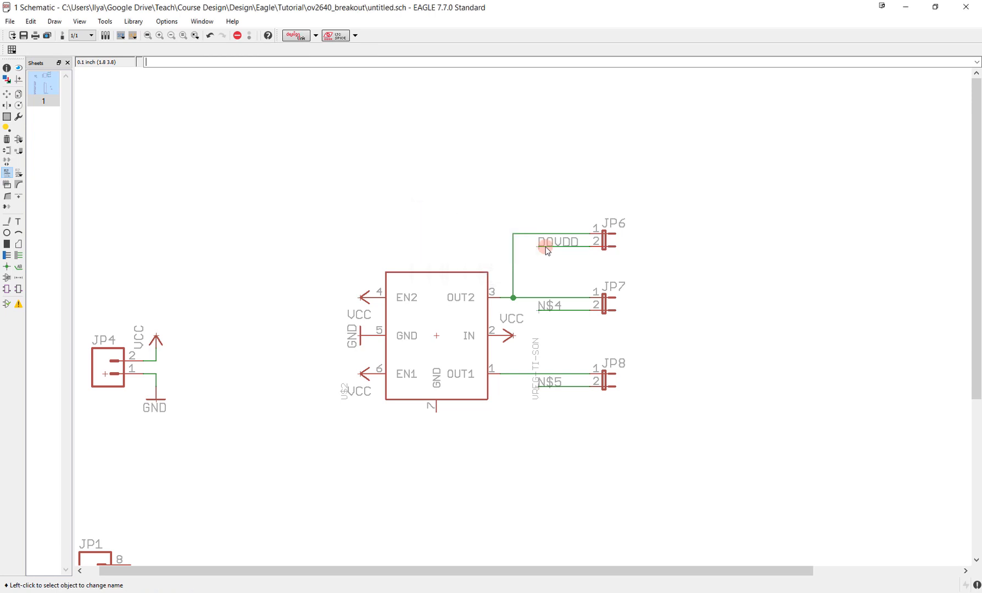
- Rename the net on JP7 pin 2 to AVDD
{"action": "left_click", "coordinate": [542, 314]}
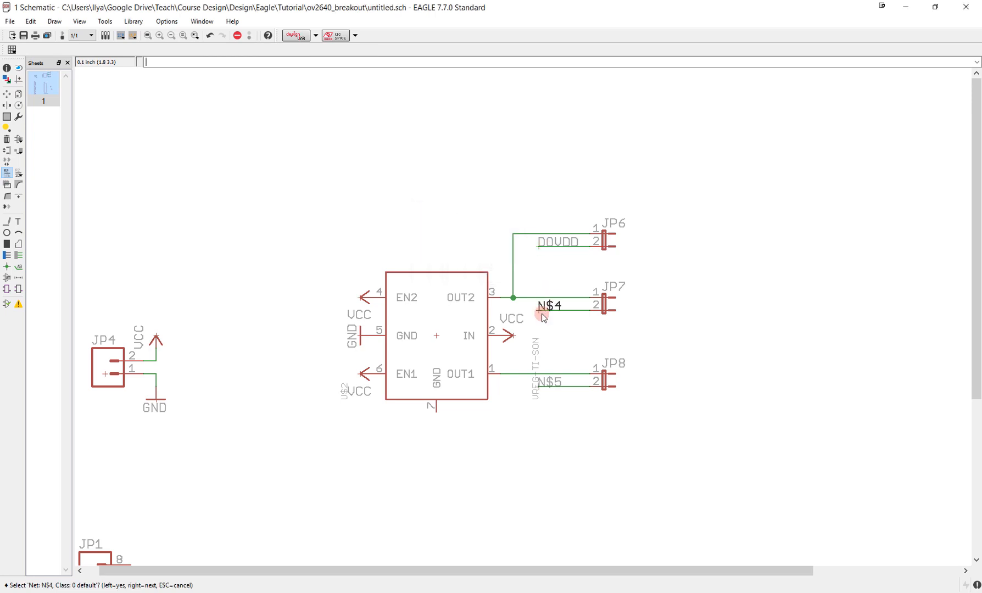
{"action": "left_click", "coordinate": [543, 316]}
{"action": "type", "text": "AVDD"}
{"action": "key", "text": "Return"}
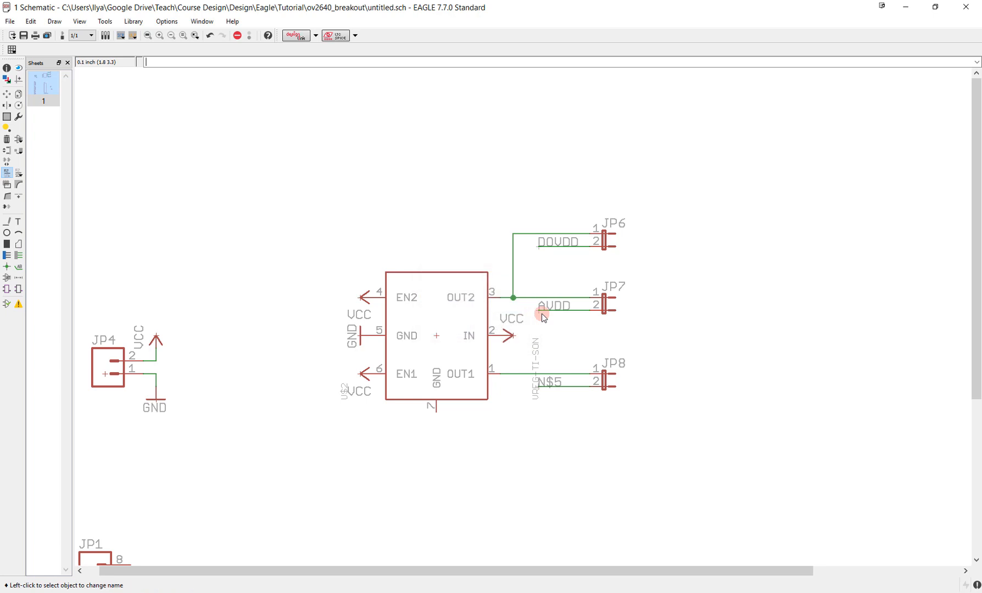
- Rename the net on JP8 pin 2 to DVDD
{"action": "left_click", "coordinate": [541, 386]}
{"action": "left_click", "coordinate": [541, 386]}
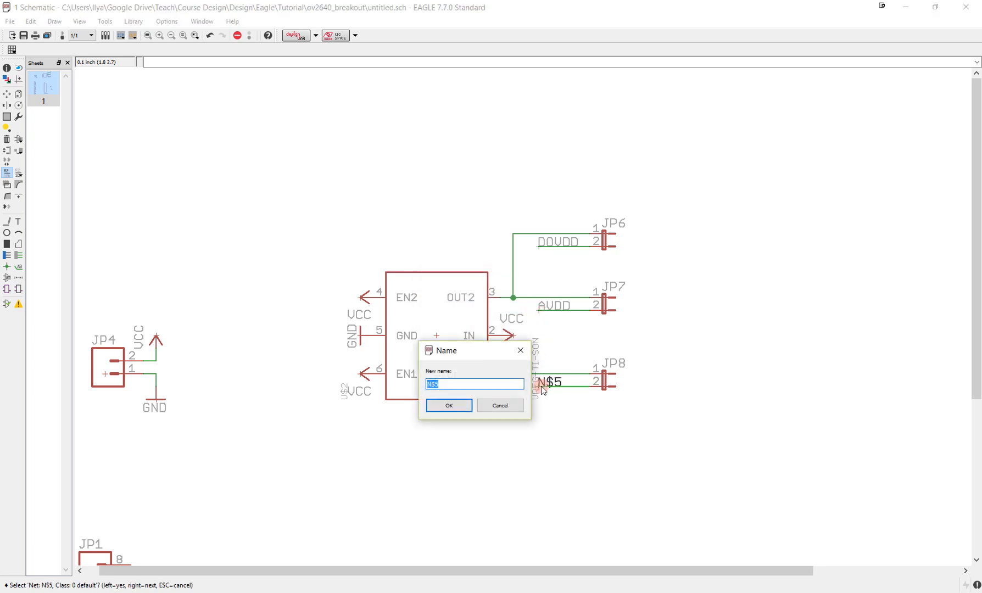
{"action": "type", "text": "DVDD"}
{"action": "key", "text": "Return"}
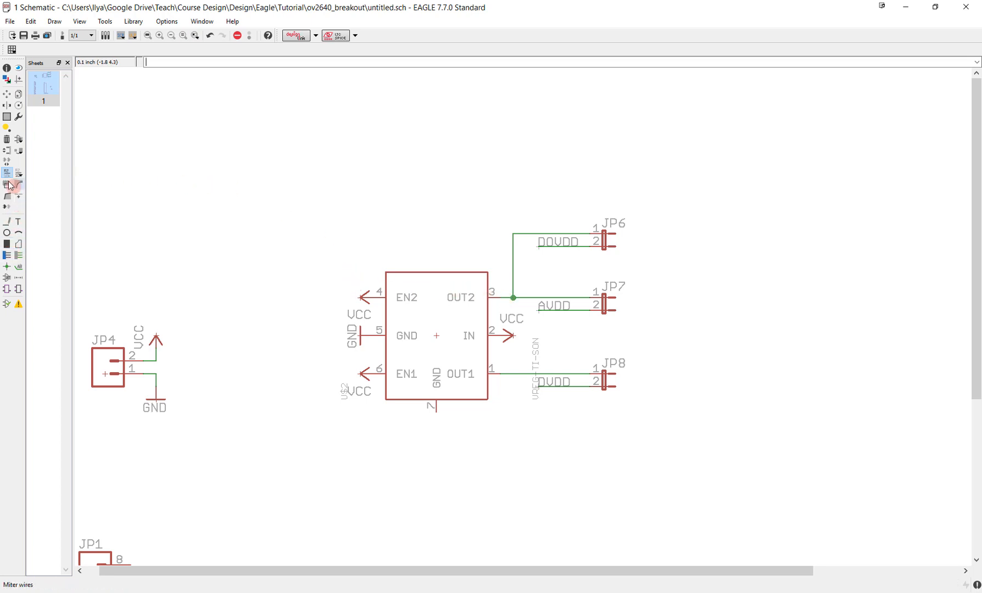
- Move capacitor C1 inside the regulator symbol, rotated 90 degrees so its leads are horizontal, in line with the OUT2 pin
{"action": "left_click", "coordinate": [7, 99]}
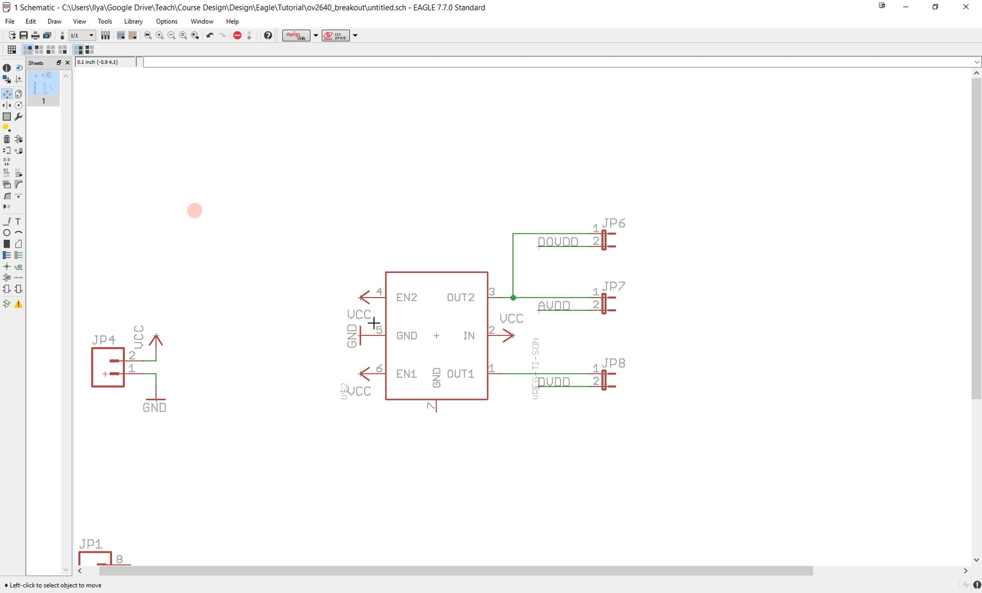
{"action": "scroll", "coordinate": [509, 324], "scroll_direction": "down", "scroll_amount": 5}
{"action": "left_click", "coordinate": [581, 437]}
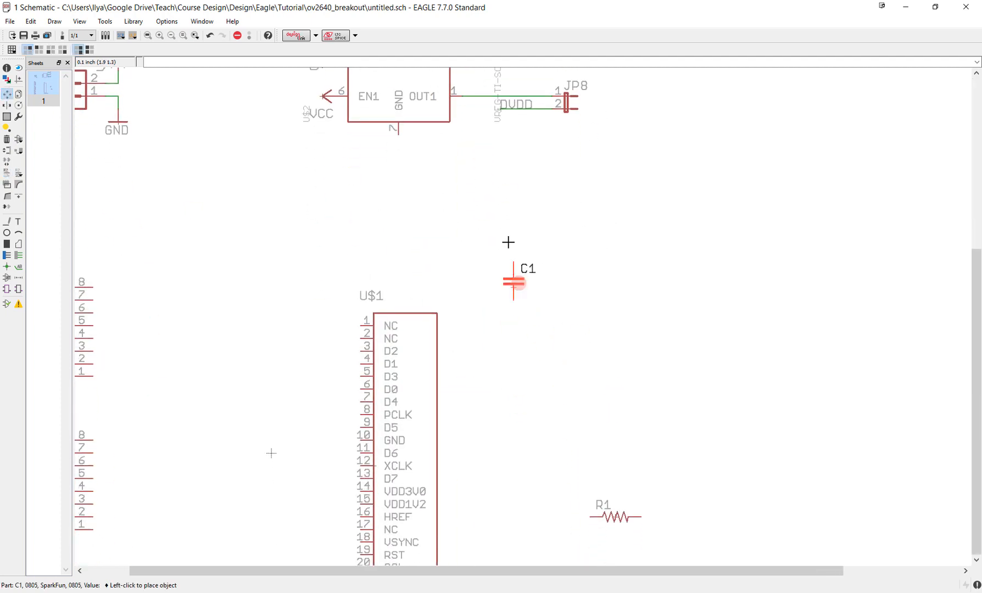
{"action": "middle_click_drag", "start_coordinate": [500, 179], "coordinate": [531, 418]}
{"action": "scroll", "coordinate": [392, 242], "scroll_direction": "up", "scroll_amount": 3}
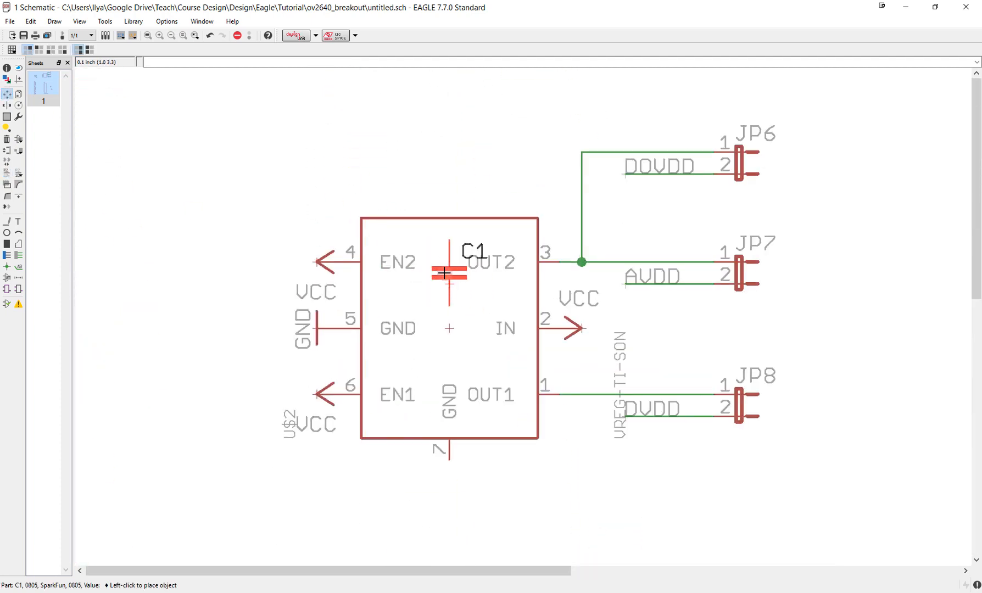
{"action": "right_click", "coordinate": [452, 260]}
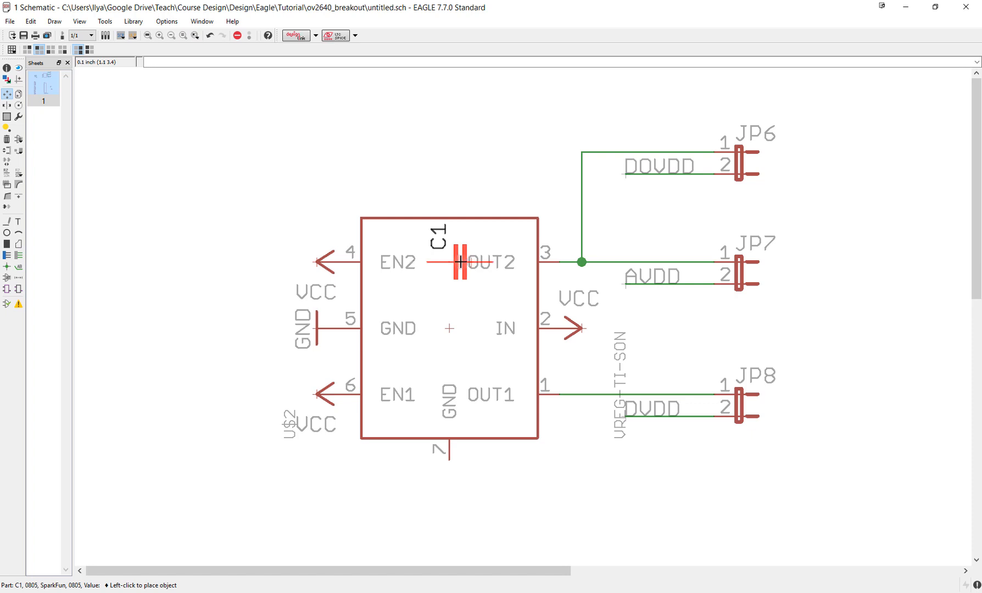
{"action": "left_click", "coordinate": [461, 262]}
- Copy capacitor C1 twice inside the regulator symbol, in line with the IN and OUT1 pins
{"action": "left_click", "coordinate": [18, 94]}
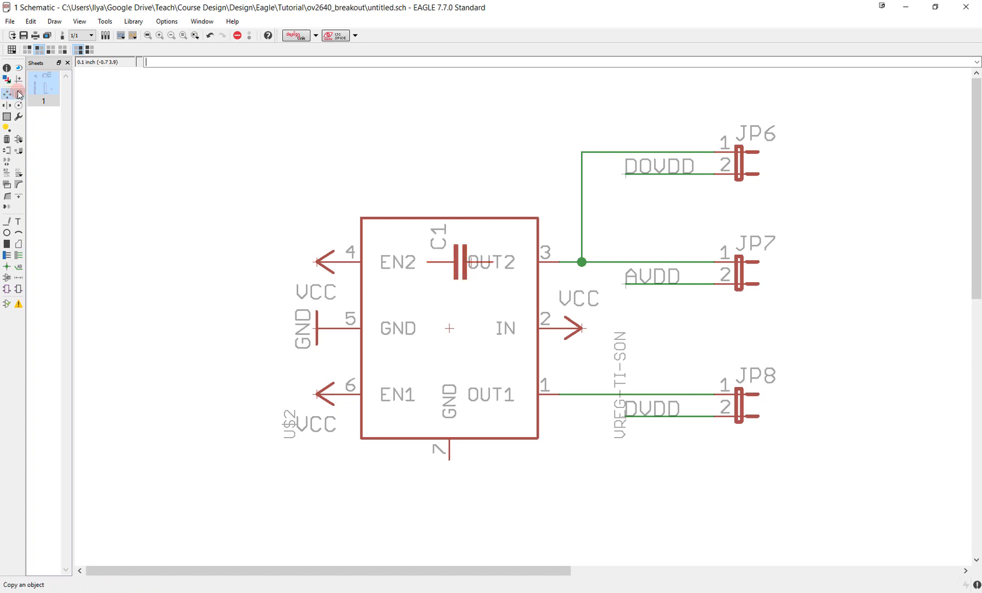
{"action": "left_click", "coordinate": [461, 262]}
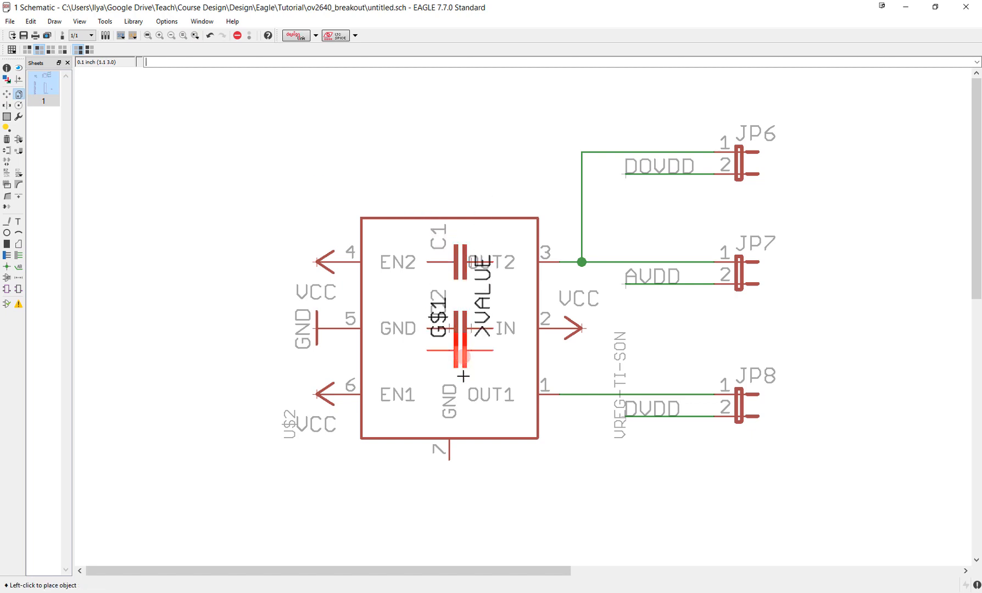
{"action": "left_click", "coordinate": [461, 395]}
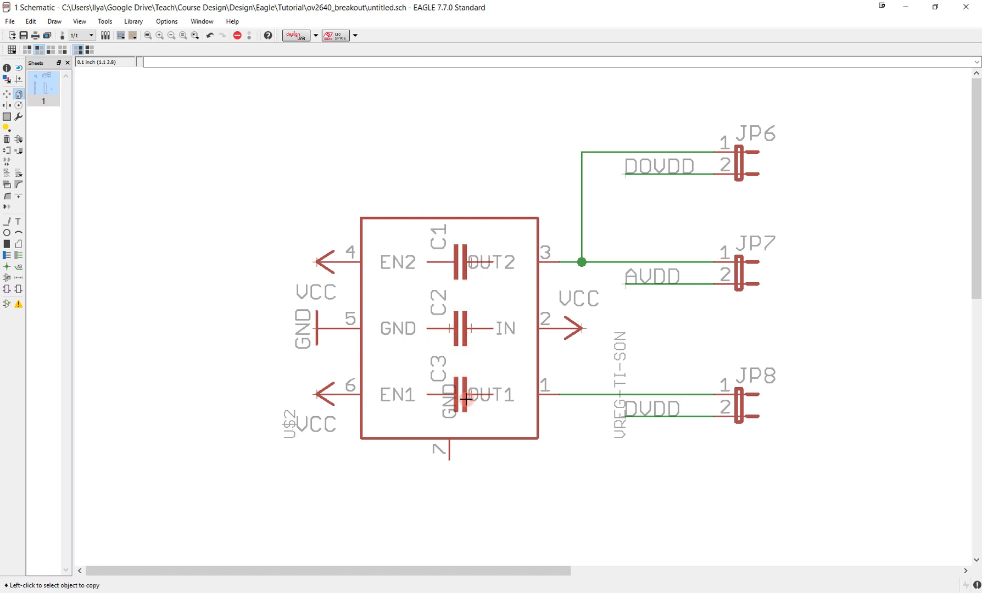
- Wire capacitor C1 between the regulator's OUT2 pin 3 and GND pin 5 with nets routed inside the symbol
{"action": "left_click", "coordinate": [17, 256]}
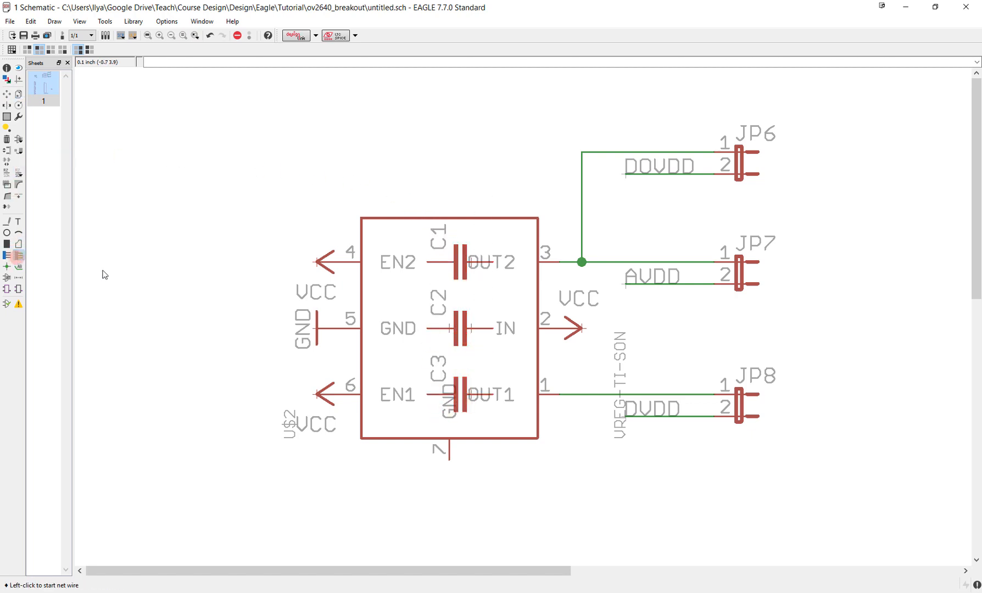
{"action": "left_click", "coordinate": [559, 262]}
{"action": "left_click", "coordinate": [497, 259]}
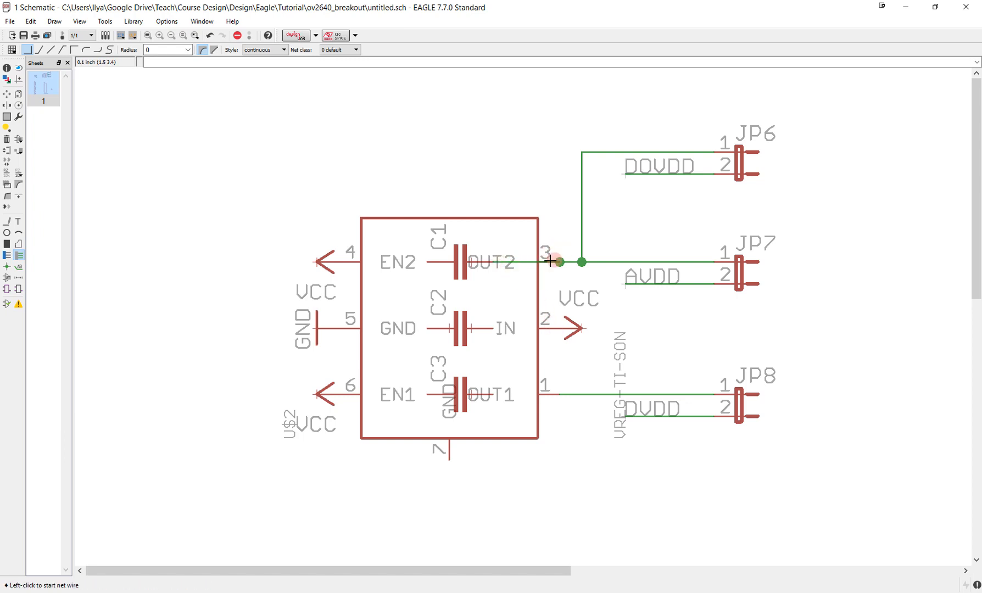
{"action": "left_click", "coordinate": [427, 262]}
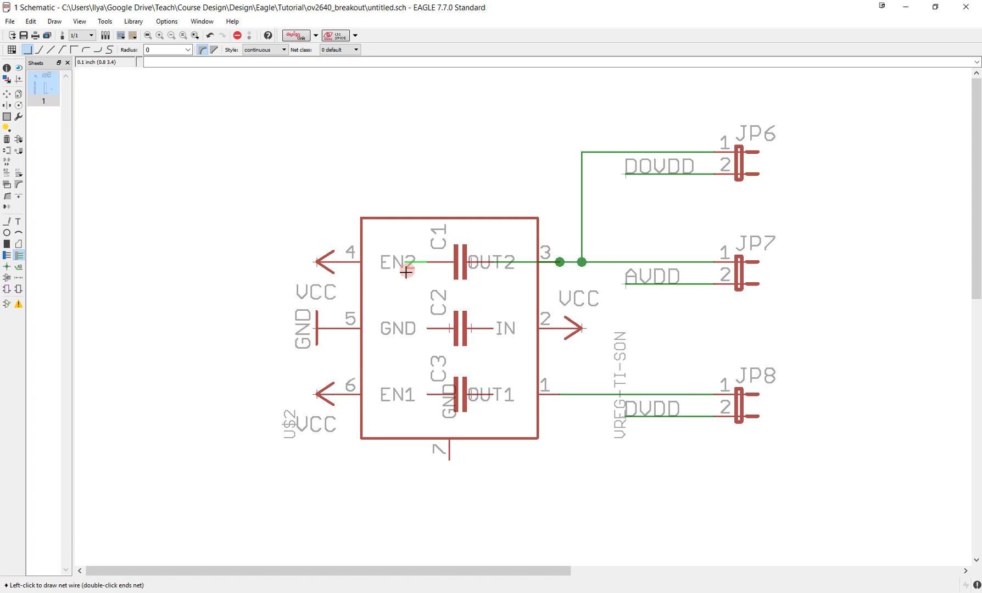
{"action": "left_click", "coordinate": [398, 328]}
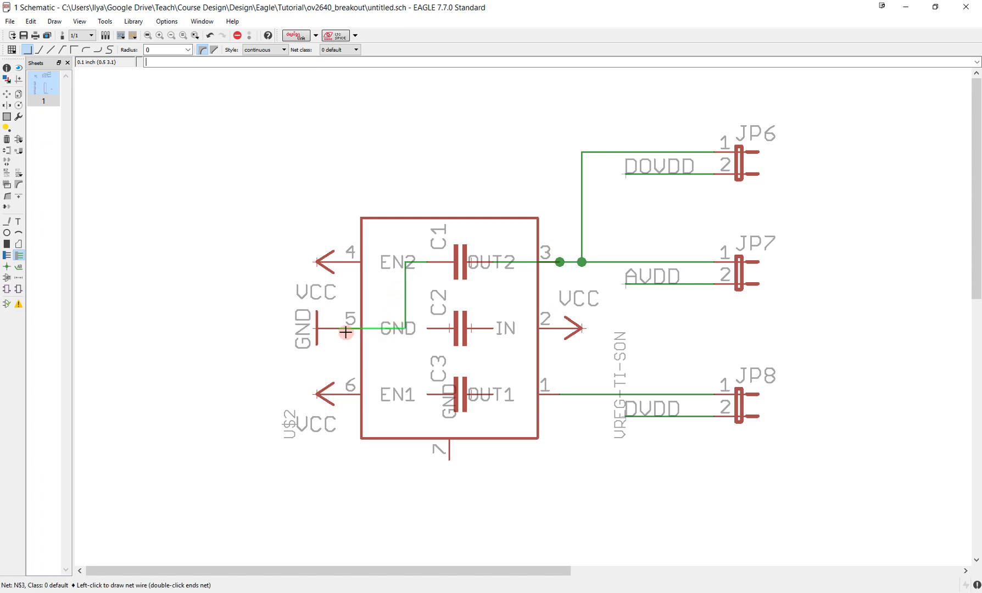
{"action": "left_click", "coordinate": [345, 332]}
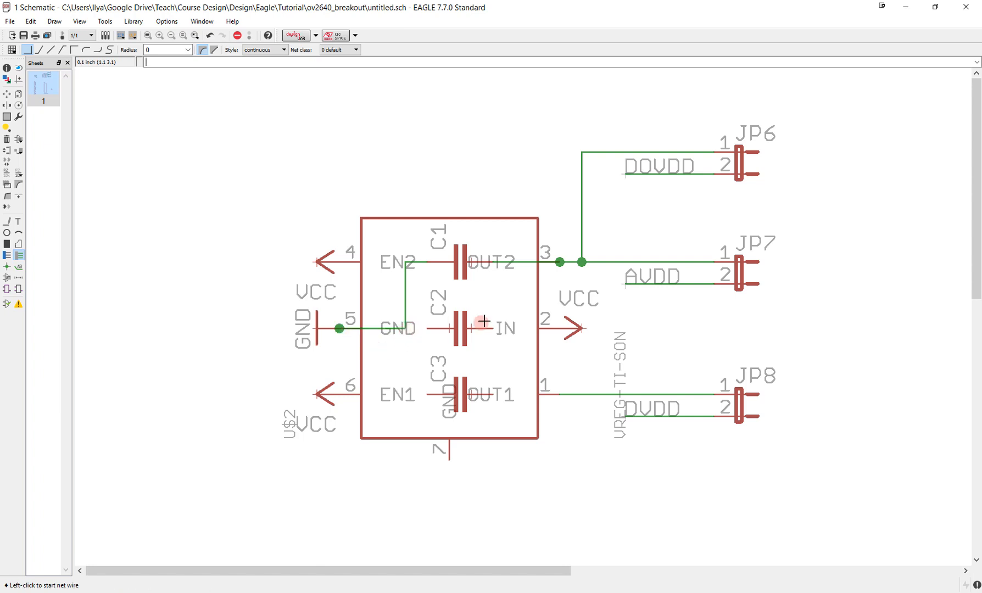
- Wire capacitor C3 between OUT1 pin 1 and the ground net, and C2 between IN pin 2 and the same ground net
{"action": "left_click", "coordinate": [557, 395]}
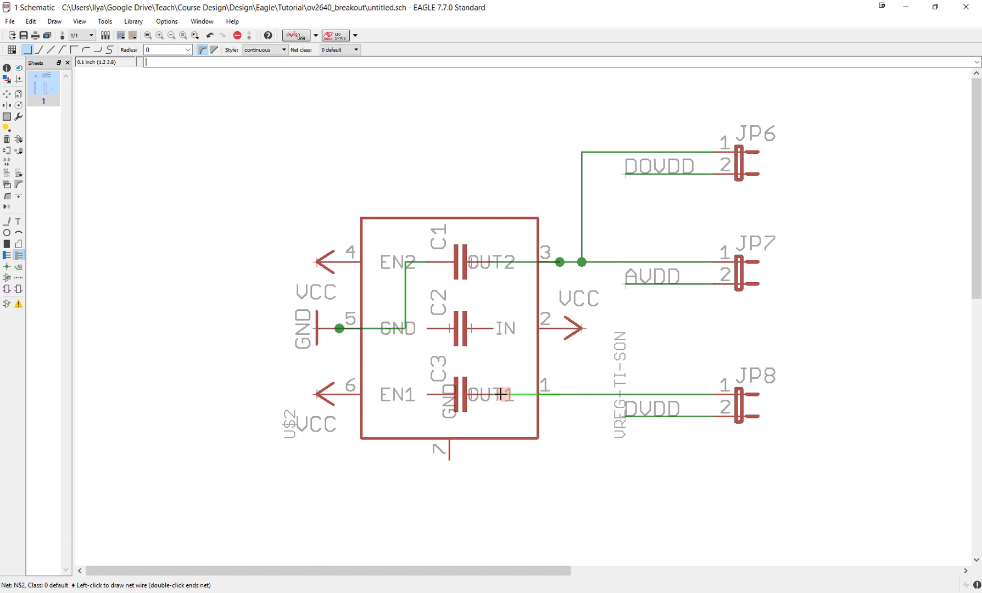
{"action": "left_click", "coordinate": [494, 396]}
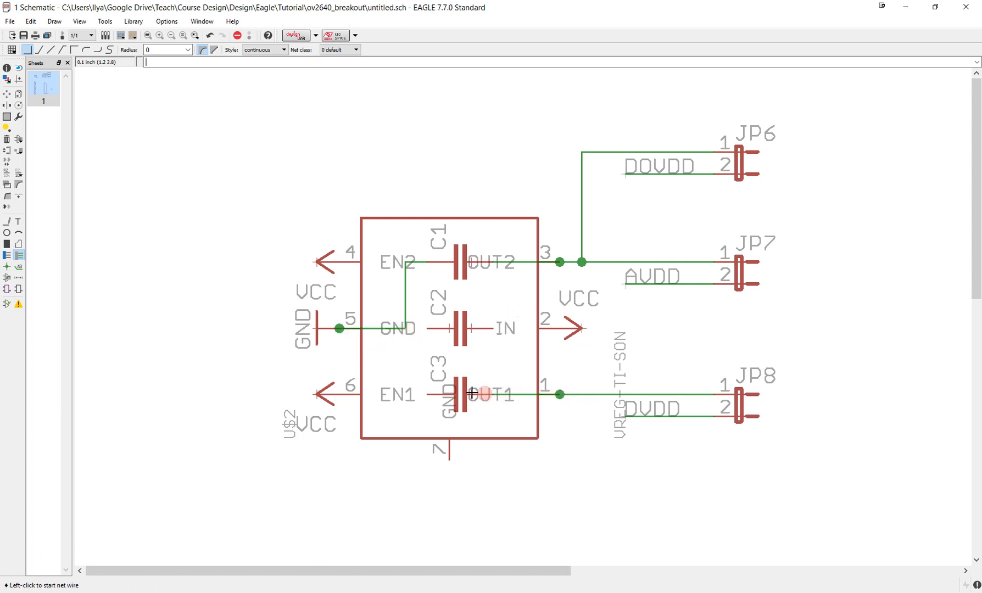
{"action": "left_click", "coordinate": [428, 394]}
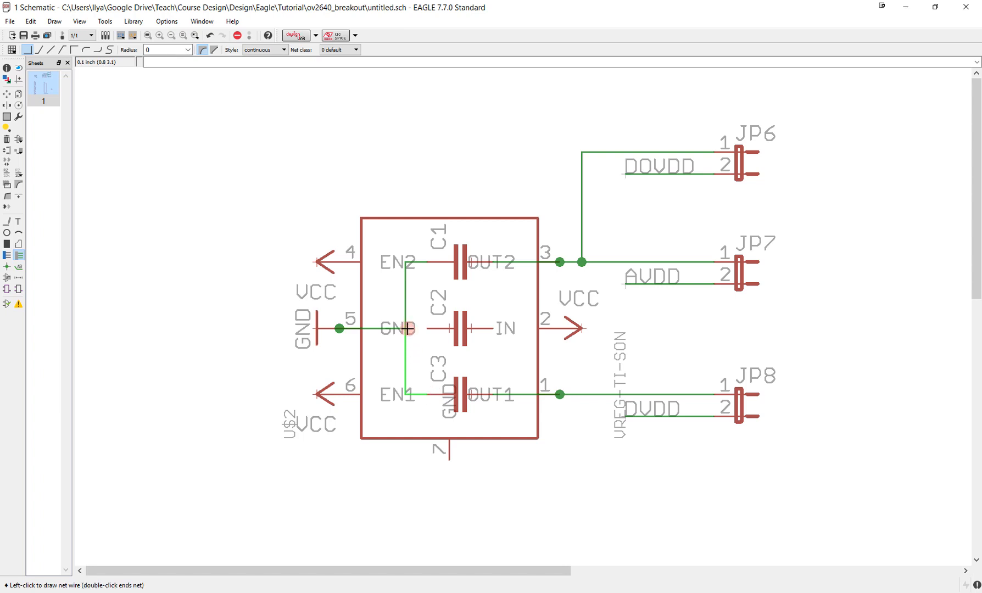
{"action": "left_click", "coordinate": [407, 328]}
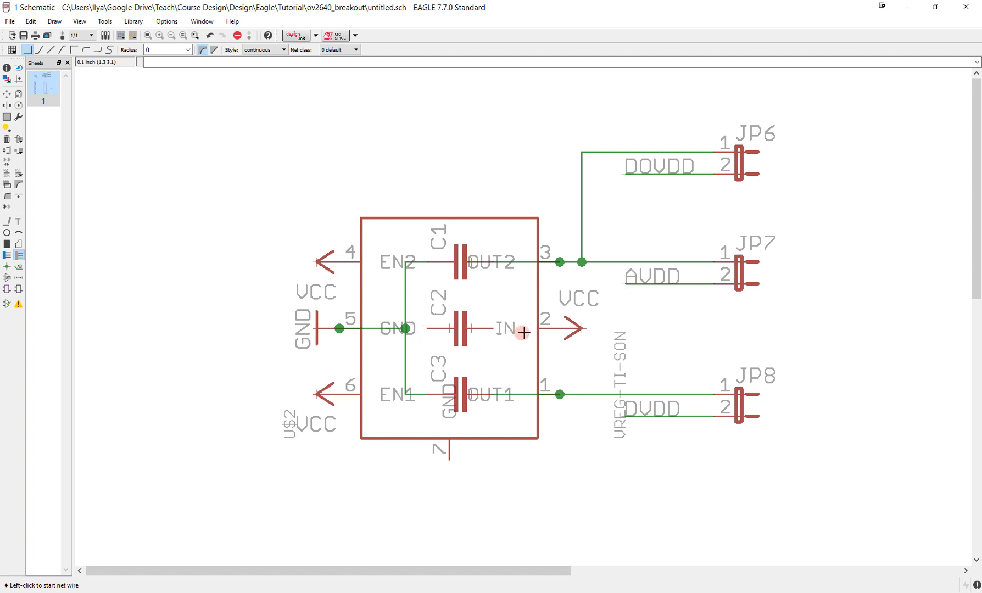
{"action": "left_click", "coordinate": [560, 328]}
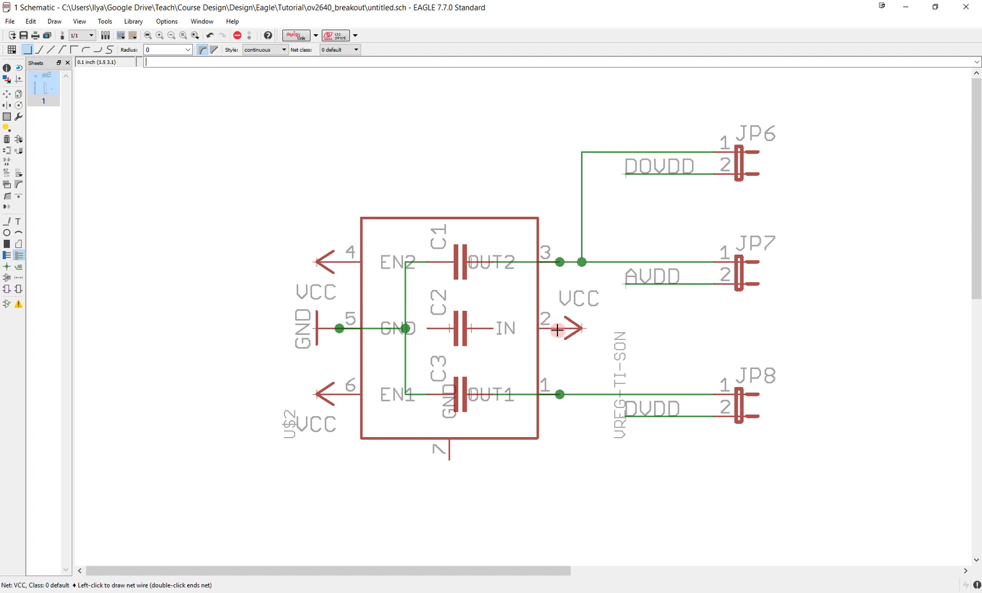
{"action": "left_click", "coordinate": [493, 328]}
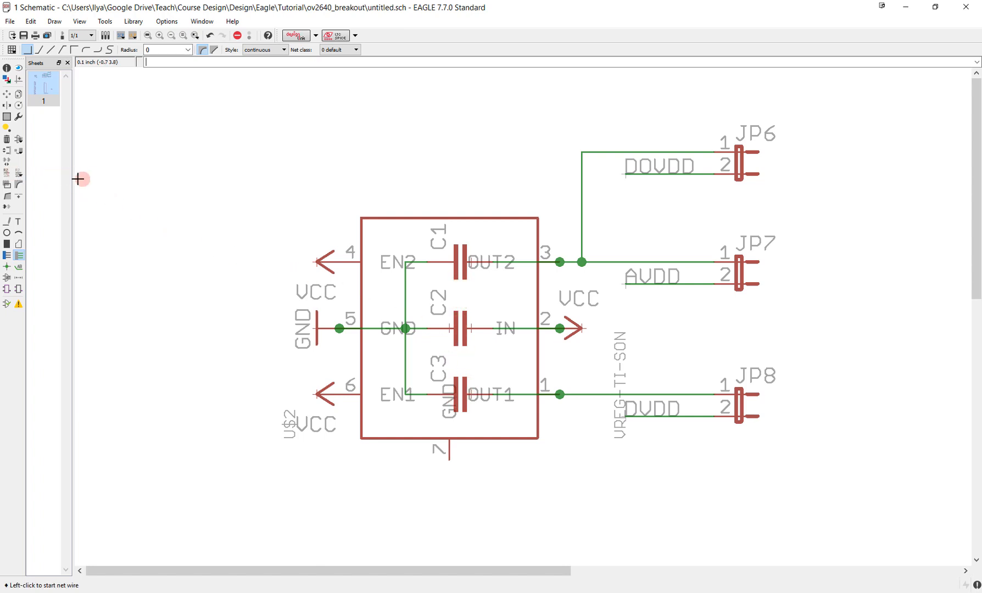
- Set the values of capacitors C1, C2 and C3 to 1uF
{"action": "left_click", "coordinate": [17, 174]}
{"action": "left_click", "coordinate": [461, 269]}
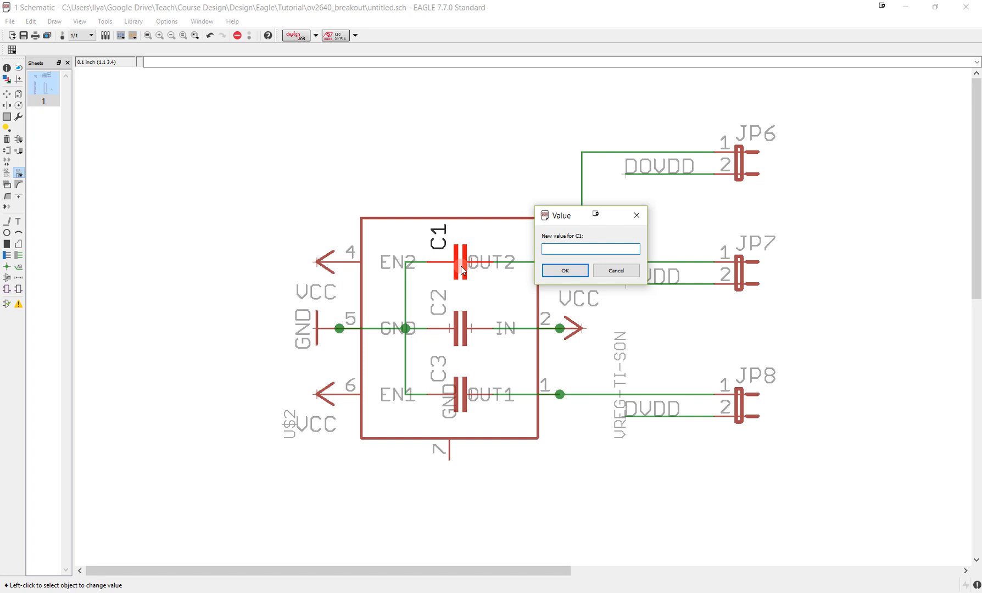
{"action": "key", "text": "Return"}
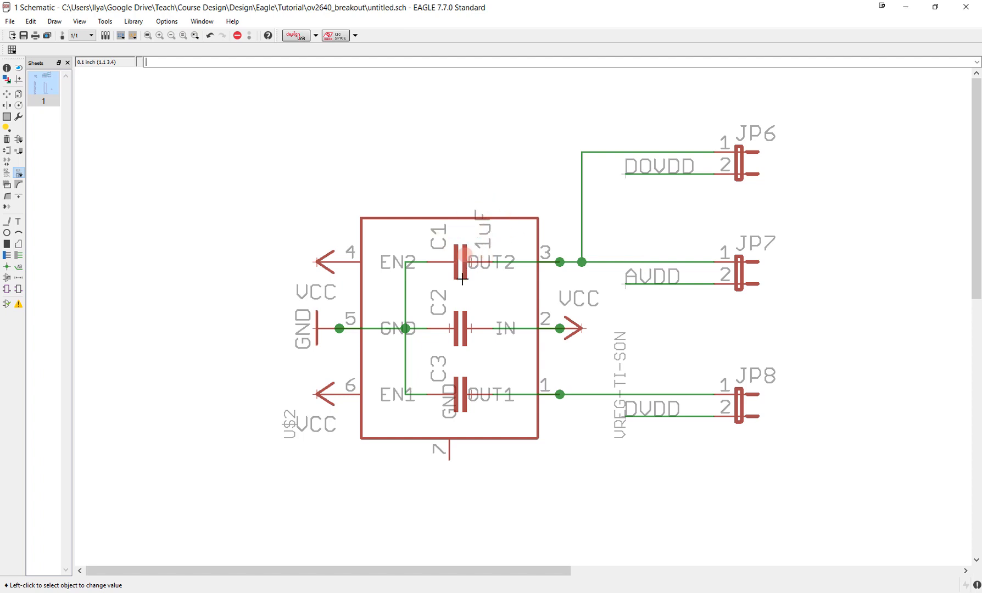
{"action": "left_click", "coordinate": [462, 336]}
{"action": "left_click", "coordinate": [462, 337]}
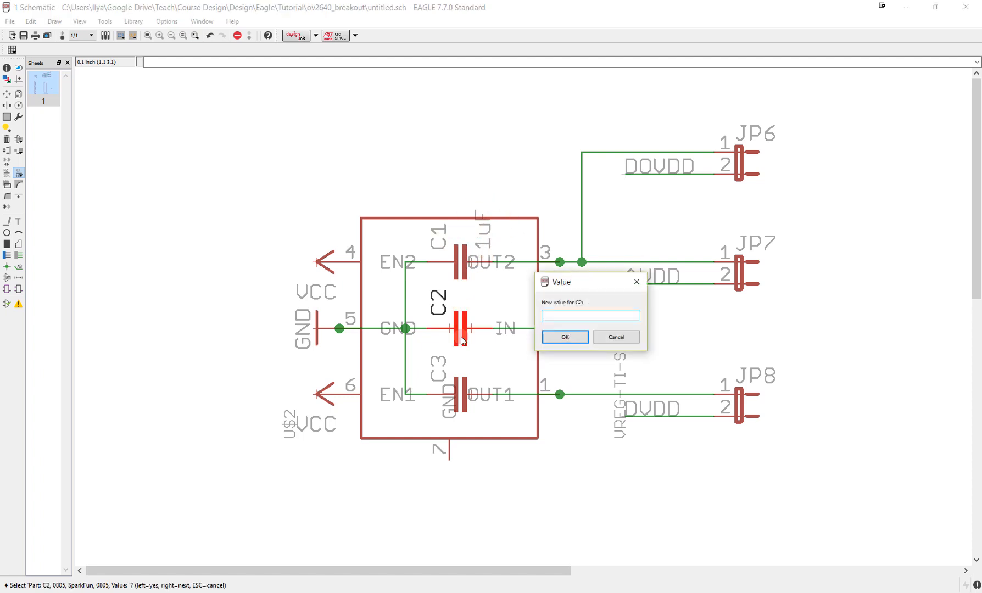
{"action": "type", "text": "1uF"}
{"action": "key", "text": "Return"}
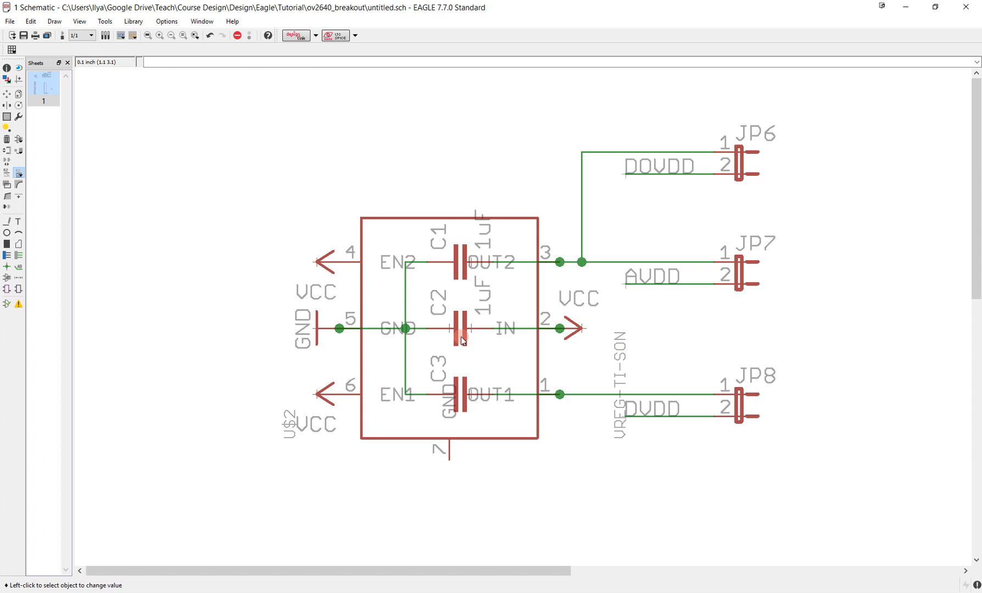
{"action": "left_click", "coordinate": [458, 392]}
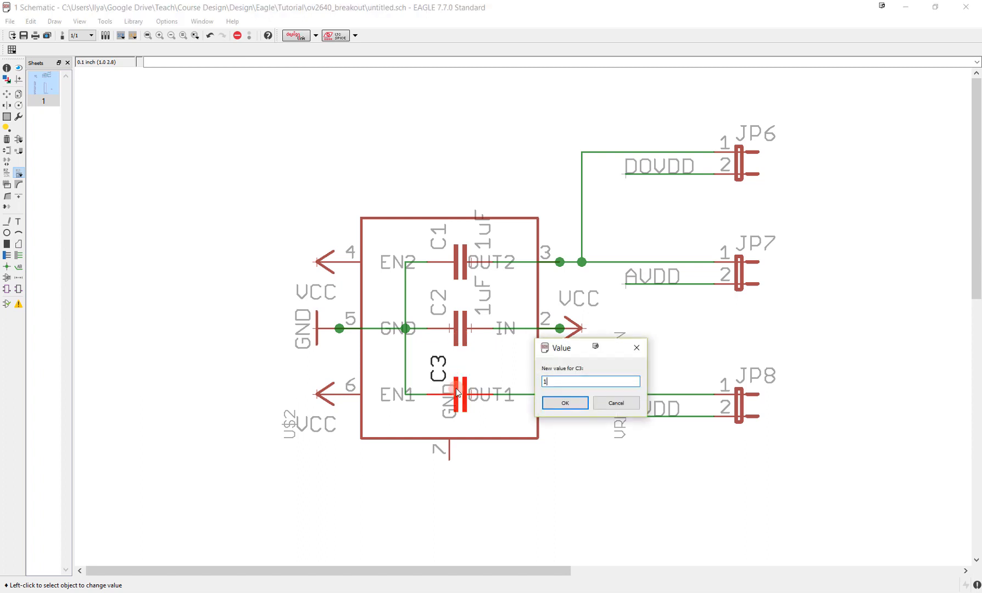
{"action": "key", "text": "Return"}
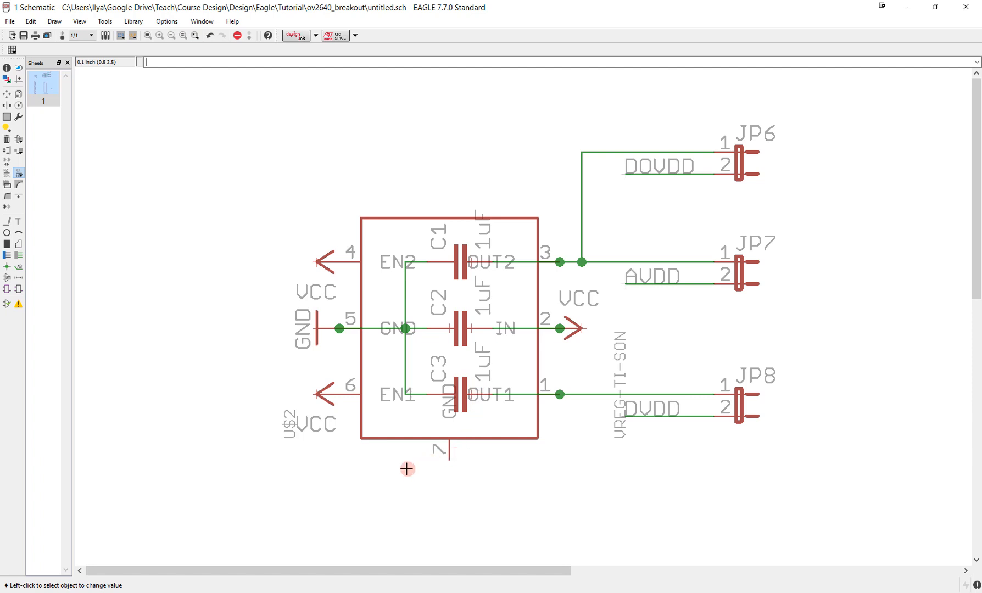
- Copy capacitor C3 to the space beside header JP4, rotated so its leads are vertical
{"action": "middle_click_drag", "start_coordinate": [405, 467], "coordinate": [541, 313]}
{"action": "scroll", "coordinate": [528, 313], "scroll_direction": "down", "scroll_amount": 2}
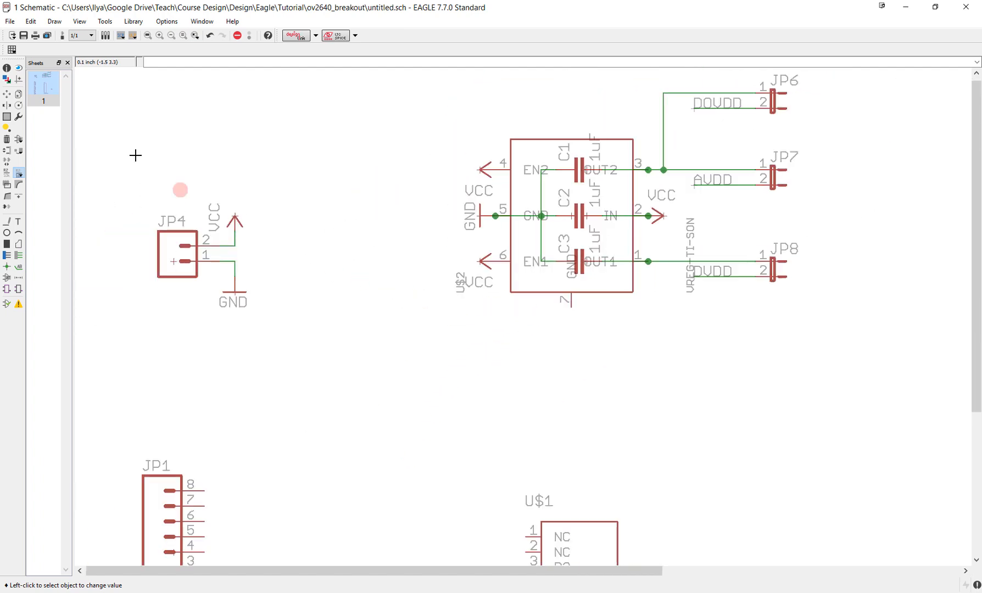
{"action": "left_click", "coordinate": [18, 95]}
{"action": "left_click", "coordinate": [579, 263]}
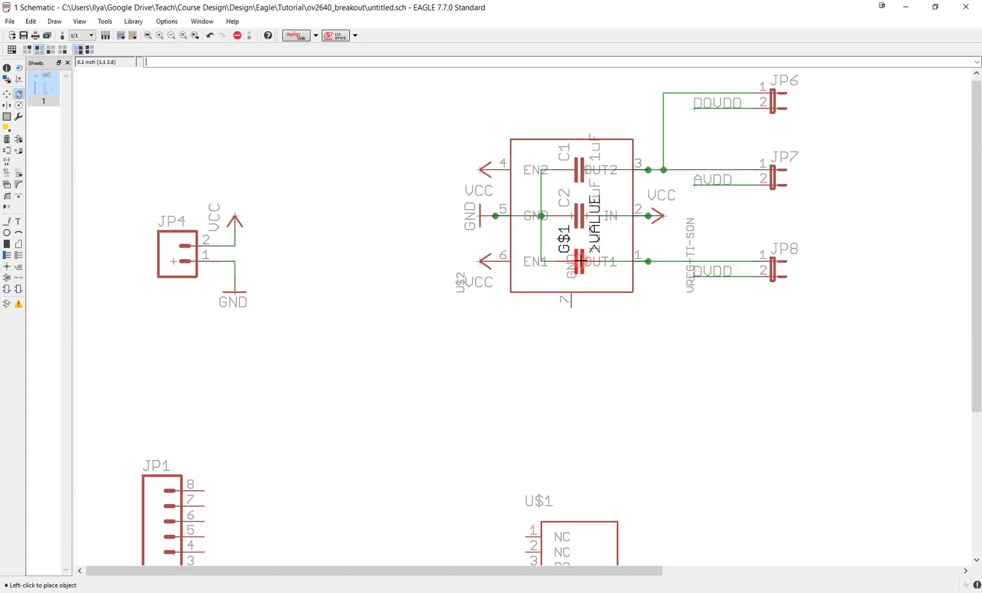
{"action": "left_click", "coordinate": [284, 243]}
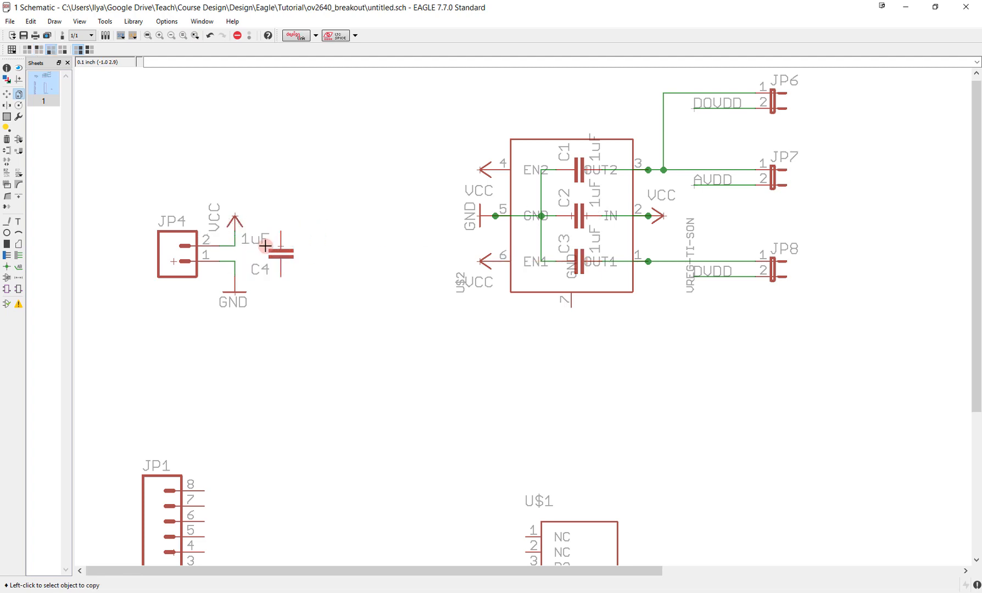
- Set the value of the capacitor beside header JP4 to 0.1uF
{"action": "scroll", "coordinate": [266, 243], "scroll_direction": "up", "scroll_amount": 2}
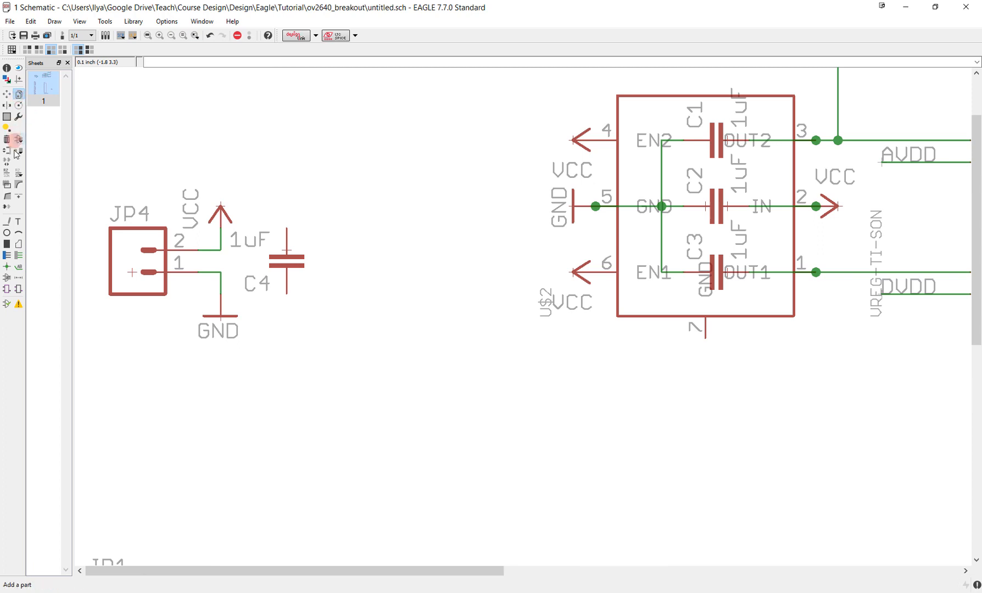
{"action": "left_click", "coordinate": [18, 173]}
{"action": "left_click", "coordinate": [287, 257]}
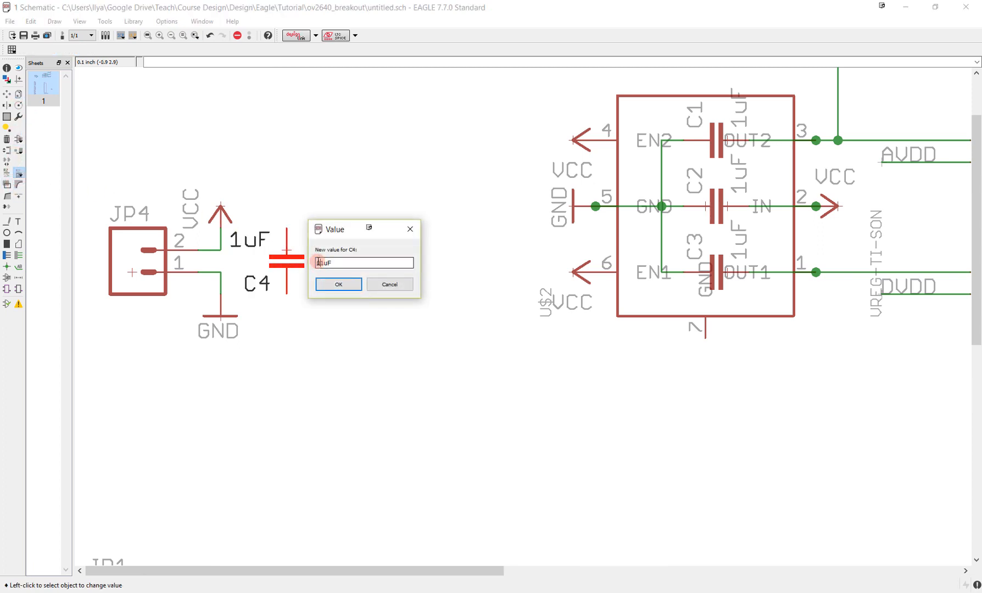
{"action": "key", "text": "Return"}
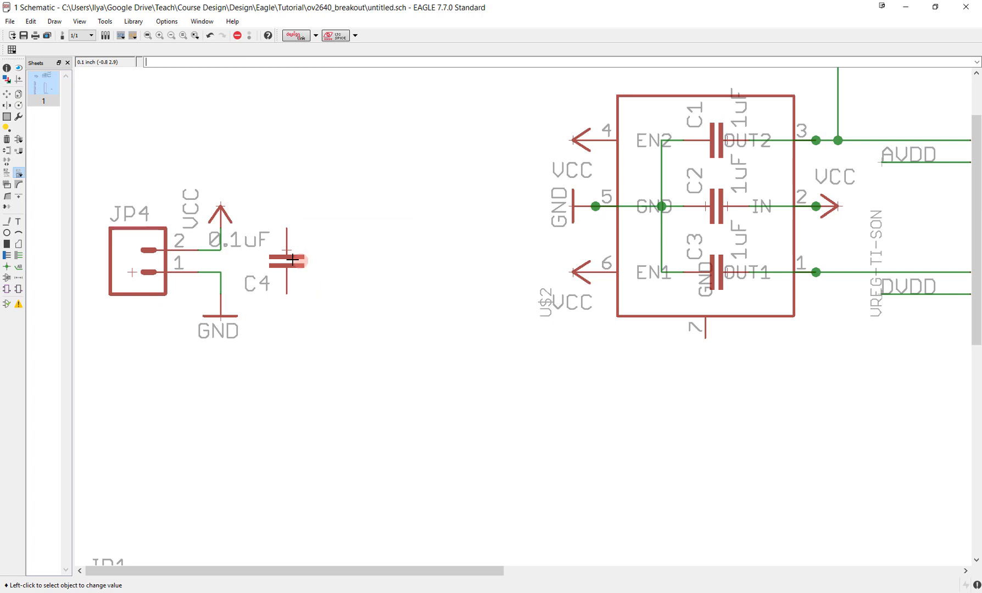
- Wire the 0.1uF capacitor C4 between the VCC and GND nets of header JP4
{"action": "left_click", "coordinate": [19, 255]}
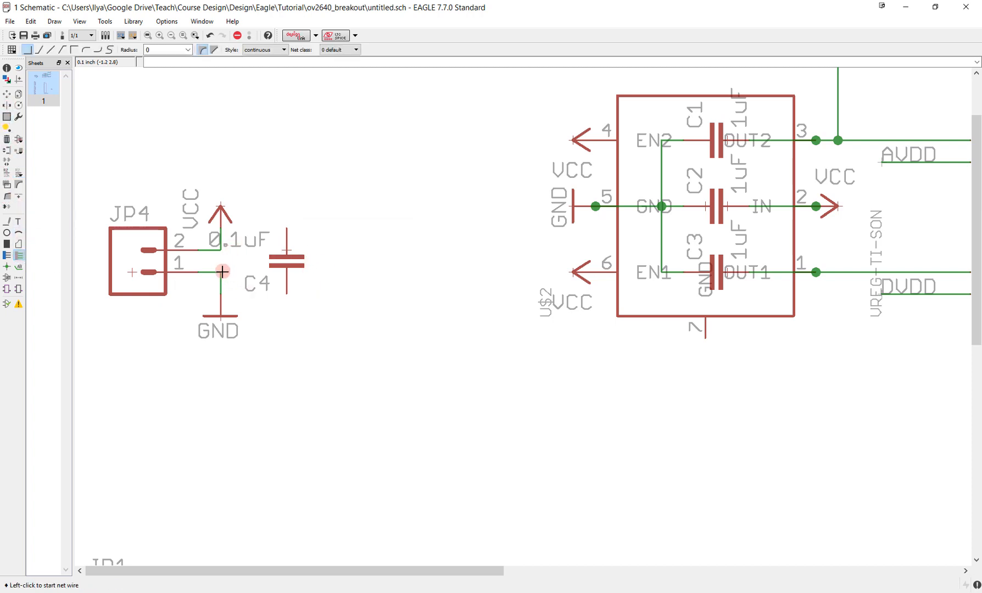
{"action": "left_click", "coordinate": [221, 229]}
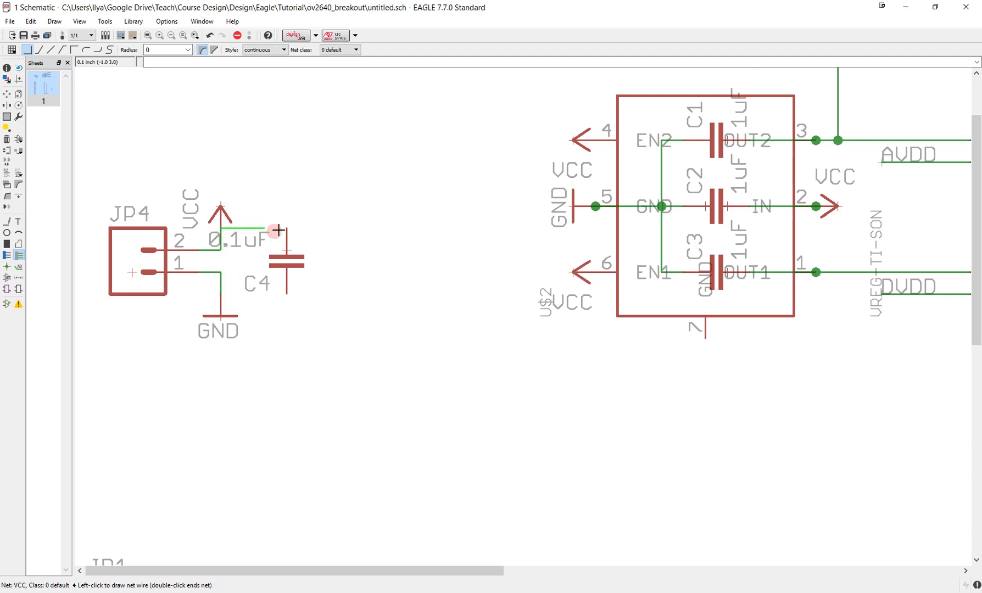
{"action": "left_click", "coordinate": [286, 228]}
{"action": "left_click", "coordinate": [287, 294]}
{"action": "double_click", "coordinate": [222, 295]}
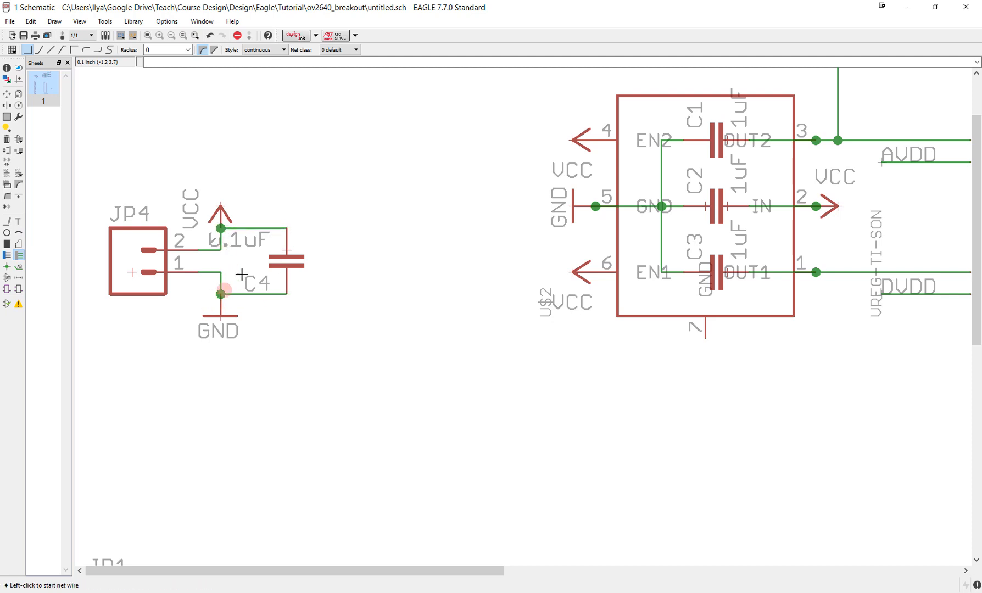
- Copy the regulator's GND symbol onto its pin 7, turned upright
{"action": "scroll", "coordinate": [487, 417], "scroll_direction": "down", "scroll_amount": 2}
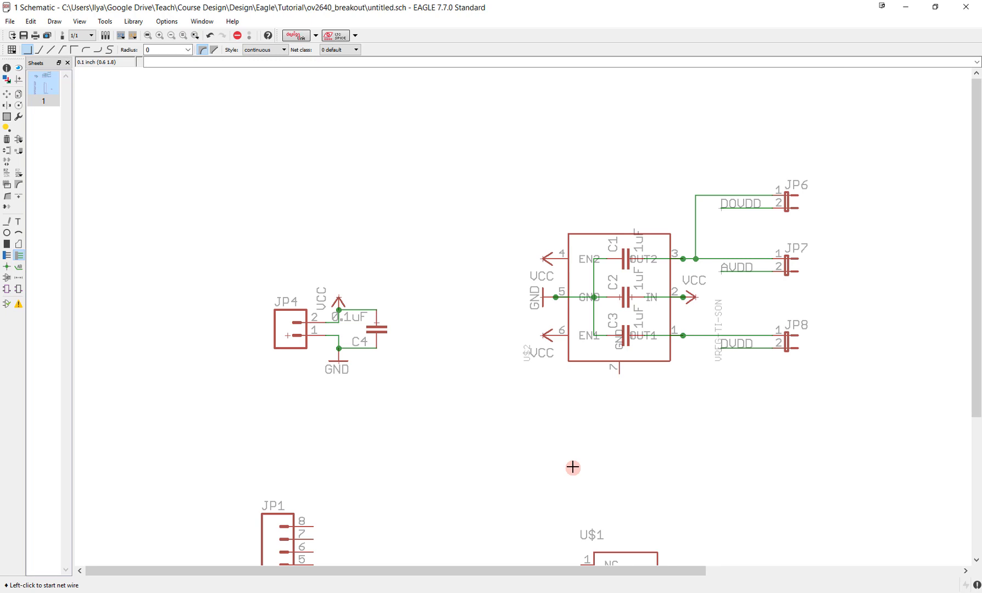
{"action": "scroll", "coordinate": [550, 439], "scroll_direction": "down", "scroll_amount": 2}
{"action": "scroll", "coordinate": [508, 368], "scroll_direction": "up", "scroll_amount": 3}
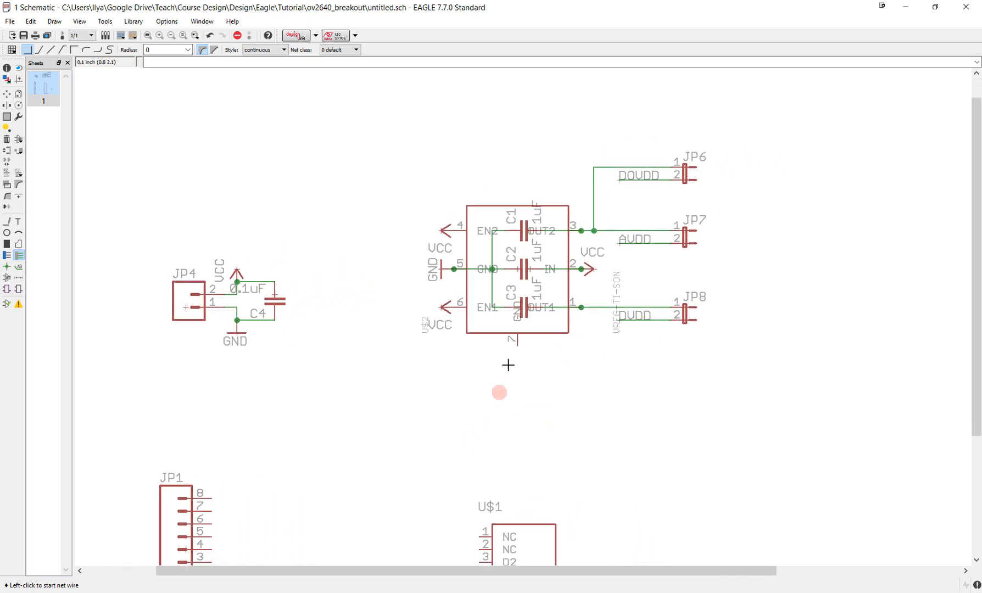
{"action": "left_click", "coordinate": [18, 91]}
{"action": "left_click", "coordinate": [407, 236]}
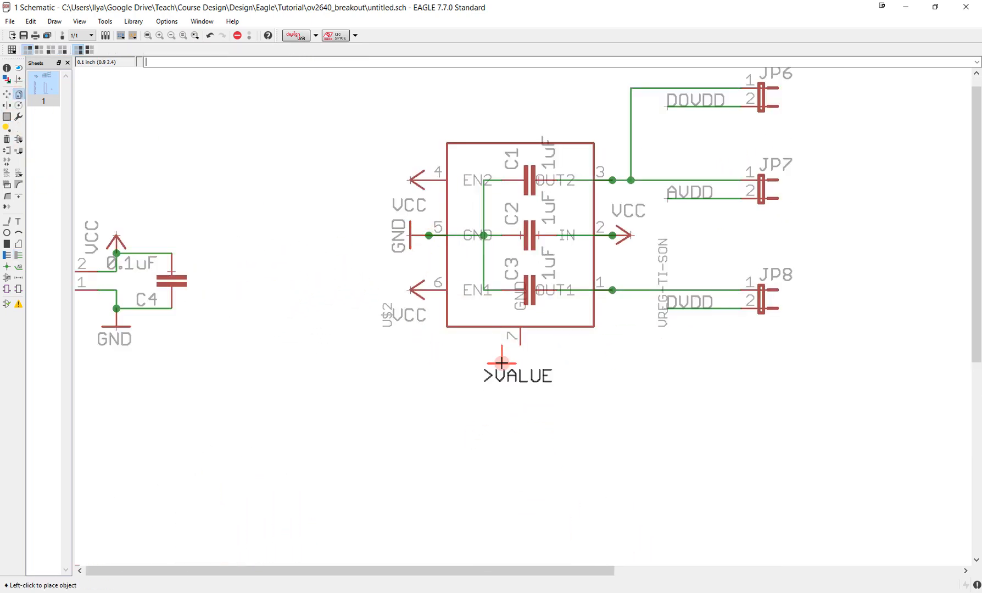
{"action": "left_click", "coordinate": [520, 362]}
- Draw short horizontal net stubs outward from pins 3 to 9 (D2 through D5) of camera connector U$1
{"action": "scroll", "coordinate": [537, 419], "scroll_direction": "down", "scroll_amount": 2}
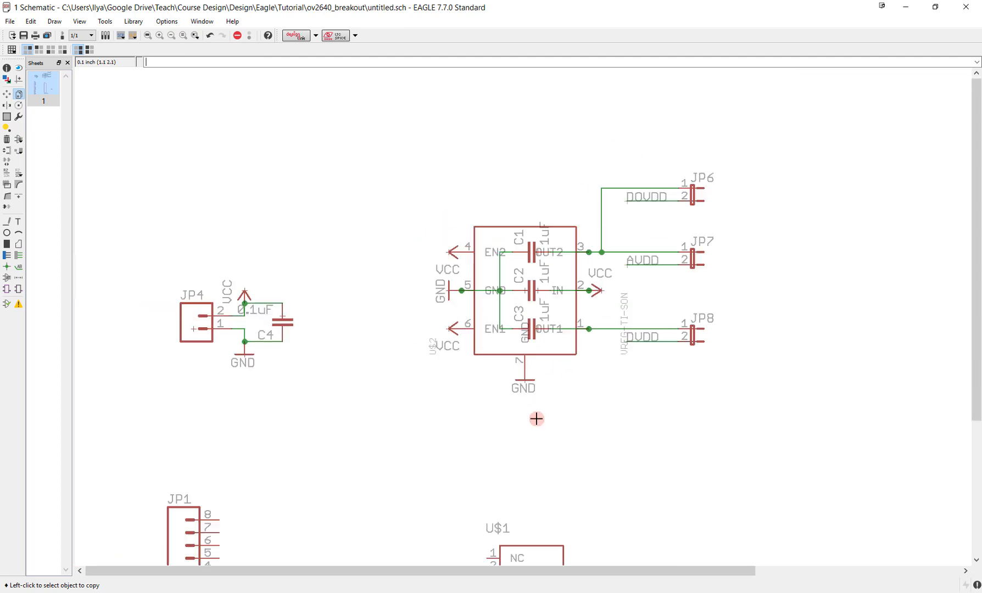
{"action": "scroll", "coordinate": [537, 420], "scroll_direction": "down", "scroll_amount": 1}
{"action": "middle_click_drag", "start_coordinate": [526, 448], "coordinate": [535, 184]}
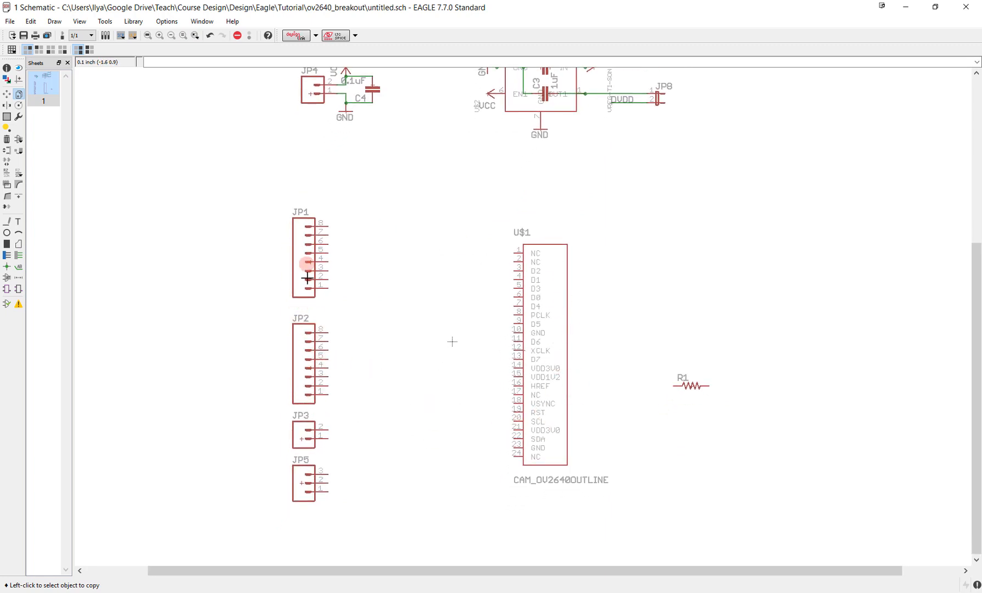
{"action": "left_click", "coordinate": [313, 350]}
{"action": "left_click", "coordinate": [311, 376]}
{"action": "scroll", "coordinate": [317, 254], "scroll_direction": "up", "scroll_amount": 2}
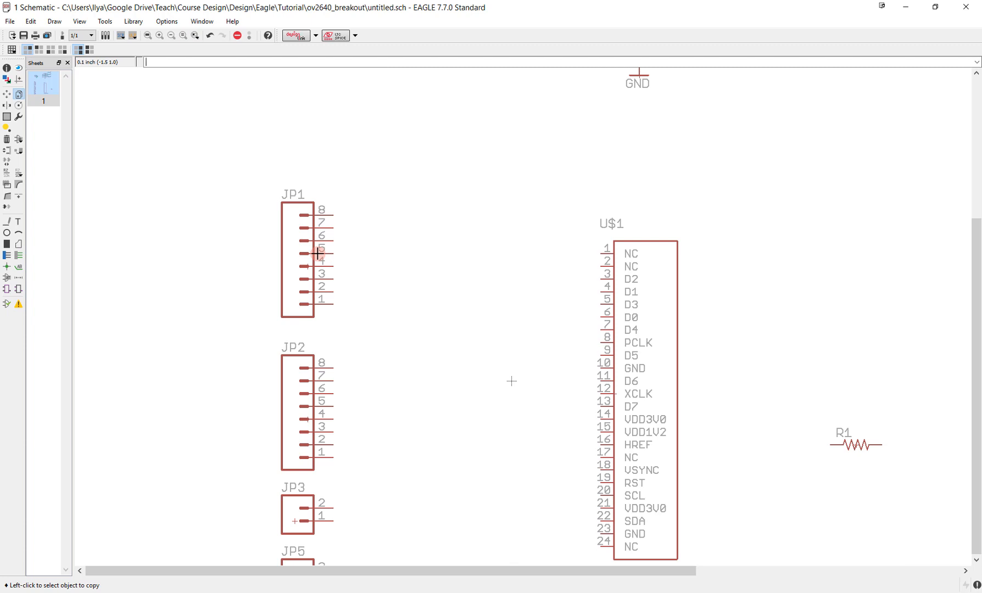
{"action": "left_click", "coordinate": [19, 256]}
{"action": "left_click", "coordinate": [601, 279]}
{"action": "double_click", "coordinate": [562, 280]}
{"action": "left_click", "coordinate": [601, 292]}
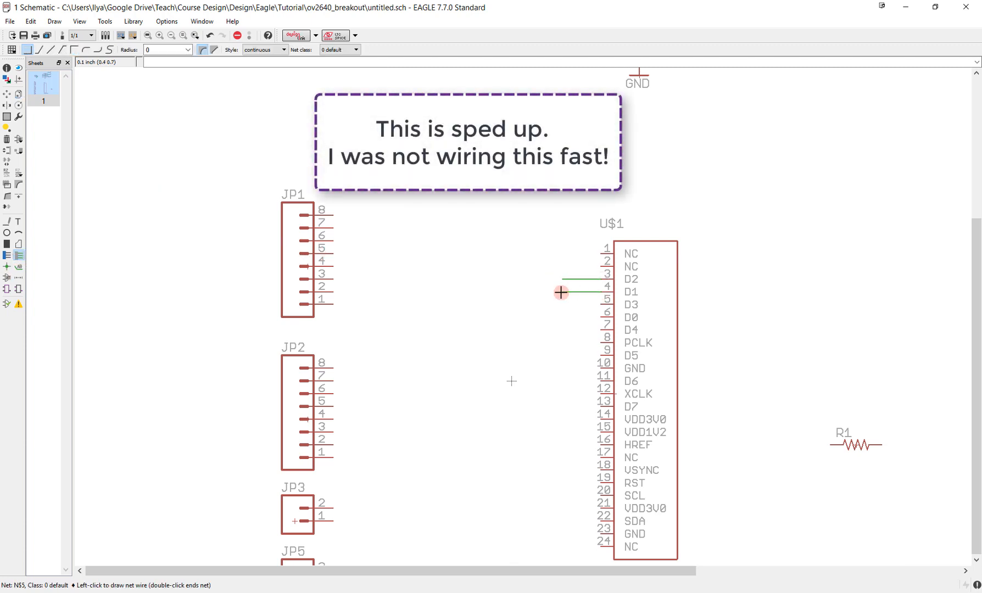
{"action": "double_click", "coordinate": [562, 292]}
{"action": "left_click", "coordinate": [601, 305]}
{"action": "double_click", "coordinate": [562, 305]}
{"action": "left_click", "coordinate": [601, 317]}
{"action": "double_click", "coordinate": [561, 317]}
{"action": "left_click", "coordinate": [601, 330]}
{"action": "double_click", "coordinate": [561, 330]}
{"action": "left_click", "coordinate": [600, 343]}
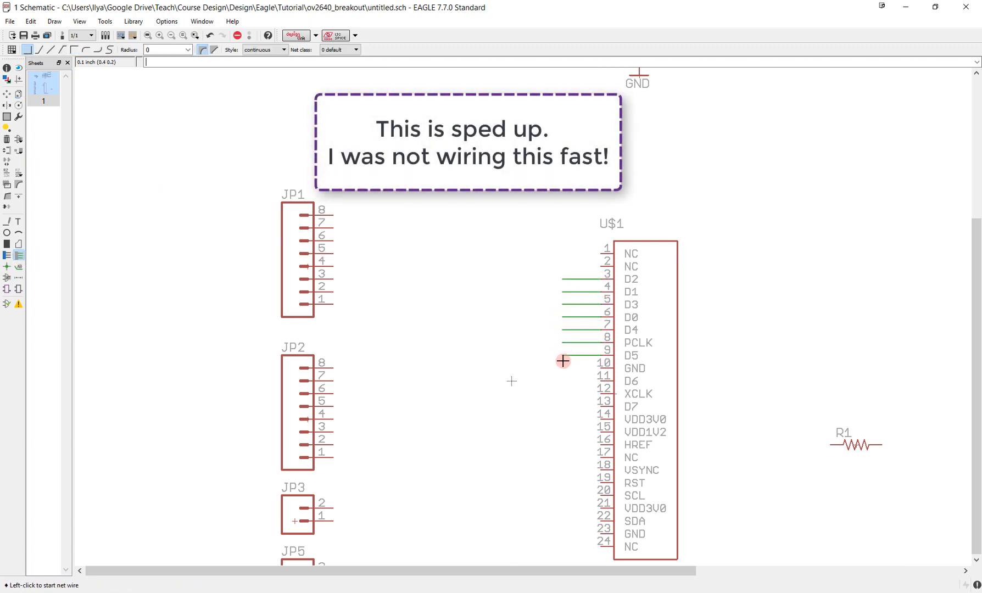
- Draw matching net stubs from pins 11 to 16 (D6 through HREF) of camera connector U$1
{"action": "left_click", "coordinate": [601, 381]}
{"action": "double_click", "coordinate": [562, 381]}
{"action": "left_click", "coordinate": [600, 394]}
{"action": "double_click", "coordinate": [562, 393]}
{"action": "left_click", "coordinate": [600, 406]}
{"action": "double_click", "coordinate": [565, 407]}
{"action": "left_click", "coordinate": [600, 419]}
{"action": "double_click", "coordinate": [562, 419]}
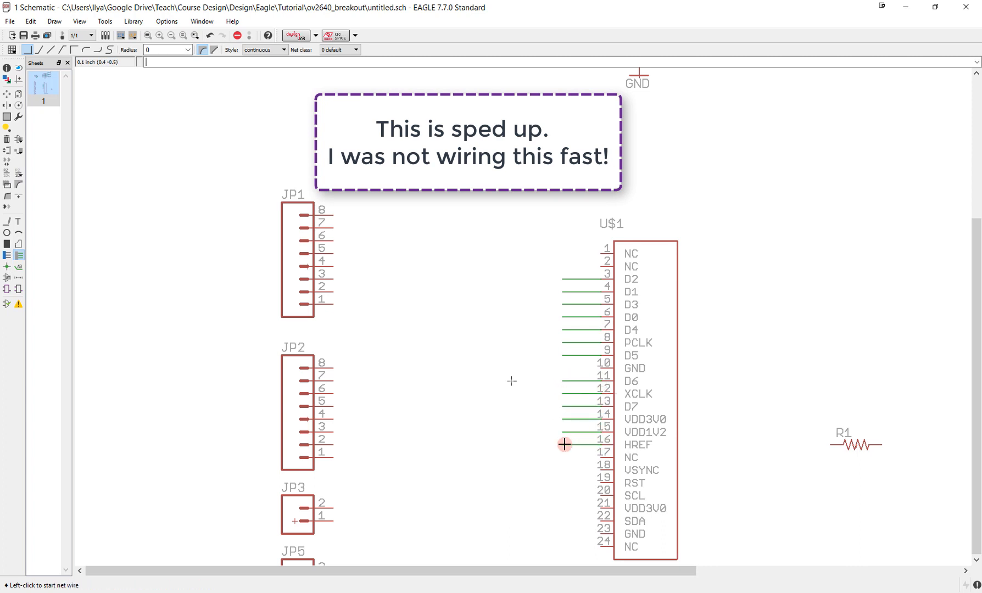
- Draw matching net stubs from U$1 pins 18 to 22: VSYNC, RST, SCL, VDD3V0 and SDA
{"action": "left_click", "coordinate": [601, 470]}
{"action": "double_click", "coordinate": [562, 471]}
{"action": "left_click", "coordinate": [601, 483]}
{"action": "double_click", "coordinate": [561, 483]}
{"action": "left_click", "coordinate": [601, 496]}
{"action": "double_click", "coordinate": [561, 496]}
{"action": "left_click", "coordinate": [601, 508]}
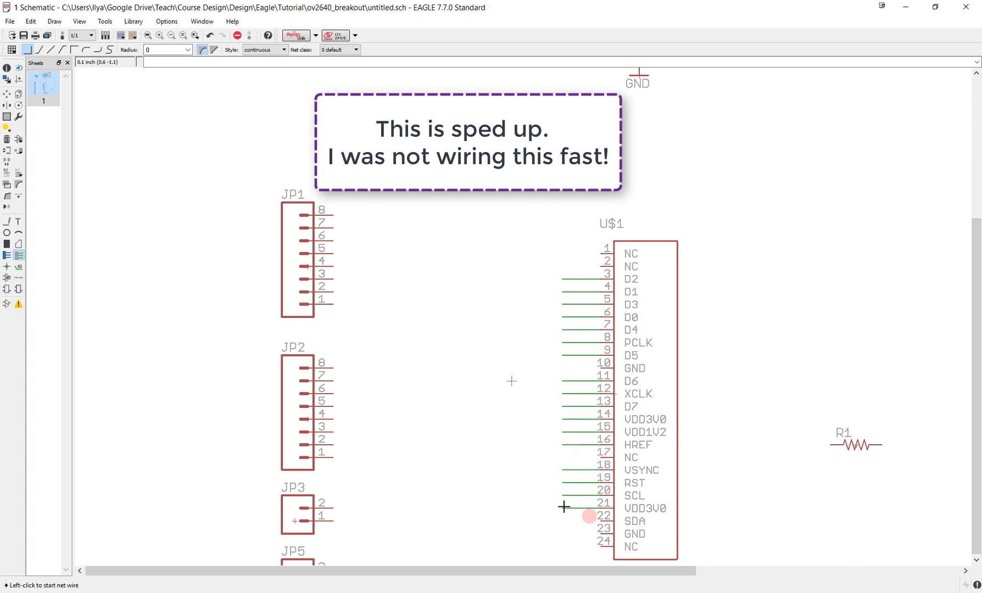
{"action": "left_click", "coordinate": [601, 521]}
{"action": "double_click", "coordinate": [562, 522]}
- Copy the GND symbol onto pins 10 and 23 of U$1, rotated to face away from the connector
{"action": "left_click", "coordinate": [19, 94]}
{"action": "left_click", "coordinate": [639, 75]}
{"action": "right_click", "coordinate": [562, 280]}
{"action": "right_click", "coordinate": [561, 279]}
{"action": "right_click", "coordinate": [561, 279]}
{"action": "left_click", "coordinate": [589, 369]}
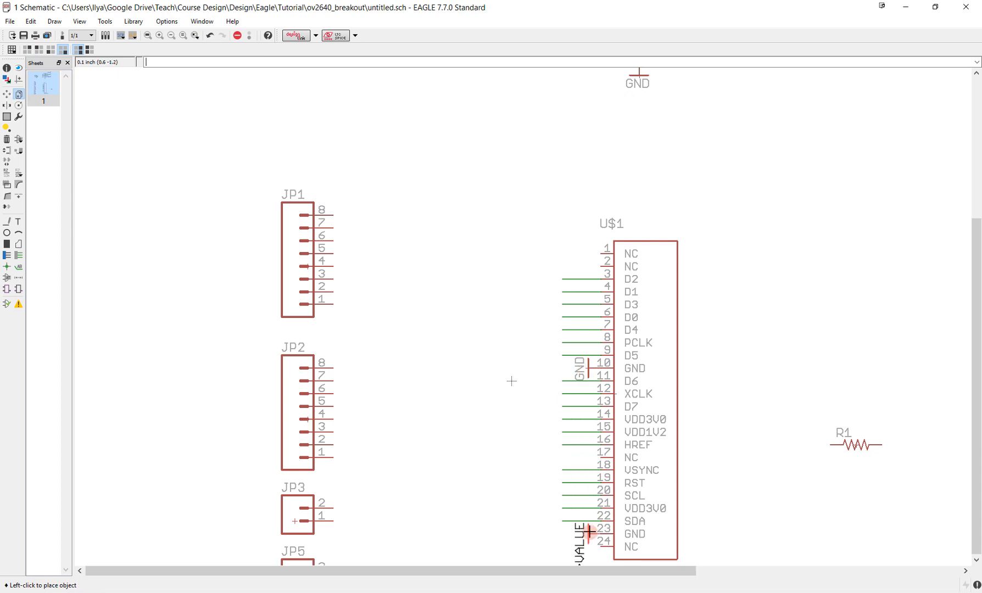
{"action": "left_click", "coordinate": [589, 532]}
- Name the nets on U$1 pins 3 to 7 D2, D1, D3, D0 and D4
{"action": "left_click", "coordinate": [6, 172]}
{"action": "left_click", "coordinate": [573, 295]}
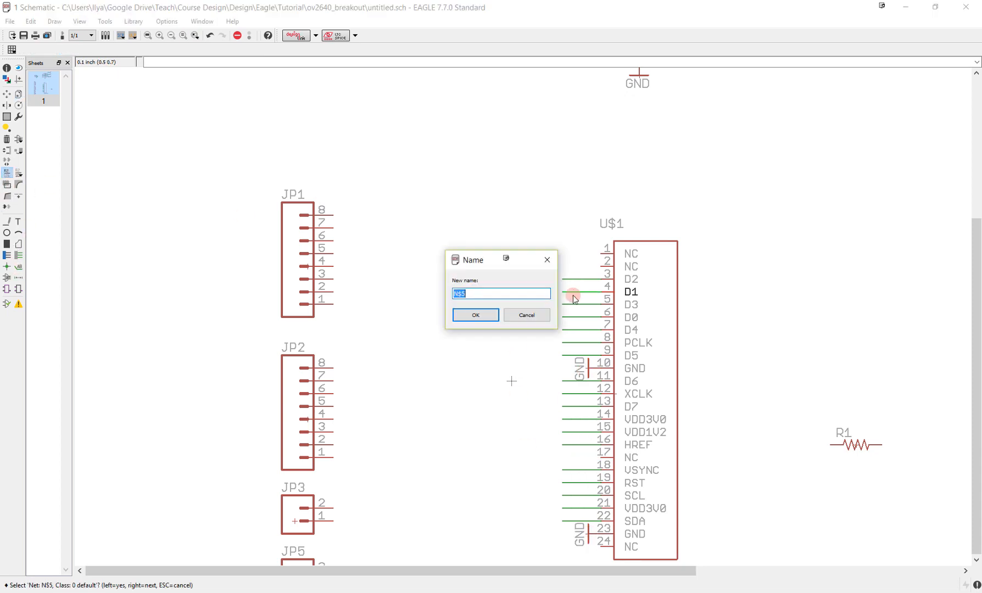
{"action": "type", "text": "D1"}
{"action": "key", "text": "Return"}
{"action": "left_click", "coordinate": [574, 307]}
{"action": "type", "text": "D3"}
{"action": "key", "text": "Return"}
{"action": "left_click", "coordinate": [575, 319]}
{"action": "type", "text": "D0"}
{"action": "key", "text": "Return"}
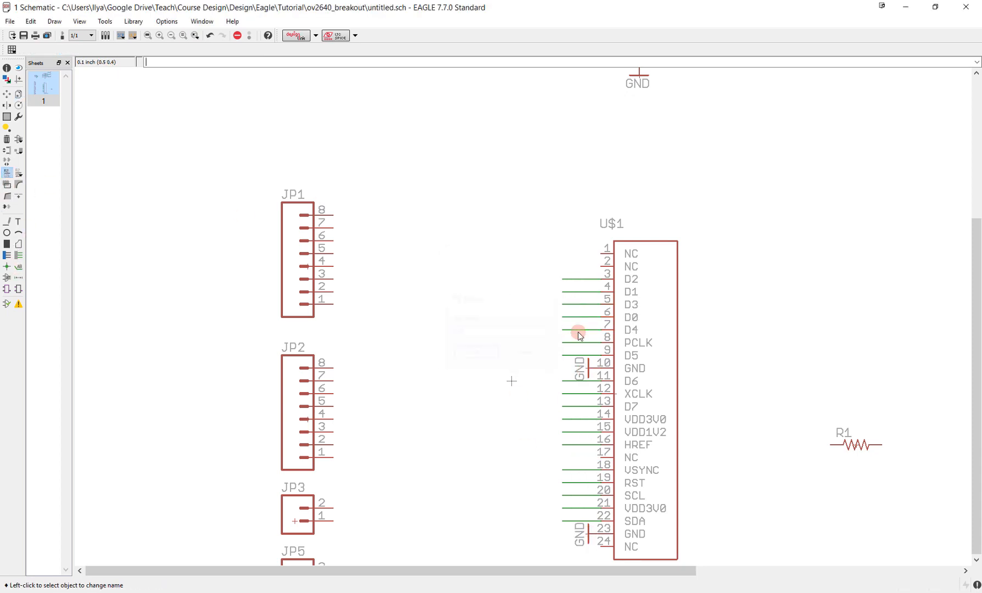
- Name the nets on U$1 pins 8, 9 and 11 PCLK, D5 and D6
{"action": "double_click", "coordinate": [578, 340]}
{"action": "type", "text": "PCLK"}
{"action": "key", "text": "Return"}
{"action": "double_click", "coordinate": [577, 352]}
{"action": "type", "text": "D5"}
{"action": "key", "text": "Return"}
{"action": "left_click", "coordinate": [568, 382]}
{"action": "type", "text": "D6"}
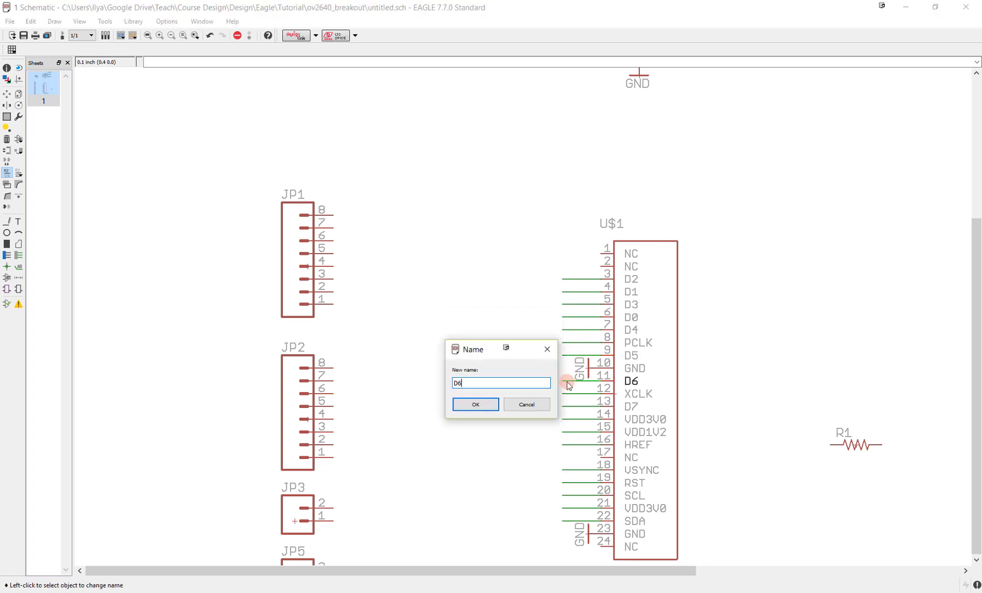
{"action": "key", "text": "Return"}
- Name the net on U$1 pin 12 XCLK and the one on pin 13 D7
{"action": "left_click", "coordinate": [569, 389]}
{"action": "type", "text": "XCLK"}
{"action": "key", "text": "Return"}
{"action": "left_click", "coordinate": [569, 401]}
{"action": "type", "text": "D7"}
{"action": "key", "text": "Return"}
- Name the net on U$1 pin 14 DOVDD and the one on pin 15 DVDD
{"action": "left_click", "coordinate": [571, 420]}
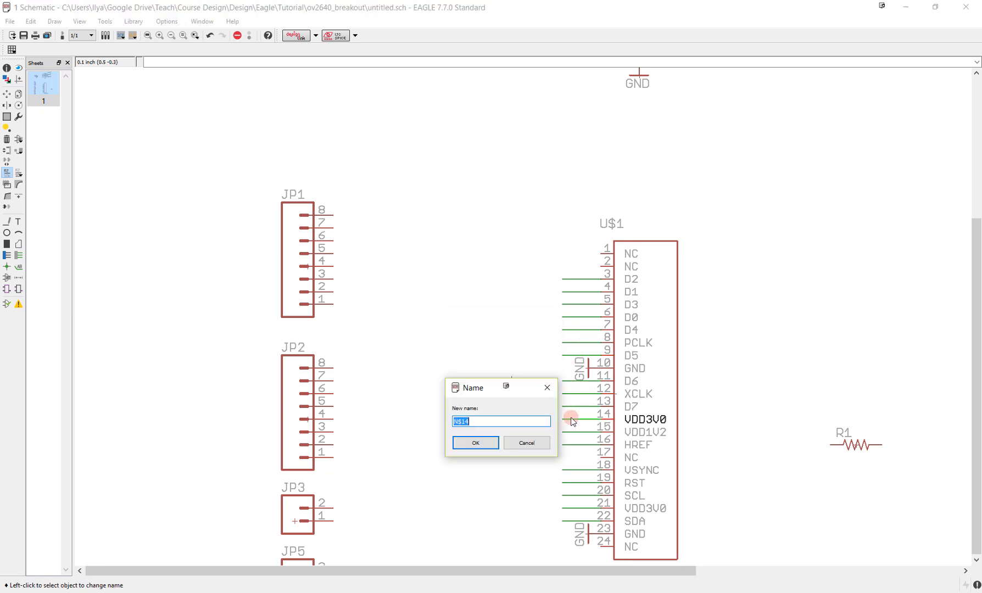
{"action": "type", "text": "VDD3V0"}
{"action": "key", "text": "Return"}
{"action": "left_click", "coordinate": [548, 445]}
{"action": "left_click", "coordinate": [574, 431]}
{"action": "type", "text": "VDD1V2"}
{"action": "key", "text": "Return"}
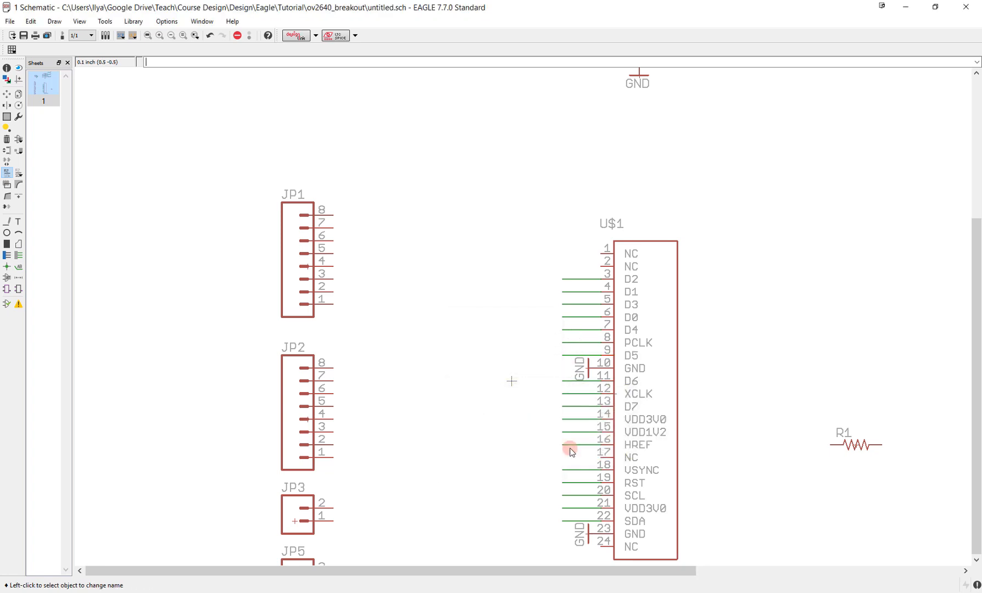
- Name the nets on U$1 pins 16, 18, 19 and 20 HREF, VSYNC, RST and SCL
{"action": "left_click", "coordinate": [579, 471]}
{"action": "type", "text": "VSYNC"}
{"action": "key", "text": "Return"}
{"action": "left_click", "coordinate": [578, 482]}
{"action": "type", "text": "RST"}
{"action": "key", "text": "Return"}
{"action": "left_click", "coordinate": [572, 495]}
{"action": "type", "text": "SCL"}
- Name the net on U$1 pin 21 AVDD and the one on pin 22 SDA
{"action": "left_click", "coordinate": [581, 520]}
{"action": "type", "text": "SDA"}
{"action": "key", "text": "Return"}
{"action": "left_click", "coordinate": [570, 510]}
{"action": "type", "text": "VDD3V0"}
{"action": "key", "text": "Return"}
{"action": "left_click", "coordinate": [470, 561]}
{"action": "left_click", "coordinate": [20, 256]}
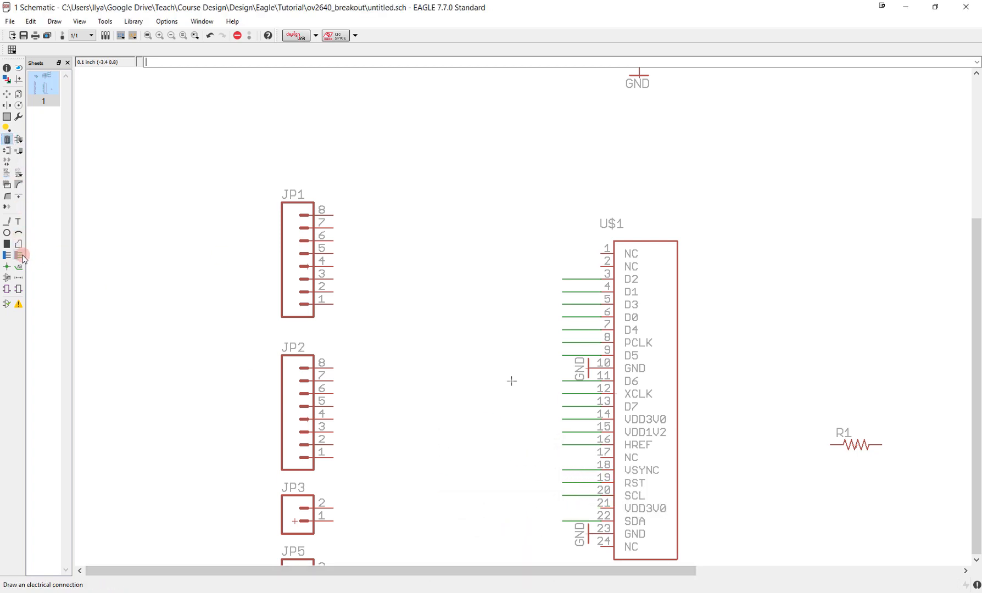
{"action": "left_click", "coordinate": [7, 174]}
{"action": "left_click", "coordinate": [575, 509]}
{"action": "type", "text": "VDD3V0"}
{"action": "key", "text": "Return"}
{"action": "key", "text": "Return"}
{"action": "left_click", "coordinate": [569, 519]}
{"action": "left_click", "coordinate": [570, 521]}
{"action": "type", "text": "SDA"}
{"action": "key", "text": "Return"}
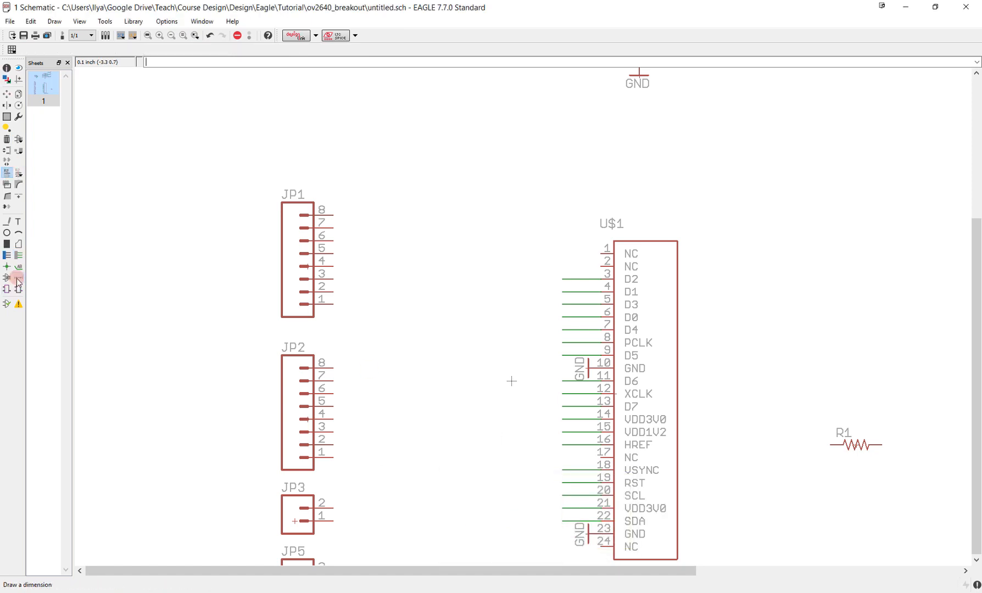
- Place name labels at the outer ends of the net stubs on U$1 pins 3 to 9
{"action": "left_click", "coordinate": [19, 267]}
{"action": "double_click", "coordinate": [563, 280]}
{"action": "left_click", "coordinate": [564, 293]}
{"action": "left_click", "coordinate": [563, 292]}
{"action": "double_click", "coordinate": [562, 305]}
{"action": "double_click", "coordinate": [563, 318]}
{"action": "double_click", "coordinate": [563, 331]}
- Place name labels on the remaining U$1 net stubs, from D6 on pin 11 to SDA on pin 22
{"action": "left_click", "coordinate": [563, 382]}
{"action": "double_click", "coordinate": [563, 394]}
{"action": "double_click", "coordinate": [562, 406]}
{"action": "double_click", "coordinate": [562, 419]}
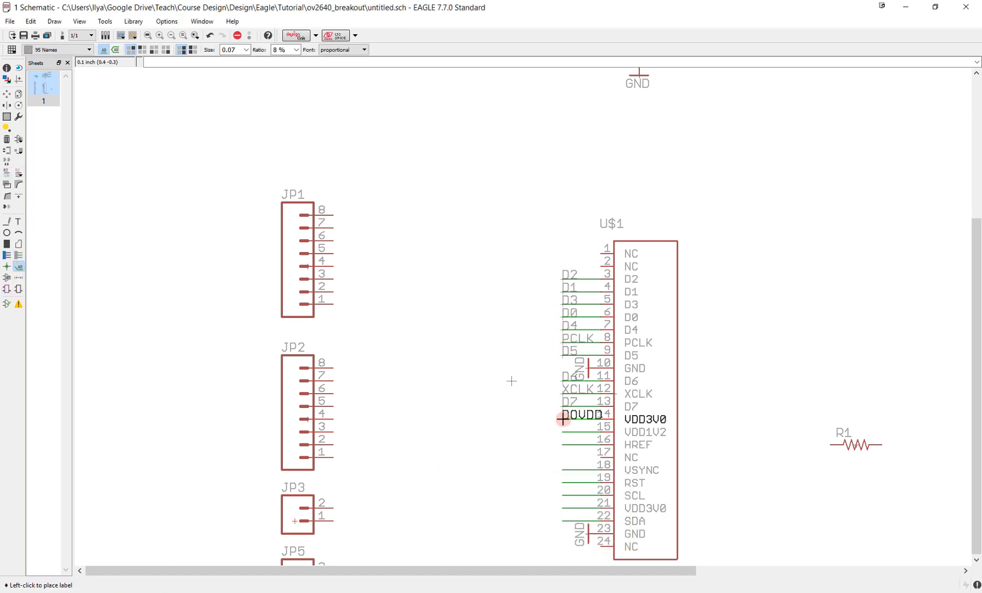
{"action": "double_click", "coordinate": [562, 432]}
{"action": "double_click", "coordinate": [563, 444]}
{"action": "double_click", "coordinate": [562, 470]}
{"action": "double_click", "coordinate": [562, 482]}
- Draw short horizontal net stubs outward from JP1 pins 8 to 1
{"action": "left_click", "coordinate": [19, 255]}
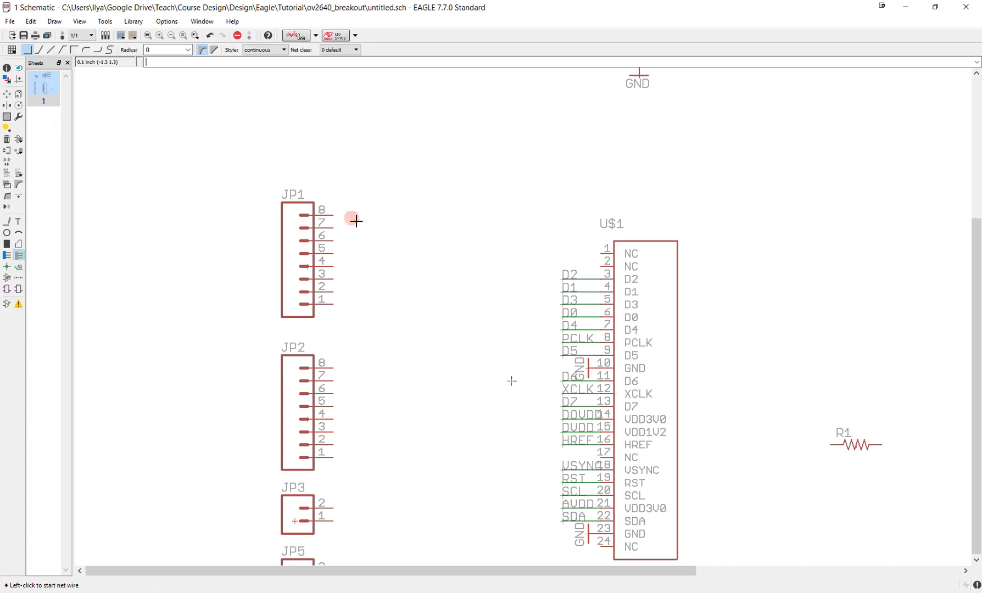
{"action": "left_click", "coordinate": [333, 215]}
{"action": "double_click", "coordinate": [372, 216]}
{"action": "left_click", "coordinate": [333, 228]}
{"action": "double_click", "coordinate": [372, 228]}
{"action": "left_click", "coordinate": [333, 241]}
{"action": "double_click", "coordinate": [372, 241]}
{"action": "left_click", "coordinate": [334, 253]}
{"action": "left_click", "coordinate": [333, 267]}
{"action": "double_click", "coordinate": [372, 266]}
{"action": "left_click", "coordinate": [334, 279]}
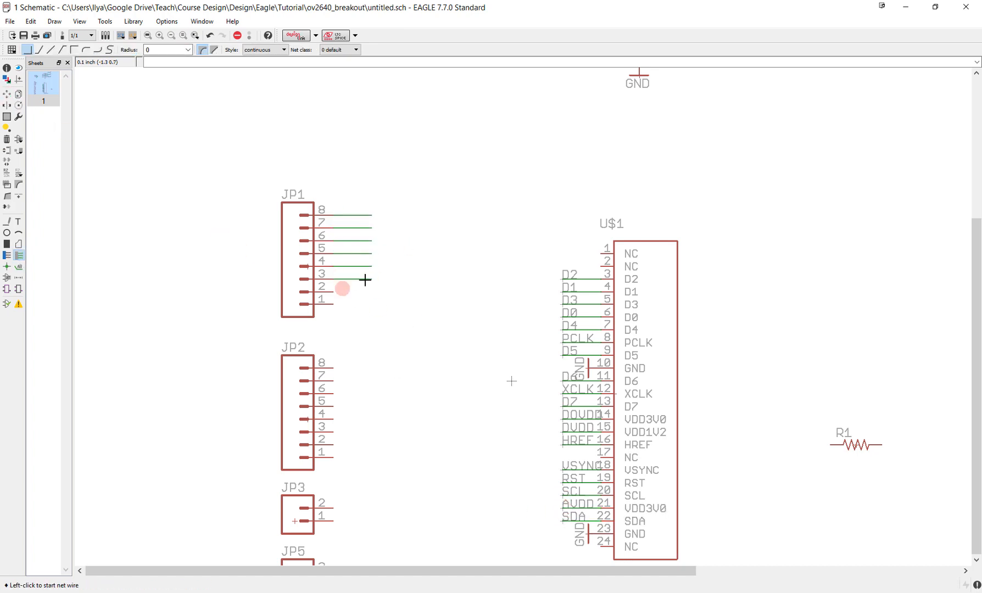
{"action": "double_click", "coordinate": [372, 279]}
{"action": "left_click", "coordinate": [334, 292]}
{"action": "double_click", "coordinate": [372, 292]}
{"action": "left_click", "coordinate": [333, 305]}
{"action": "double_click", "coordinate": [372, 304]}
- Draw matching horizontal net stubs outward from JP2 pins 8 to 1
{"action": "left_click", "coordinate": [334, 407]}
{"action": "double_click", "coordinate": [372, 407]}
{"action": "left_click", "coordinate": [333, 419]}
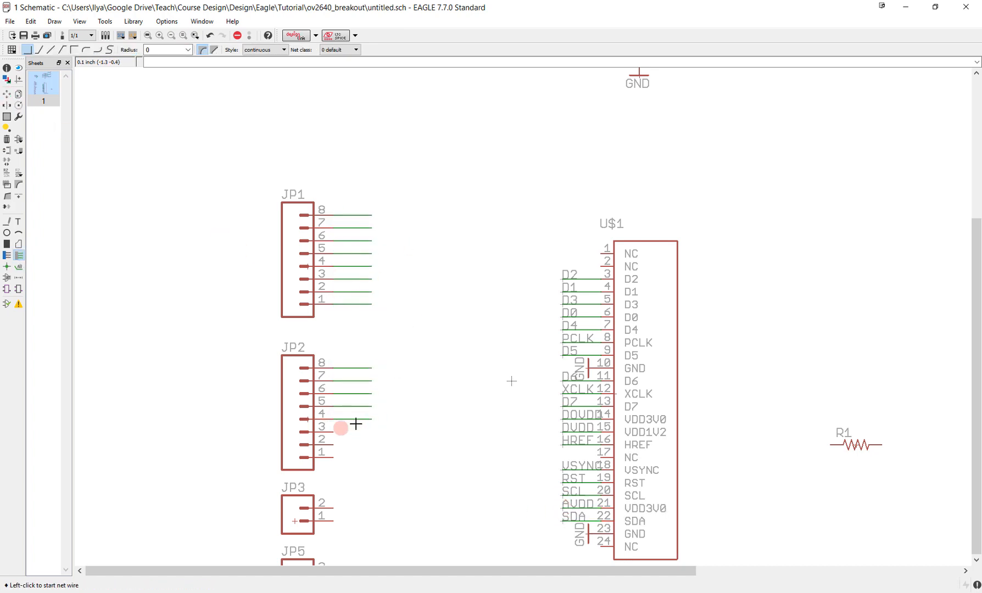
{"action": "double_click", "coordinate": [372, 419]}
{"action": "left_click", "coordinate": [334, 432]}
{"action": "double_click", "coordinate": [372, 432]}
{"action": "left_click", "coordinate": [333, 444]}
{"action": "double_click", "coordinate": [372, 445]}
- Name the nets on JP1 pins 8, 7 and 6 IF_EN, RST and VSYNC
{"action": "left_click", "coordinate": [6, 173]}
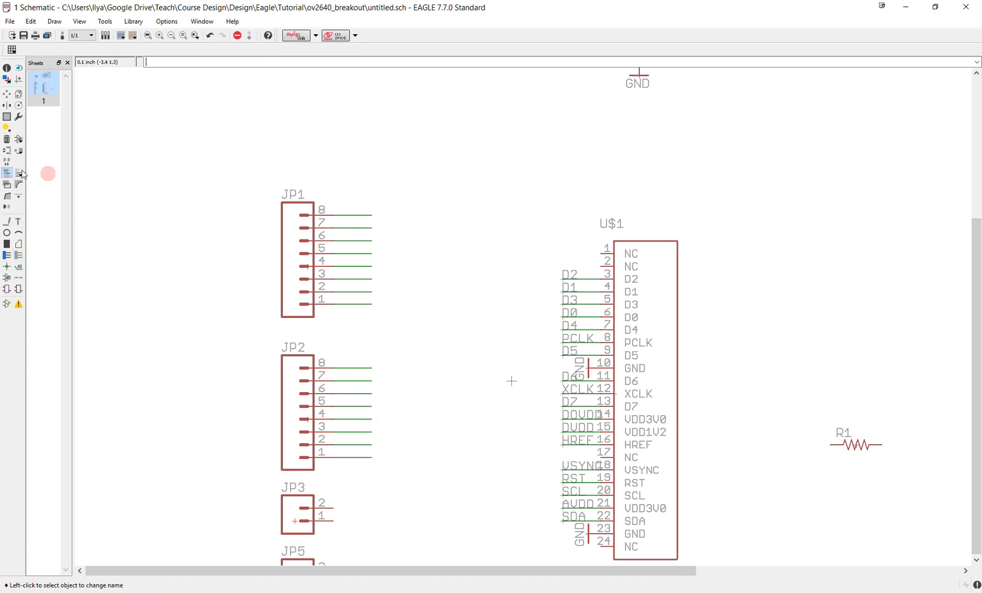
{"action": "left_click", "coordinate": [352, 215]}
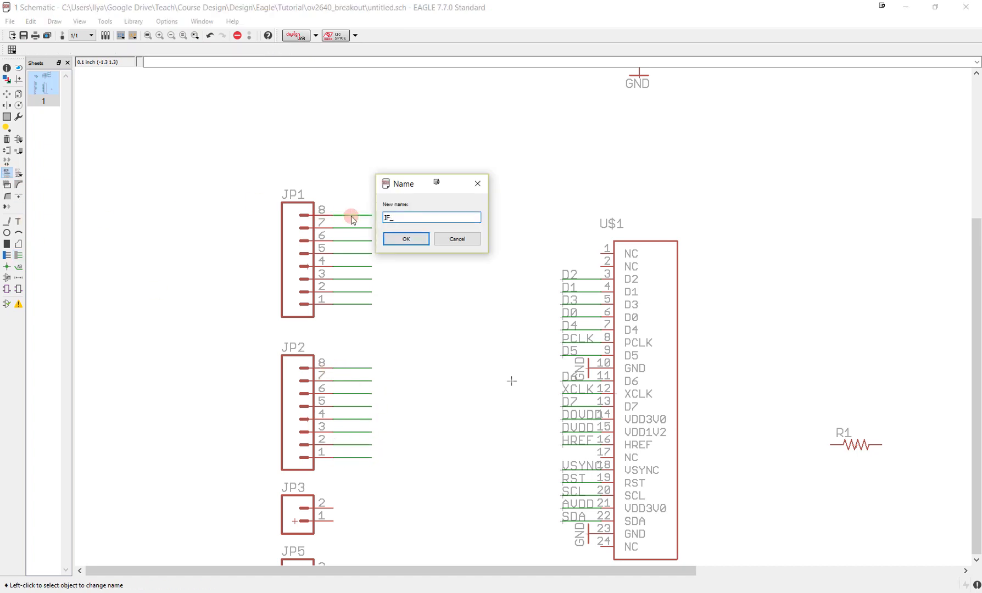
{"action": "type", "text": "D0"}
{"action": "key", "text": "Return"}
{"action": "key", "text": "Return"}
{"action": "left_click", "coordinate": [353, 228]}
{"action": "type", "text": "D1"}
{"action": "key", "text": "Return"}
{"action": "key", "text": "Return"}
{"action": "left_click", "coordinate": [353, 241]}
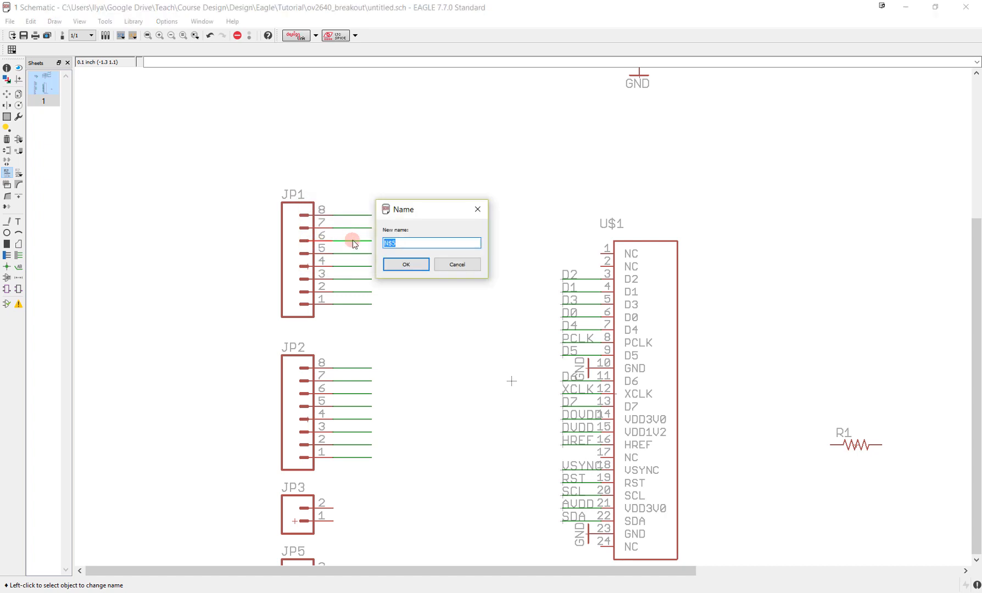
{"action": "type", "text": "D2"}
{"action": "key", "text": "Return"}
{"action": "key", "text": "Return"}
- Name the nets on JP1 pins 5, 4 and 3 HREF, XCLK and PCLK, connecting them to the existing nets
{"action": "left_click", "coordinate": [355, 253]}
{"action": "type", "text": "D0"}
{"action": "key", "text": "Return"}
{"action": "key", "text": "Return"}
{"action": "left_click", "coordinate": [354, 266]}
{"action": "type", "text": "D4"}
{"action": "key", "text": "Return"}
{"action": "key", "text": "Return"}
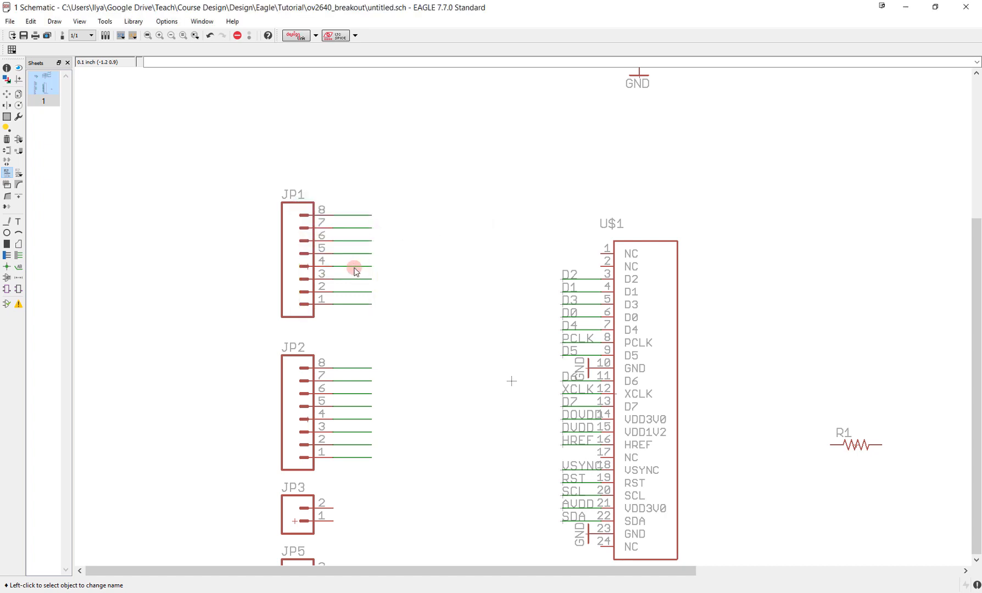
{"action": "left_click", "coordinate": [360, 278]}
{"action": "type", "text": "P"}
{"action": "key", "text": "Return"}
{"action": "key", "text": "Return"}
- Name the net on JP1 pin 2 Y1 and the one on pin 1 Y0
{"action": "left_click", "coordinate": [357, 294]}
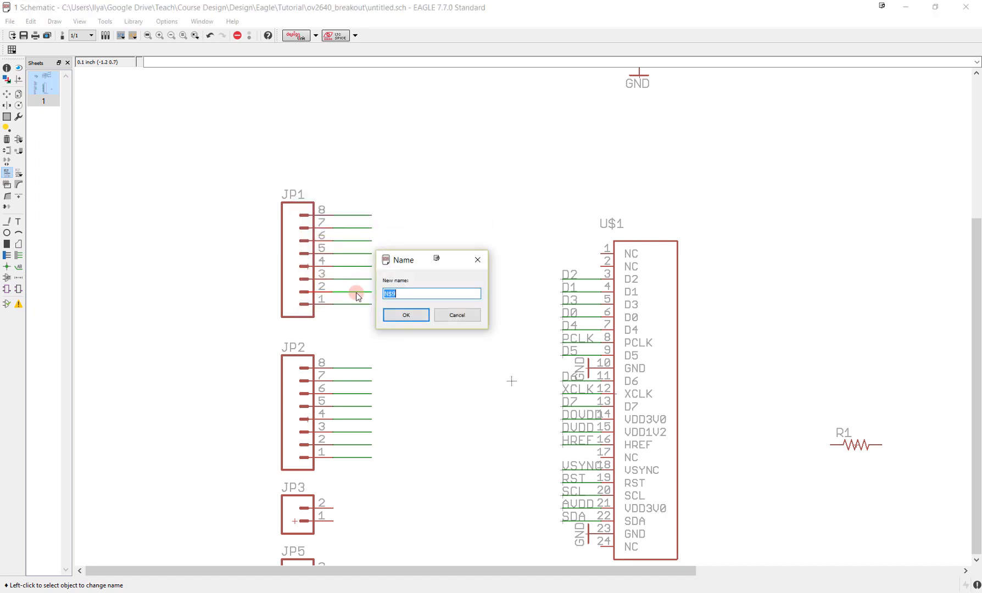
{"action": "type", "text": "D5"}
{"action": "key", "text": "Return"}
{"action": "key", "text": "Return"}
{"action": "left_click", "coordinate": [359, 304]}
{"action": "type", "text": "D6"}
{"action": "key", "text": "Return"}
{"action": "key", "text": "Return"}
- Name the nets on JP2 pins 8, 7 and 6 D7, D6 and D5, connecting them to the existing nets
{"action": "left_click", "coordinate": [347, 369]}
{"action": "type", "text": "XCLK"}
{"action": "key", "text": "Return"}
{"action": "key", "text": "Return"}
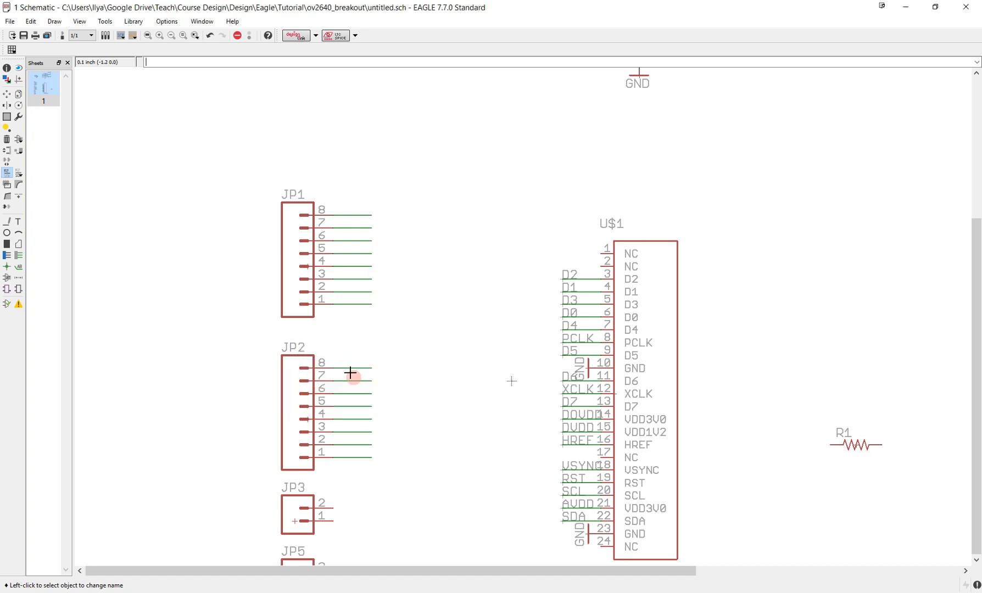
{"action": "left_click", "coordinate": [355, 382]}
{"action": "type", "text": "D6"}
{"action": "key", "text": "Return"}
{"action": "key", "text": "Return"}
{"action": "left_click", "coordinate": [362, 395]}
{"action": "type", "text": "D5"}
{"action": "key", "text": "Return"}
{"action": "key", "text": "Return"}
- Name the nets on JP2 pins 5, 4 and 3 D4, D3 and D2, connecting them to the existing nets
{"action": "left_click", "coordinate": [361, 406]}
{"action": "type", "text": "D4"}
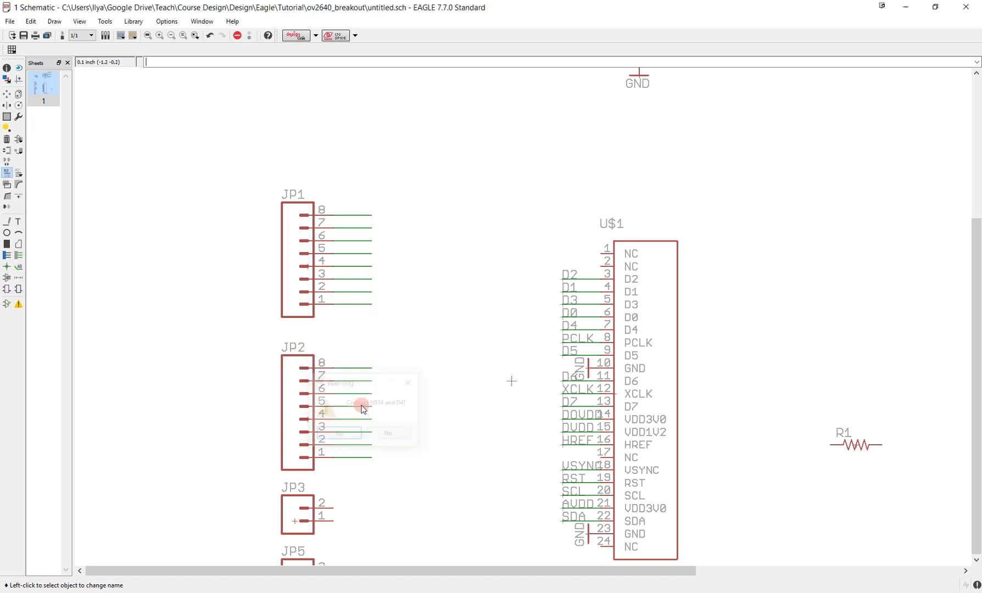
{"action": "left_click", "coordinate": [352, 420]}
{"action": "type", "text": "D3"}
{"action": "key", "text": "Return"}
{"action": "key", "text": "Return"}
{"action": "left_click", "coordinate": [364, 433]}
{"action": "type", "text": "D2"}
{"action": "key", "text": "Return"}
{"action": "key", "text": "Return"}
- Name the net on JP2 pin 2 D1 and the one on pin 1 D0, connecting them to the existing nets
{"action": "double_click", "coordinate": [361, 441]}
{"action": "type", "text": "D1"}
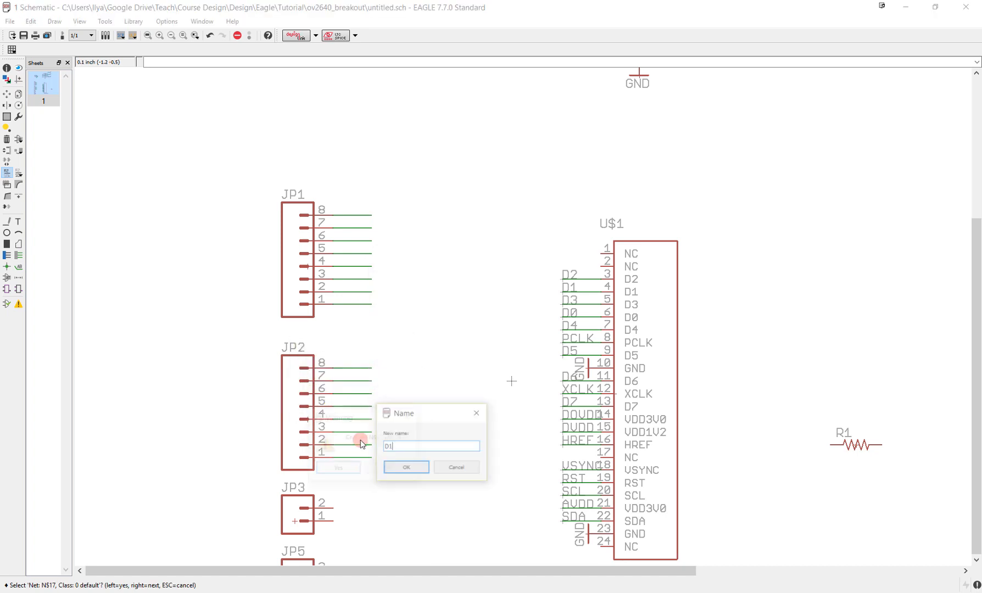
{"action": "key", "text": "Return"}
{"action": "left_click", "coordinate": [360, 458]}
{"action": "type", "text": "D0"}
{"action": "key", "text": "Return"}
{"action": "key", "text": "Return"}
- Place name labels on the JP1 net stubs, from RST on pin 7 to Y0 on pin 1
{"action": "left_click", "coordinate": [19, 266]}
{"action": "left_click", "coordinate": [337, 228]}
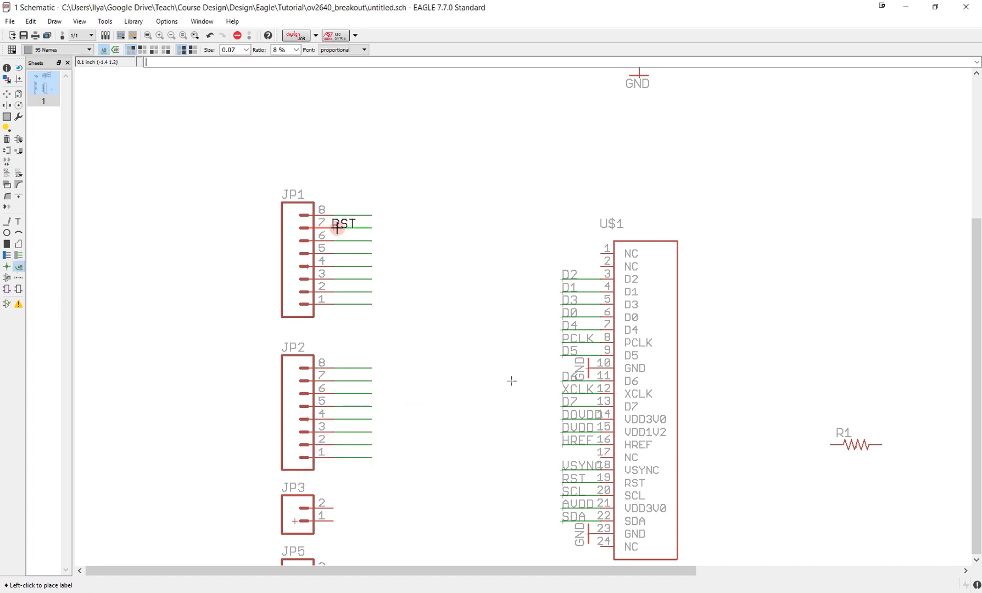
{"action": "left_click", "coordinate": [338, 228]}
{"action": "double_click", "coordinate": [337, 241]}
{"action": "double_click", "coordinate": [337, 253]}
{"action": "double_click", "coordinate": [337, 267]}
{"action": "double_click", "coordinate": [337, 279]}
{"action": "double_click", "coordinate": [336, 292]}
{"action": "double_click", "coordinate": [337, 304]}
- Place name labels on the JP2 net stubs, from D7 on pin 8 to D0 on pin 1
{"action": "double_click", "coordinate": [337, 369]}
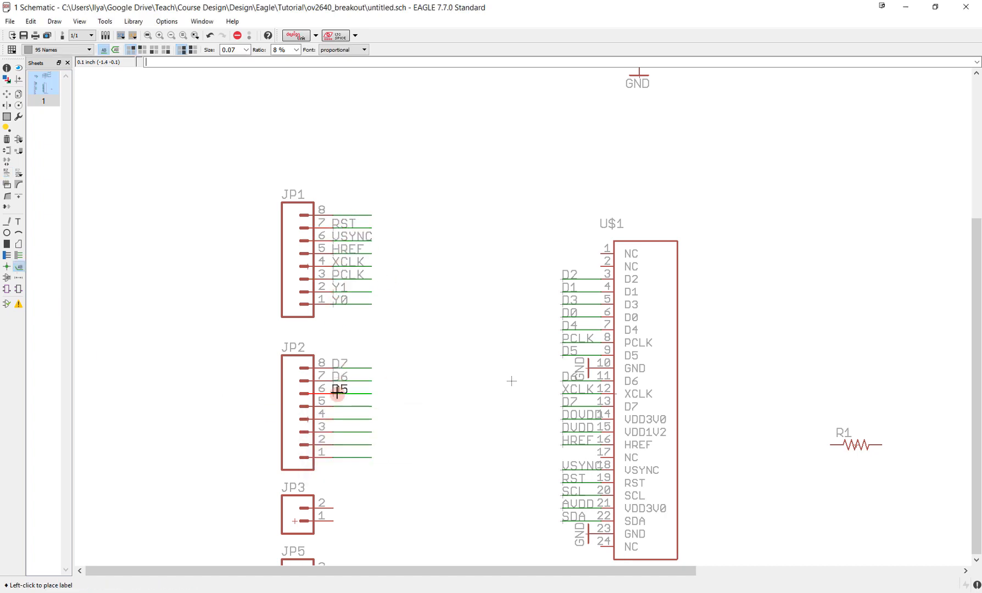
{"action": "double_click", "coordinate": [337, 449]}
{"action": "double_click", "coordinate": [336, 458]}
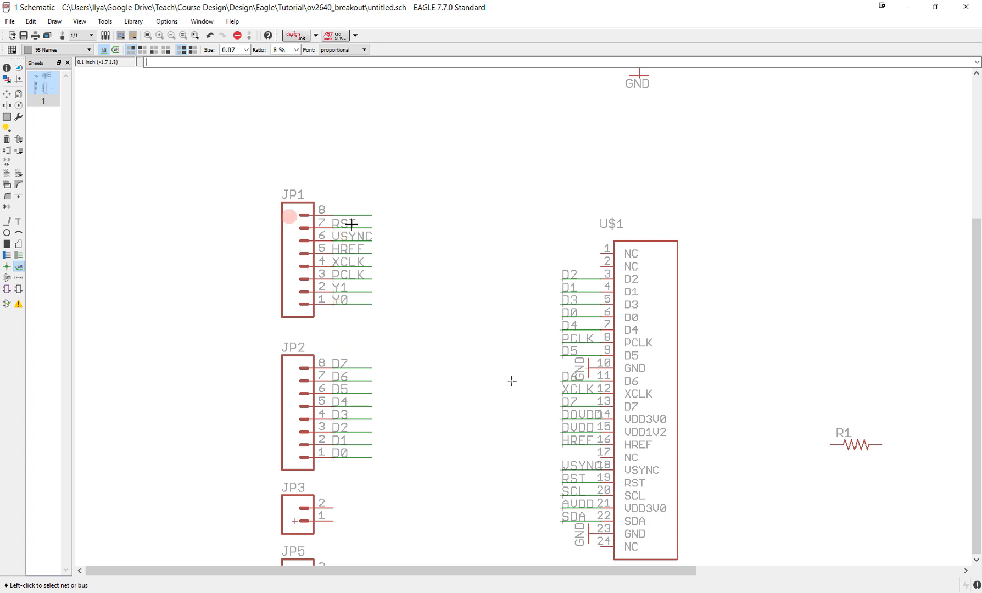
- Draw net stubs outward from the NC pins 1, 2 and 17 of U$1
{"action": "left_click", "coordinate": [19, 255]}
{"action": "left_click", "coordinate": [601, 254]}
{"action": "double_click", "coordinate": [564, 254]}
{"action": "left_click", "coordinate": [601, 267]}
{"action": "double_click", "coordinate": [563, 266]}
{"action": "left_click", "coordinate": [600, 458]}
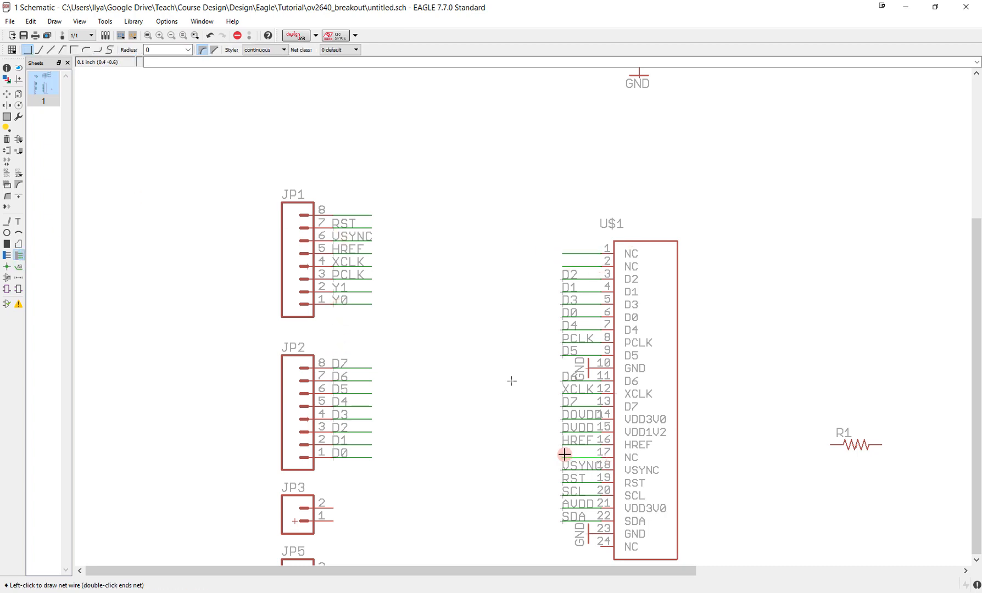
{"action": "double_click", "coordinate": [563, 457]}
- Name the nets on JP1 pin 8 and U$1 pin 17 IF_EN and connect them
{"action": "left_click", "coordinate": [7, 173]}
{"action": "left_click", "coordinate": [336, 214]}
{"action": "type", "text": "IF_EN"}
{"action": "key", "text": "Return"}
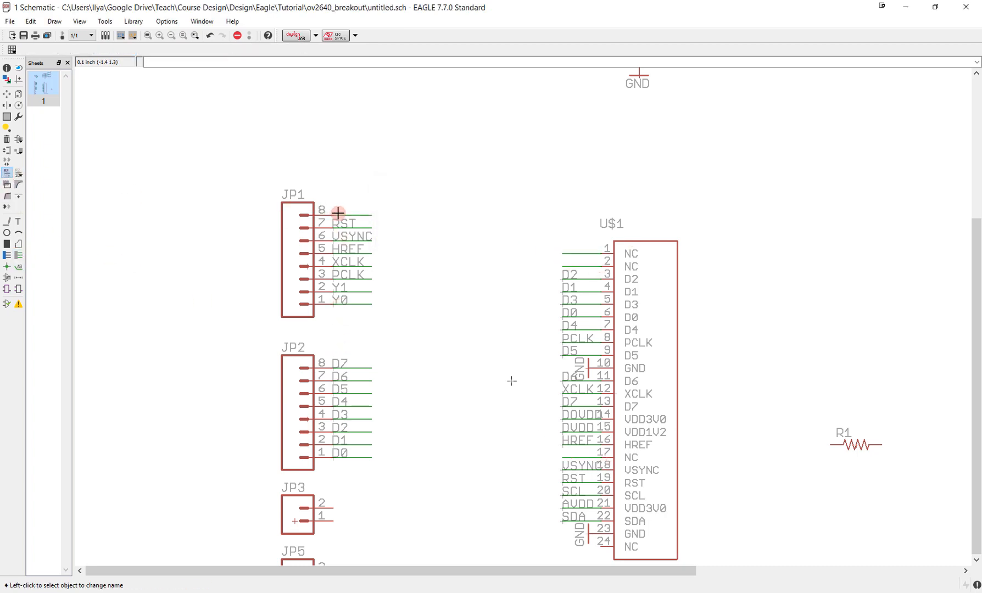
{"action": "left_click", "coordinate": [570, 456]}
{"action": "type", "text": "IF_EN"}
{"action": "key", "text": "Return"}
{"action": "key", "text": "Return"}
- Name the net on U$1 pin 2 Y1 and the one on pin 1 Y0, connecting both to the header nets
{"action": "left_click", "coordinate": [569, 266]}
{"action": "type", "text": "Y1"}
{"action": "key", "text": "Return"}
{"action": "key", "text": "Return"}
{"action": "left_click", "coordinate": [572, 255]}
{"action": "type", "text": "Y0"}
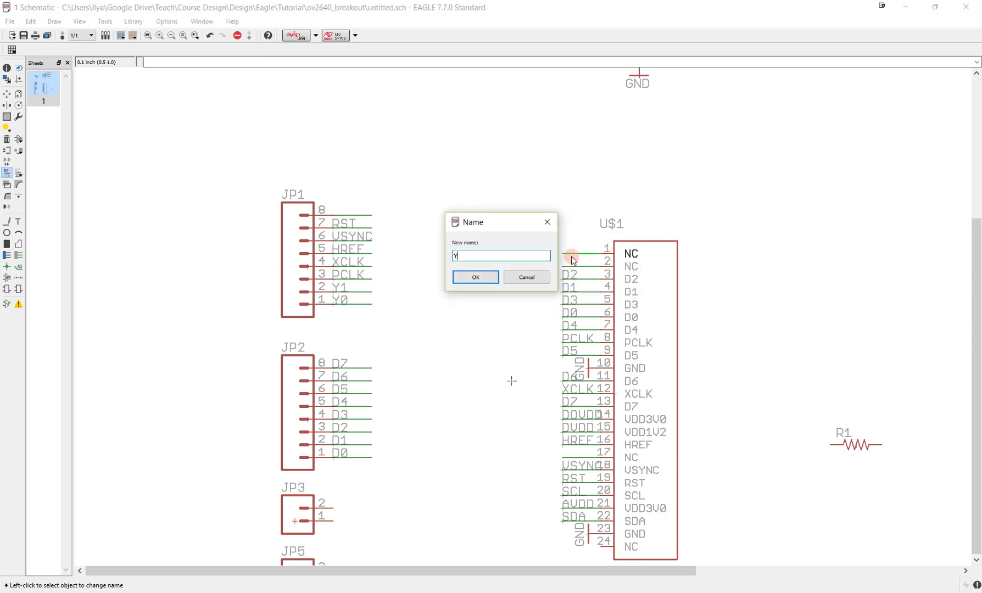
{"action": "key", "text": "Return"}
{"action": "key", "text": "Return"}
- Place name labels on the net stubs of U$1 pins 1, 2 and 17 and of JP1 pin 8
{"action": "left_click", "coordinate": [20, 268]}
{"action": "double_click", "coordinate": [563, 254]}
{"action": "double_click", "coordinate": [565, 267]}
{"action": "double_click", "coordinate": [564, 458]}
{"action": "double_click", "coordinate": [337, 214]}
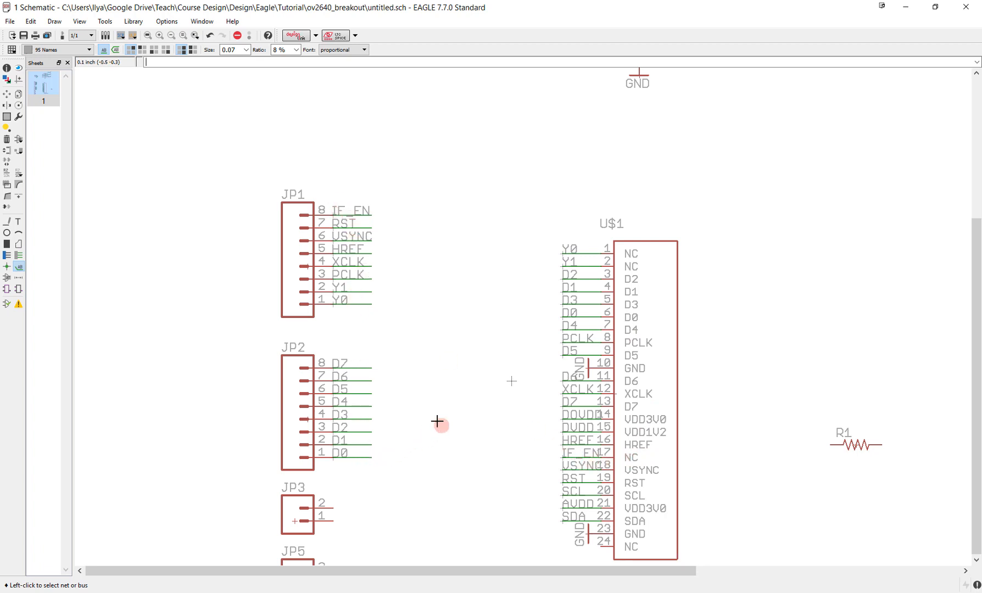
- Draw horizontal net stubs outward from JP3 pins 2 and 1
{"action": "middle_click_drag", "start_coordinate": [438, 422], "coordinate": [477, 337]}
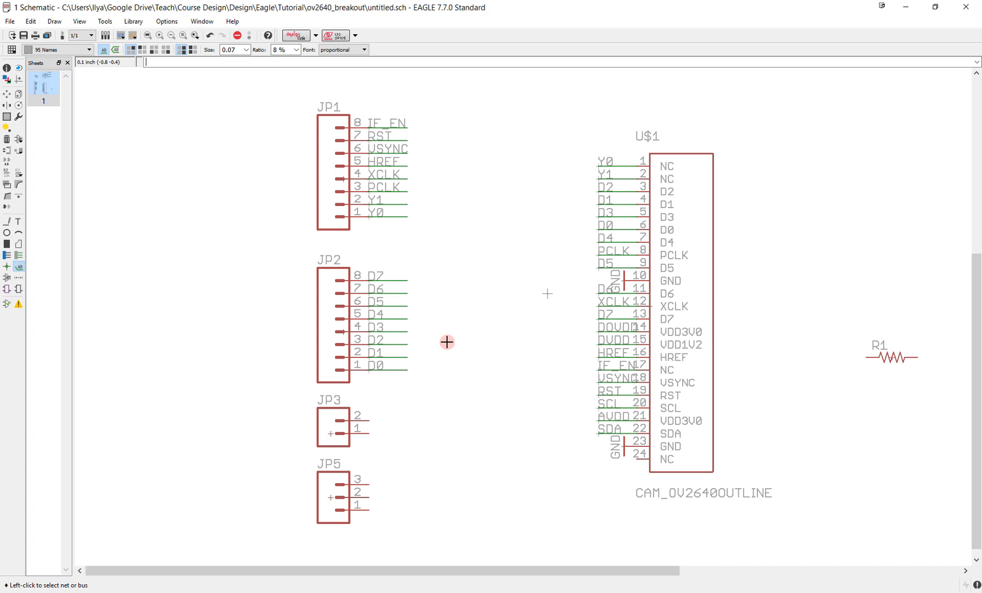
{"action": "left_click", "coordinate": [18, 255]}
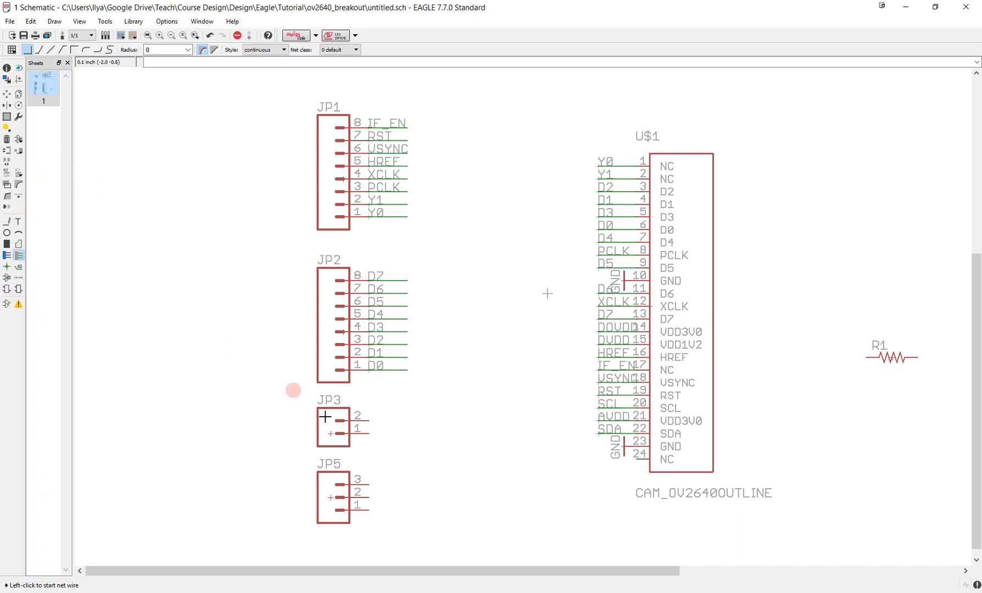
{"action": "left_click", "coordinate": [372, 421]}
{"action": "double_click", "coordinate": [404, 424]}
{"action": "left_click", "coordinate": [369, 432]}
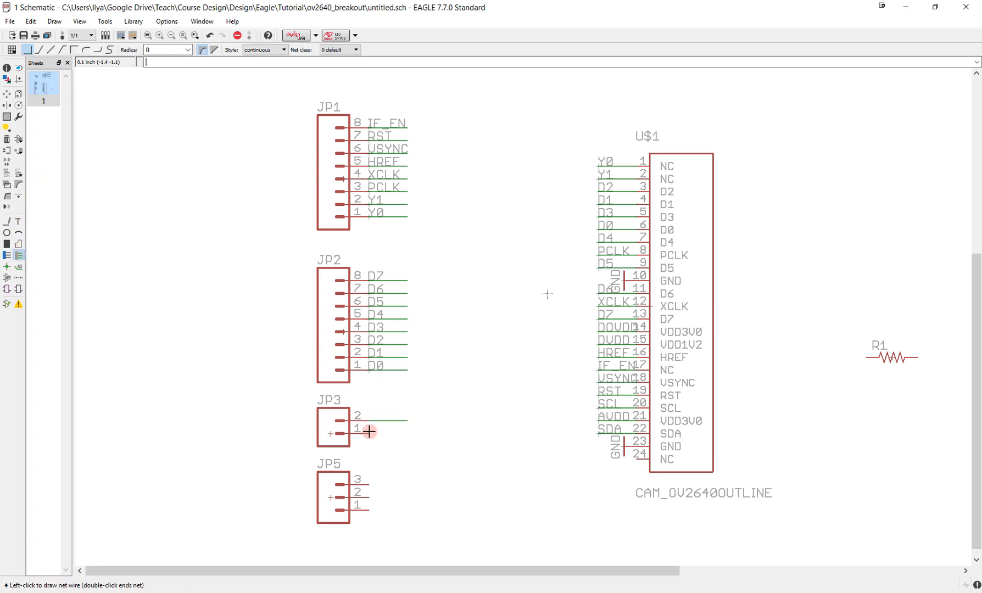
{"action": "double_click", "coordinate": [407, 434]}
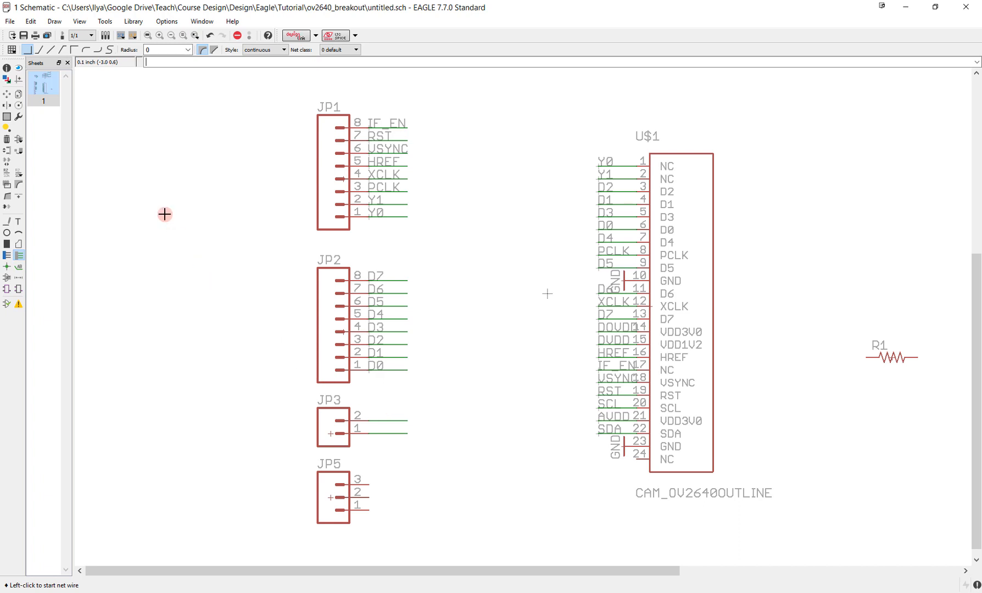
- Name the net on JP3 pin 2 SDA and the one on pin 1 SCL, connecting them to the existing nets
{"action": "left_click", "coordinate": [7, 173]}
{"action": "left_click", "coordinate": [376, 417]}
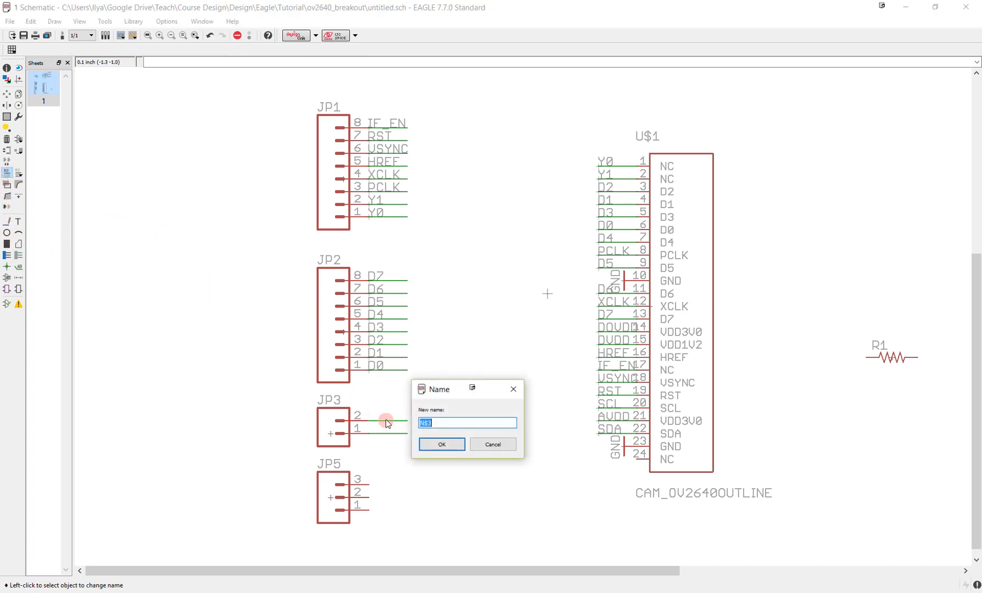
{"action": "type", "text": "SDA"}
{"action": "key", "text": "Return"}
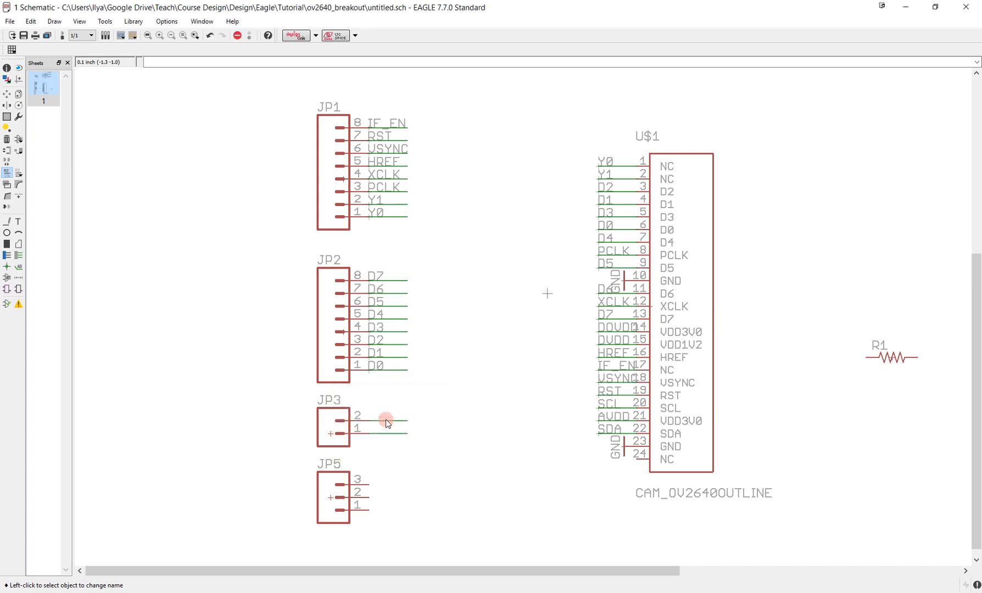
{"action": "left_click", "coordinate": [387, 430]}
{"action": "left_click", "coordinate": [387, 431]}
{"action": "type", "text": "SCL"}
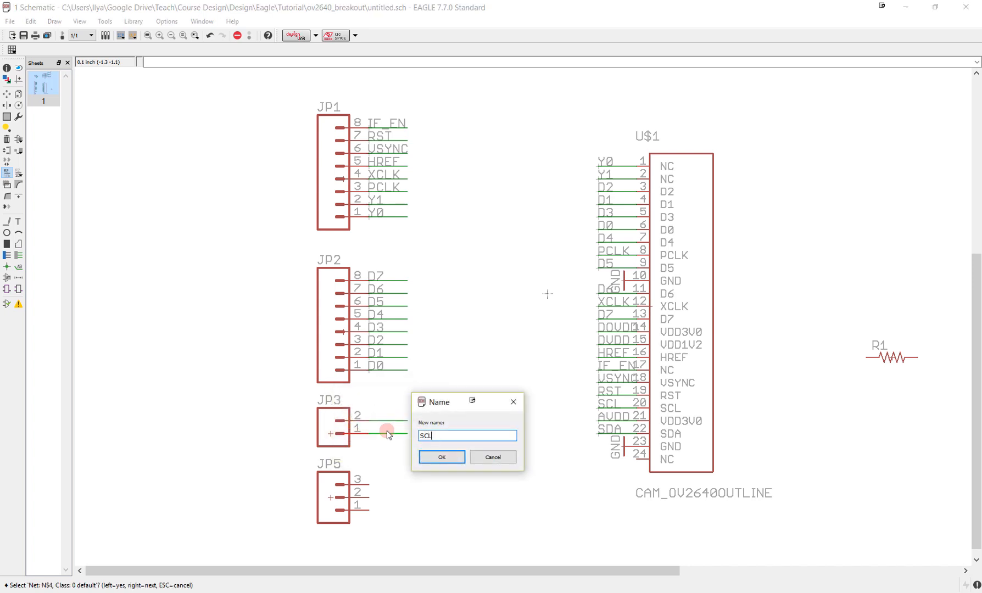
{"action": "key", "text": "Return"}
{"action": "key", "text": "Return"}
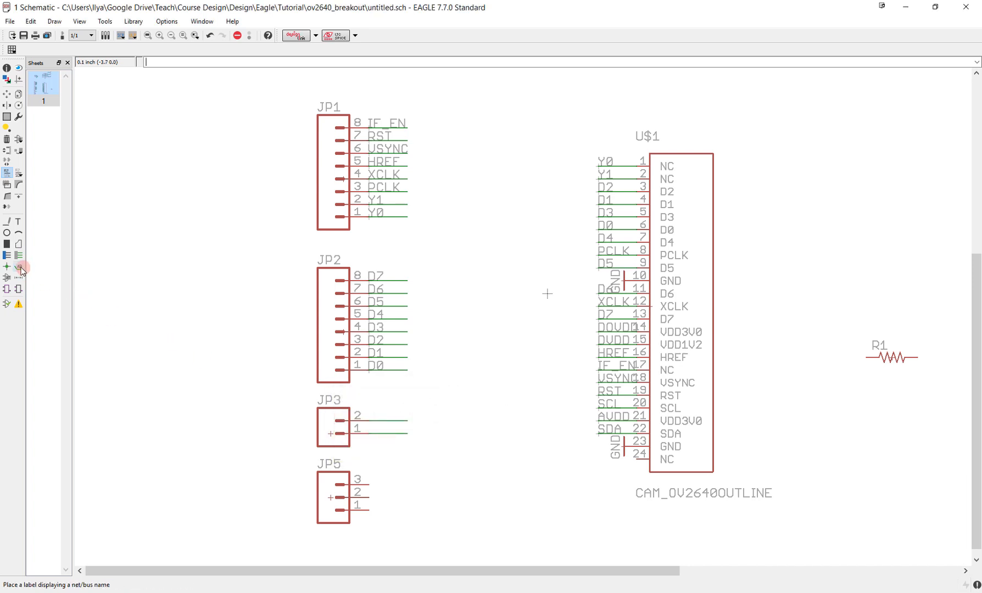
- Place the SDA and SCL name labels on the JP3 net stubs
{"action": "left_click", "coordinate": [18, 267]}
{"action": "left_click", "coordinate": [377, 421]}
{"action": "left_click", "coordinate": [374, 421]}
{"action": "left_click", "coordinate": [374, 433]}
{"action": "left_click", "coordinate": [373, 434]}
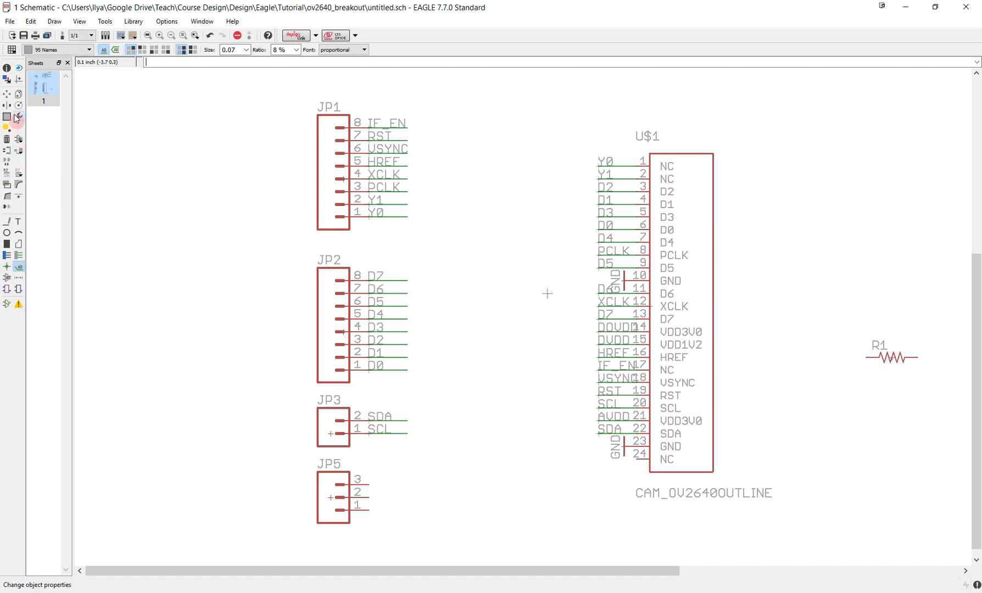
- Draw horizontal net stubs outward from JP5 pins 3, 2 and 1
{"action": "left_click", "coordinate": [18, 255]}
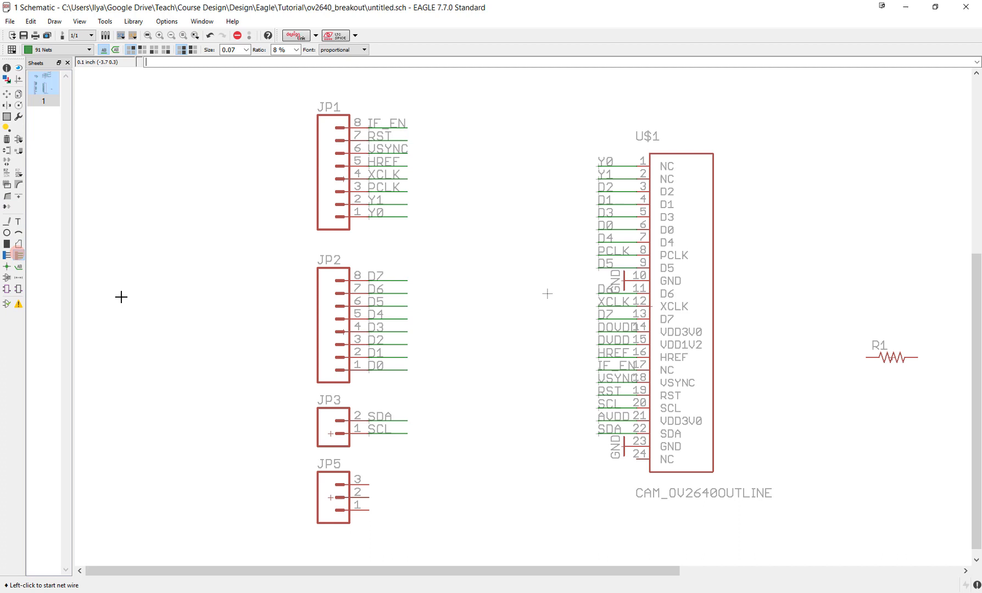
{"action": "left_click", "coordinate": [369, 485]}
{"action": "double_click", "coordinate": [404, 485]}
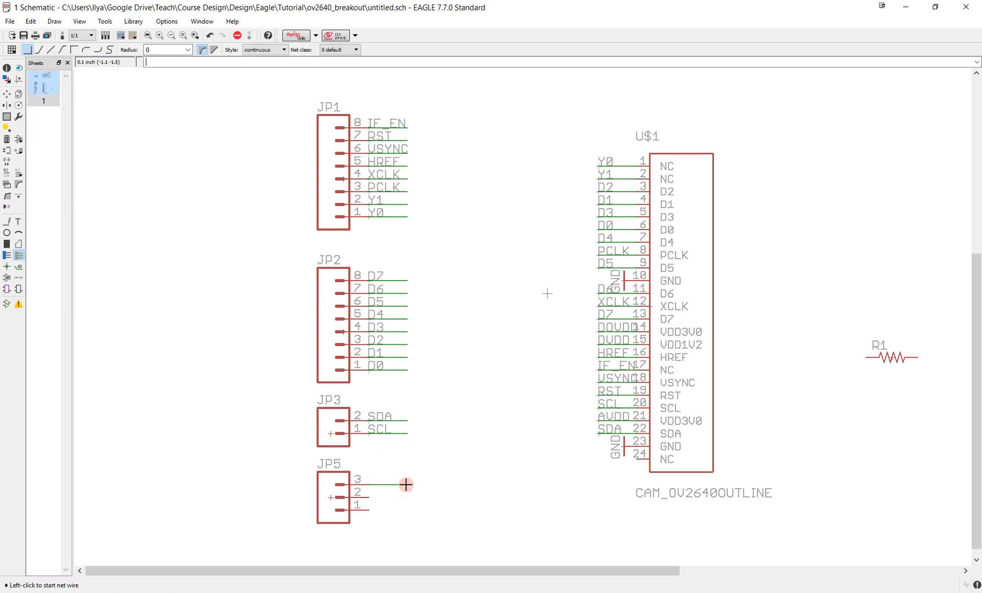
{"action": "left_click", "coordinate": [371, 497]}
{"action": "double_click", "coordinate": [407, 498]}
{"action": "left_click", "coordinate": [370, 511]}
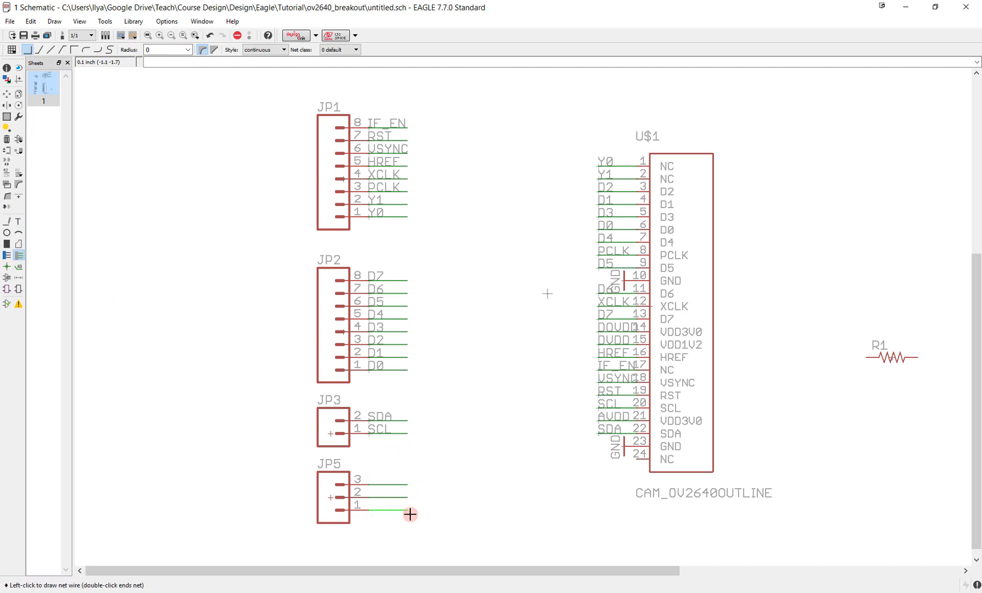
{"action": "double_click", "coordinate": [408, 512]}
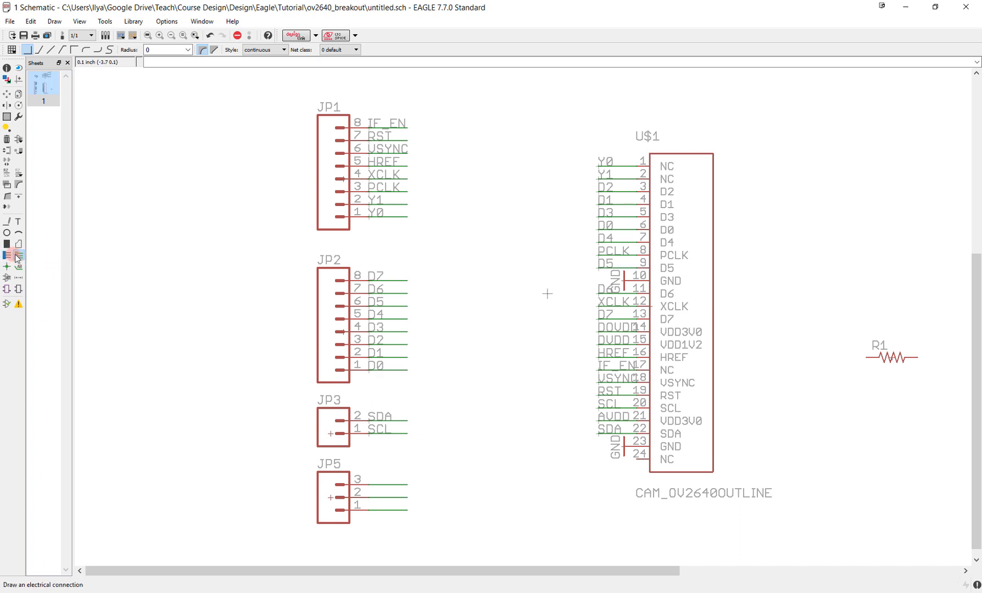
- Name the nets on JP5 pins 3, 2 and 1 AVDD, DVDD and DOVDD, connecting them to the existing nets
{"action": "left_click", "coordinate": [7, 173]}
{"action": "left_click", "coordinate": [383, 479]}
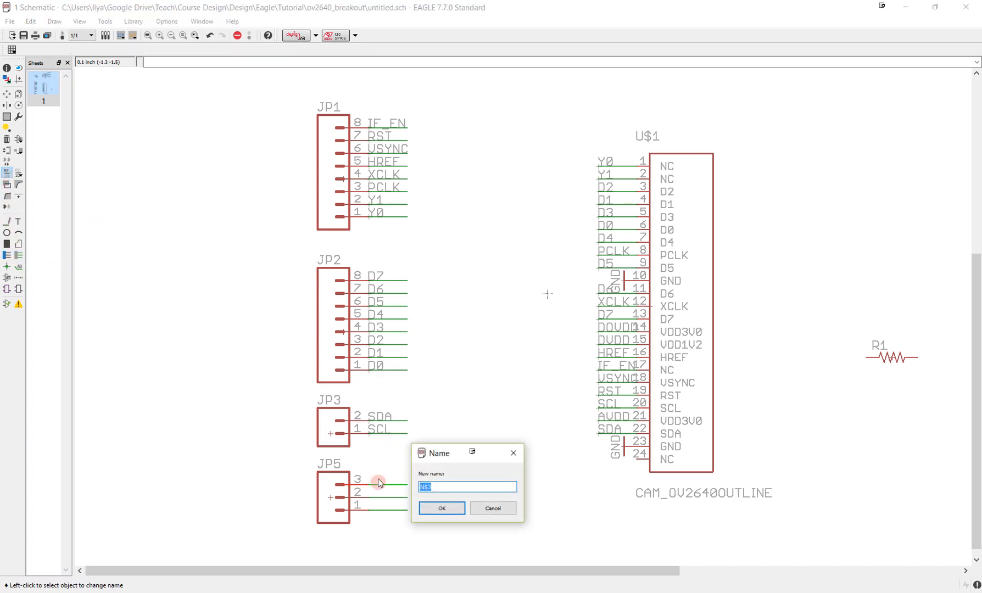
{"action": "type", "text": "AVDD"}
{"action": "key", "text": "Return"}
{"action": "key", "text": "Return"}
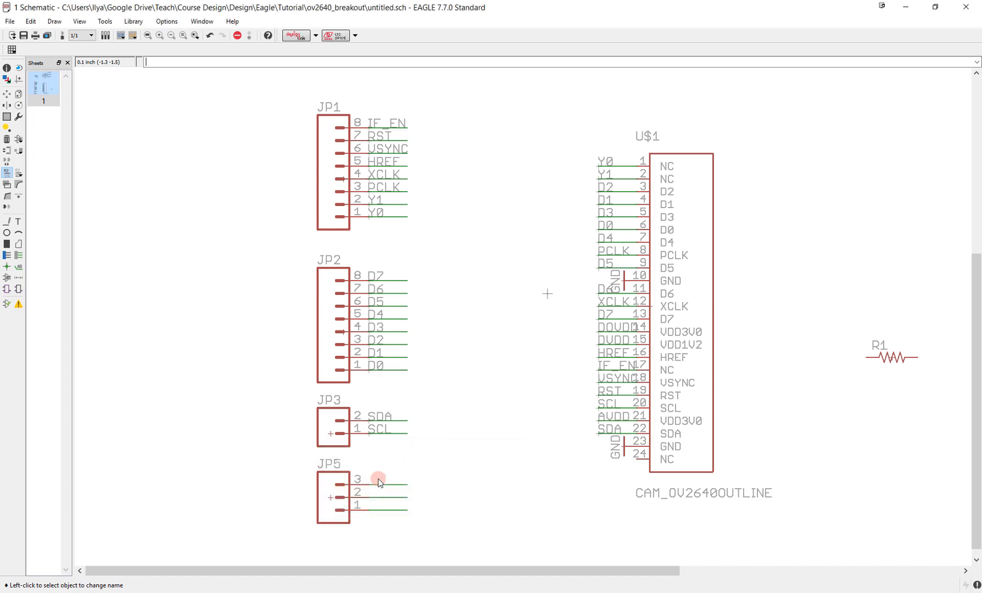
{"action": "left_click", "coordinate": [401, 498]}
{"action": "type", "text": "DVD"}
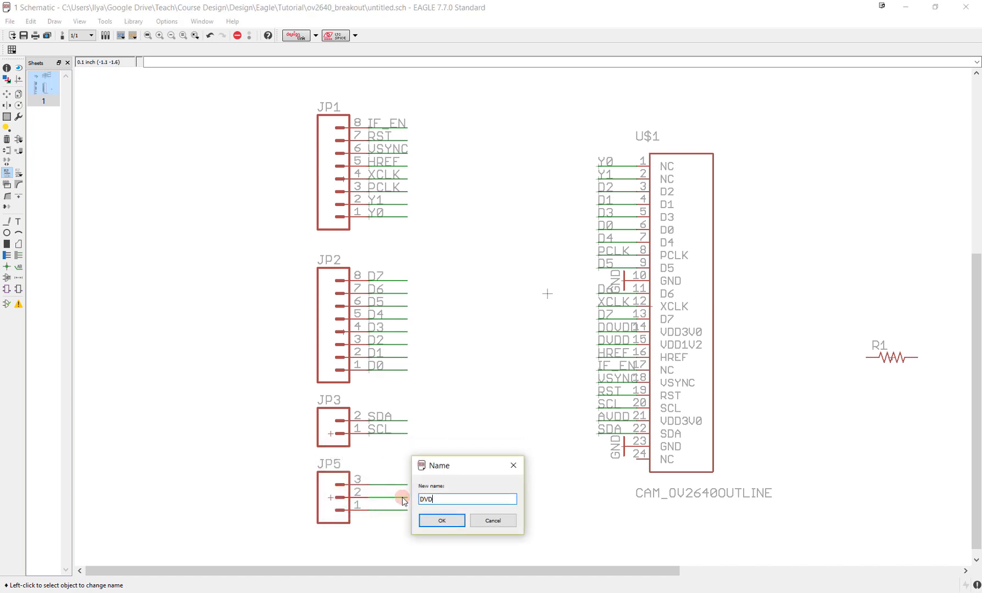
{"action": "type", "text": "D"}
{"action": "key", "text": "Return"}
{"action": "key", "text": "Return"}
{"action": "left_click", "coordinate": [402, 505]}
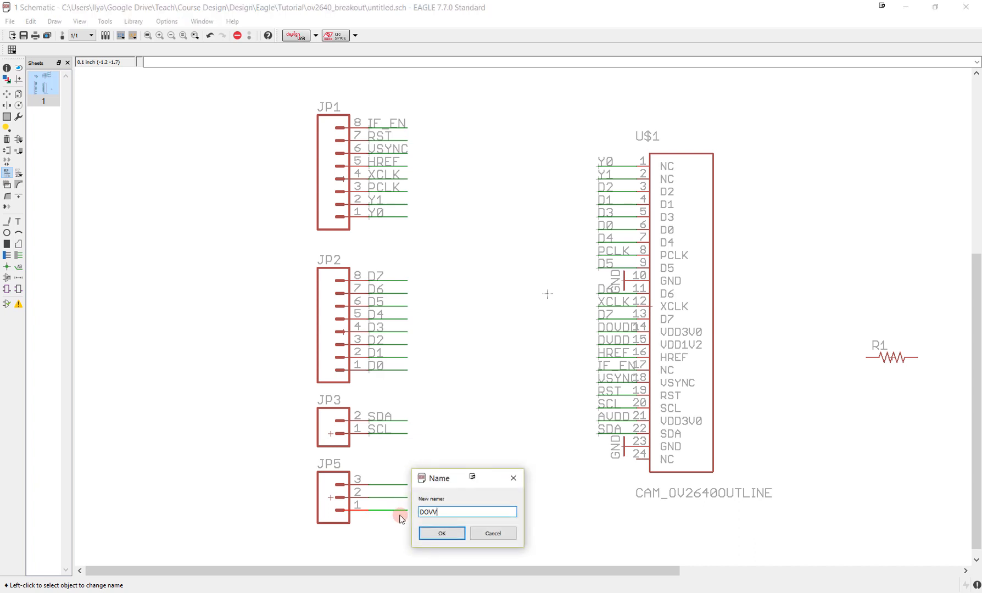
{"action": "key", "text": "Return"}
{"action": "key", "text": "Return"}
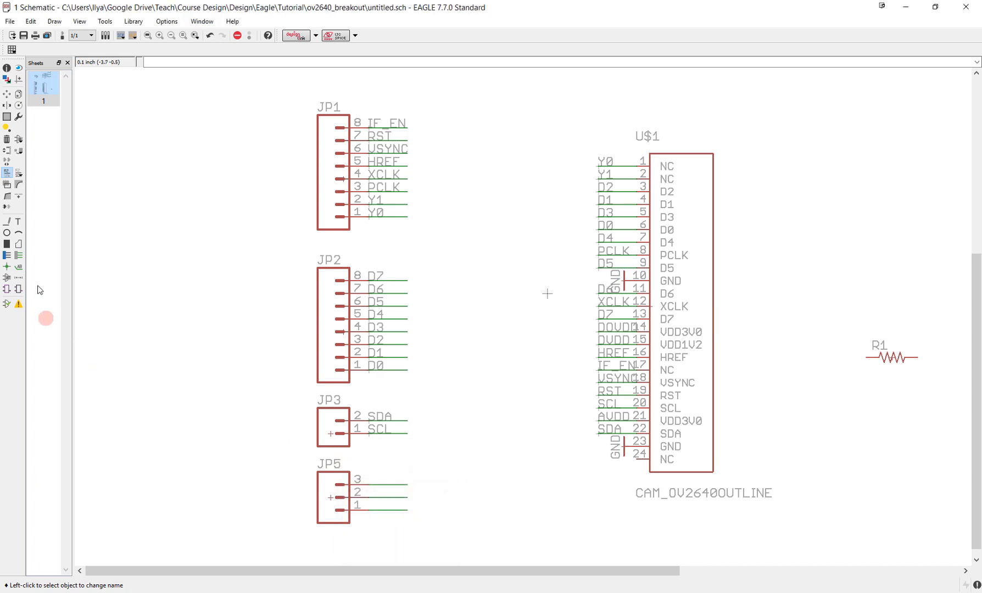
- Place the AVDD, DVDD and DOVDD name labels on the JP5 net stubs
{"action": "left_click", "coordinate": [20, 270]}
{"action": "left_click", "coordinate": [371, 484]}
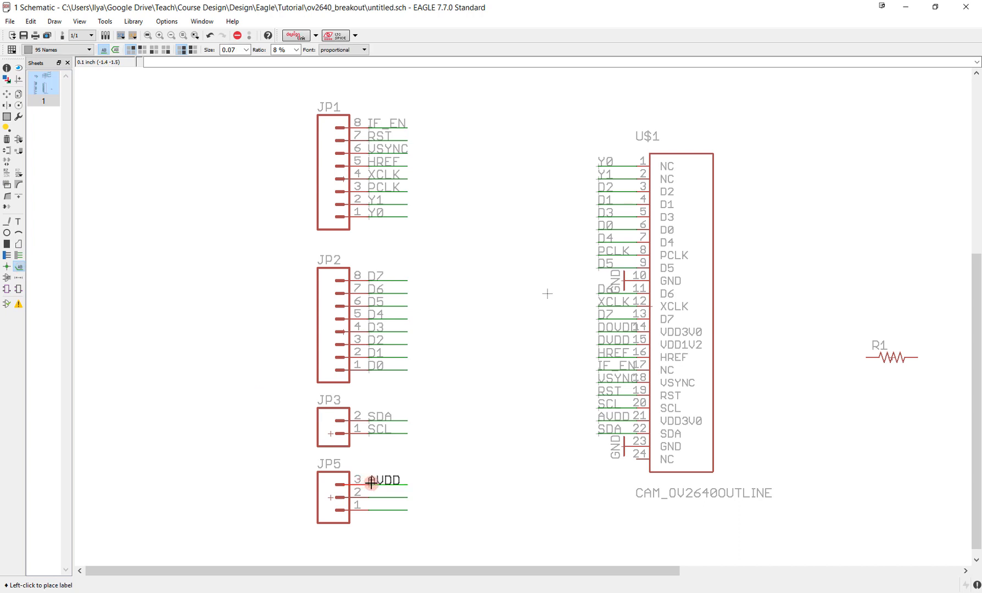
{"action": "left_click", "coordinate": [369, 483]}
{"action": "left_click", "coordinate": [371, 500]}
{"action": "left_click", "coordinate": [371, 500]}
{"action": "left_click", "coordinate": [372, 513]}
{"action": "left_click", "coordinate": [372, 513]}
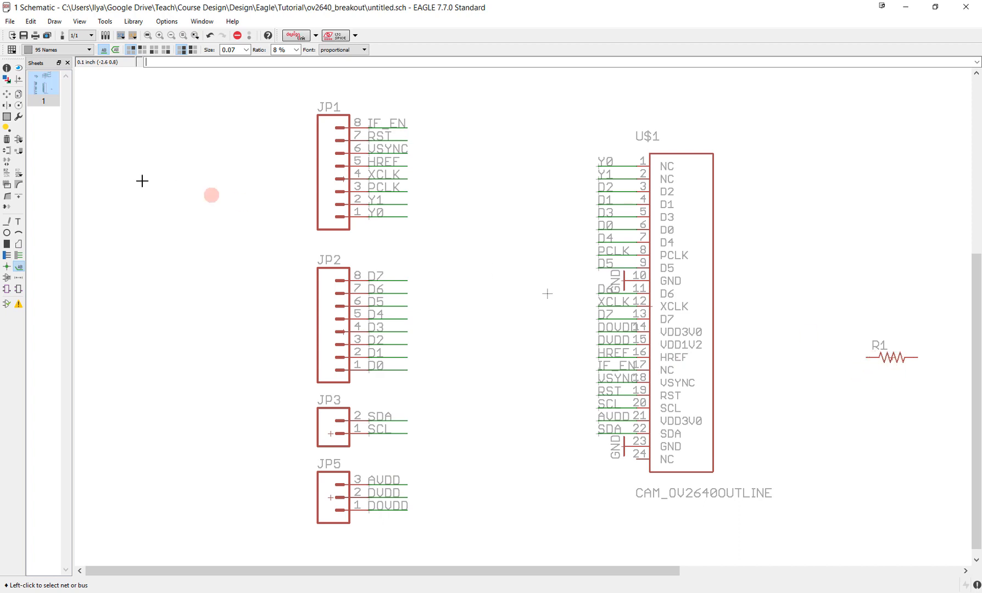
- Move resistor R1 from beside the camera connector to the empty area below header JP5
{"action": "left_click", "coordinate": [18, 97]}
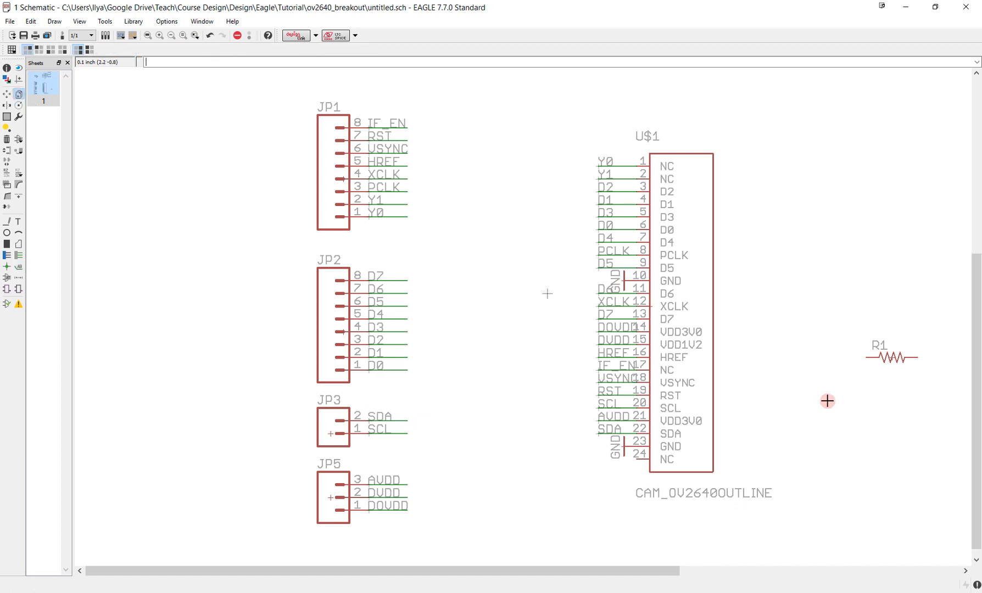
{"action": "middle_click_drag", "start_coordinate": [826, 400], "coordinate": [852, 333]}
{"action": "left_click", "coordinate": [6, 94]}
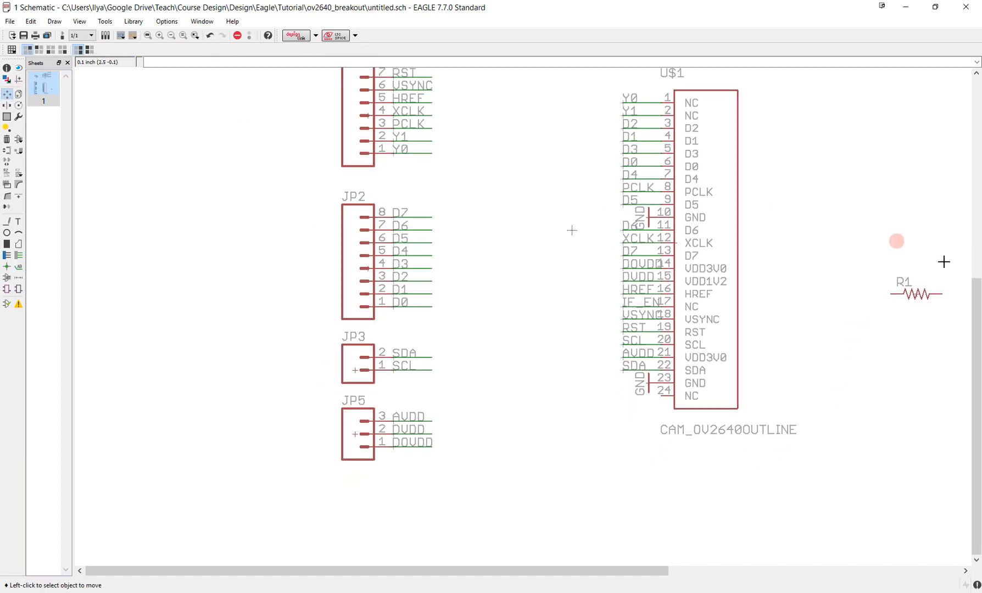
{"action": "left_click", "coordinate": [938, 299]}
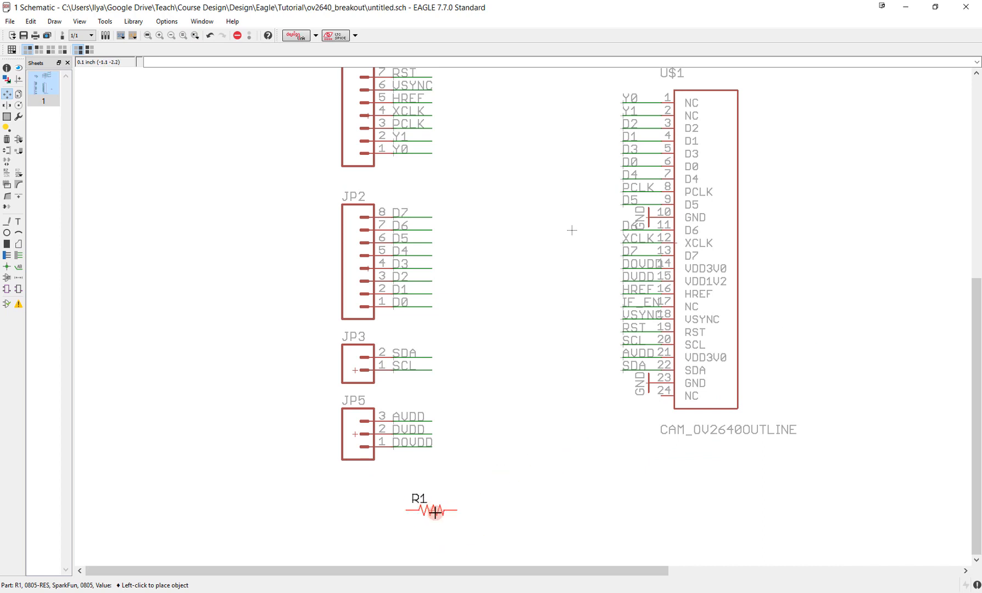
{"action": "left_click", "coordinate": [420, 508]}
- Copy resistor R1 and place the duplicate directly below it
{"action": "middle_click_drag", "start_coordinate": [434, 485], "coordinate": [471, 432]}
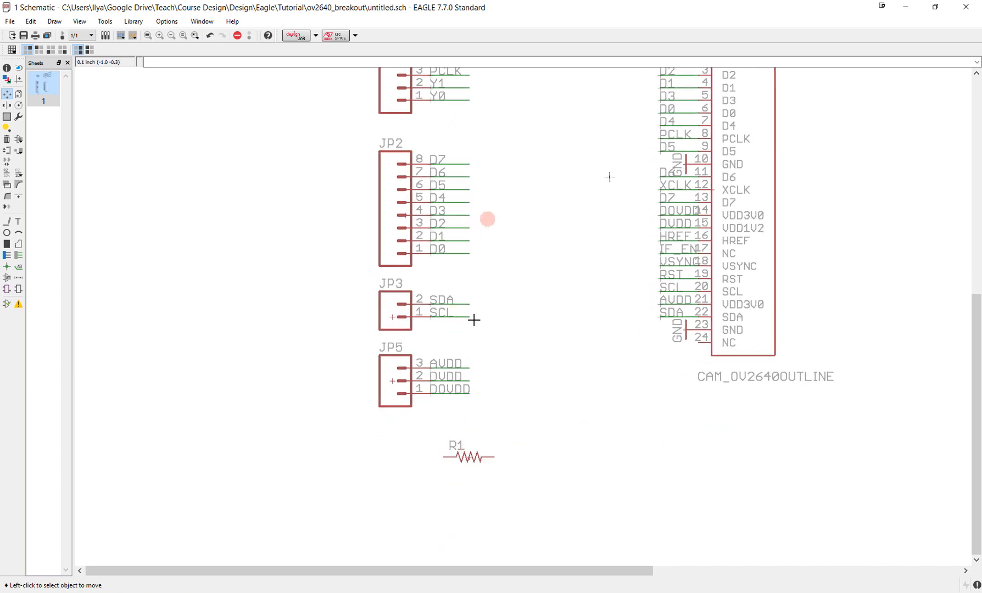
{"action": "left_click", "coordinate": [18, 98]}
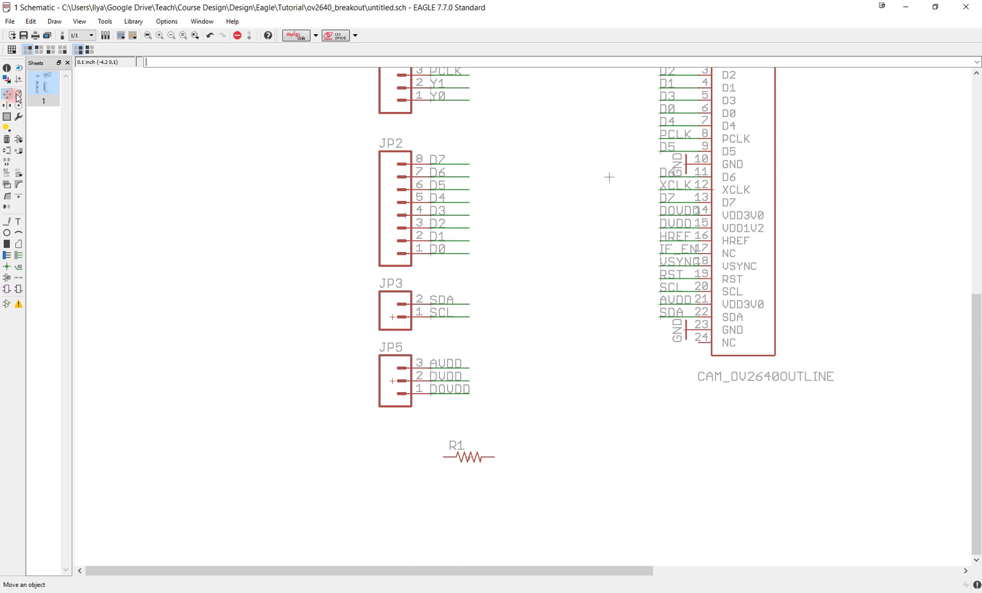
{"action": "left_click", "coordinate": [18, 96]}
{"action": "left_click", "coordinate": [469, 456]}
{"action": "left_click", "coordinate": [473, 490]}
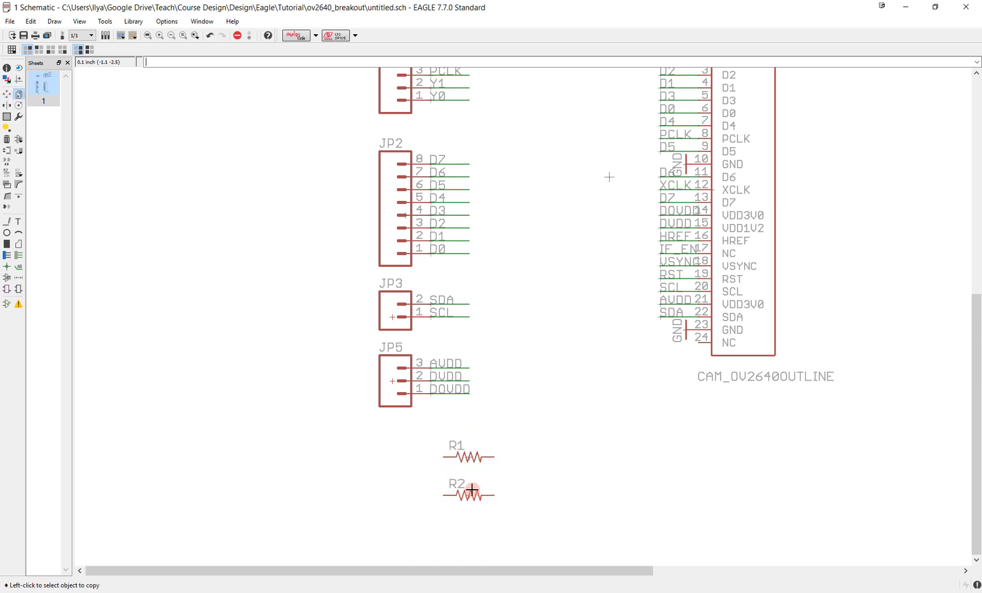
{"action": "left_click", "coordinate": [470, 446]}
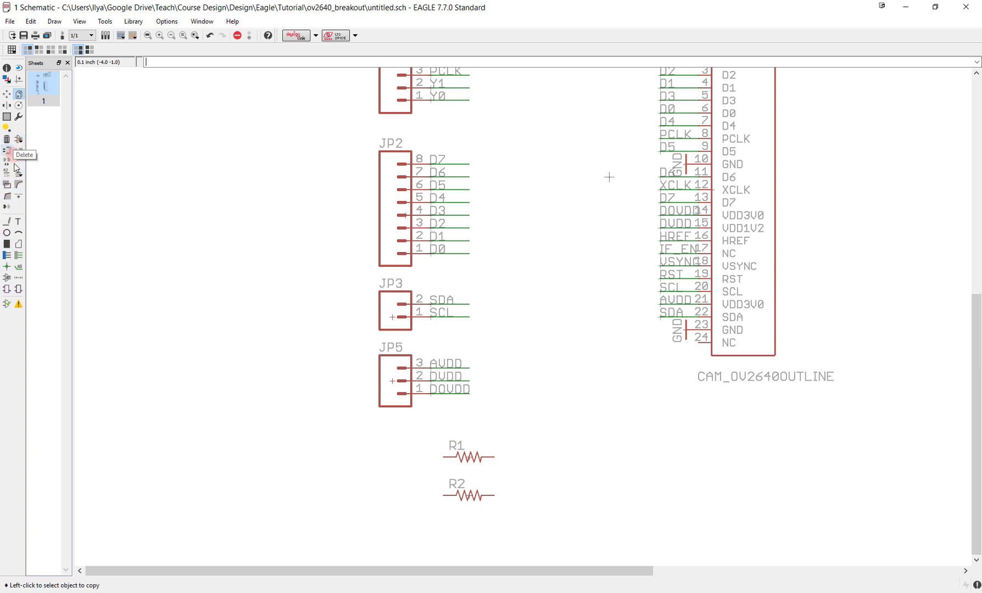
- Draw horizontal net stubs outward from both ends of resistors R1 and R2
{"action": "left_click", "coordinate": [18, 255]}
{"action": "left_click", "coordinate": [444, 458]}
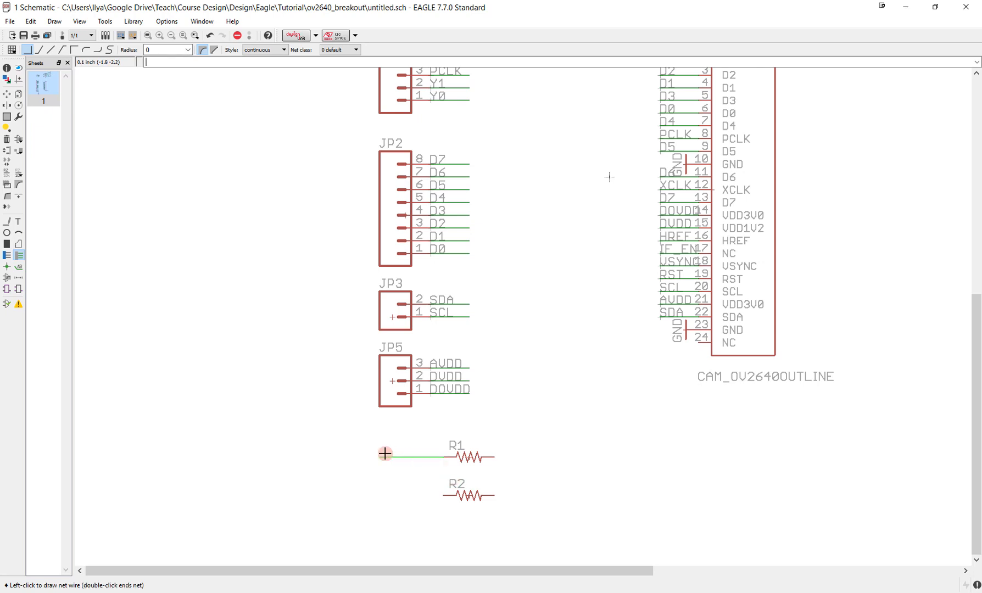
{"action": "double_click", "coordinate": [390, 456]}
{"action": "left_click", "coordinate": [444, 496]}
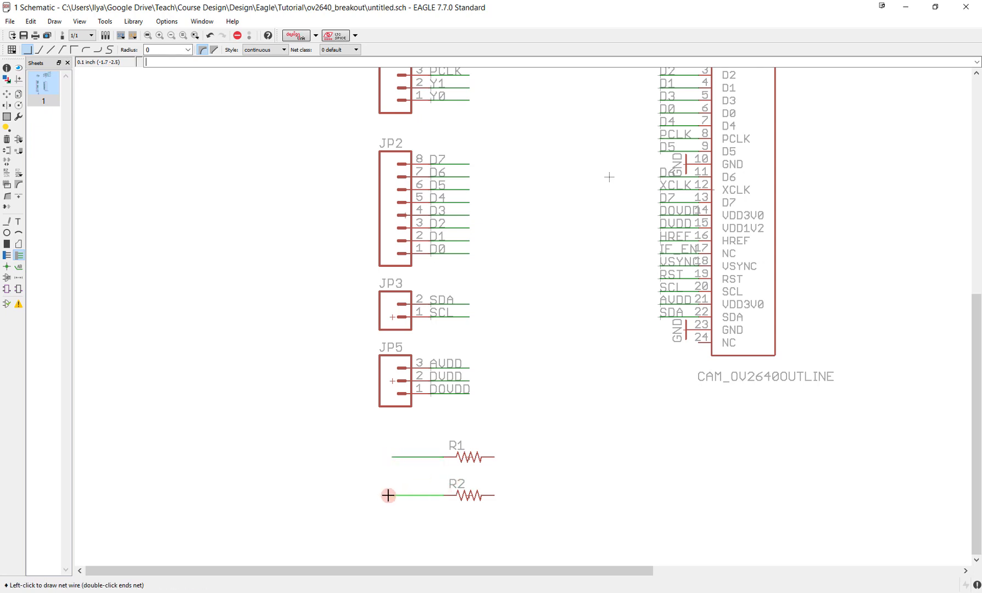
{"action": "left_click", "coordinate": [390, 496]}
{"action": "left_click", "coordinate": [390, 496]}
{"action": "left_click", "coordinate": [495, 456]}
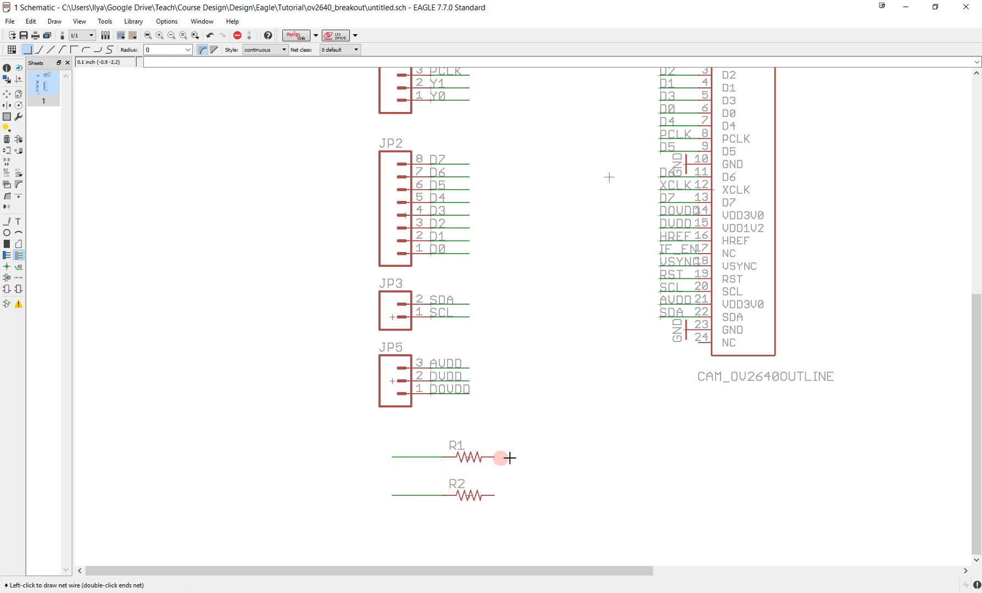
{"action": "double_click", "coordinate": [547, 458]}
{"action": "left_click", "coordinate": [496, 495]}
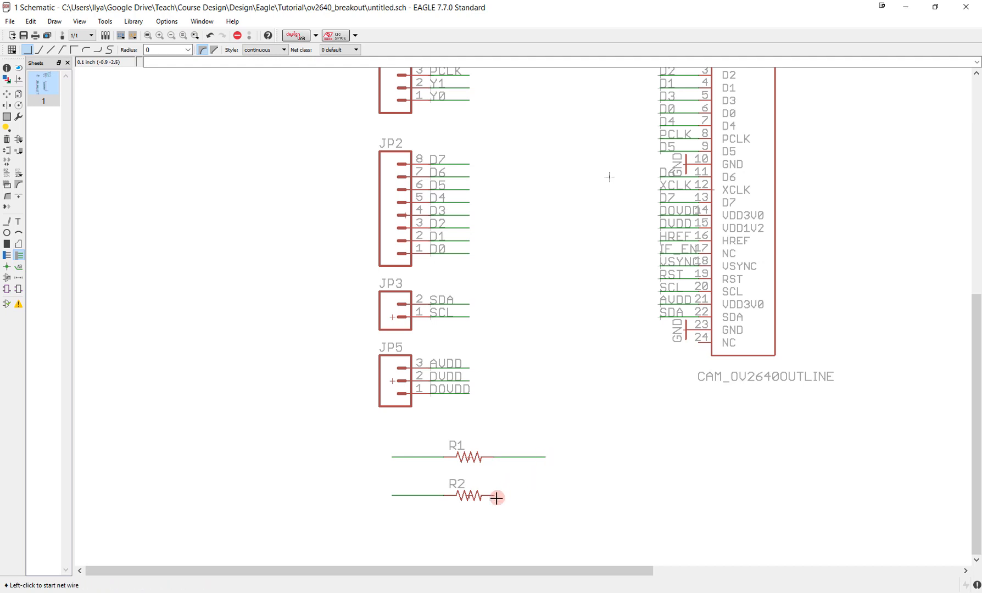
{"action": "double_click", "coordinate": [544, 495]}
- Name the nets on the right-hand ends of R1 and R2 DOVDD, connecting both to the existing net
{"action": "left_click", "coordinate": [7, 221]}
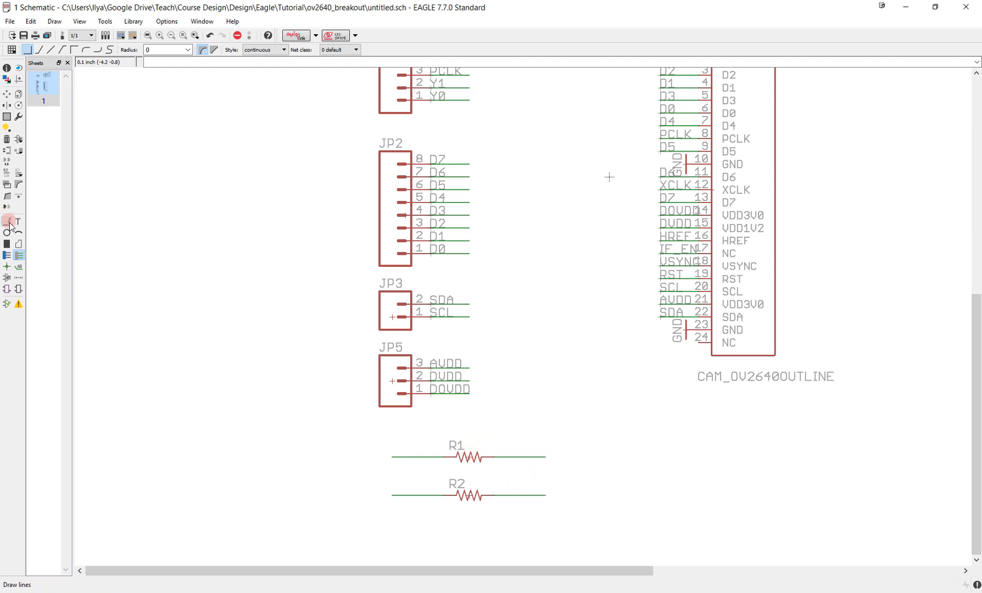
{"action": "left_click", "coordinate": [4, 174]}
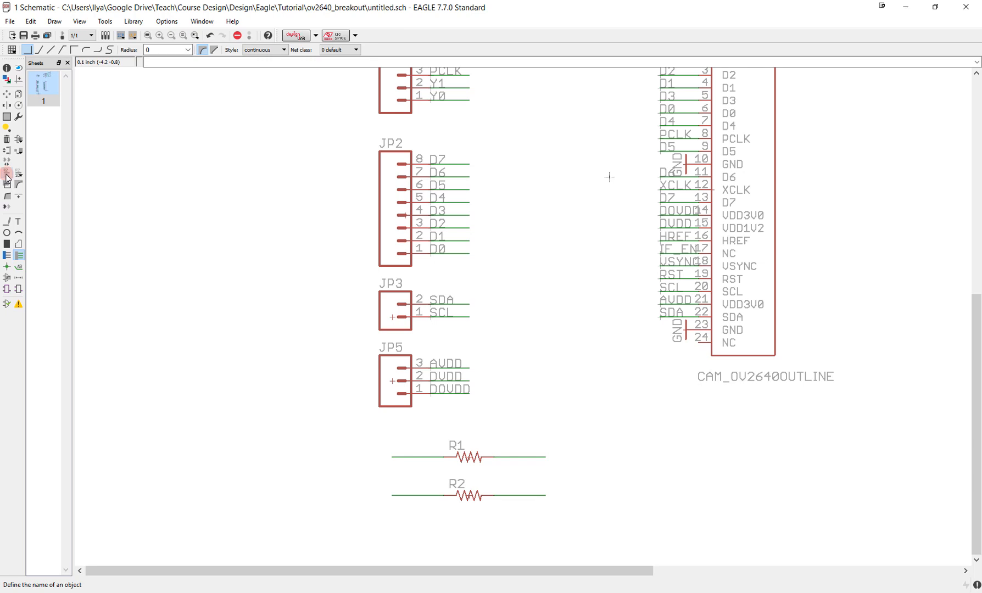
{"action": "left_click", "coordinate": [507, 456]}
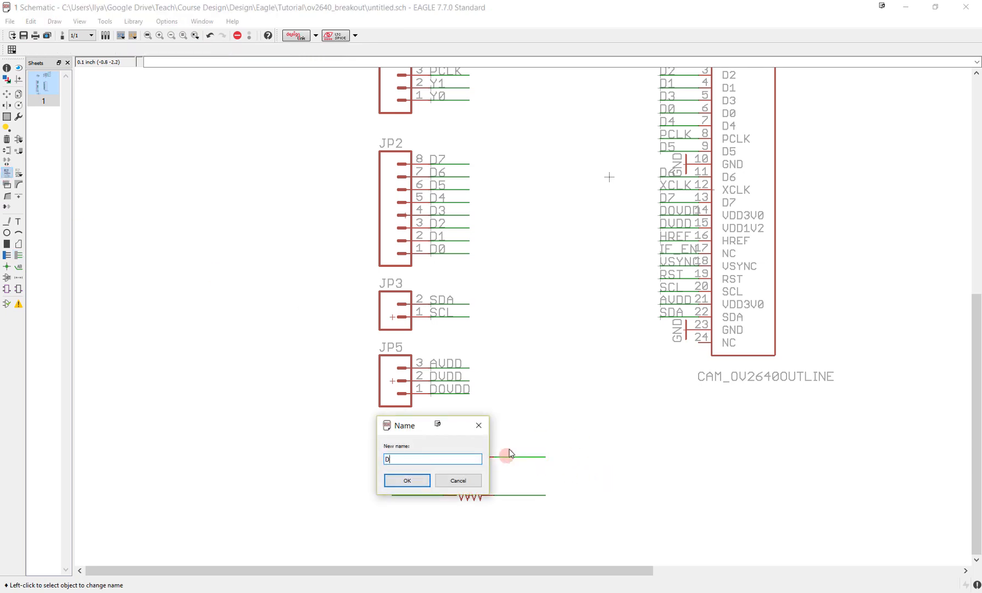
{"action": "type", "text": "DOVDD"}
{"action": "key", "text": "Return"}
{"action": "key", "text": "Return"}
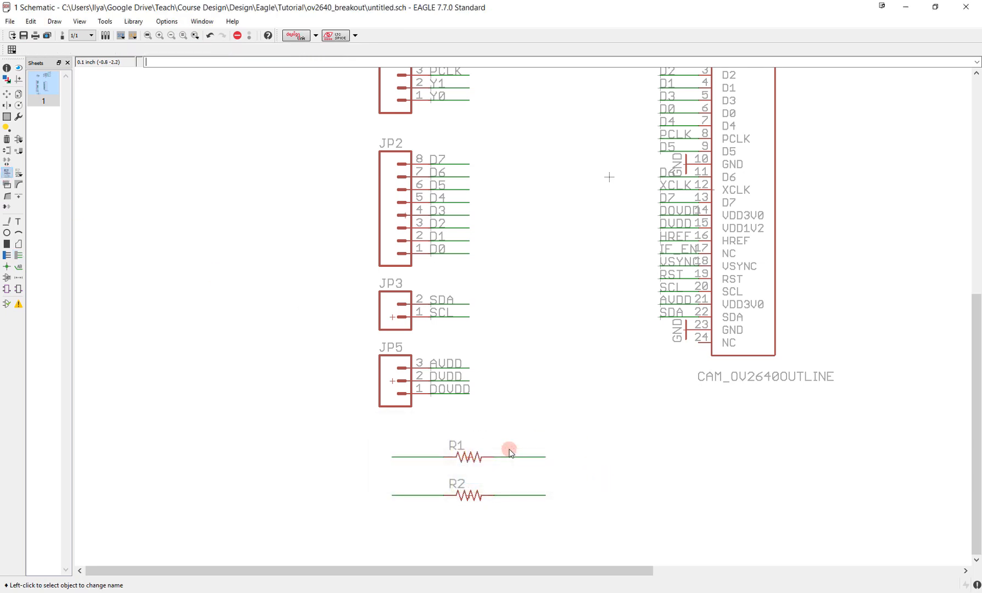
{"action": "left_click", "coordinate": [510, 494]}
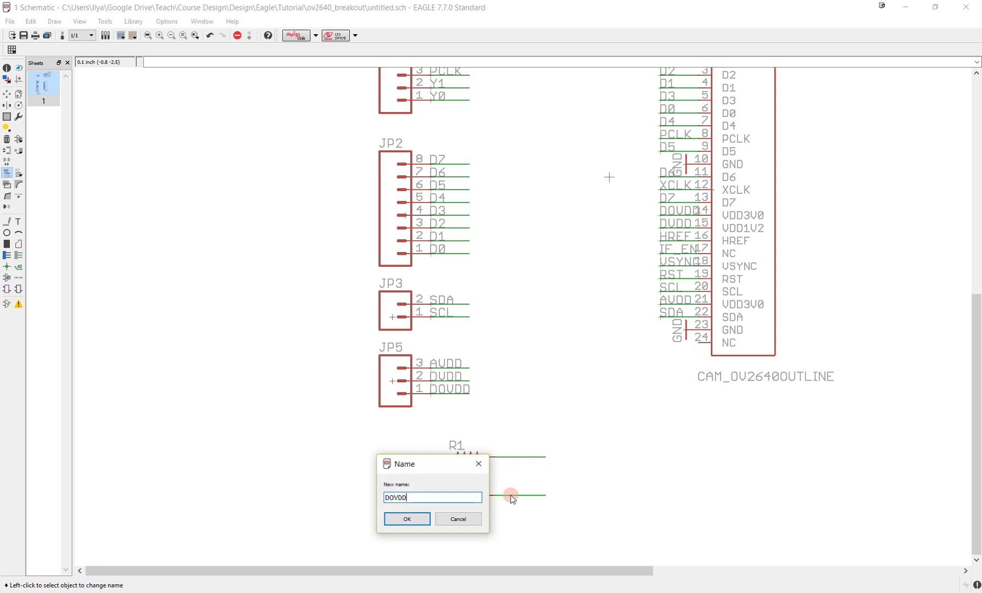
{"action": "key", "text": "Return"}
{"action": "key", "text": "Return"}
- Name the net on the left-hand end of R1 SCL and that of R2 SDA, connecting them to the existing nets
{"action": "left_click", "coordinate": [406, 458]}
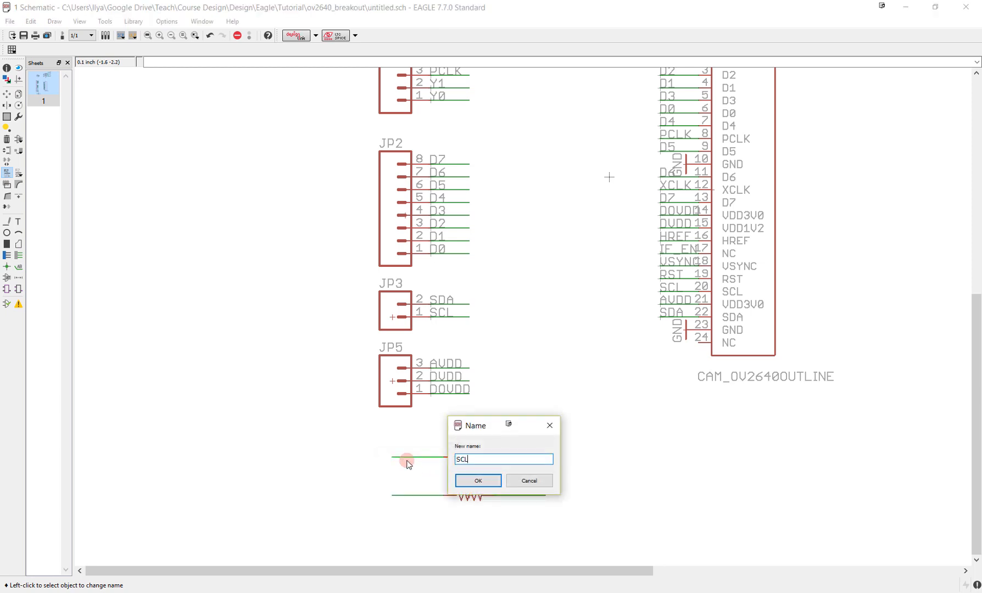
{"action": "type", "text": "SCL"}
{"action": "key", "text": "Return"}
{"action": "key", "text": "Return"}
{"action": "left_click", "coordinate": [412, 486]}
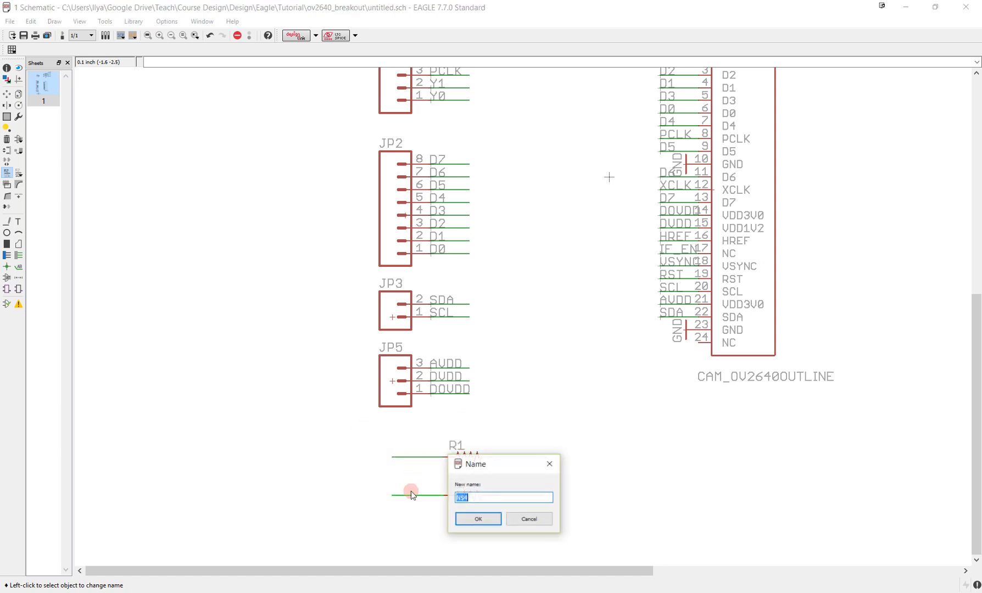
{"action": "type", "text": "SDA"}
{"action": "key", "text": "Return"}
{"action": "key", "text": "Return"}
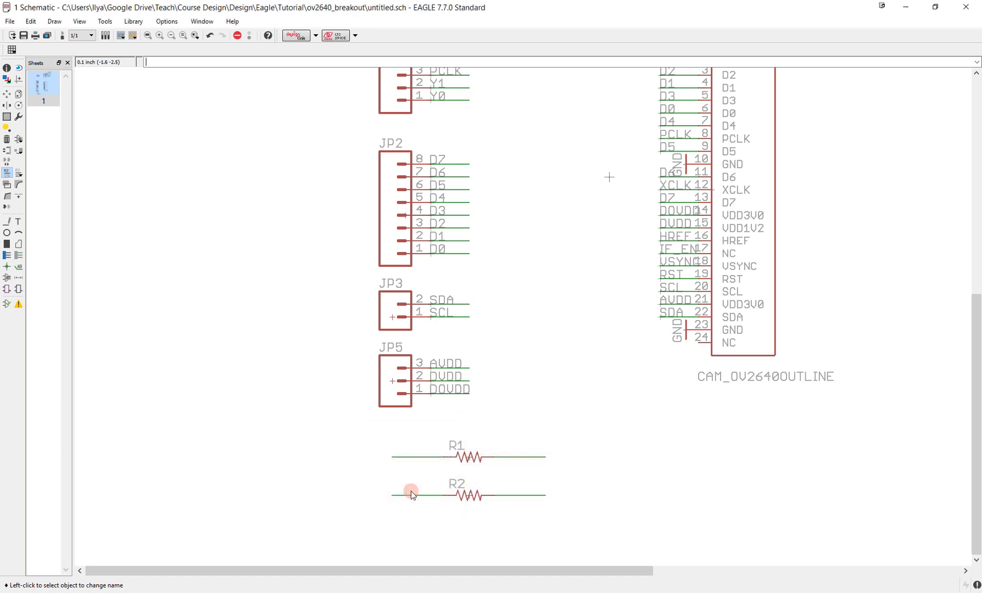
- Place the SCL, SDA and two DOVDD name labels on the net stubs of R1 and R2
{"action": "left_click", "coordinate": [18, 266]}
{"action": "left_click", "coordinate": [394, 455]}
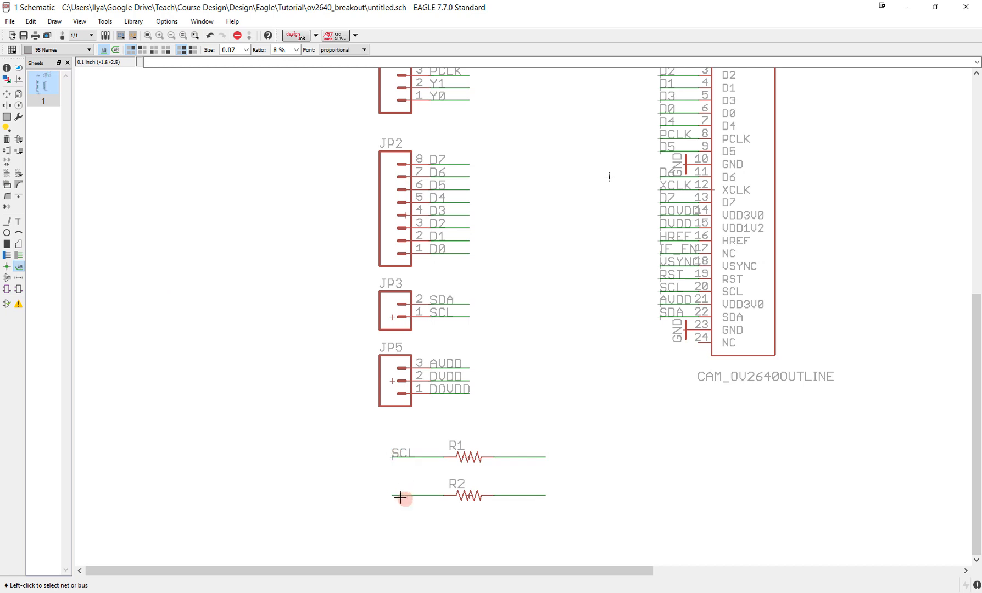
{"action": "left_click", "coordinate": [507, 456]}
{"action": "left_click", "coordinate": [503, 457]}
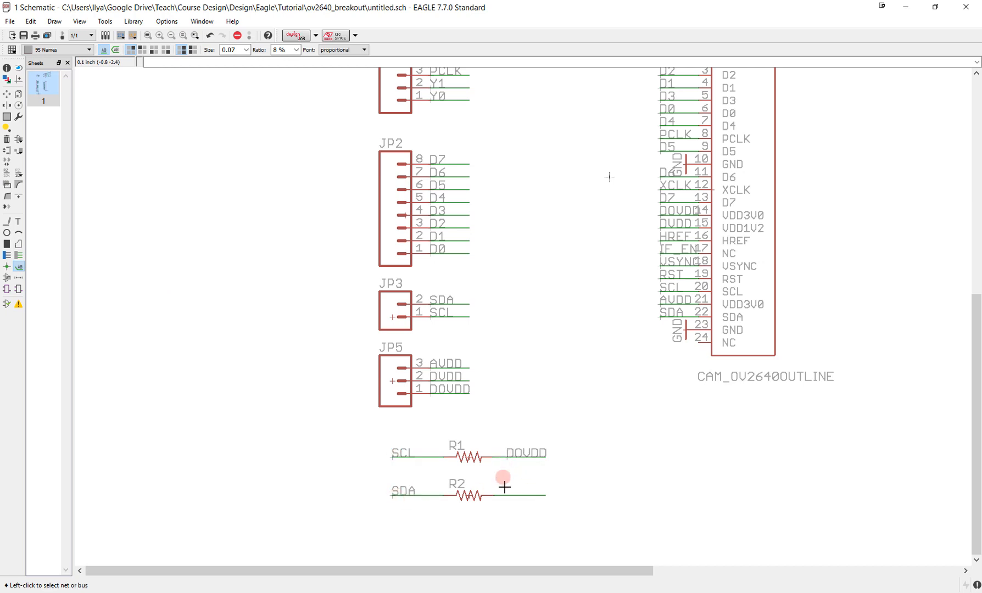
{"action": "left_click", "coordinate": [504, 496]}
{"action": "left_click", "coordinate": [504, 496]}
{"action": "scroll", "coordinate": [508, 450], "scroll_direction": "down", "scroll_amount": 4}
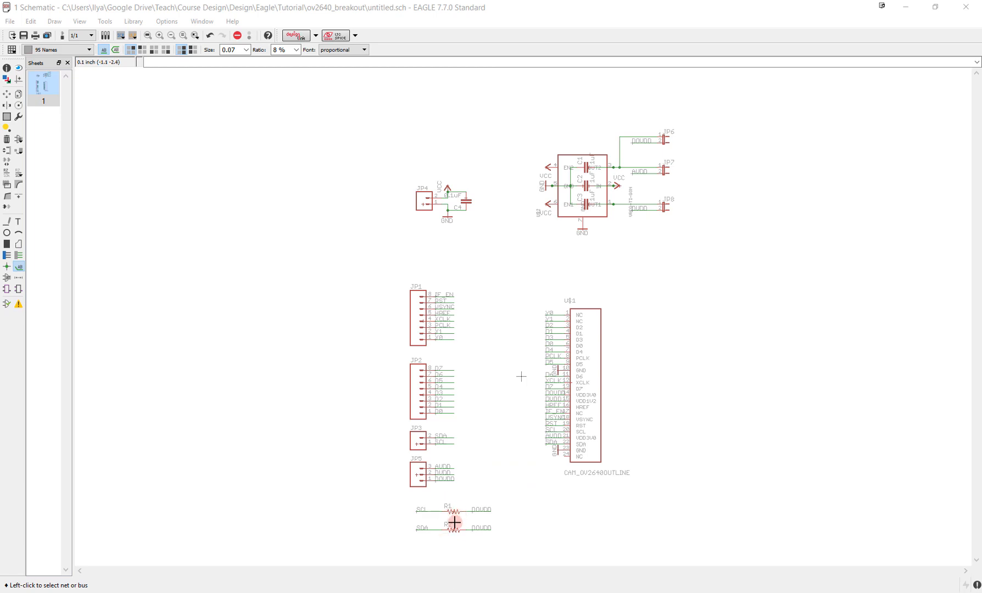
- Set the values of resistors R1 and R2 to 3.3k
{"action": "scroll", "coordinate": [455, 523], "scroll_direction": "up", "scroll_amount": 4}
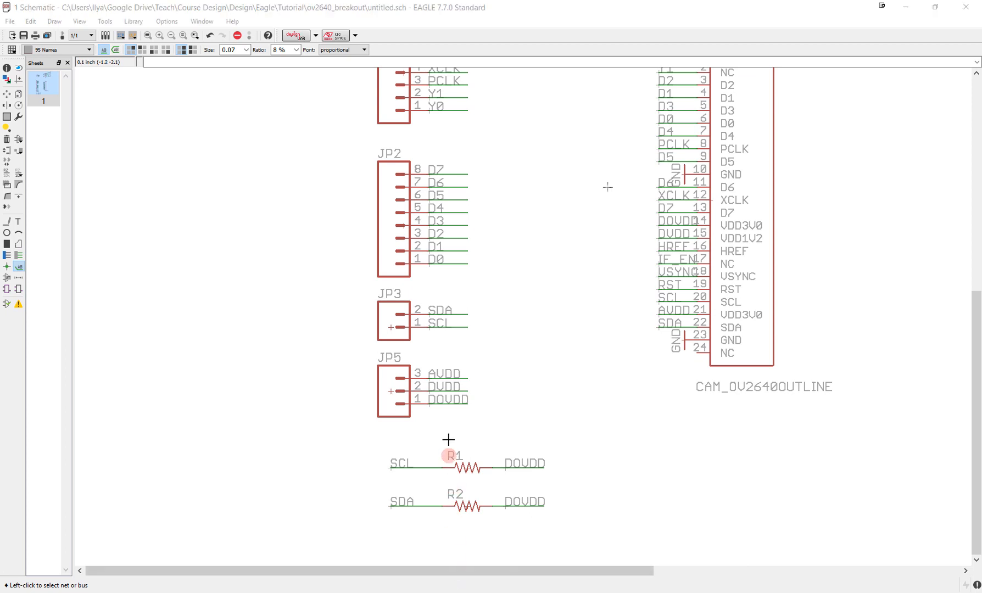
{"action": "scroll", "coordinate": [474, 482], "scroll_direction": "up", "scroll_amount": 2}
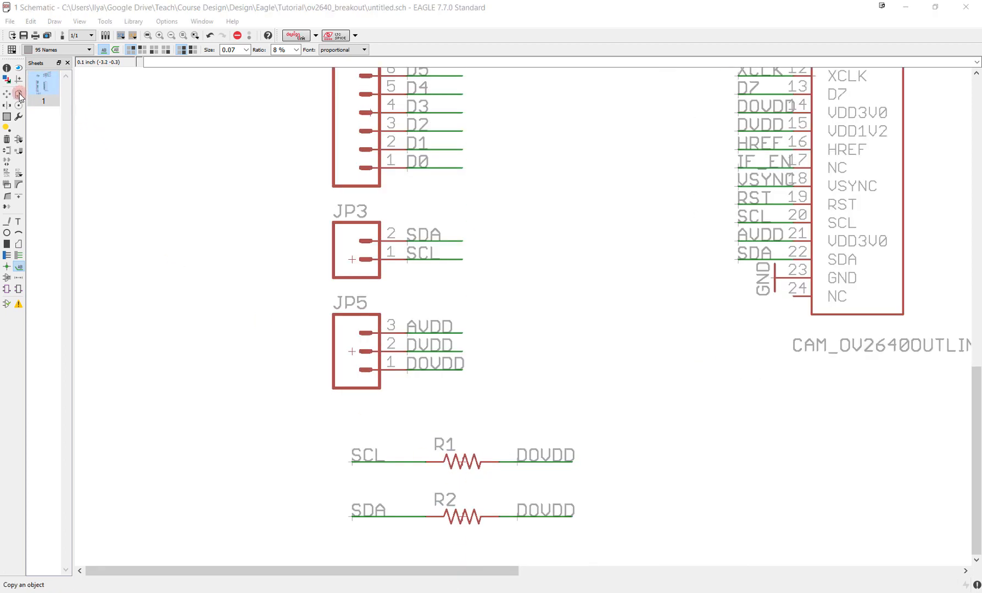
{"action": "left_click", "coordinate": [19, 168]}
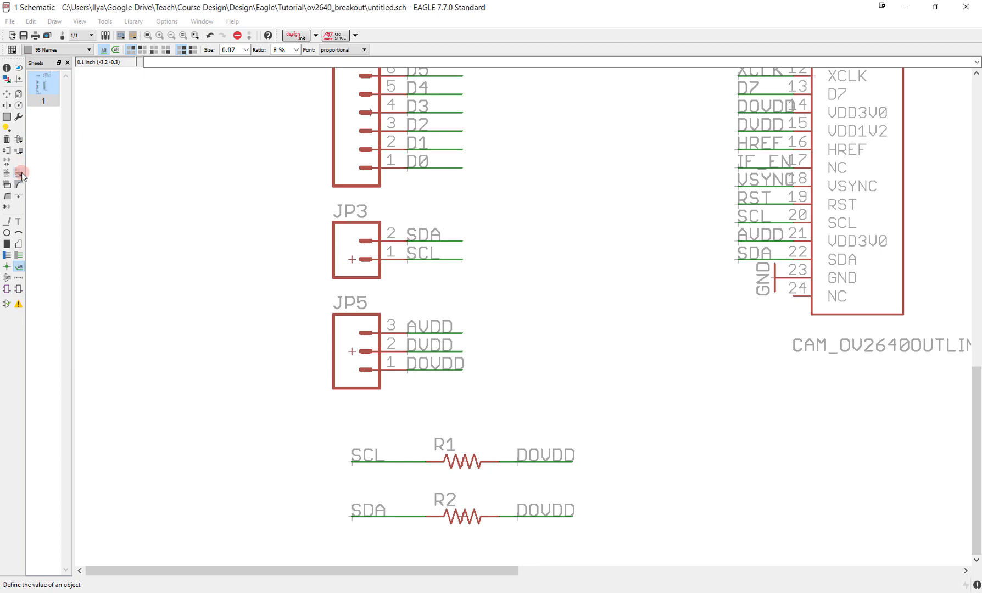
{"action": "left_click", "coordinate": [474, 462]}
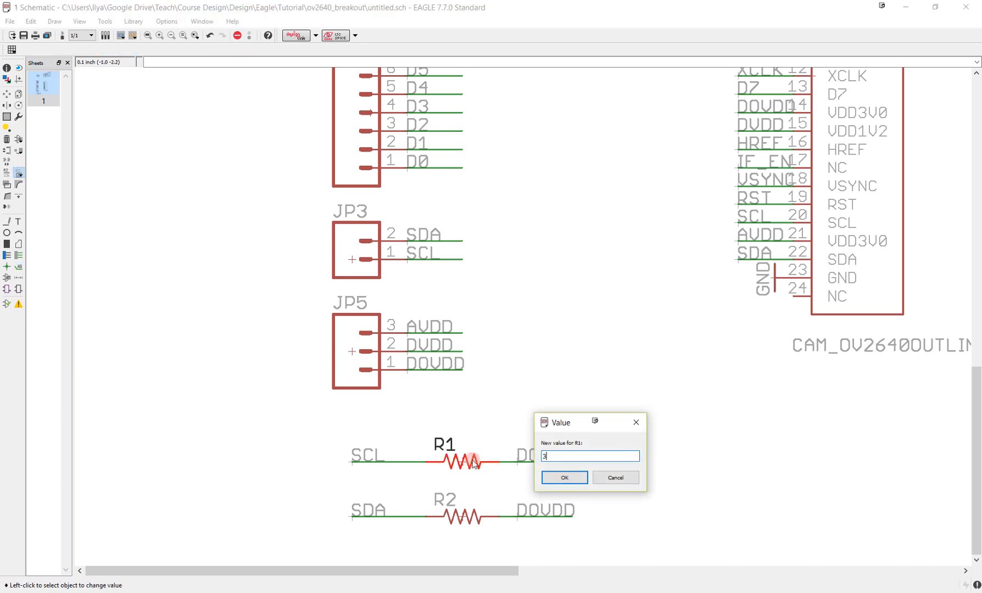
{"action": "key", "text": "Return"}
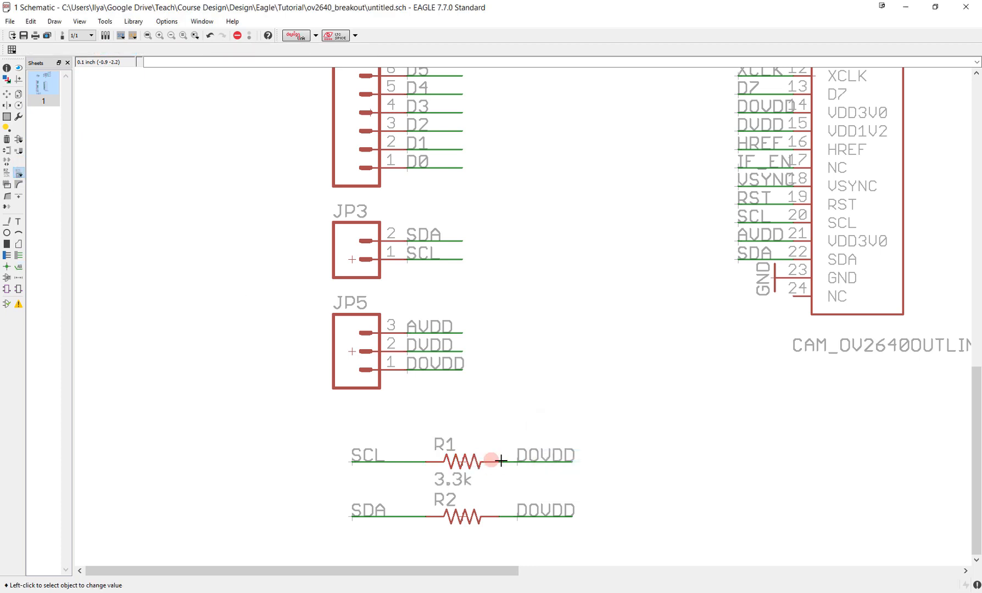
{"action": "left_click", "coordinate": [461, 528]}
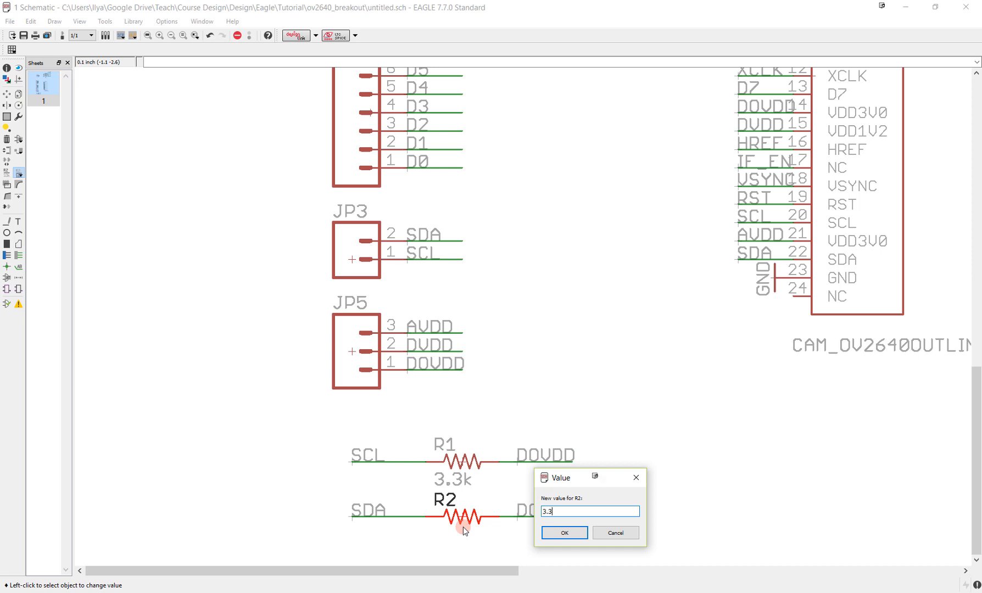
{"action": "scroll", "coordinate": [542, 388], "scroll_direction": "down", "scroll_amount": 8}
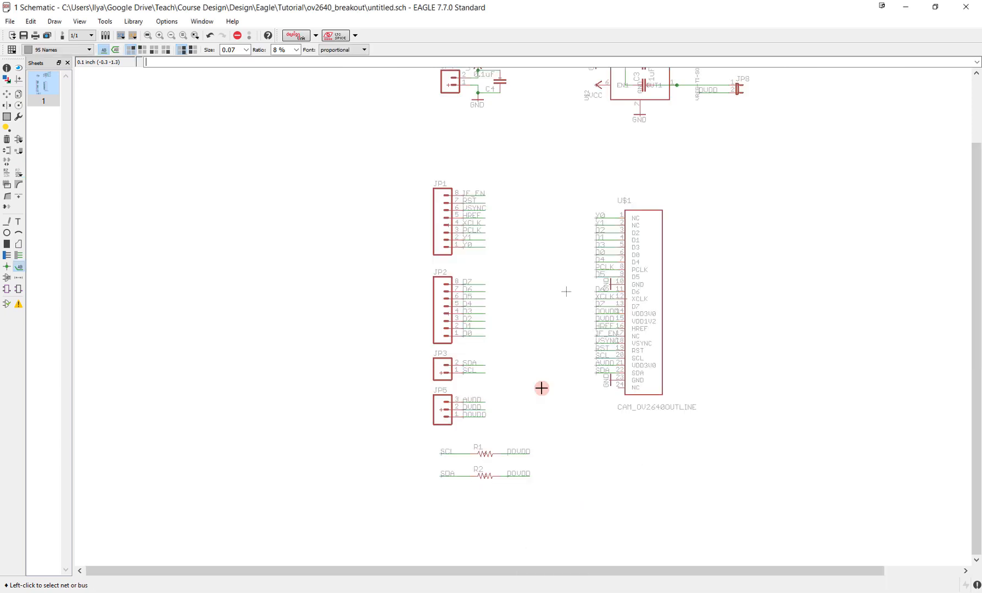